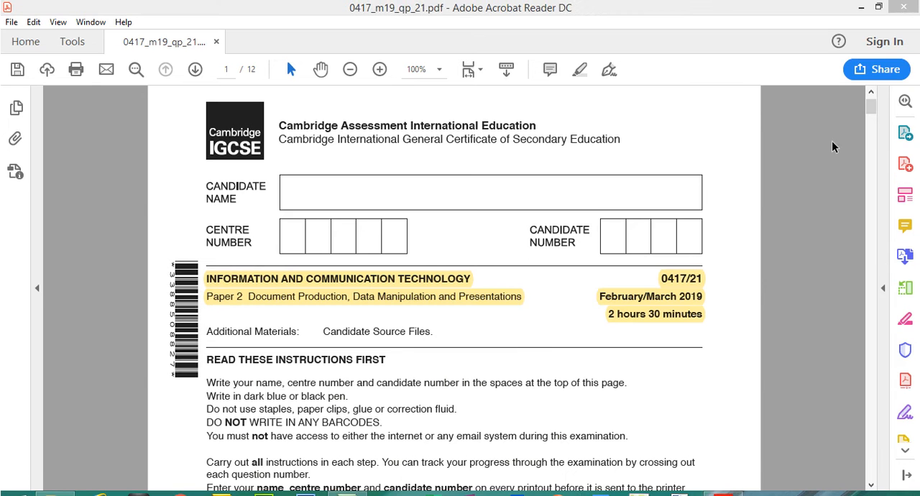
Highlight the "Task 1 – Evidence Document" heading and the instruction to open M219EVIDENCE.rtf on page 2 of the question paper.
left_click_drag(869, 83, 870, 142)
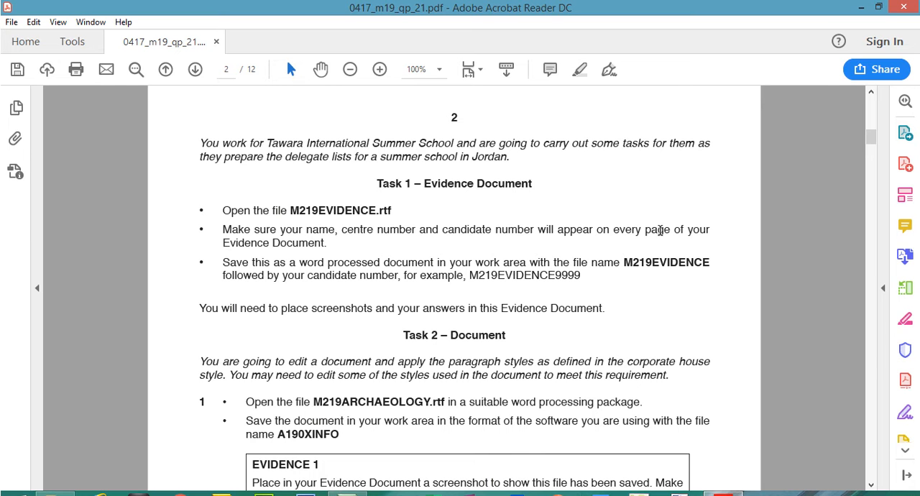
scroll(871, 137, "down", 3)
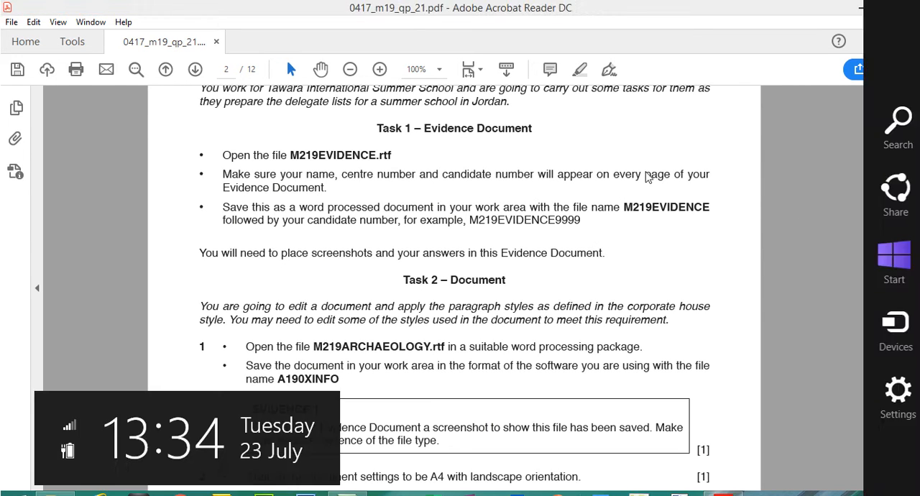
left_click_drag(376, 128, 539, 126)
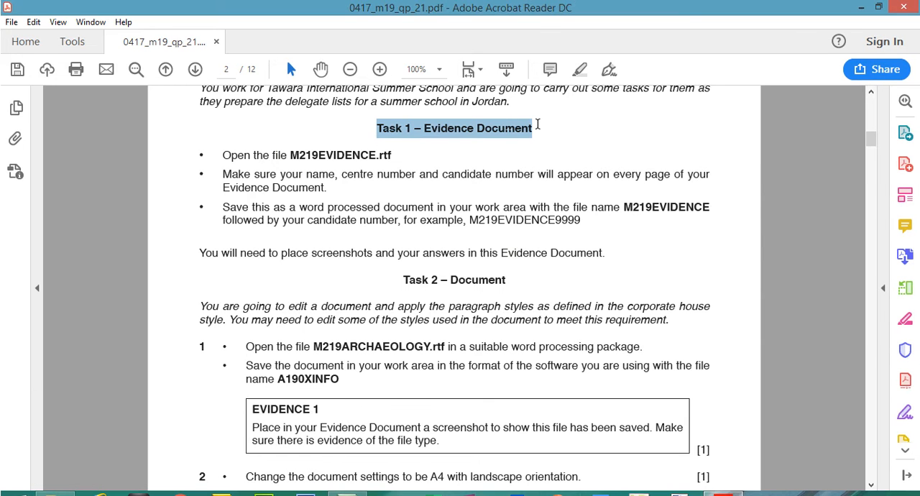
left_click(555, 96)
left_click_drag(223, 155, 392, 155)
left_click(583, 72)
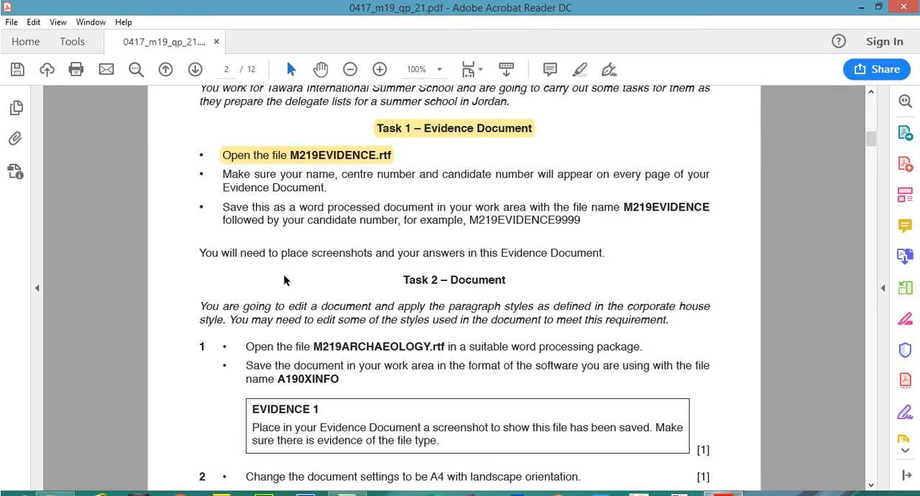
Switch to File Explorer and open M219EVIDENCE.rtf from the Files 2019 folder.
left_click(55, 482)
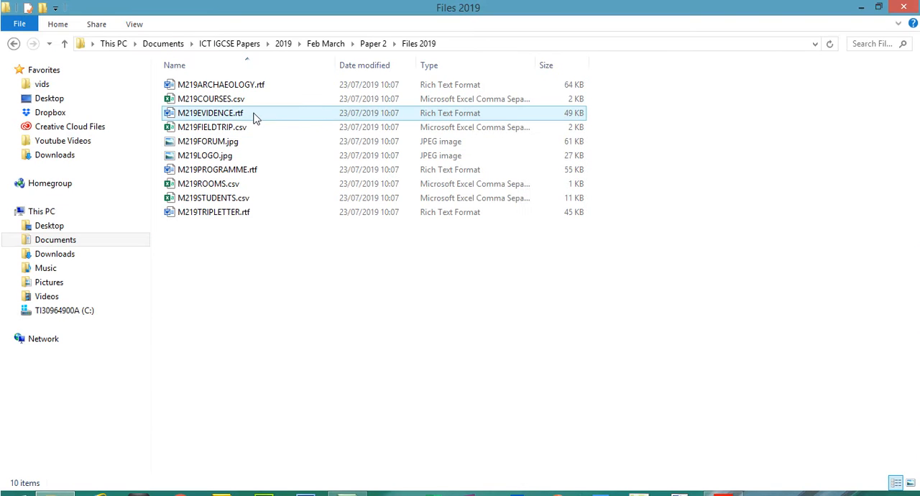
left_click(237, 96)
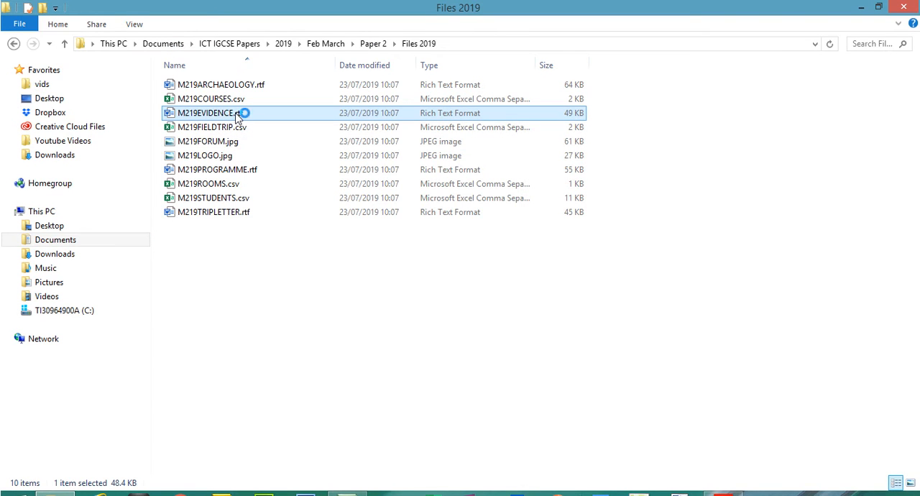
Back in Acrobat Reader, highlight the instruction about showing name, centre number and candidate number on every page.
left_click(723, 483)
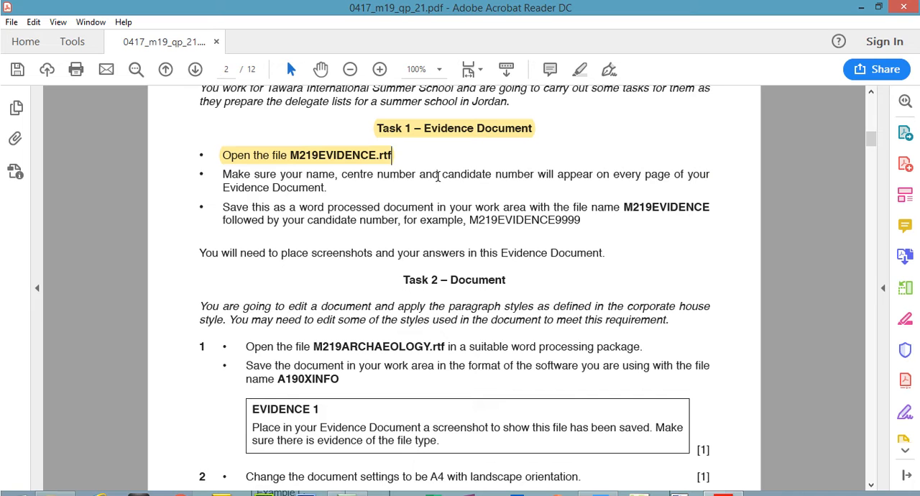
left_click_drag(222, 175, 328, 186)
left_click(580, 69)
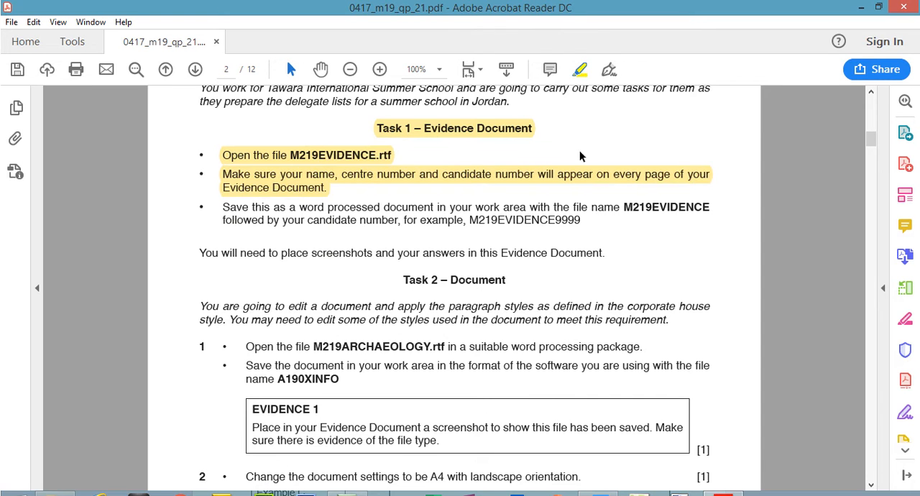
Switch to Word and insert a Blank (Three Columns) header in the M219EVIDENCE document.
left_click(722, 495)
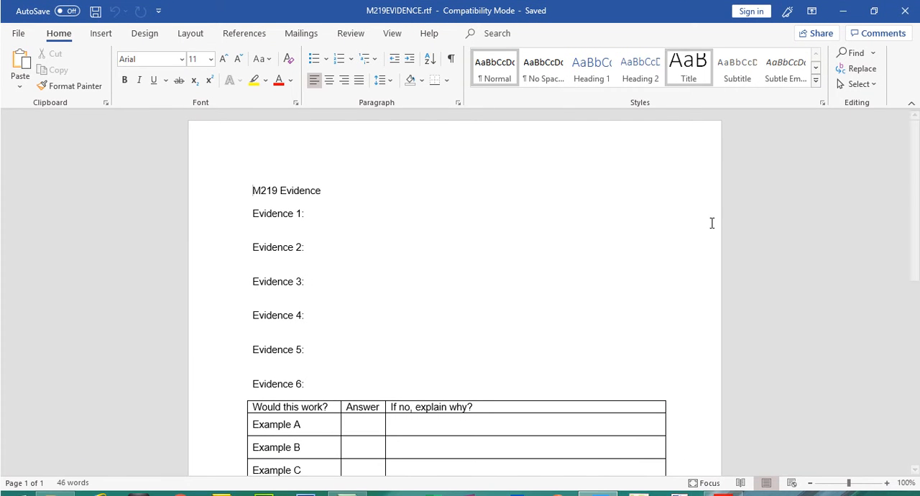
mouse_move(914, 230)
left_mouse_down()
mouse_move(914, 276)
mouse_move(914, 229)
left_mouse_up()
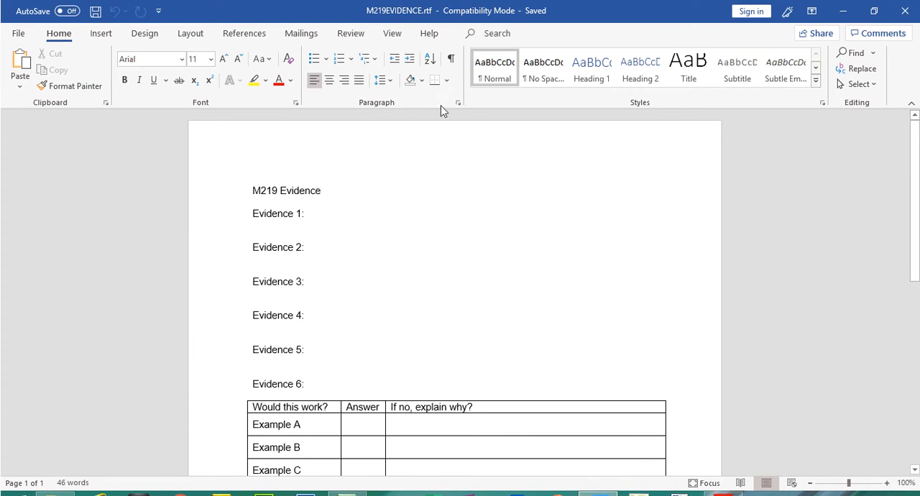
left_click(111, 37)
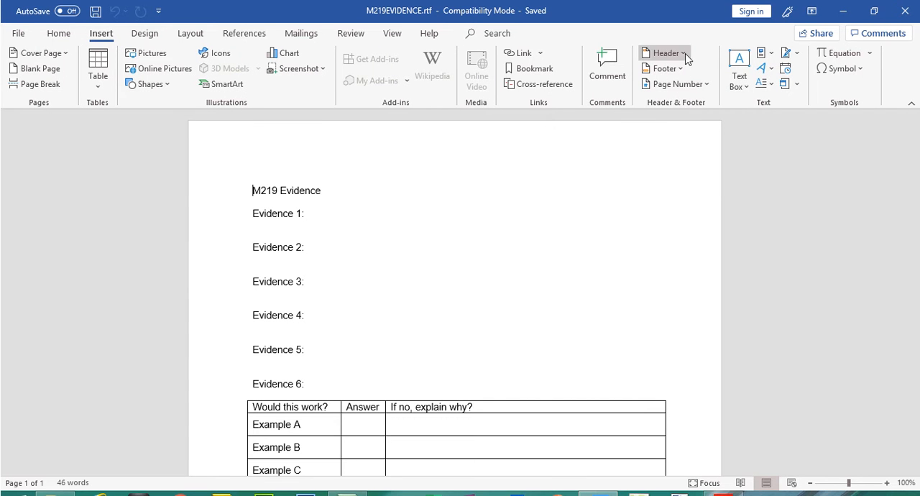
left_click(685, 58)
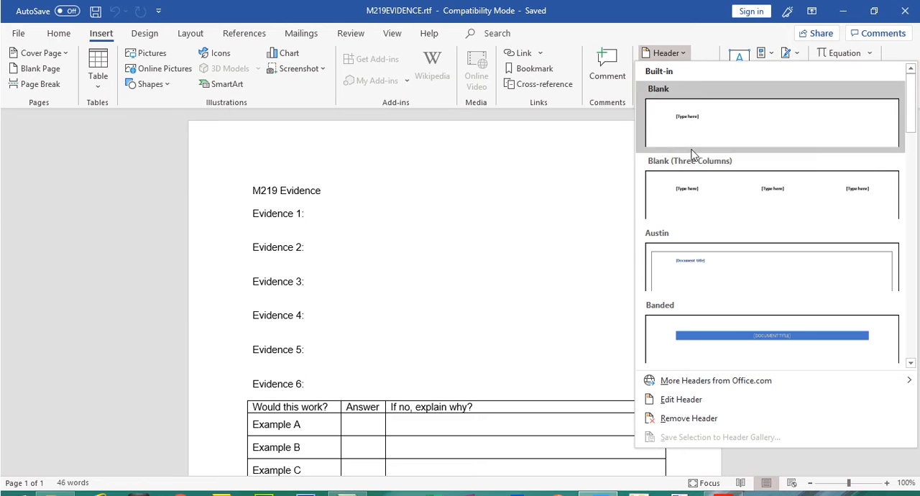
left_click(735, 198)
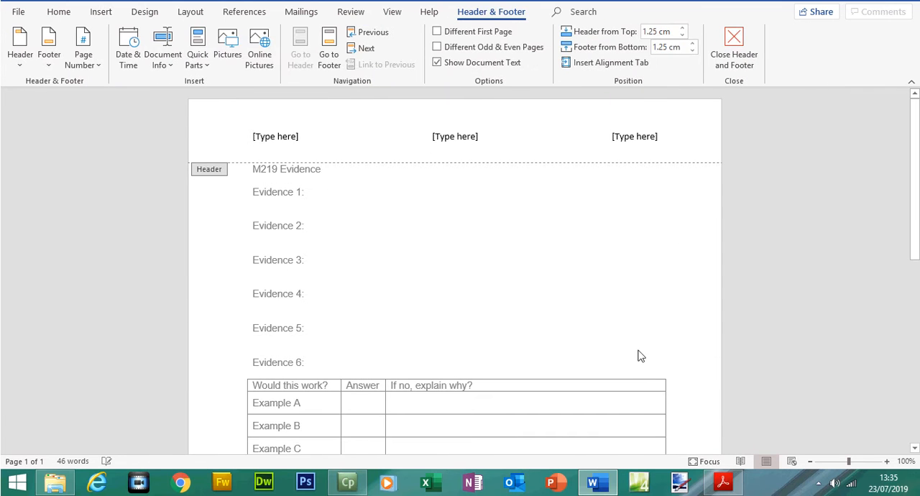
Check the required details in the question paper, fill the header with the candidate's full name, centre number and candidate number, and close it.
left_click(722, 483)
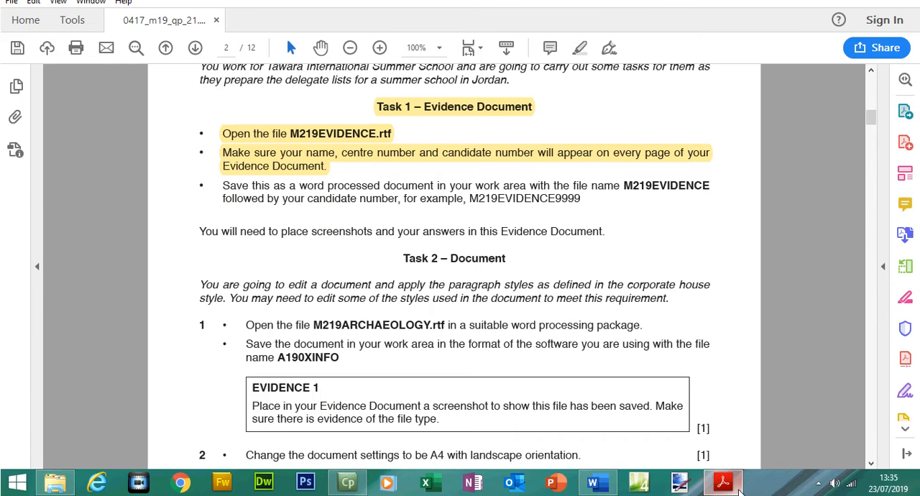
mouse_move(733, 483)
left_click(592, 482)
left_click(280, 160)
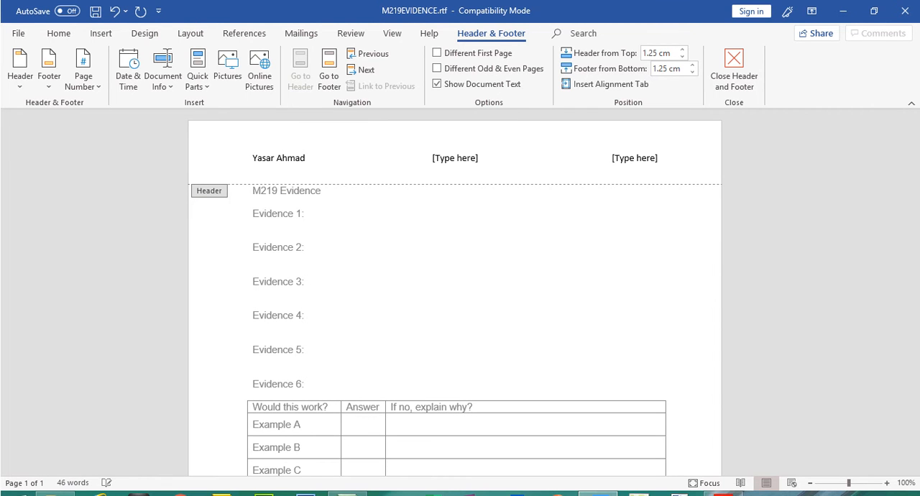
left_click(451, 156)
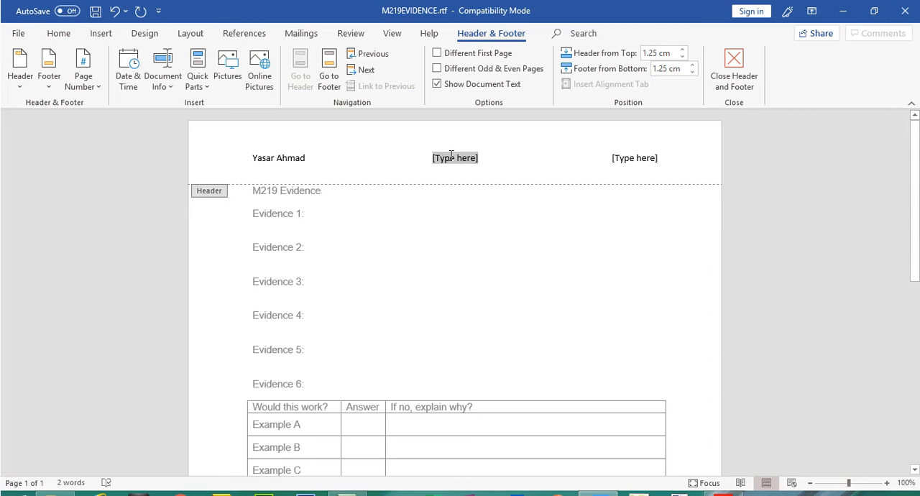
type("5678")
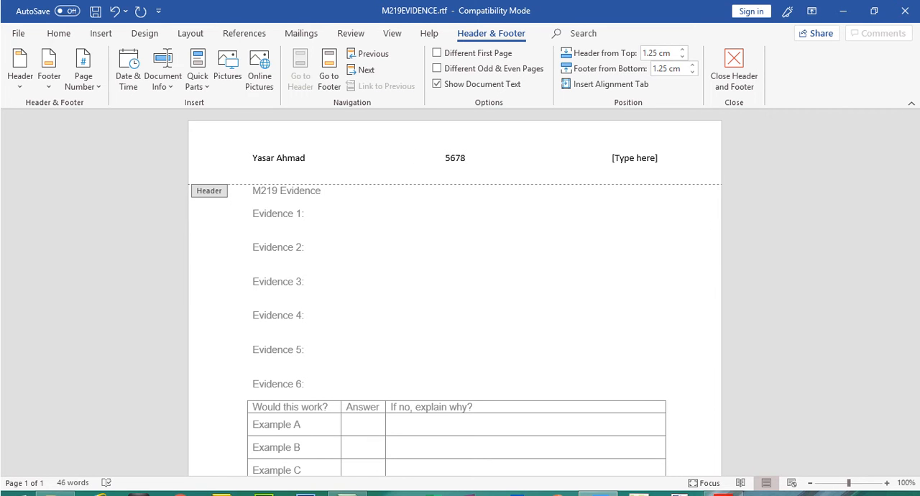
left_click(631, 157)
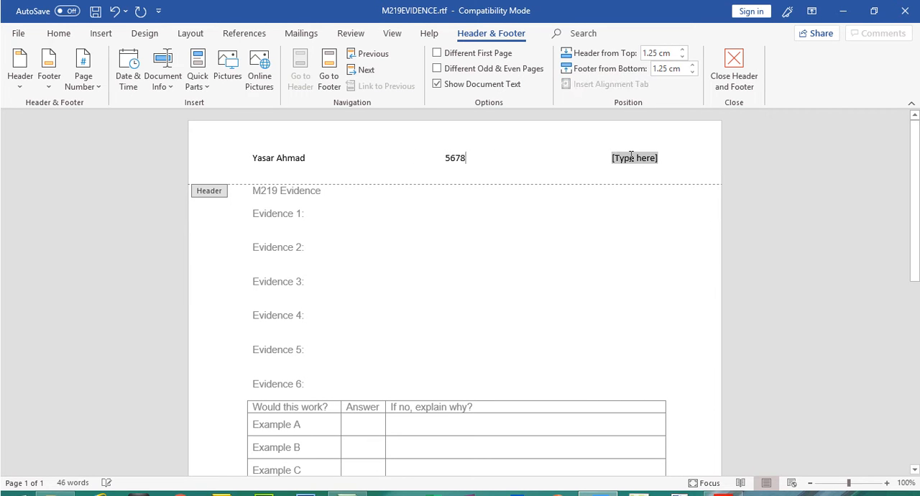
type("1234")
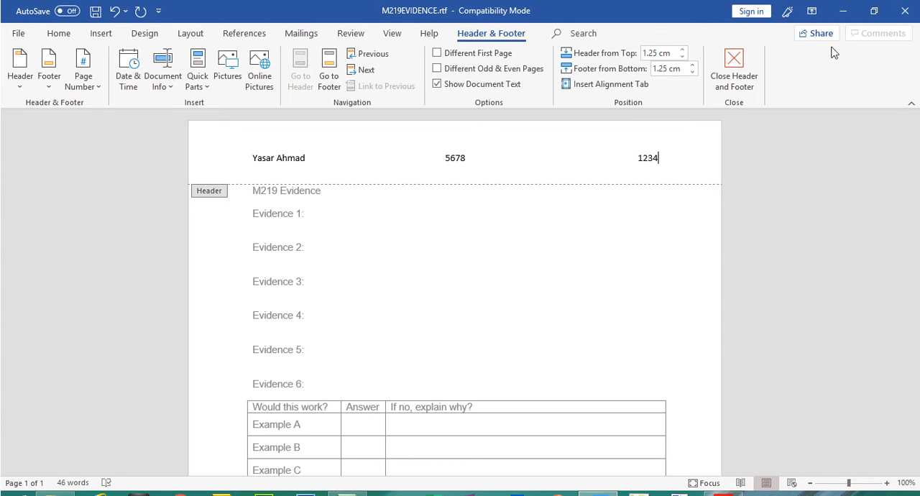
left_click(721, 73)
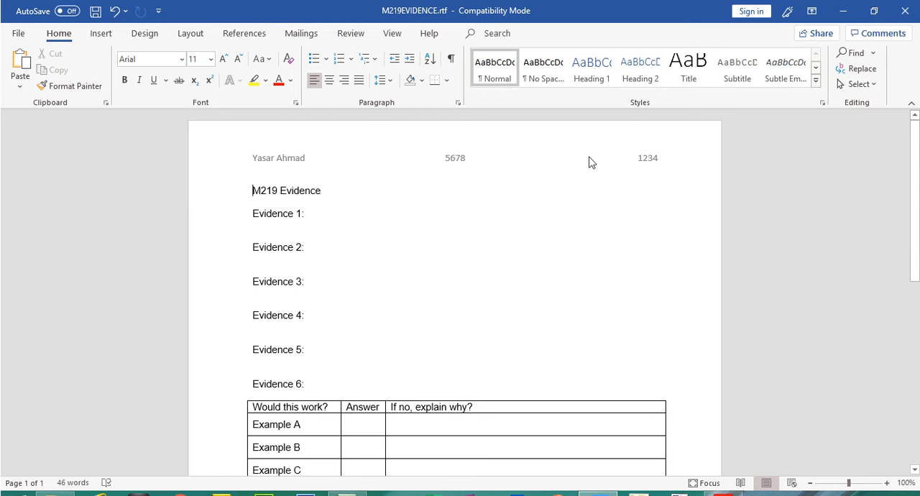
Review the Task 1 save instruction in Acrobat Reader for the file format, the name M219EVIDENCE and the candidate number suffix.
left_click(723, 495)
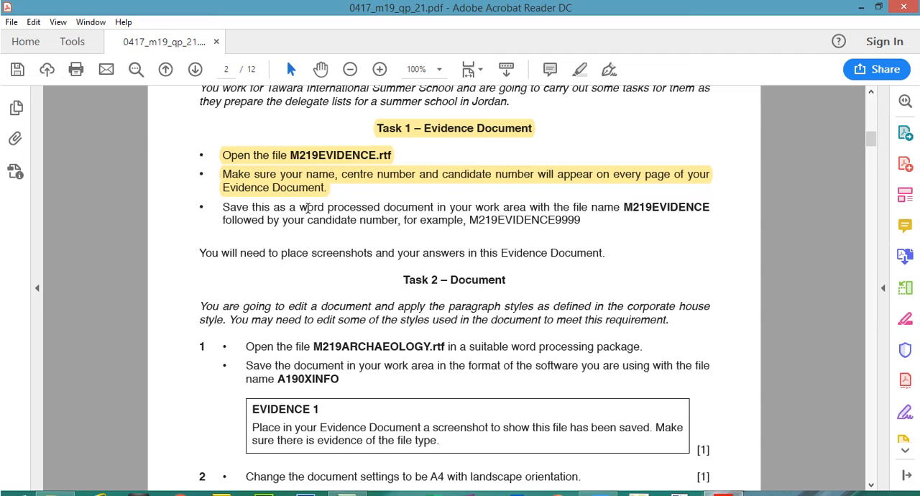
left_click_drag(300, 207, 433, 208)
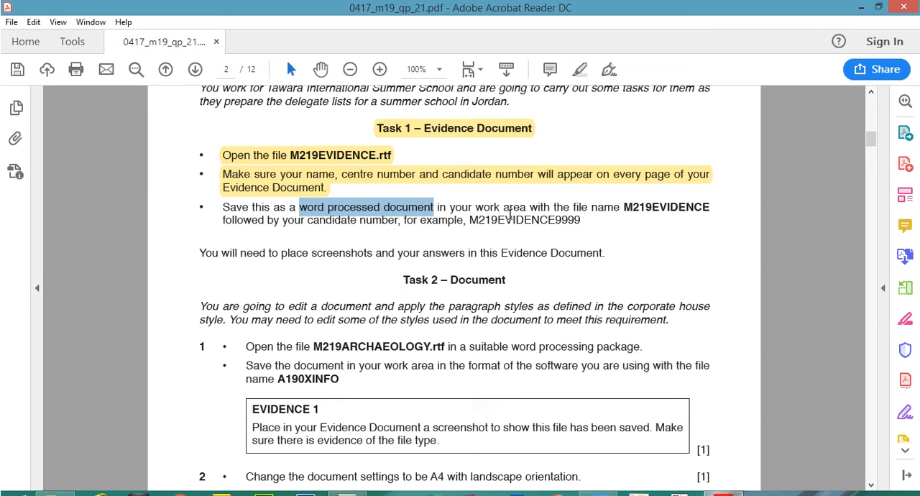
left_click_drag(626, 206, 709, 207)
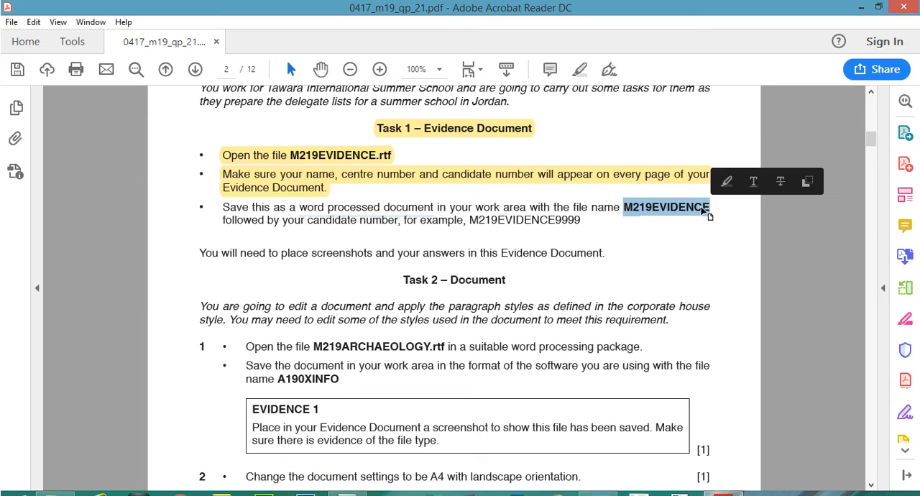
right_click(710, 207)
left_click(731, 223)
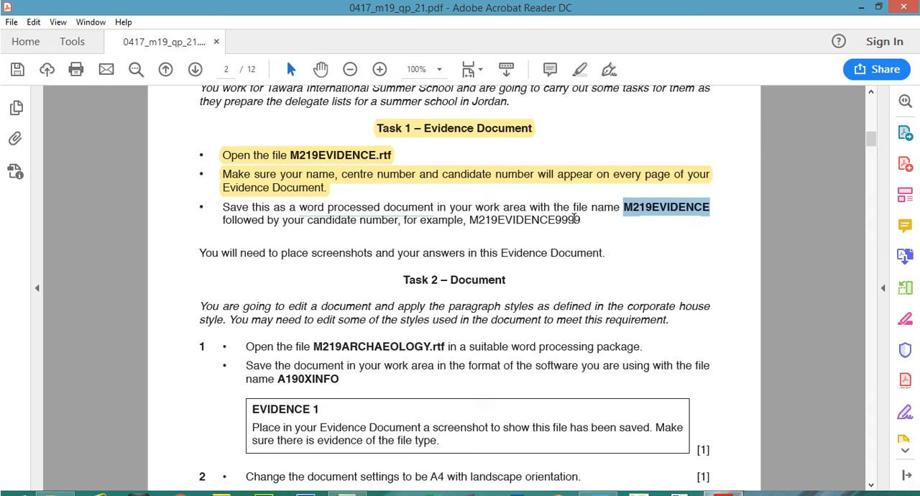
left_click_drag(557, 221, 585, 220)
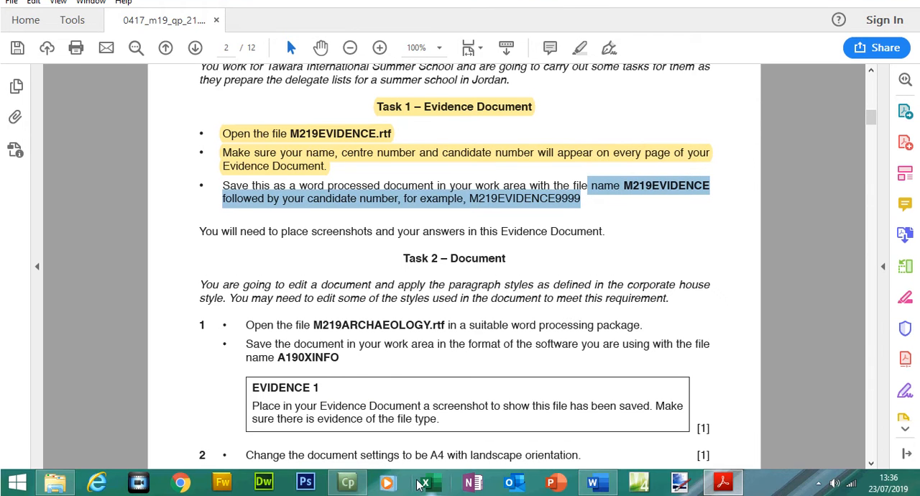
Start saving a copy of the evidence document in the Files 2019 folder with the type Word Document (*.docx).
left_click(599, 486)
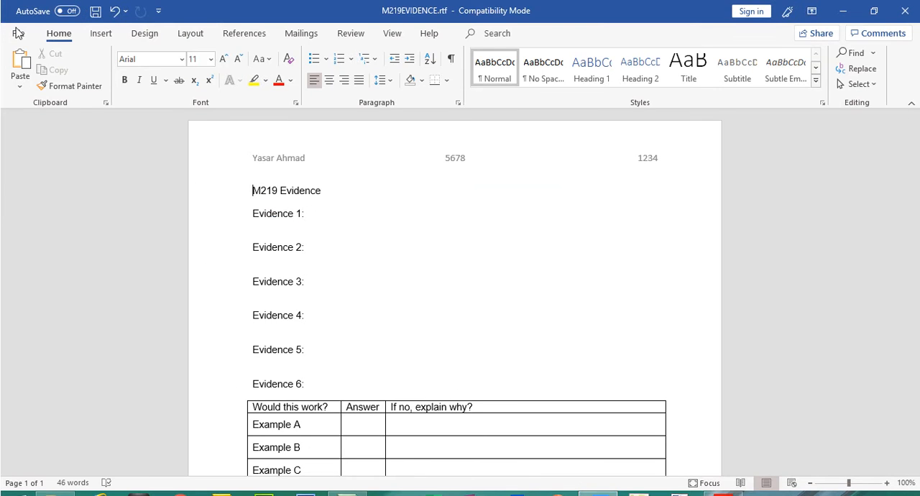
left_click(18, 13)
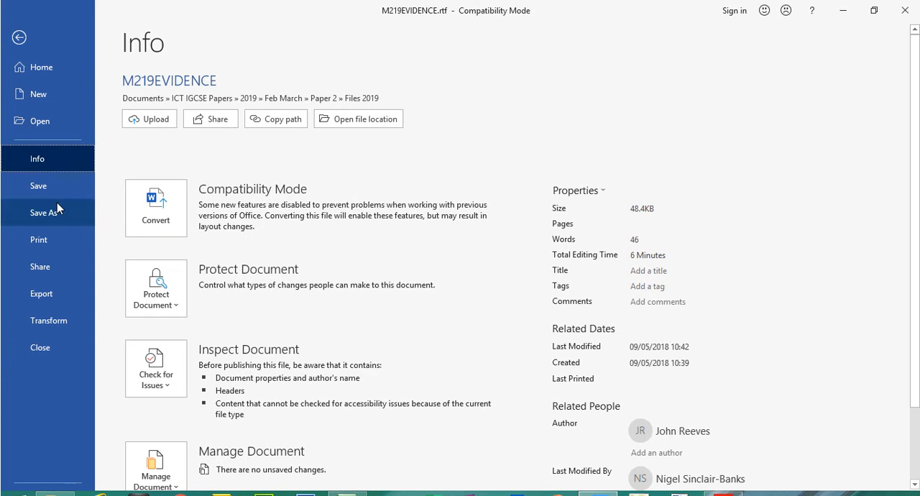
left_click(56, 203)
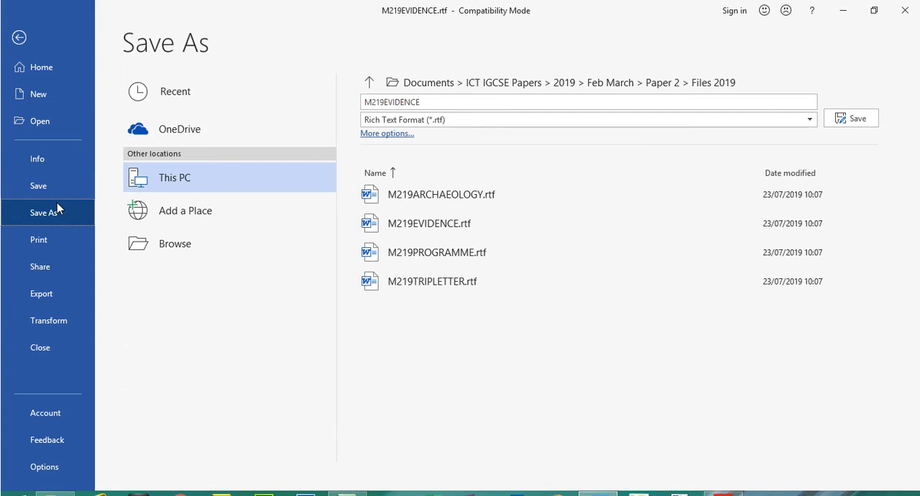
left_click(677, 82)
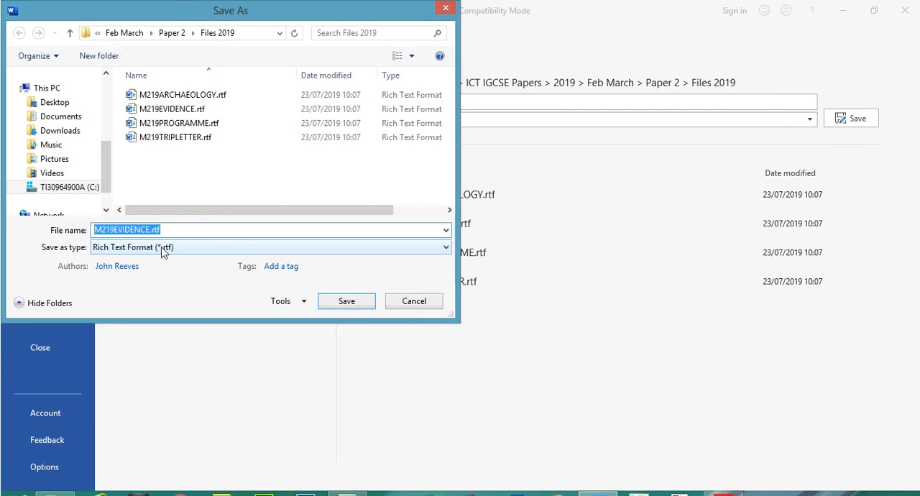
left_click(163, 248)
left_click(160, 259)
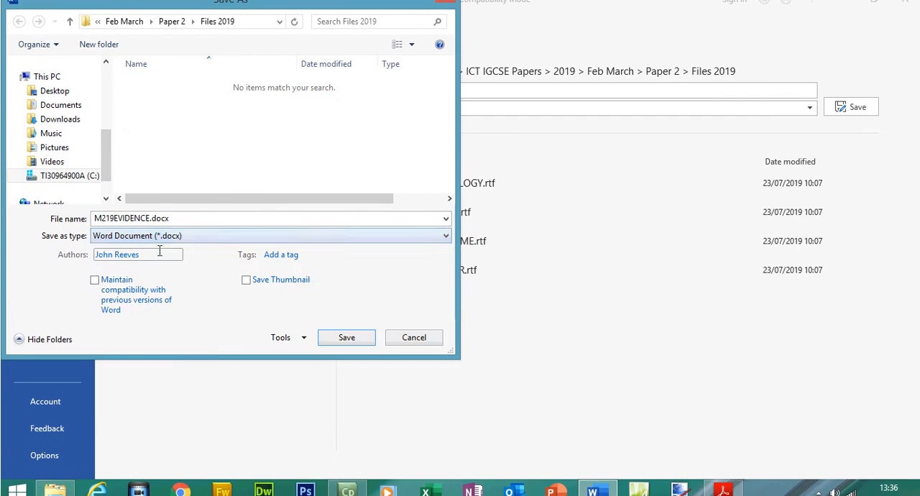
Append the candidate number to the file name M219EVIDENCE and save the document in the new format.
double_click(149, 218)
left_click_drag(151, 218, 79, 234)
key("Right")
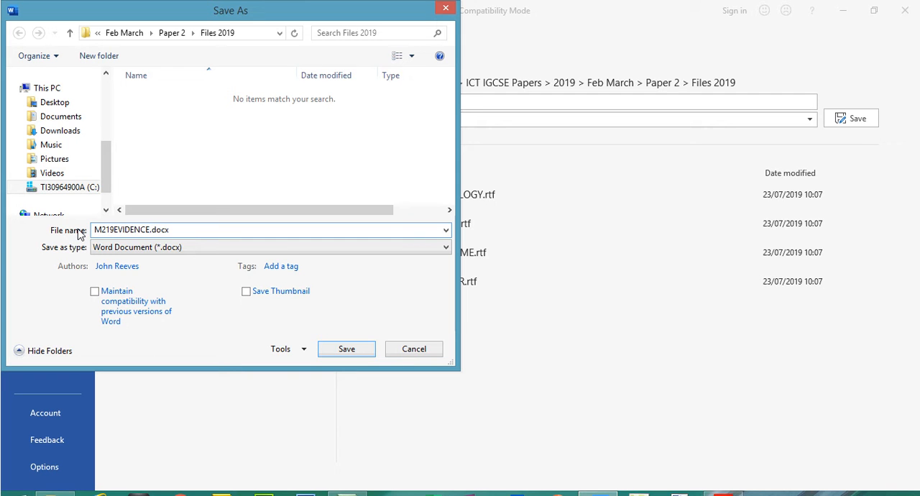
type("1234")
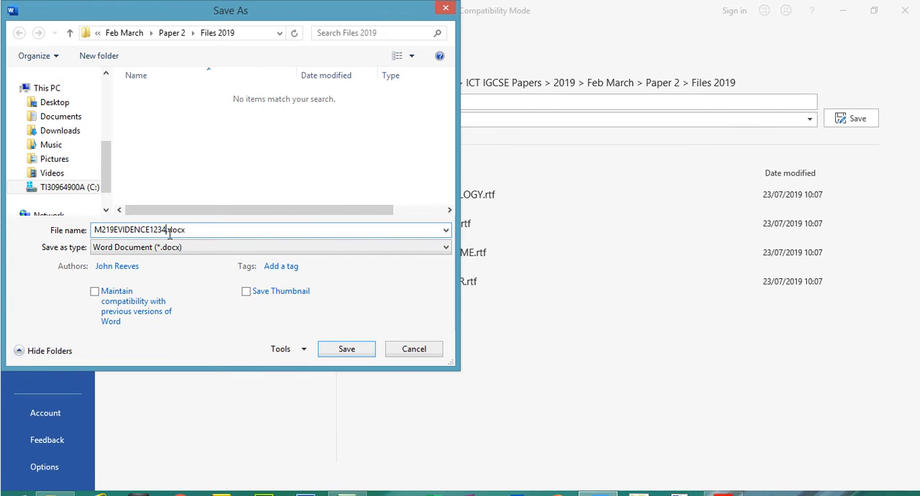
left_click(361, 353)
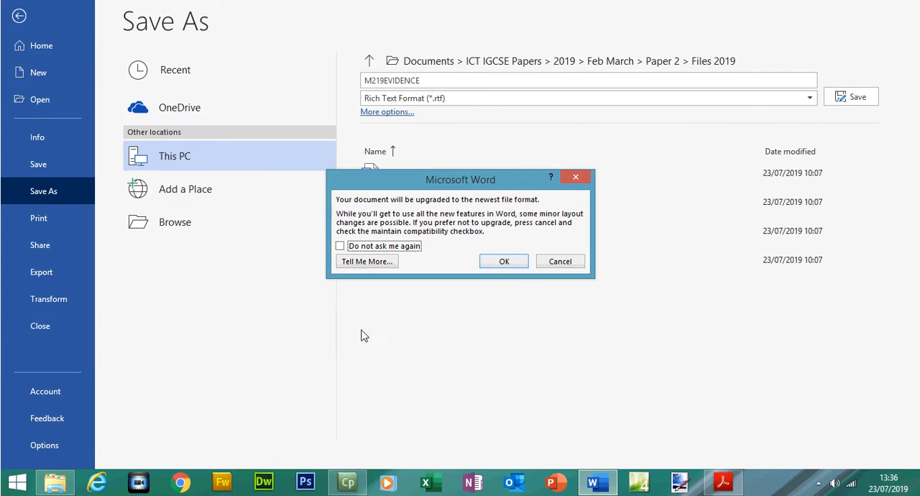
left_click(515, 260)
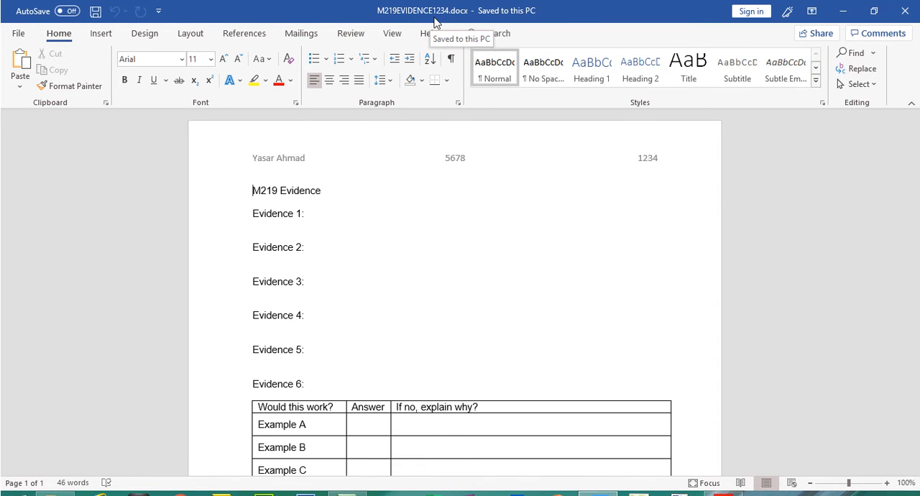
Switch to the question paper in Acrobat Reader and highlight the Task 1 save instruction and the note about placing screenshots.
left_click(723, 495)
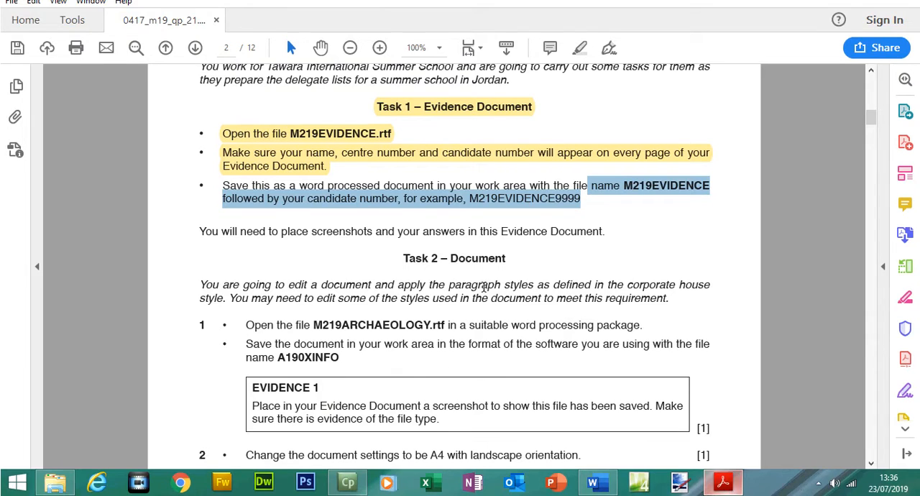
left_click(243, 220)
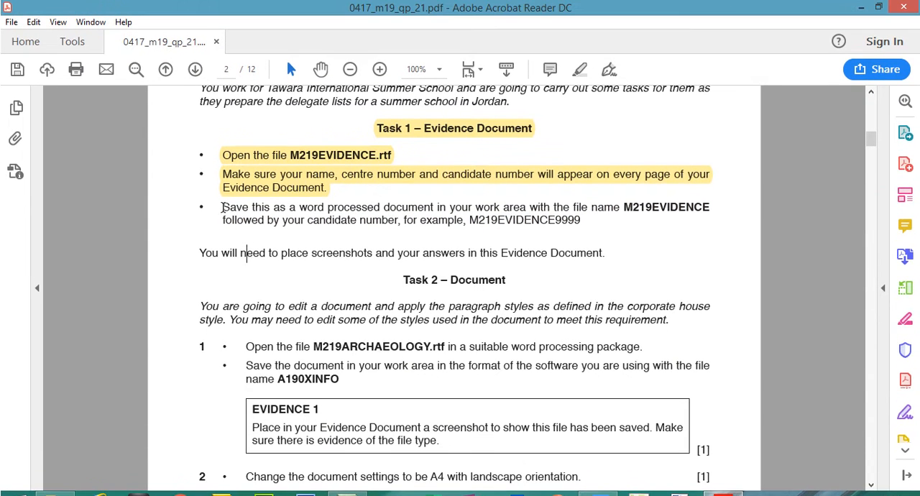
left_click_drag(223, 196, 610, 251)
left_click(580, 69)
Look through the evidence document in Word, examining its numbered evidence headings and the Evidence 6 answer table.
left_click(611, 487)
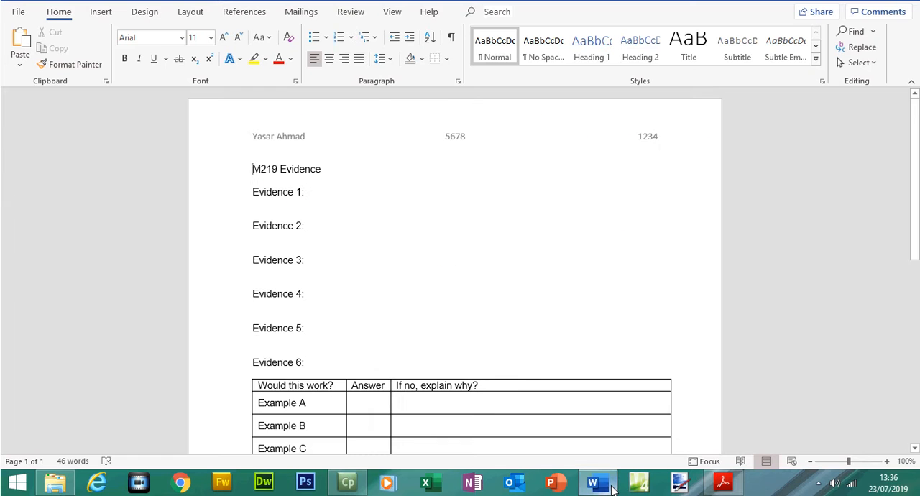
scroll(453, 288, "down", 5)
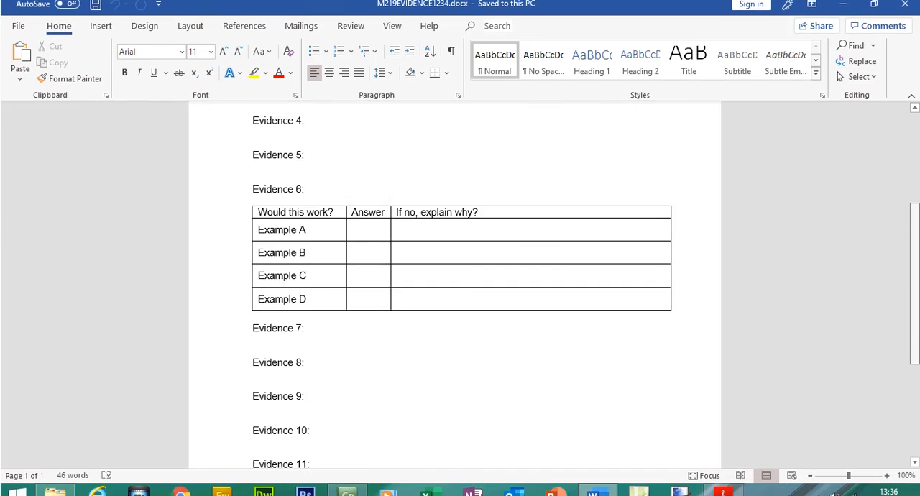
scroll(793, 315, "down", 4)
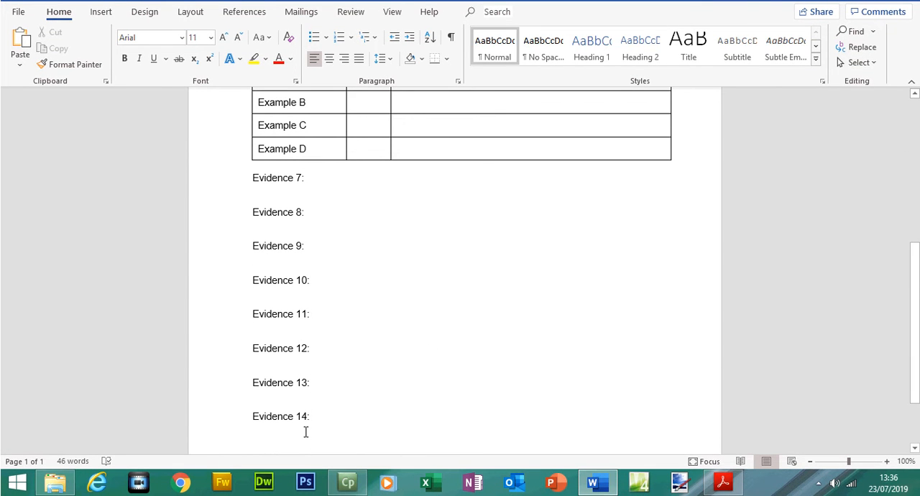
left_click_drag(917, 301, 917, 159)
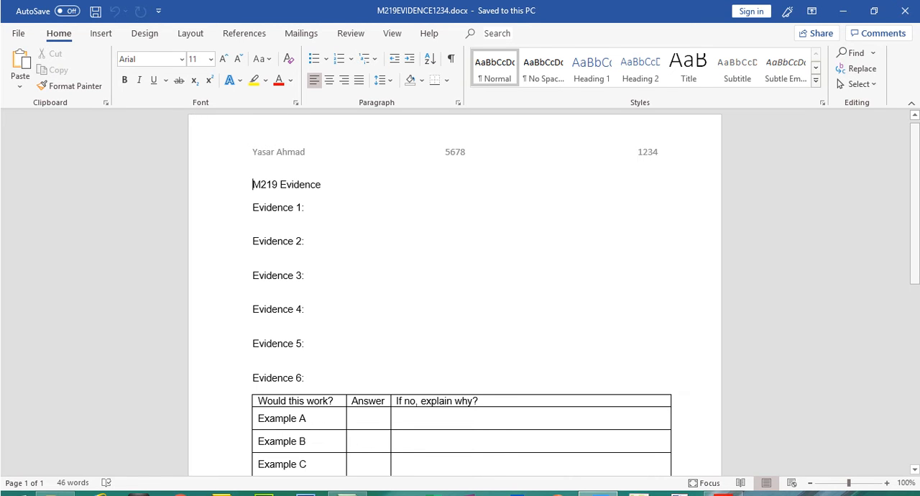
left_click_drag(918, 184, 919, 202)
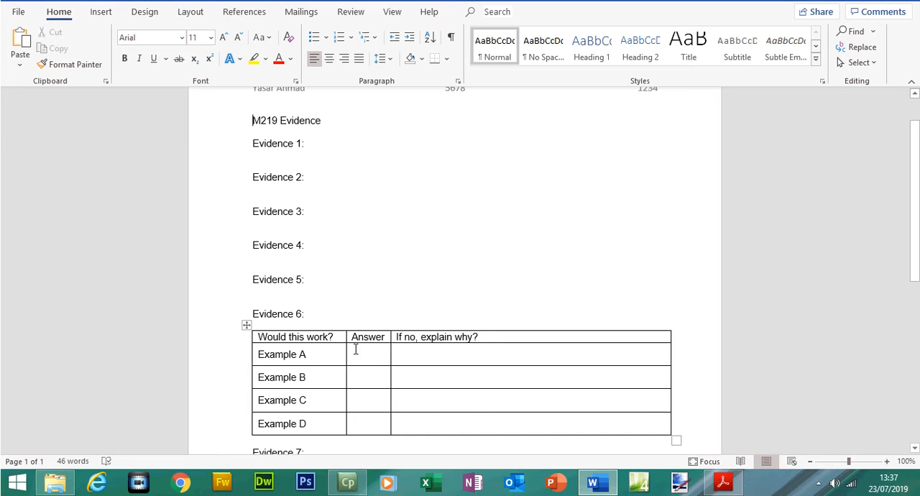
Highlight the "Task 2 – Document" heading and the introductory paragraph beneath it in the Acrobat Reader question paper.
left_click(723, 481)
left_click_drag(870, 117, 870, 139)
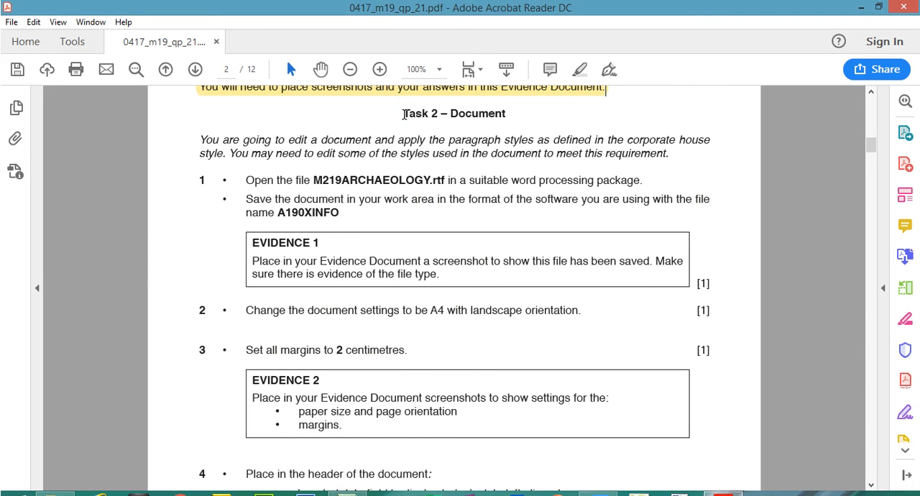
left_click_drag(404, 113, 506, 113)
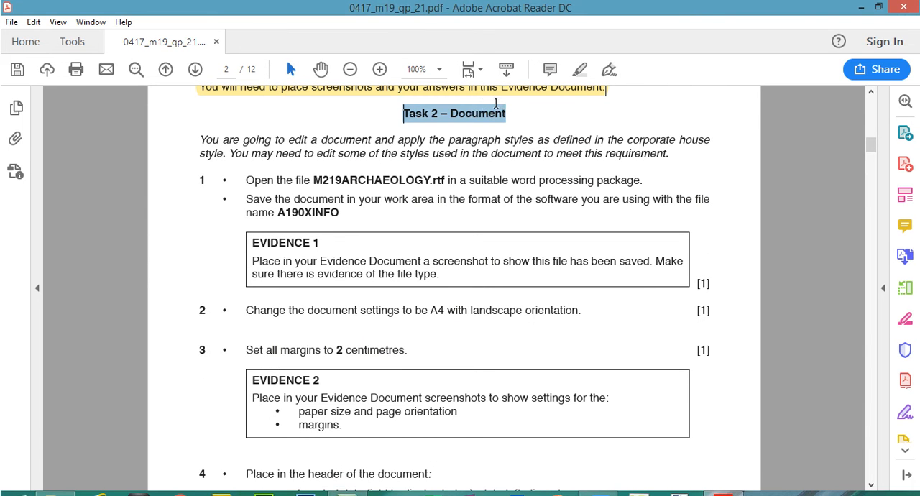
left_click(582, 69)
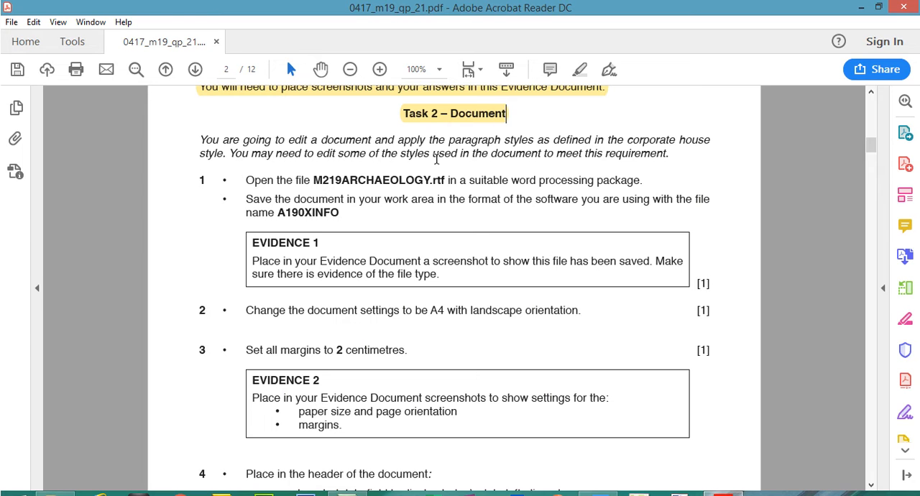
left_click_drag(675, 155, 409, 154)
mouse_move(199, 137)
left_mouse_down()
mouse_move(679, 143)
mouse_move(672, 156)
left_mouse_up()
left_click(577, 70)
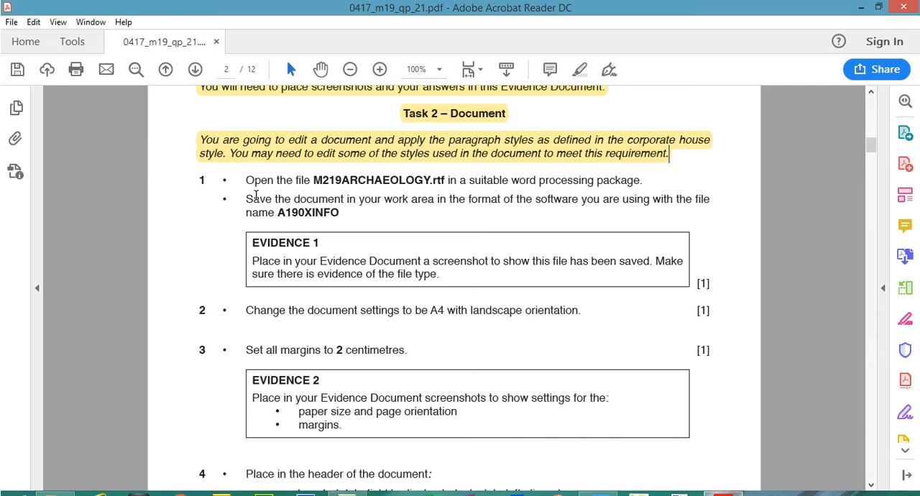
Highlight the first instruction of Task 2 step 1, then open M219ARCHAEOLOGY.rtf from the Files 2019 folder.
left_click_drag(225, 182, 644, 180)
left_click(579, 69)
left_click(55, 482)
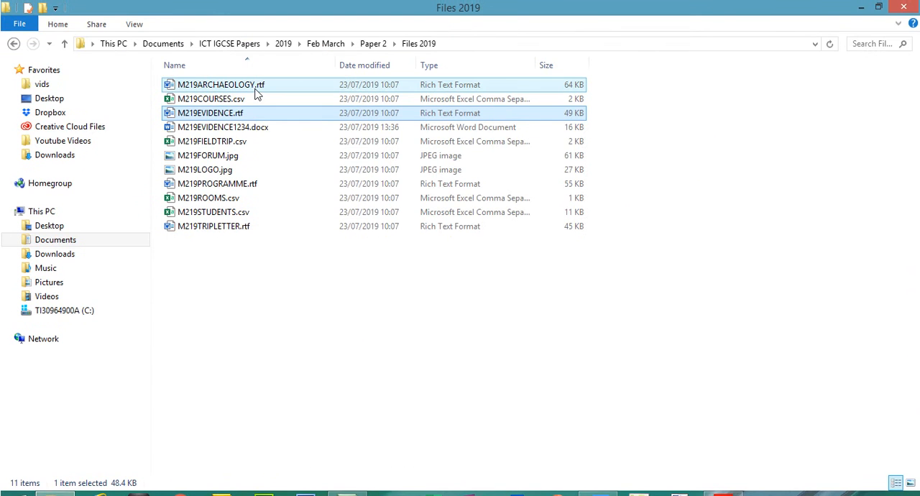
left_click(257, 90)
double_click(257, 89)
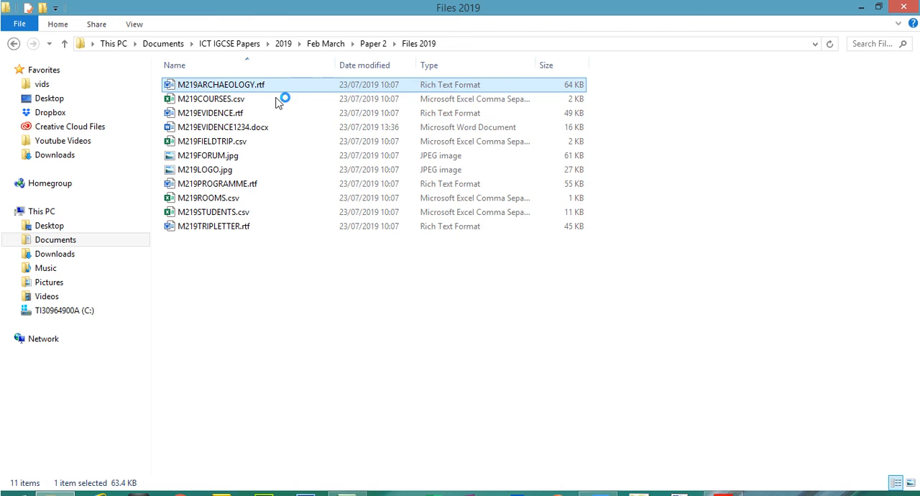
Copy the required file name A190XINFO from Task 2 step 1 of the question paper in Acrobat Reader.
left_click(723, 481)
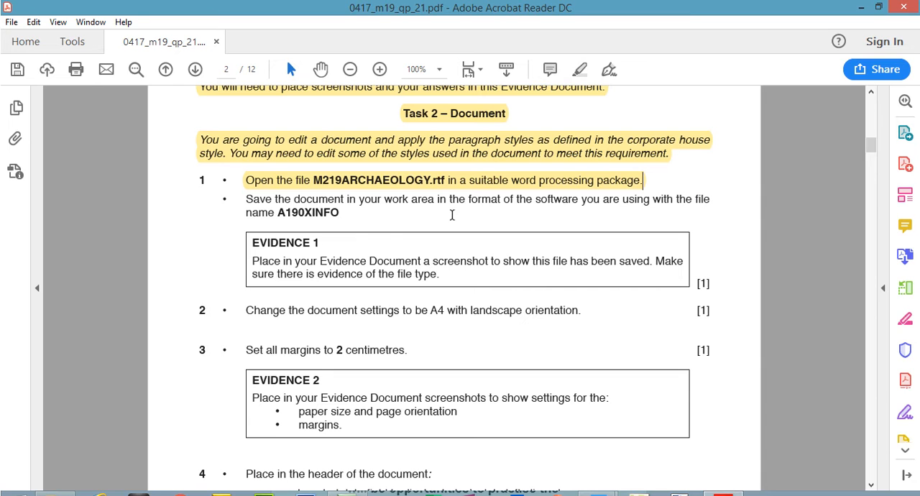
left_click_drag(284, 212, 301, 213)
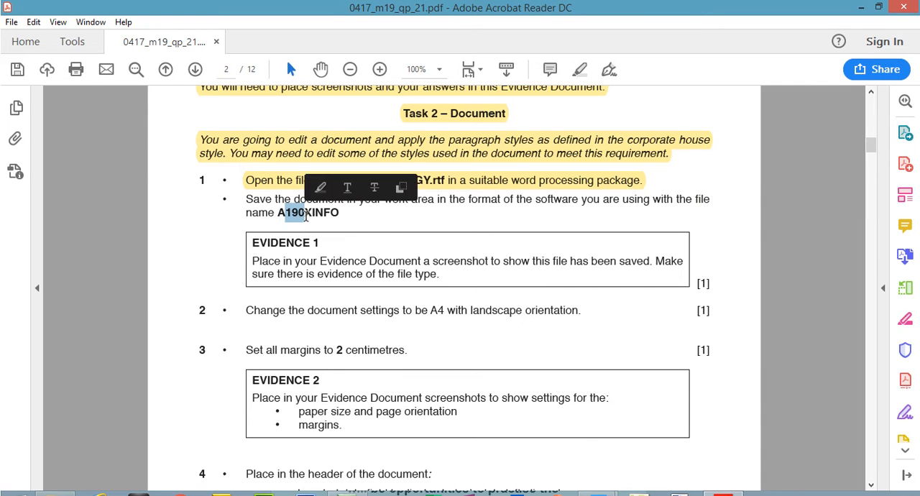
mouse_move(343, 213)
left_mouse_down()
mouse_move(299, 216)
mouse_move(332, 218)
left_mouse_up()
left_click(300, 218)
right_click(332, 220)
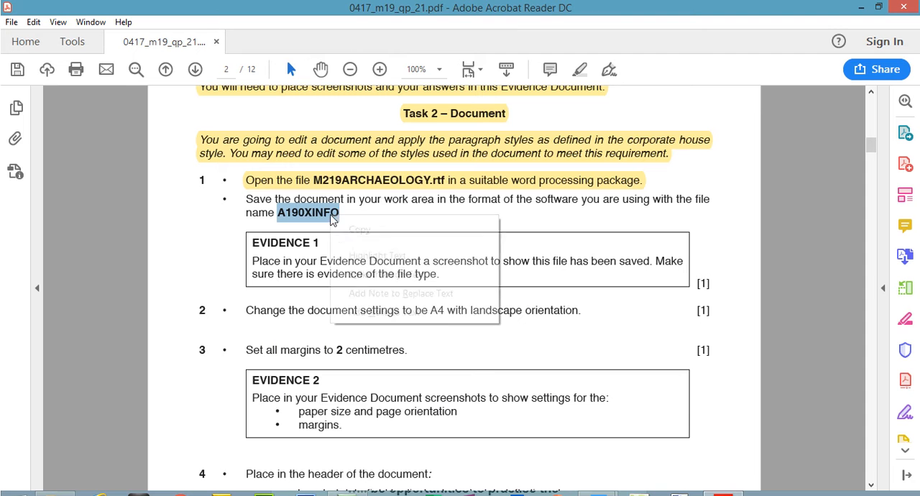
left_click(357, 230)
Enable editing of M219ARCHAEOLOGY.rtf in Word and start saving a copy in Files 2019 with the type Word Document (*.docx).
mouse_move(604, 495)
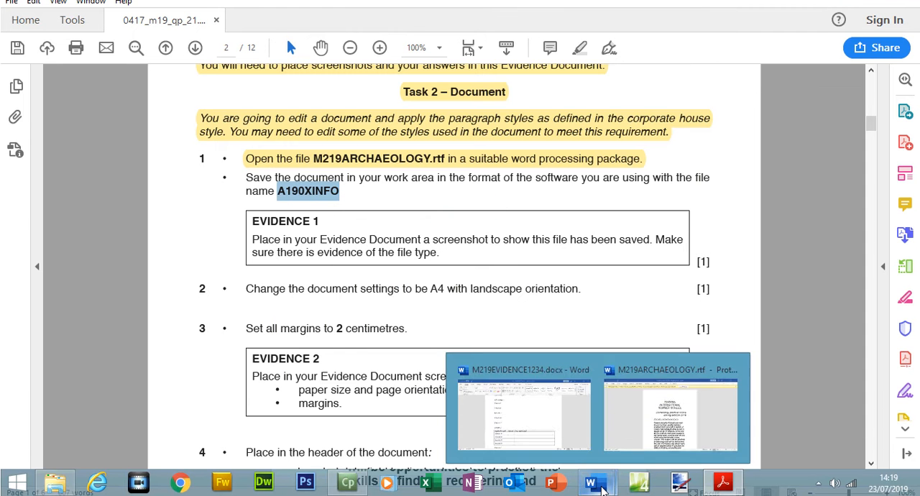
left_click(670, 413)
left_click(568, 78)
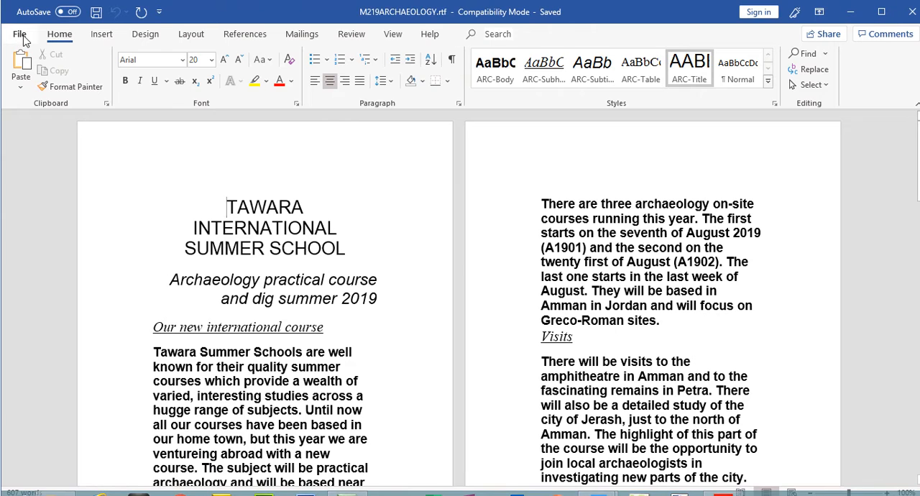
left_click(21, 38)
left_click(62, 217)
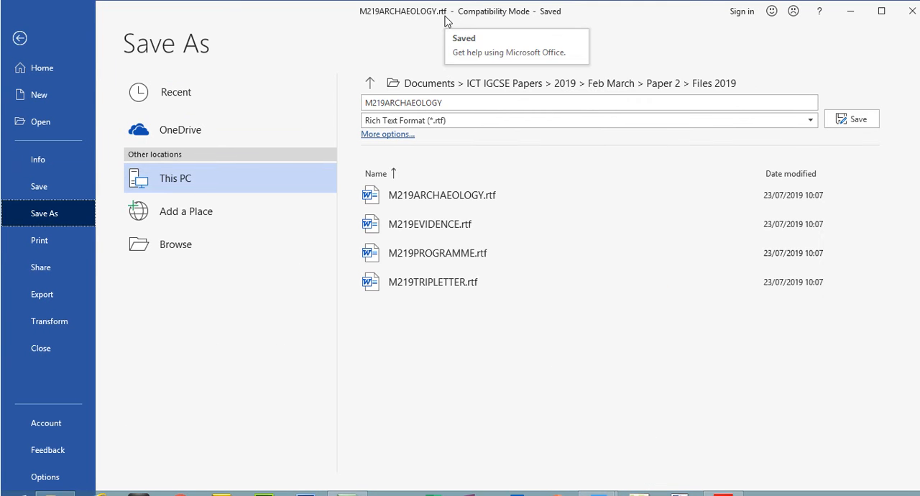
left_click(722, 481)
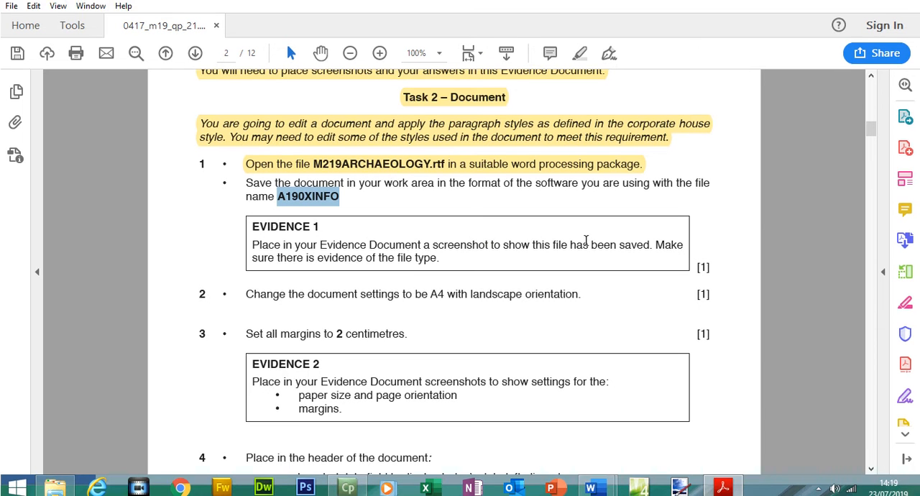
key("alt+Tab")
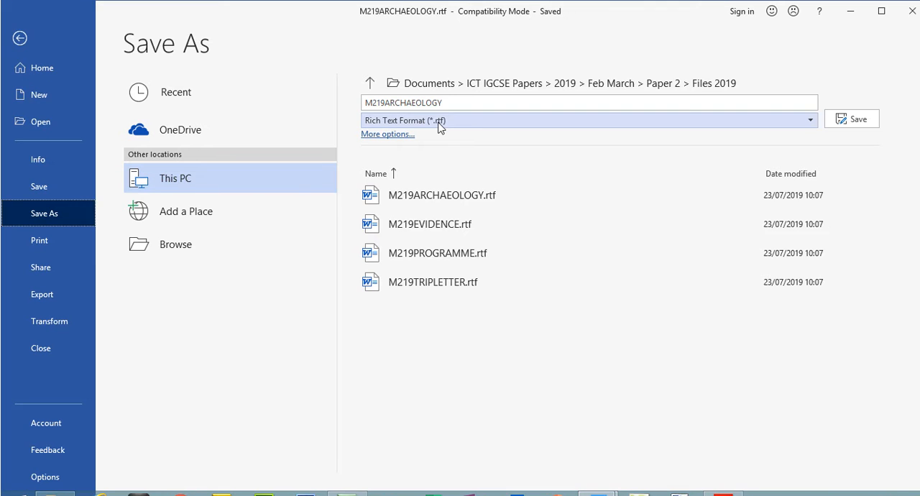
left_click(448, 125)
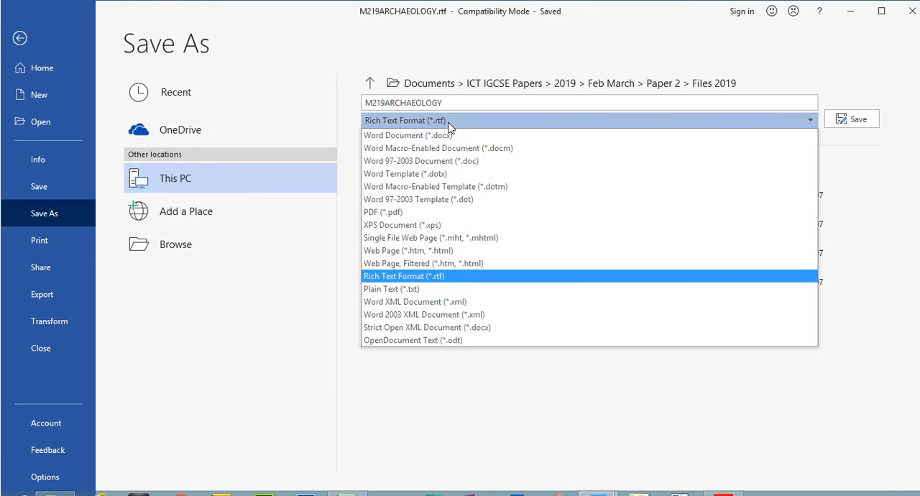
left_click(431, 136)
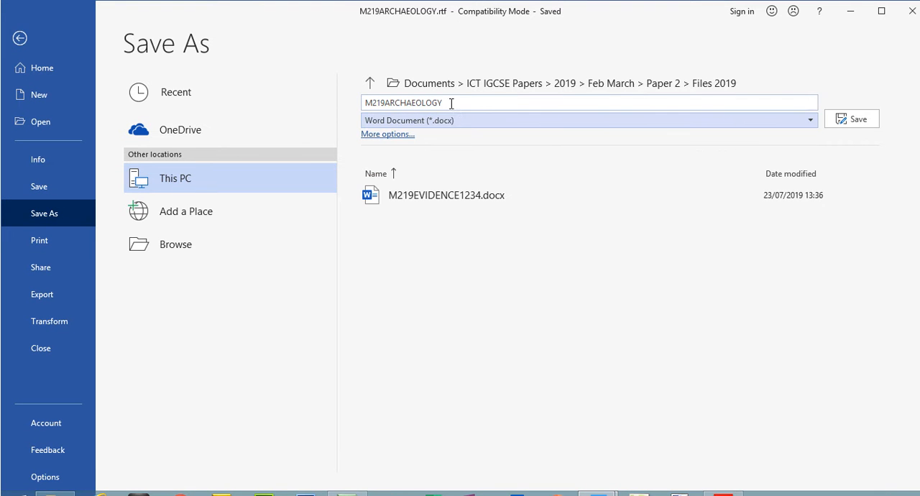
Name the copy A190XINFO, save it in Files 2019 and accept the upgrade to the newest file format.
left_click(774, 83)
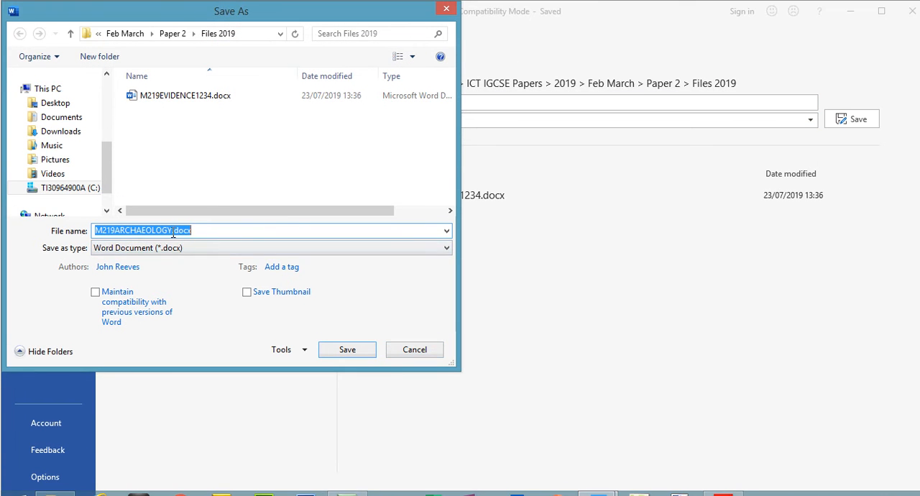
left_click_drag(173, 234, 70, 226)
type("A190XINFO")
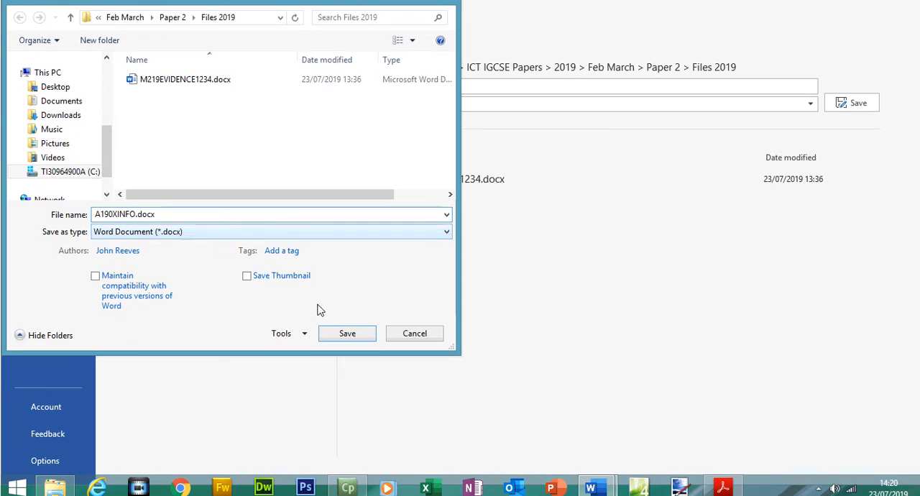
left_click(344, 349)
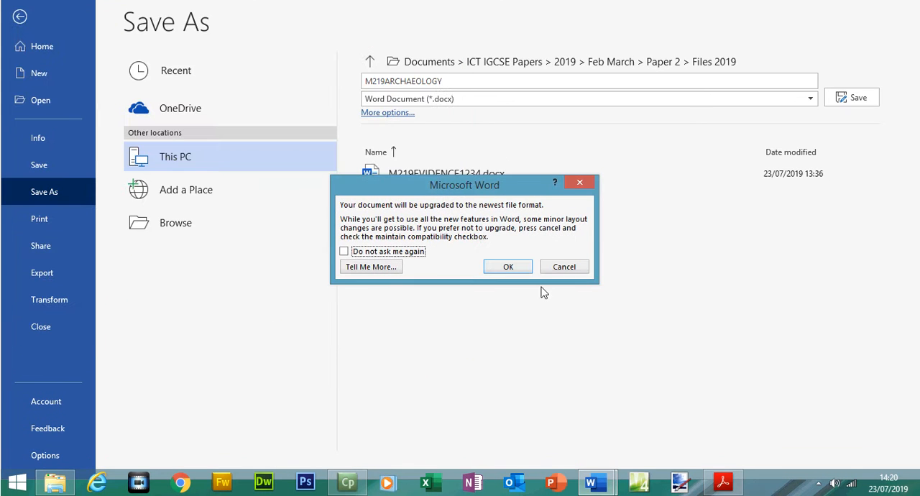
left_click(508, 267)
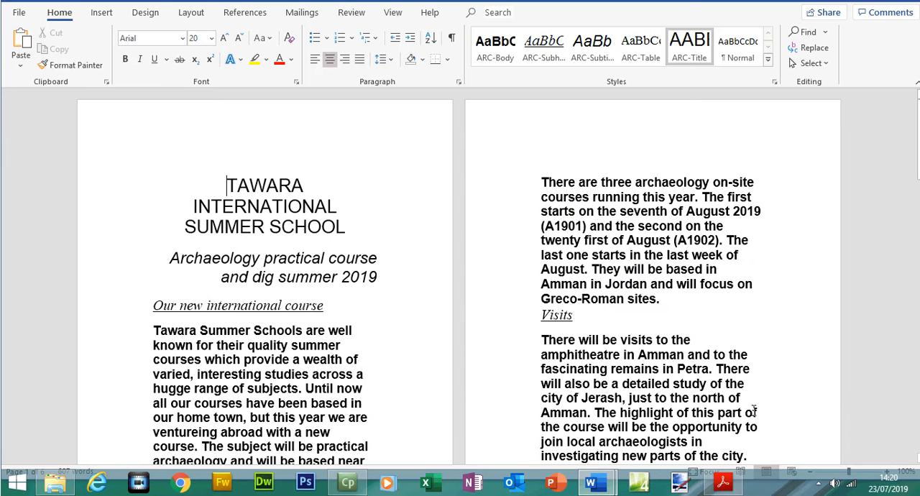
Highlight the Task 2 instruction to save the document as A190XINFO in the Acrobat Reader question paper.
left_click(889, 472)
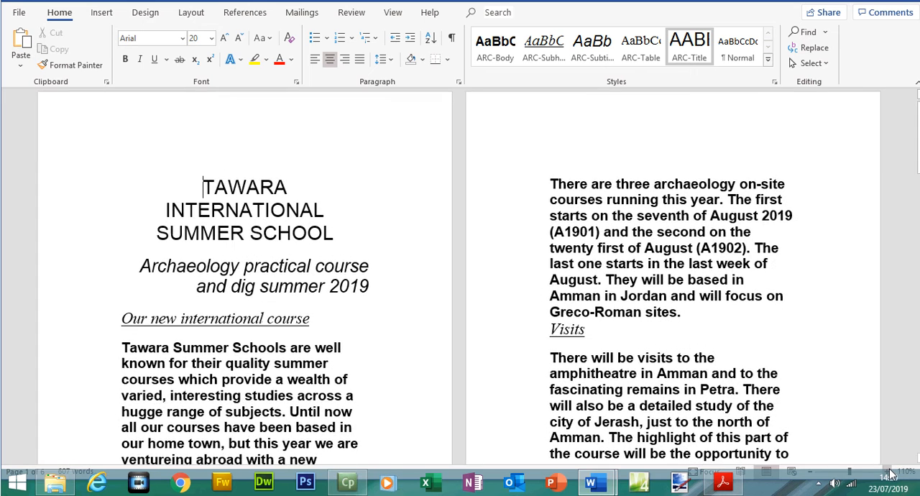
left_click(889, 472)
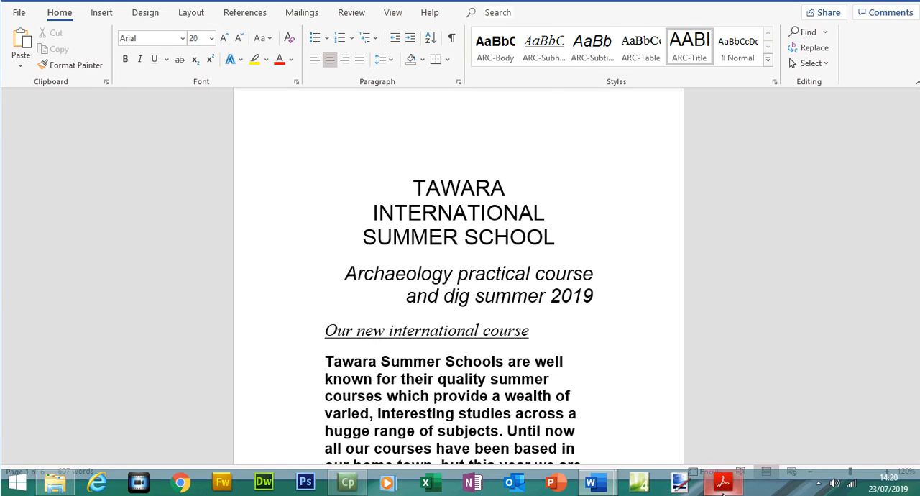
left_click(723, 483)
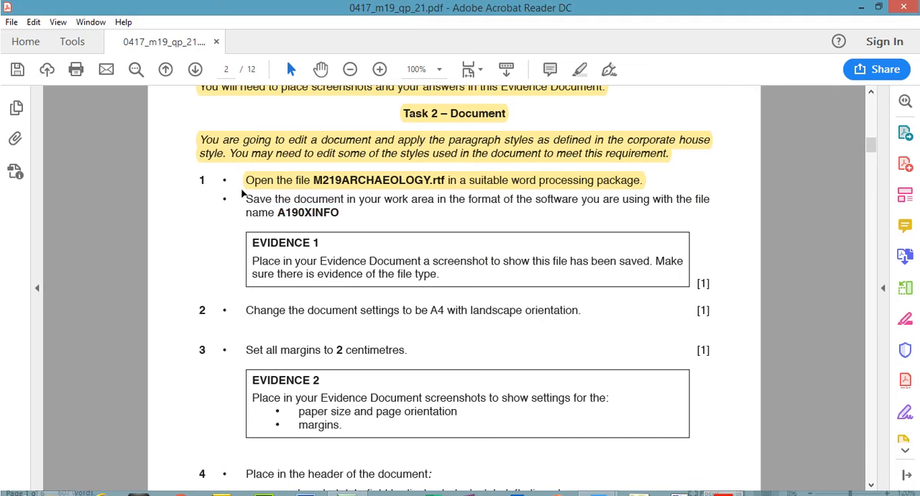
left_click_drag(245, 178, 326, 193)
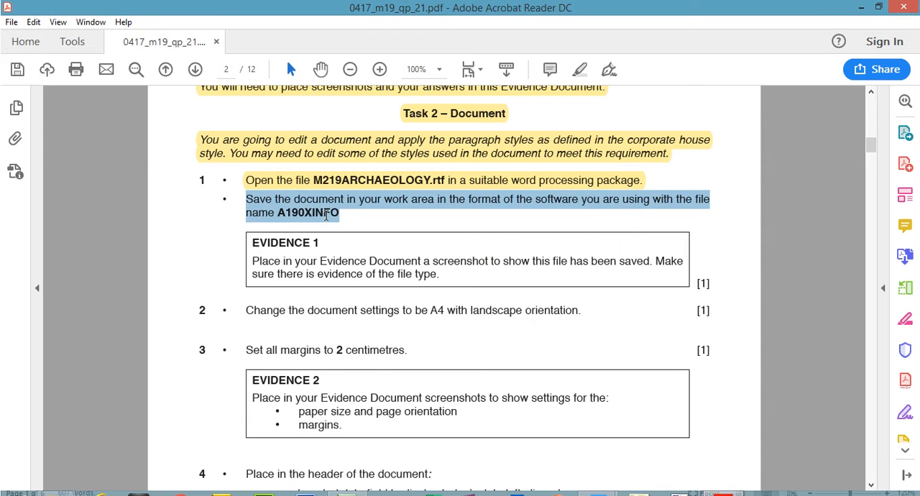
left_click(579, 69)
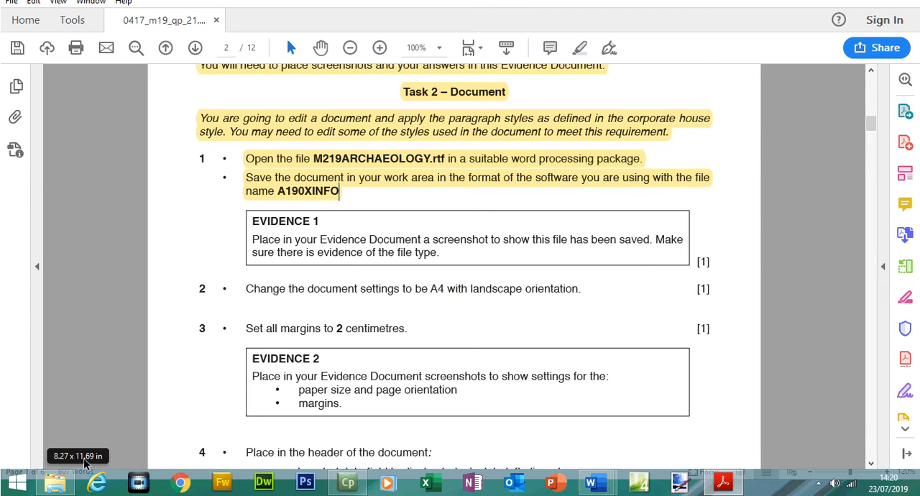
Capture the Files 2019 folder in File Explorer with A190XINFO.docx selected and paste the screenshot under Evidence 1 in M219EVIDENCE1234.docx.
left_click(57, 484)
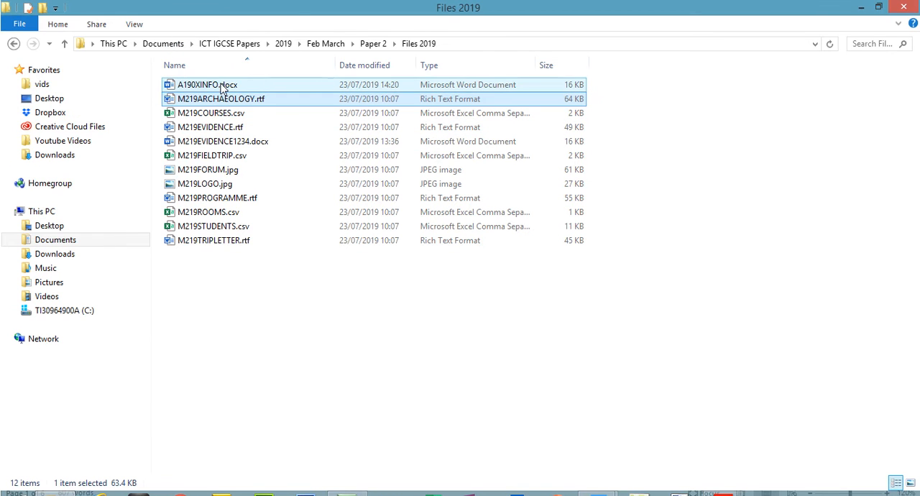
left_click(223, 86)
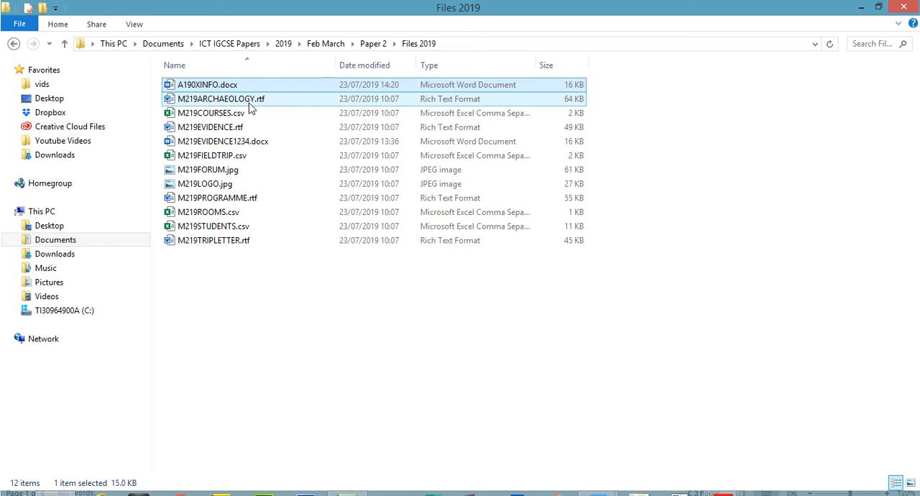
mouse_move(591, 482)
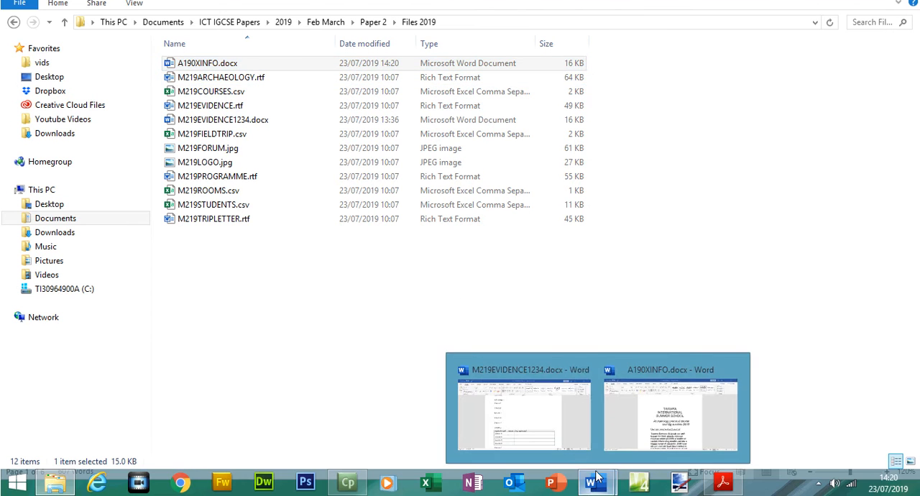
left_click(553, 431)
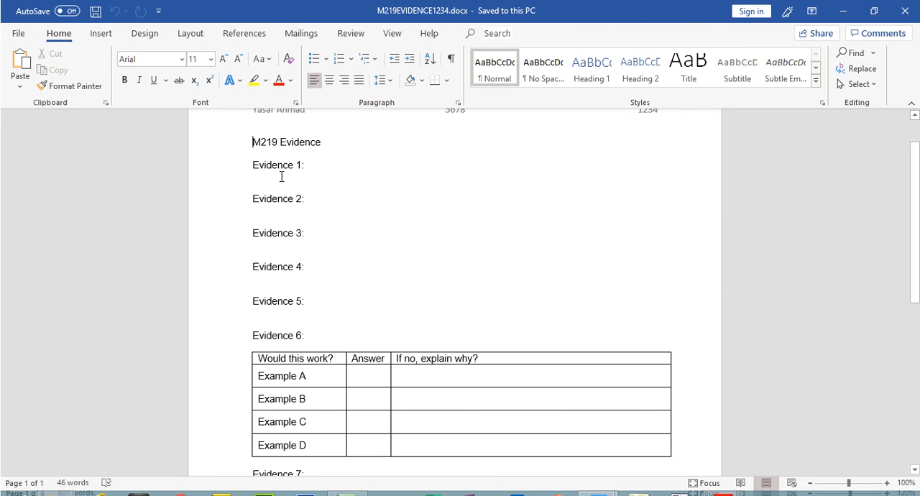
key("ctrl+v")
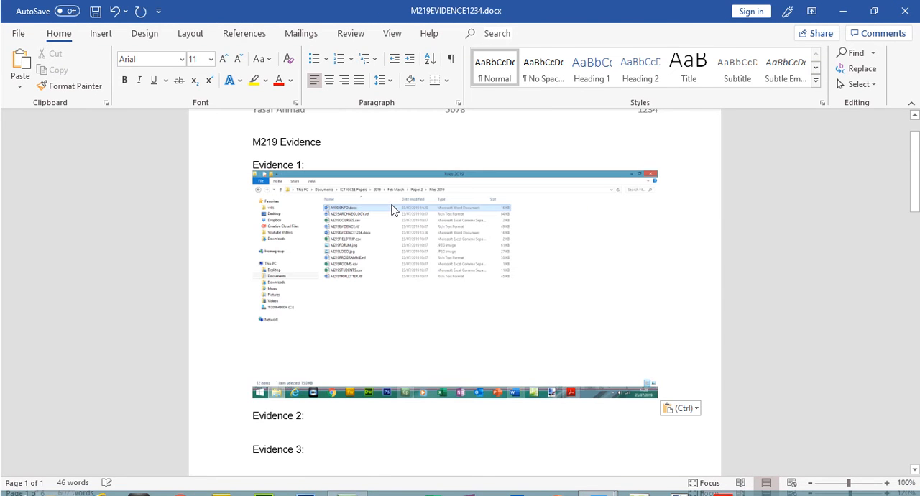
Crop the Evidence 1 screenshot to the folder path and first file rows, and enlarge it to about 3.44 cm by 17.41 cm.
left_click(391, 206)
left_click(818, 61)
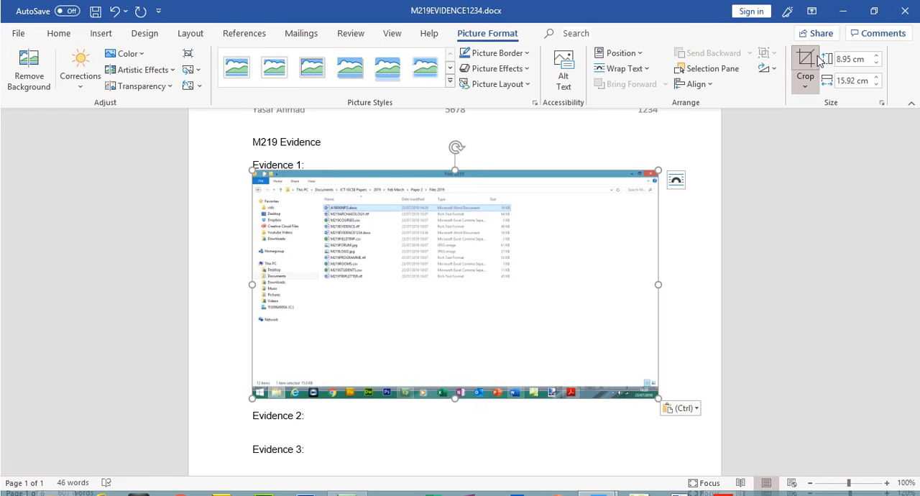
left_click_drag(650, 368, 521, 206)
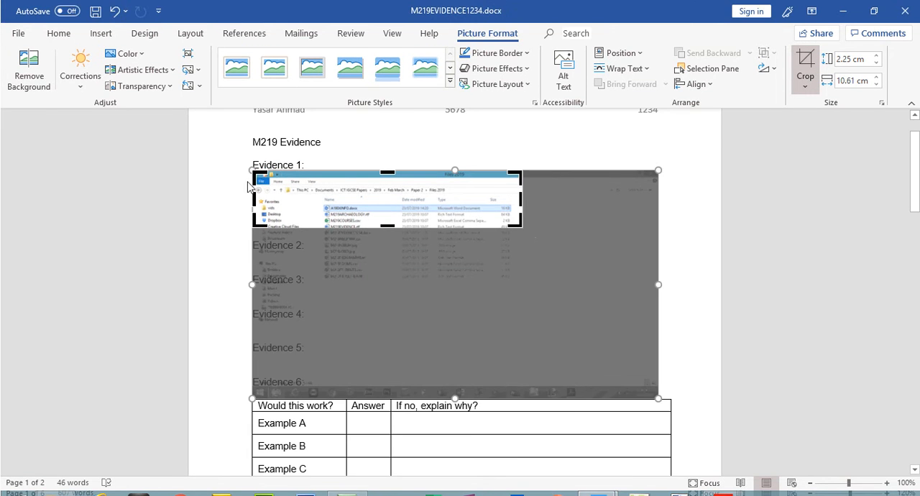
left_click_drag(256, 175, 304, 183)
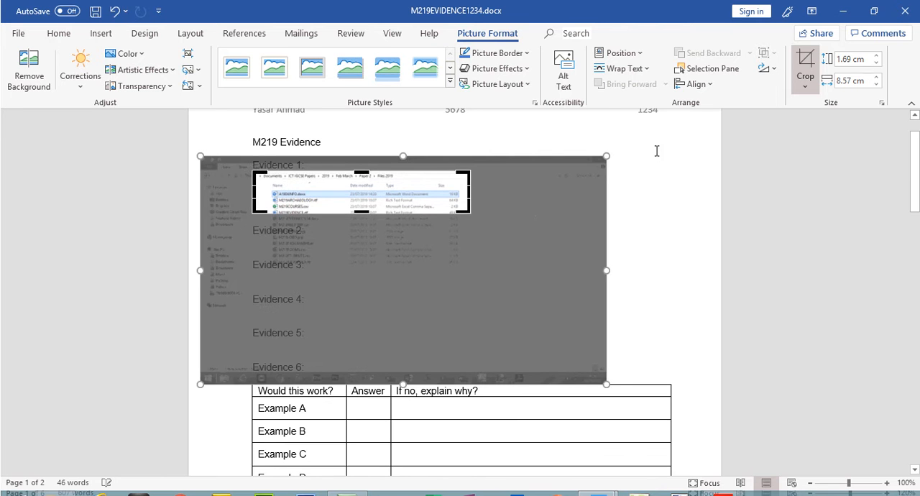
left_click(807, 63)
left_click_drag(472, 214, 614, 259)
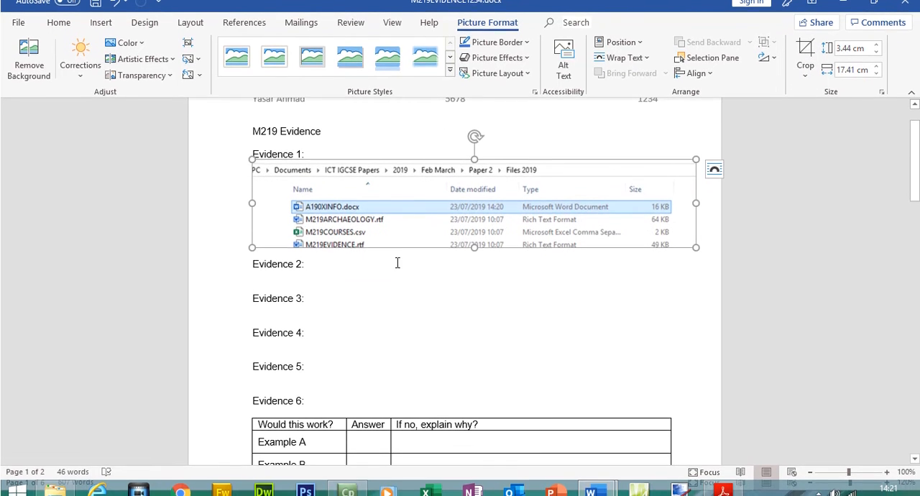
left_click(400, 272)
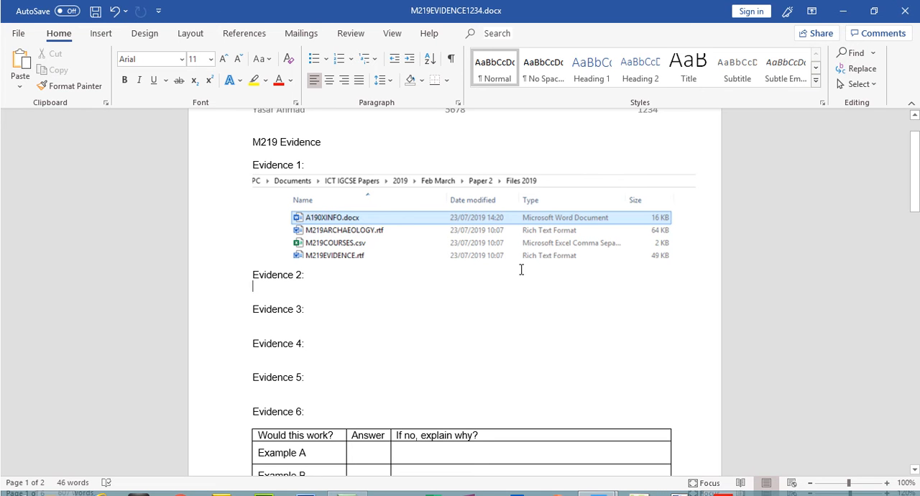
Highlight the Evidence 1 heading and its instruction in the Acrobat Reader question paper.
left_click(718, 486)
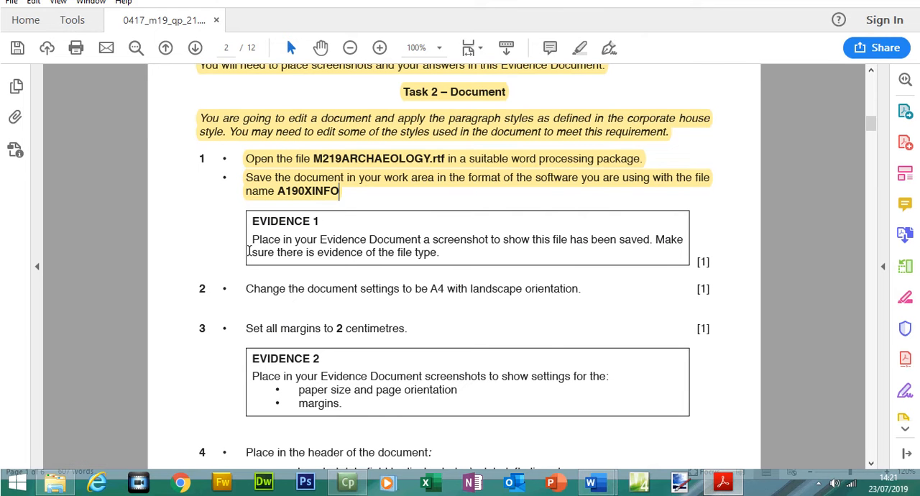
mouse_move(250, 219)
left_mouse_down()
mouse_move(494, 260)
mouse_move(447, 263)
left_mouse_up()
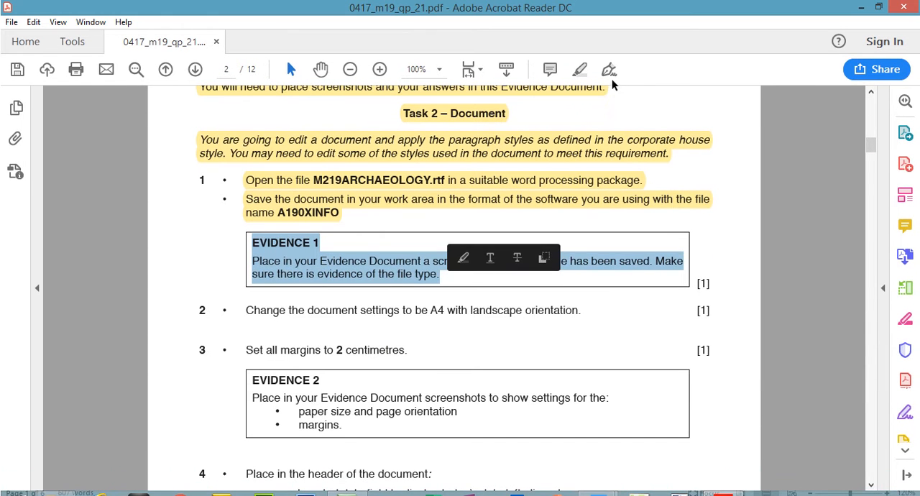
left_click(696, 202)
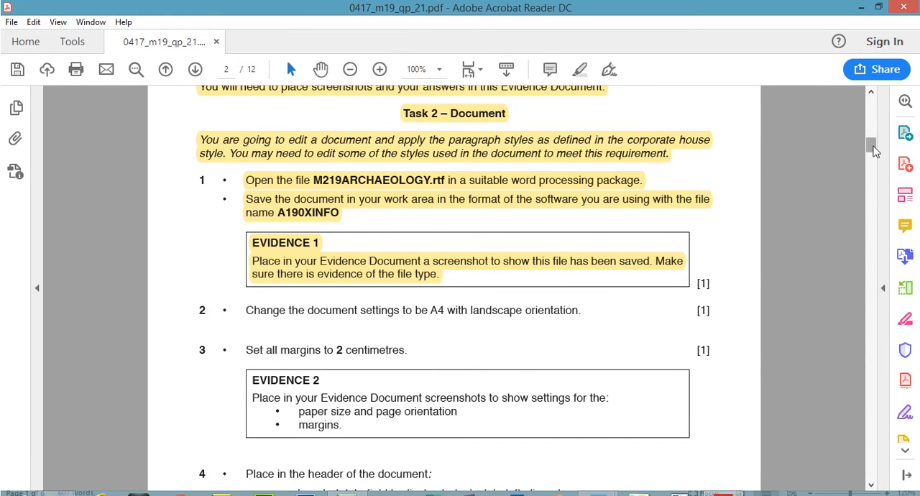
Switch to A190XINFO.docx in Word and choose A4 as the paper size for the whole document in Page Setup.
scroll(875, 150, "down", 3)
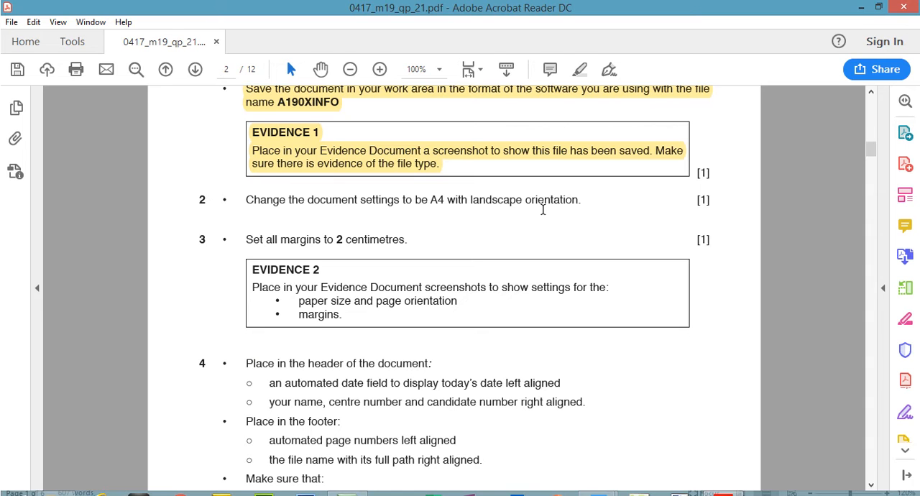
mouse_move(593, 495)
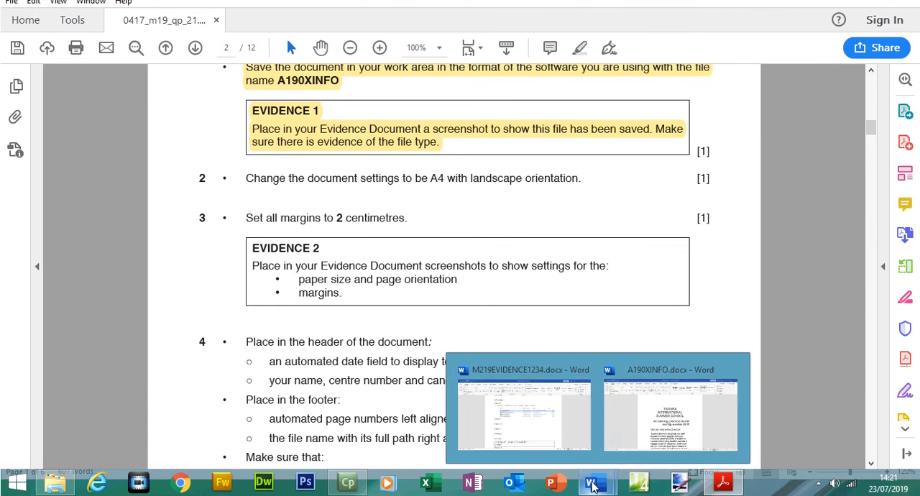
left_click(668, 421)
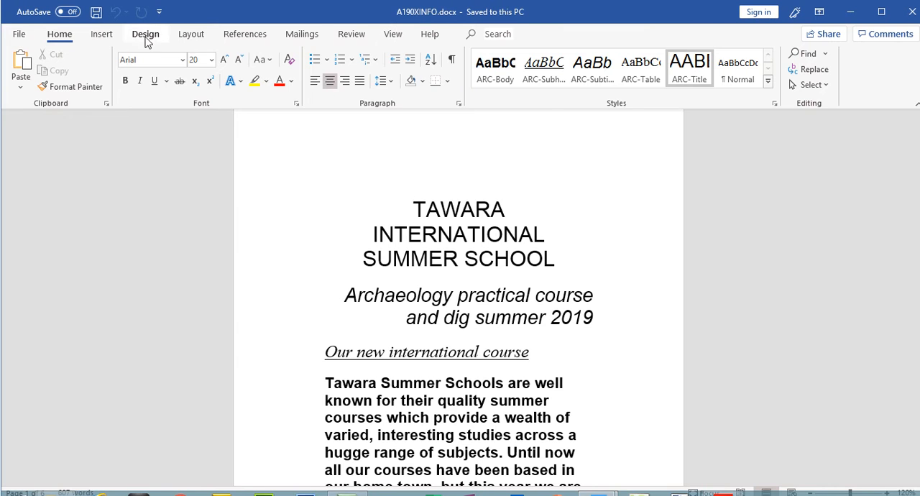
left_click(184, 37)
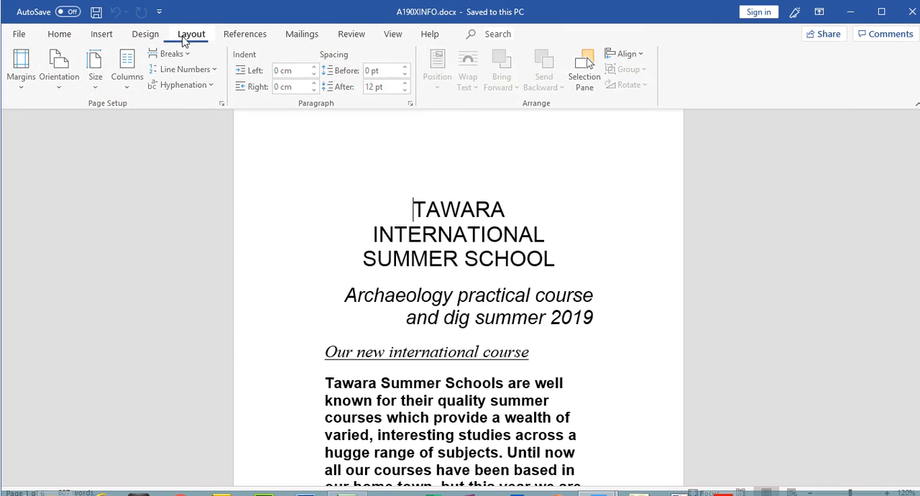
left_click(96, 79)
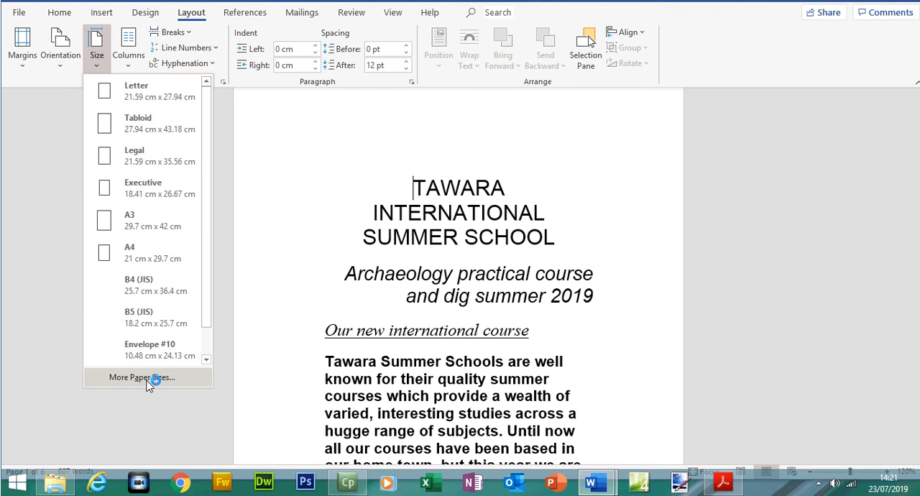
left_click(148, 381)
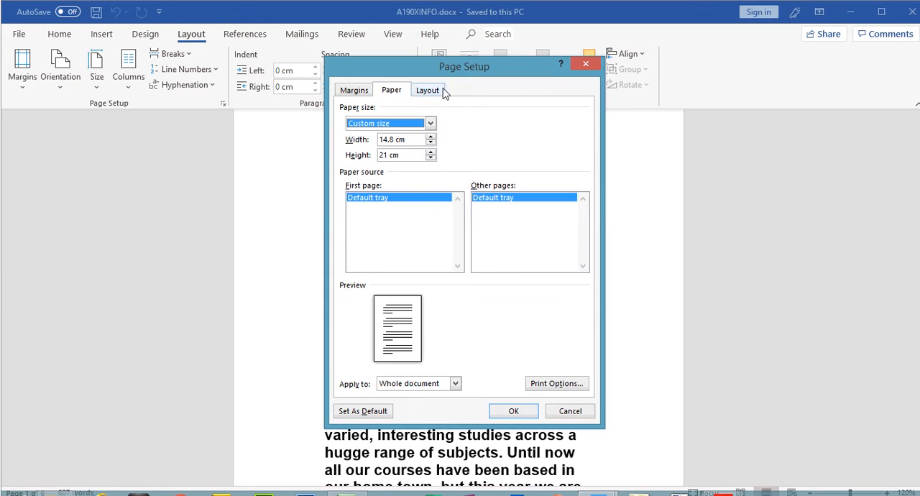
left_click(432, 91)
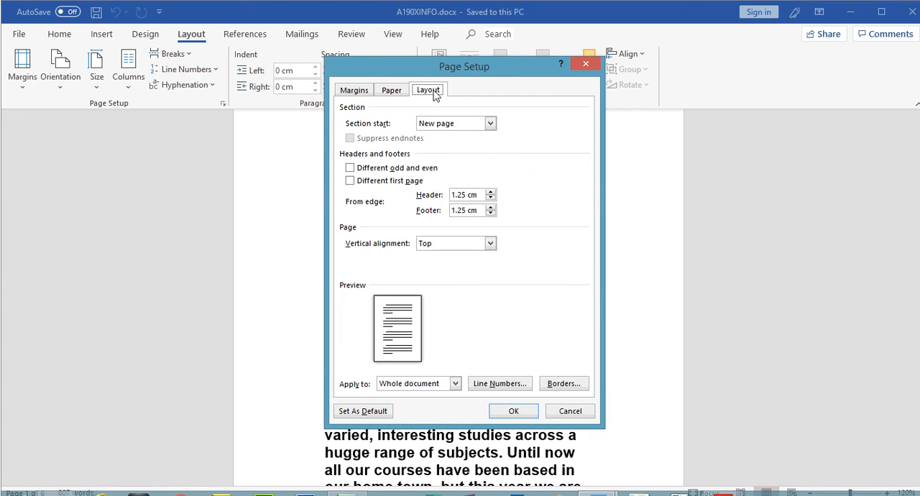
left_click(353, 92)
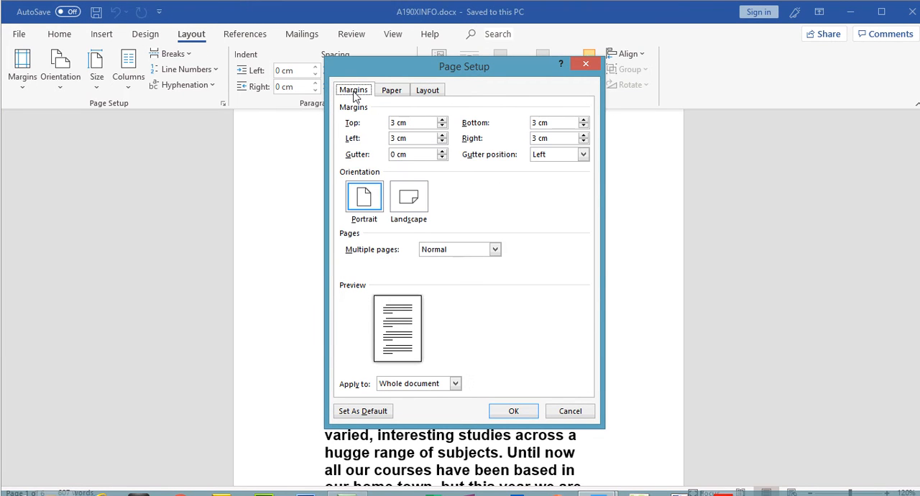
left_click(389, 92)
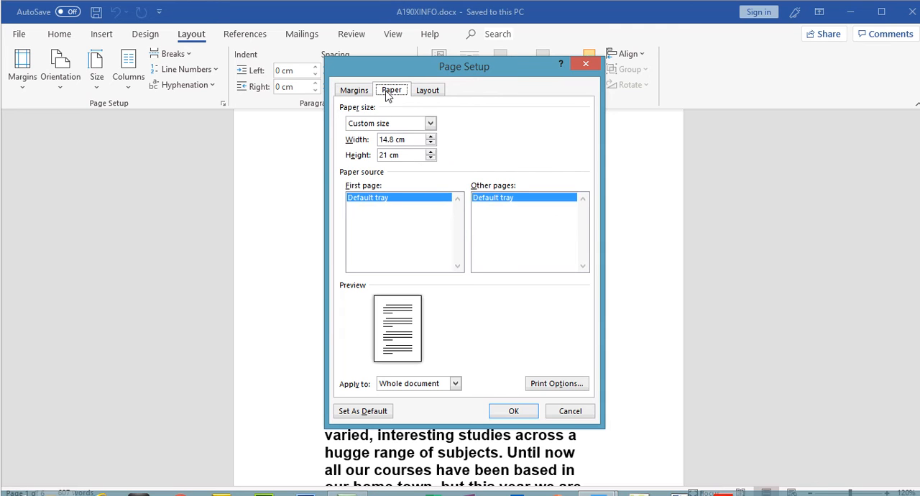
left_click(431, 124)
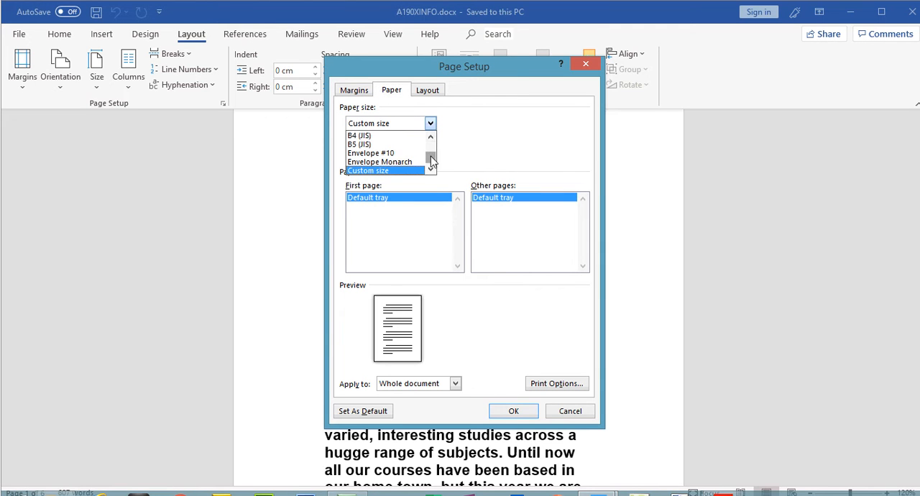
left_click_drag(431, 161, 431, 154)
left_click(406, 159)
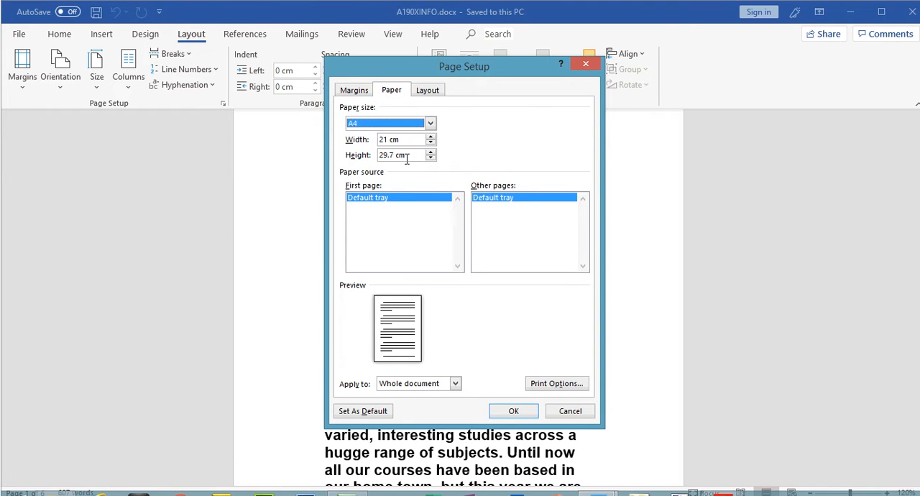
Check the orientation requirement in the question paper, set the page orientation to Landscape in Word and apply the page setup.
left_click(723, 495)
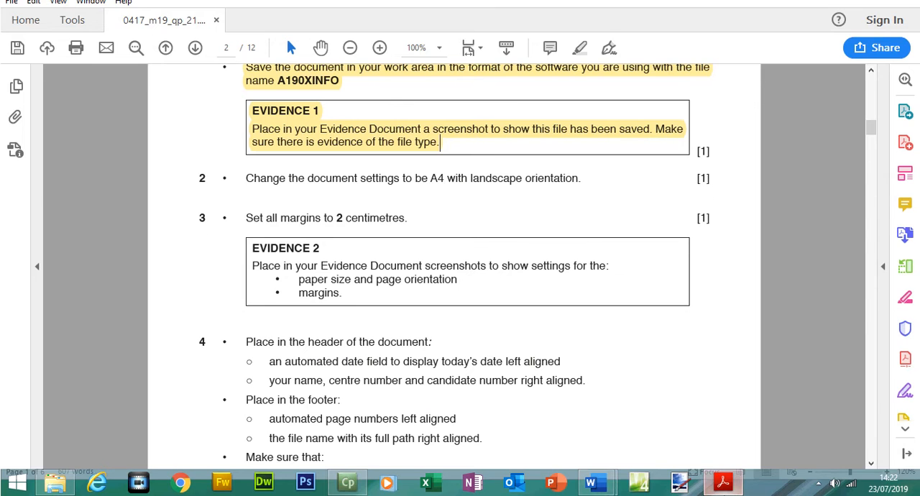
left_click(721, 489)
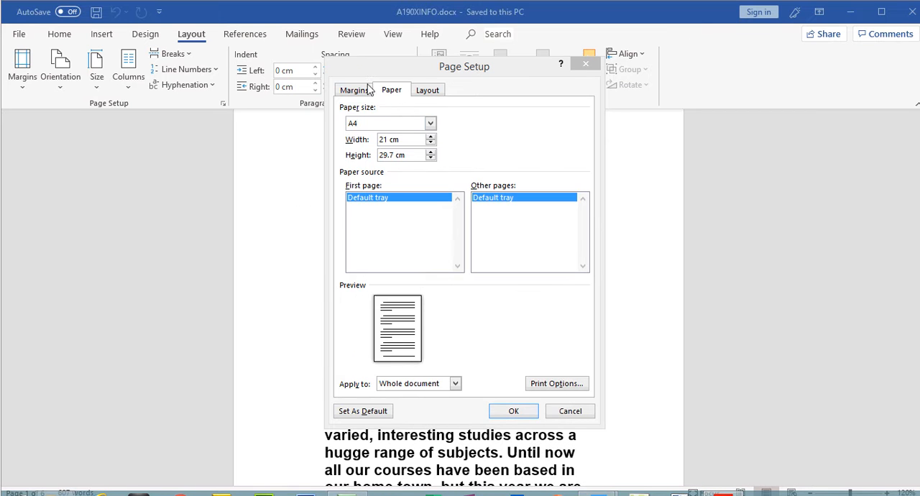
left_click(429, 92)
left_click(361, 94)
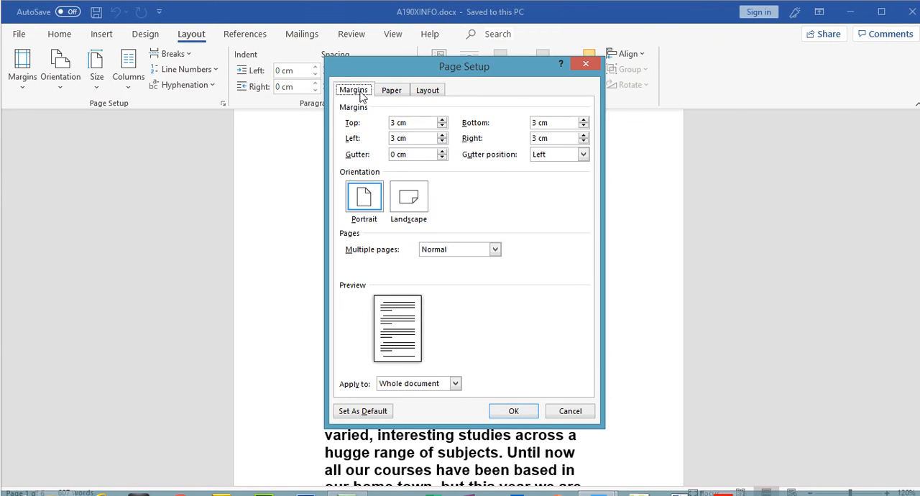
left_click(409, 201)
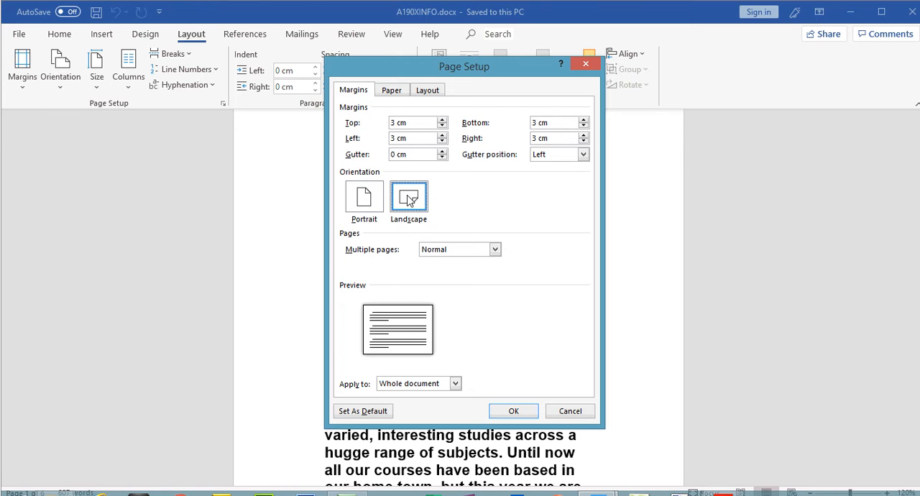
left_click(513, 411)
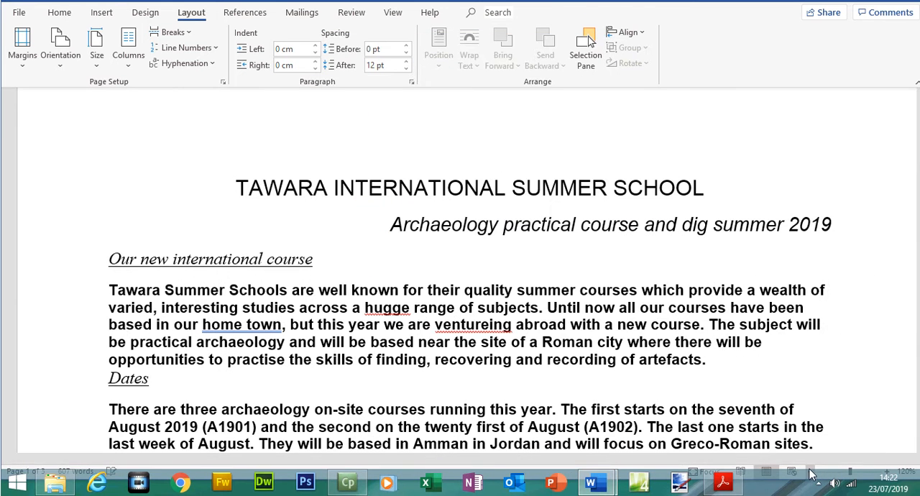
Review the A190XINFO page layout and check its selected orientation and paper size.
left_click(809, 473)
left_click(809, 473)
left_click(809, 473)
left_click(809, 473)
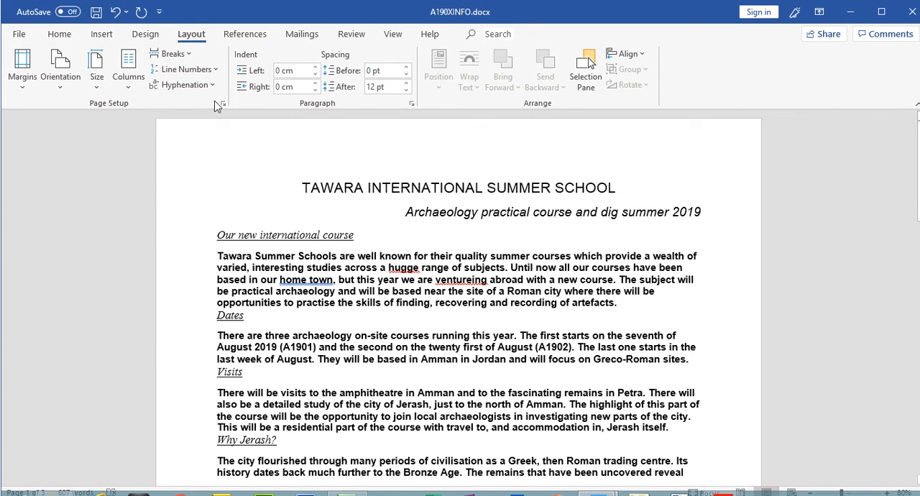
left_click(59, 80)
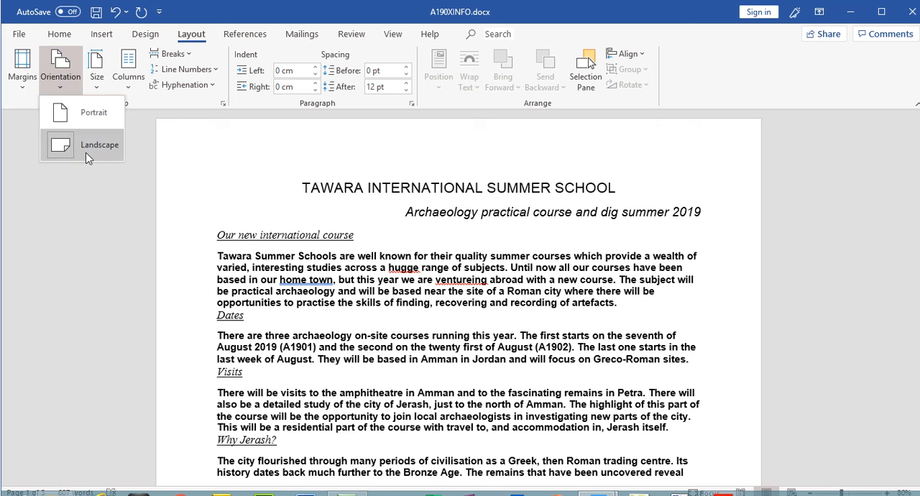
key("Escape")
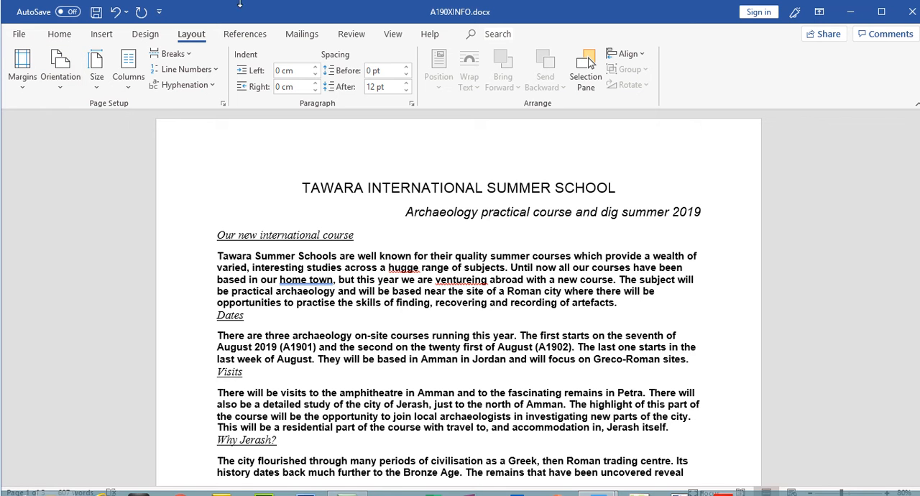
left_click(97, 81)
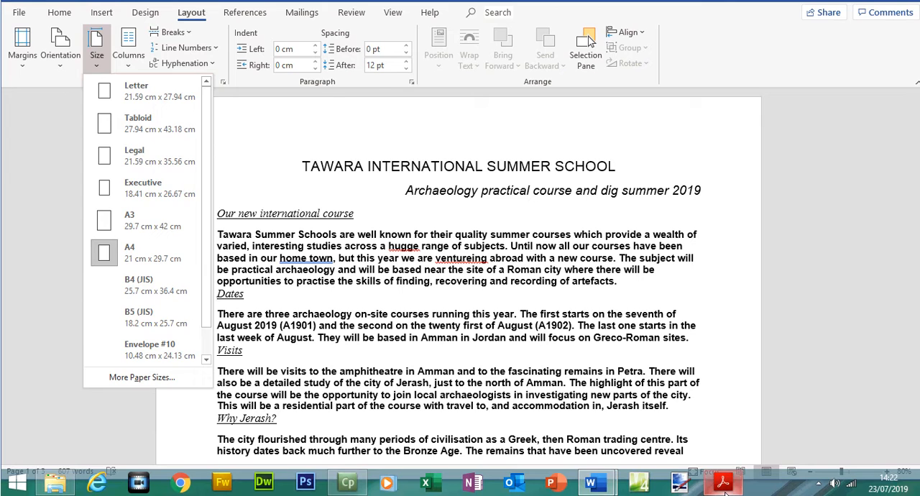
Highlight the Task 2 instructions on A4 landscape orientation and 2 centimetre margins in the Acrobat Reader question paper.
left_click(723, 489)
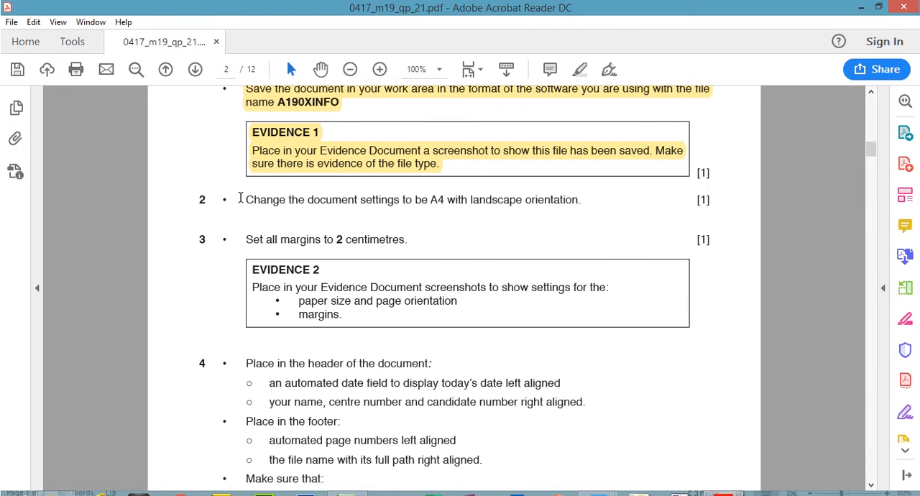
left_click_drag(245, 178, 588, 197)
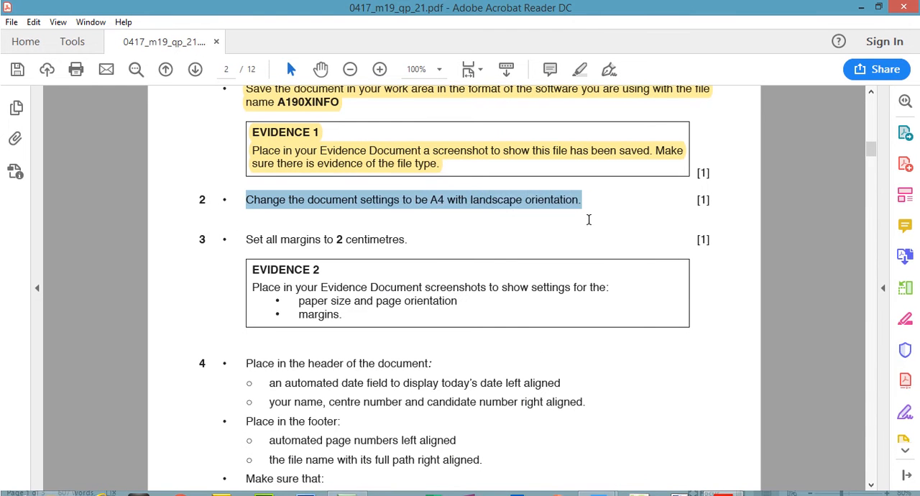
left_click(579, 68)
left_click_drag(247, 238, 368, 237)
left_click(579, 69)
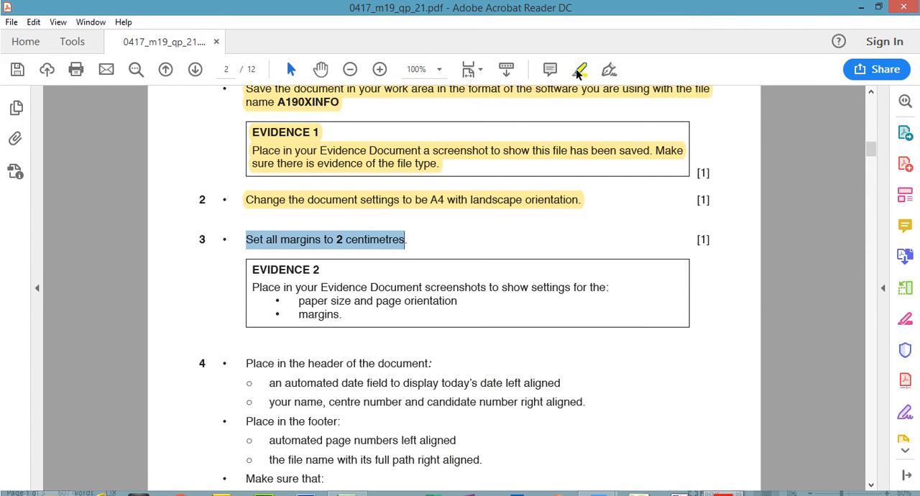
Switch to A190XINFO.docx in Word and enter custom margins of 2 cm for top, bottom, left and right in Page Setup.
left_click(724, 485)
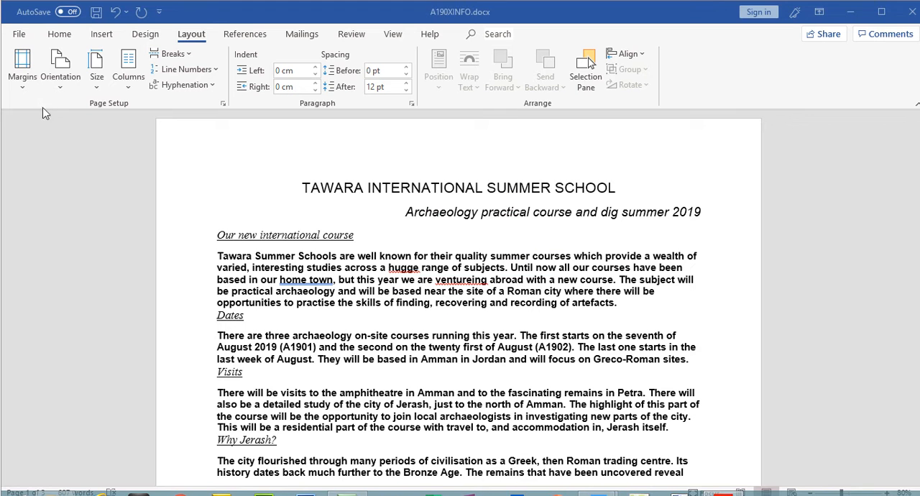
left_click(22, 71)
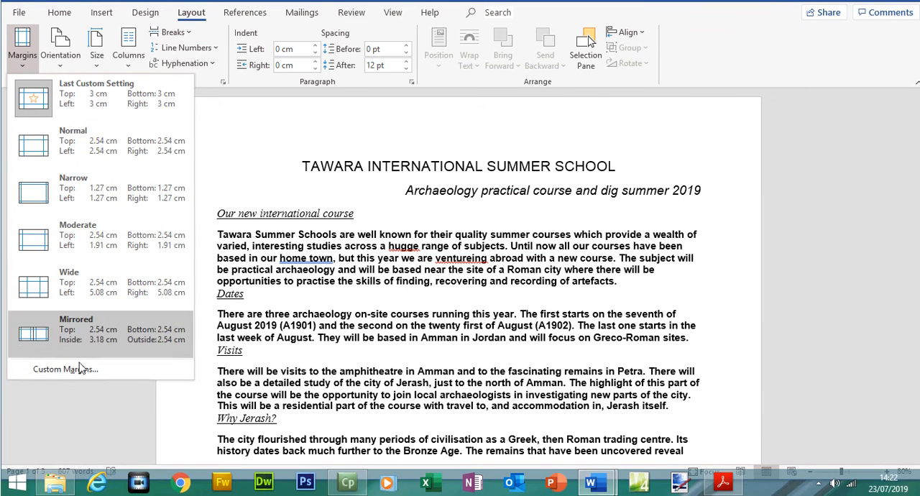
left_click(79, 383)
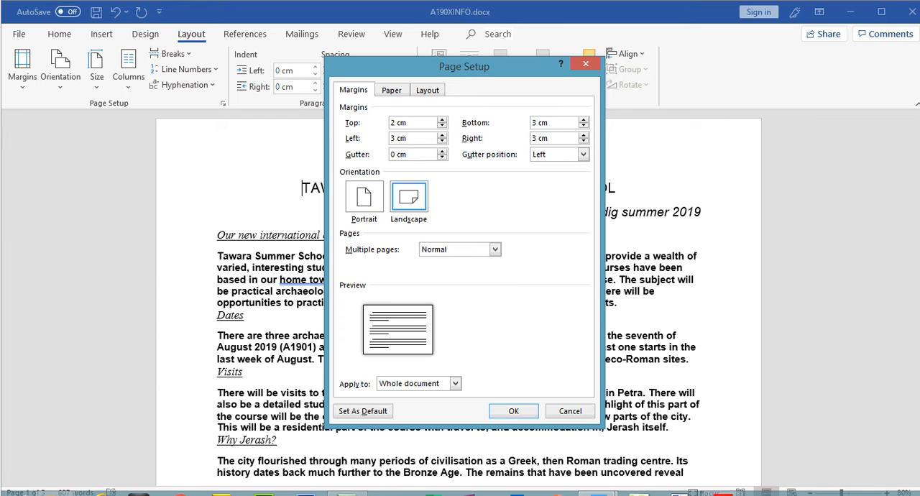
double_click(393, 139)
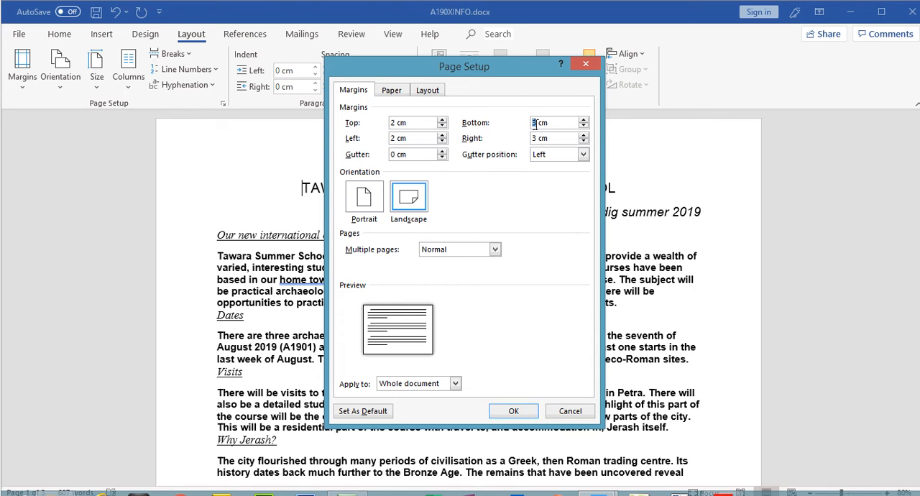
double_click(533, 138)
left_click(410, 154)
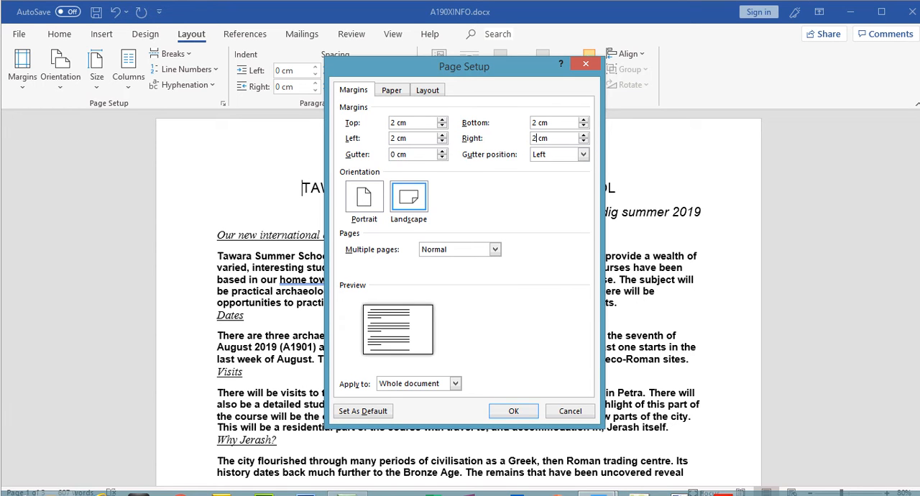
left_click(417, 153)
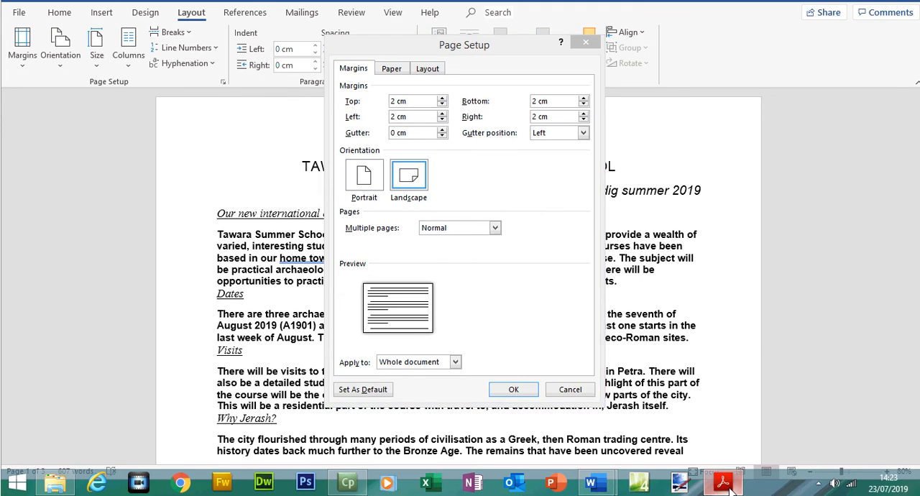
Check the Evidence 2 requirement in the question paper, capture the Page Setup margins and orientation in Word, and apply the page setup.
left_click(724, 483)
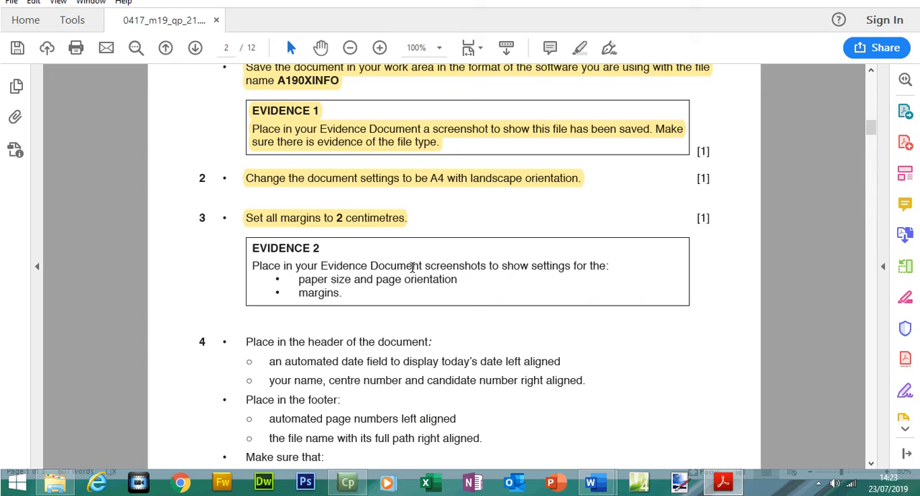
left_click_drag(300, 292, 457, 281)
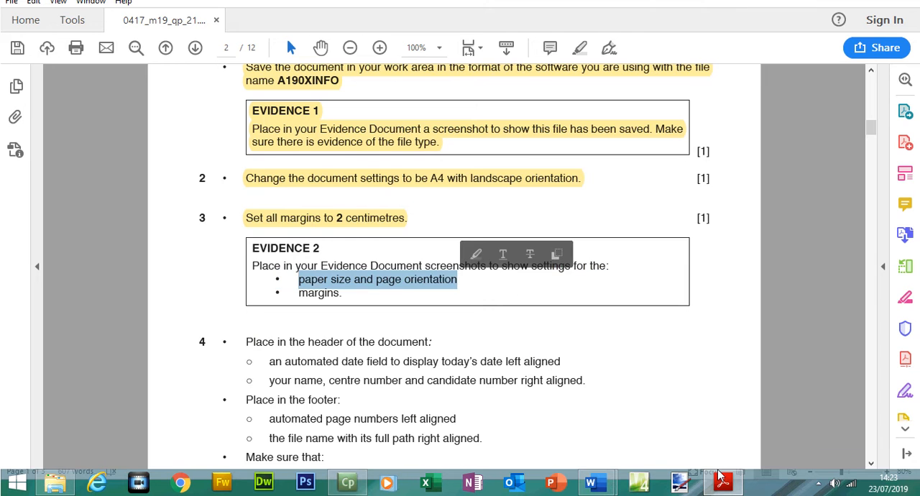
left_click(591, 482)
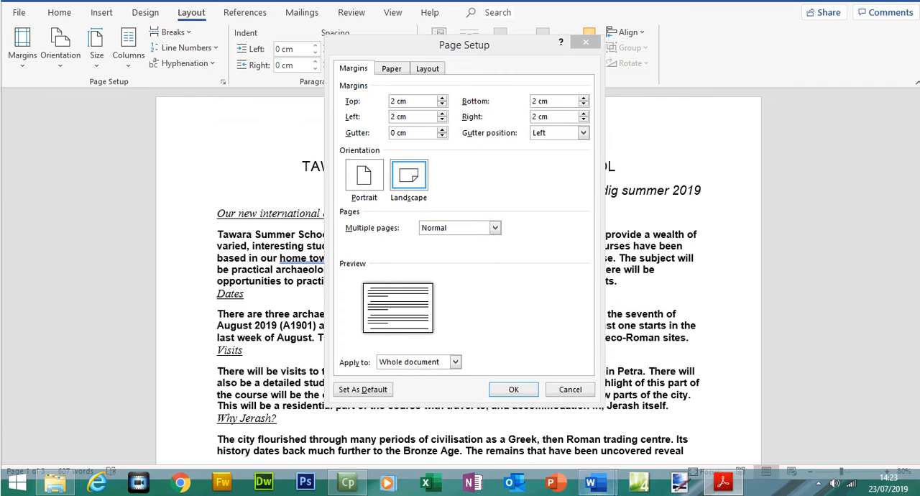
mouse_move(592, 480)
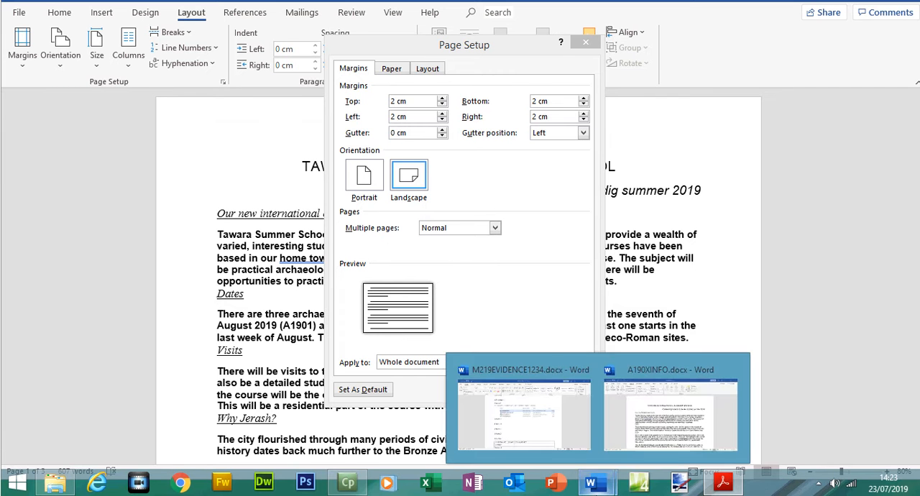
left_click(563, 437)
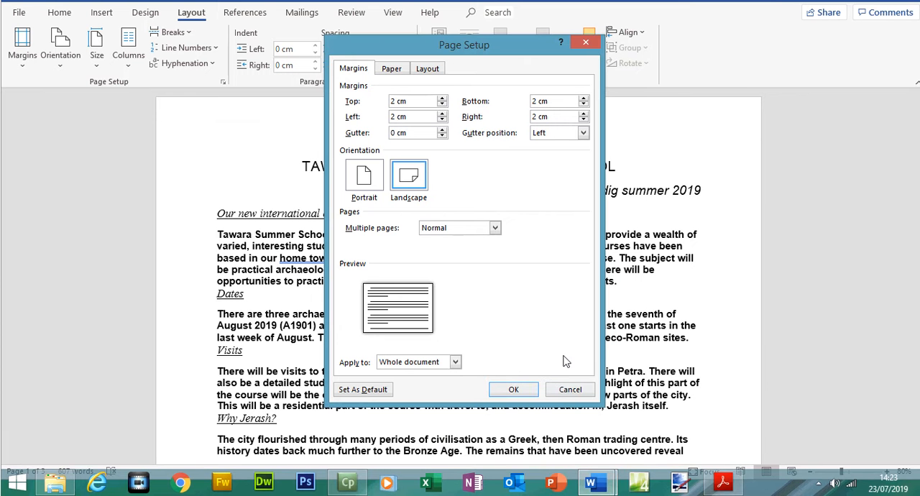
left_click(514, 390)
Recheck the Evidence 2 wording, switch to M219EVIDENCE1234.docx and paste the Page Setup screenshot under Evidence 2.
left_click(723, 482)
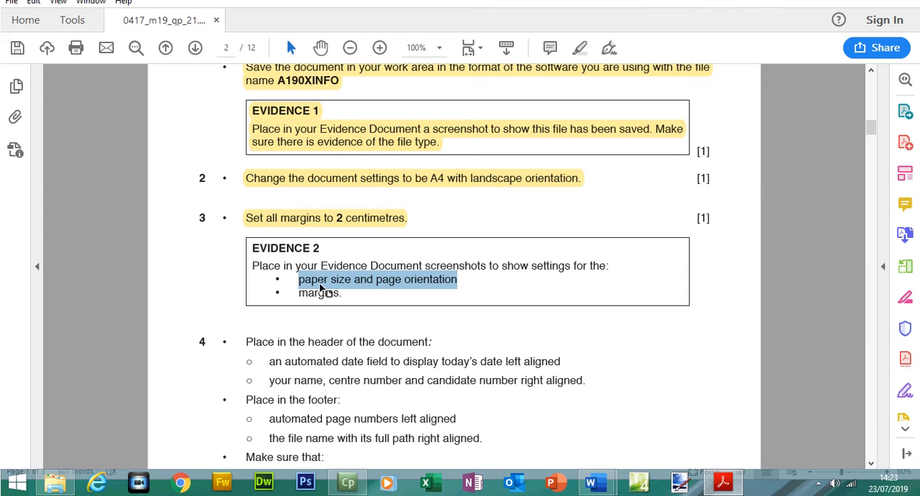
mouse_move(590, 481)
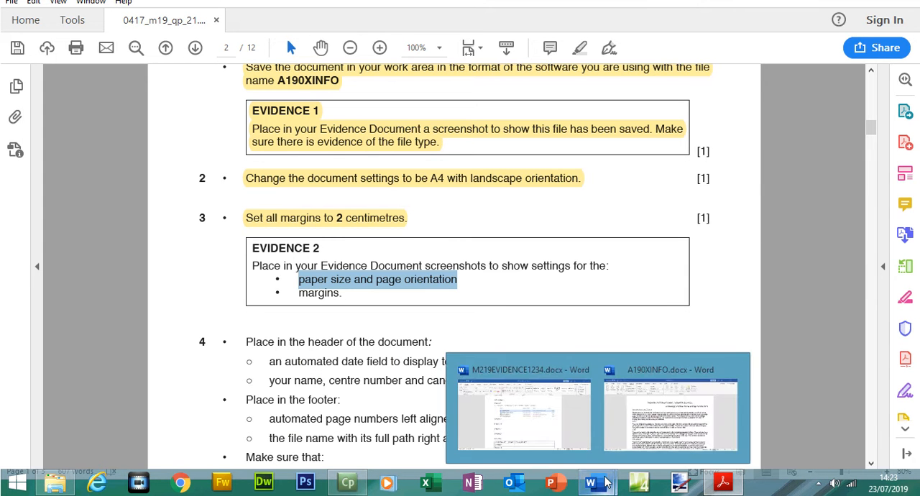
left_click(573, 437)
key("ctrl+v")
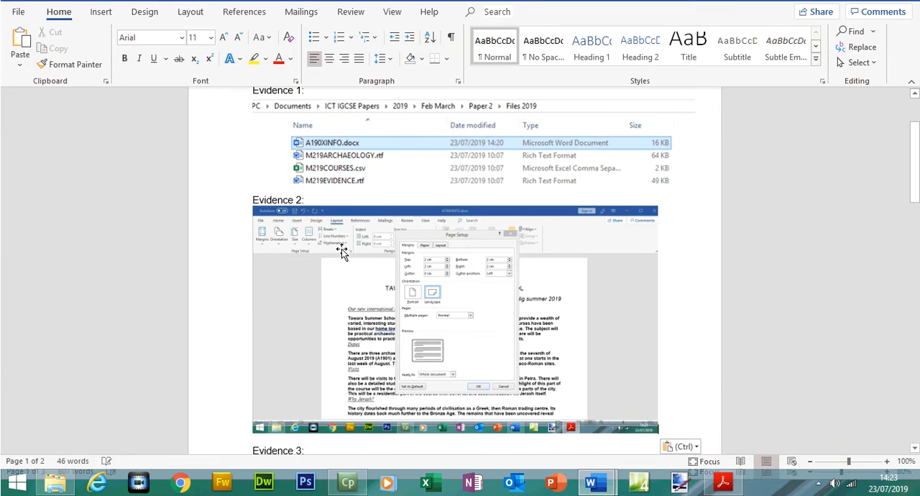
Crop the Evidence 2 screenshot to the margins and orientation settings and enlarge it to about 14.68 cm wide.
double_click(342, 249)
left_click(805, 72)
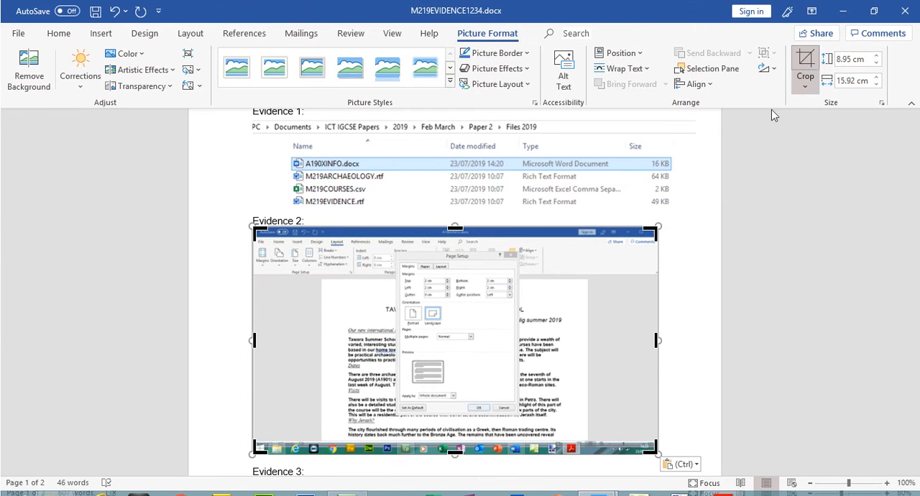
left_click_drag(657, 454, 514, 304)
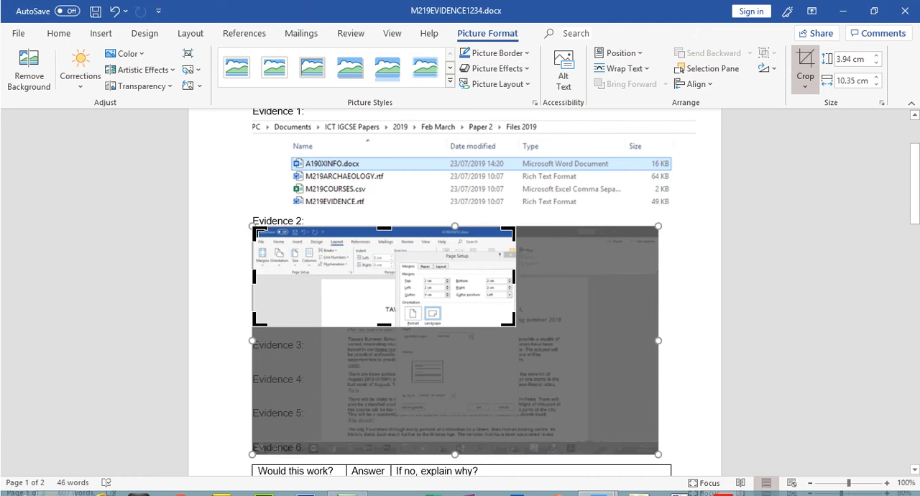
left_click_drag(257, 231, 400, 246)
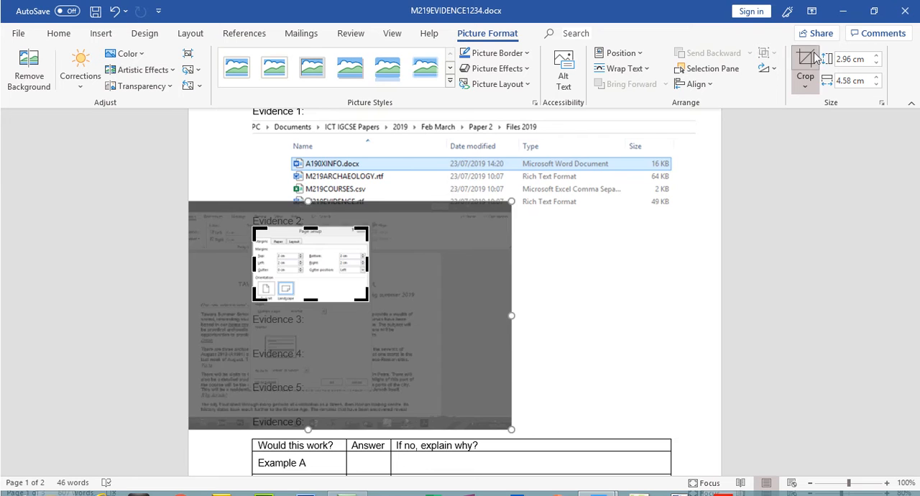
left_click(806, 61)
left_click_drag(366, 298, 626, 325)
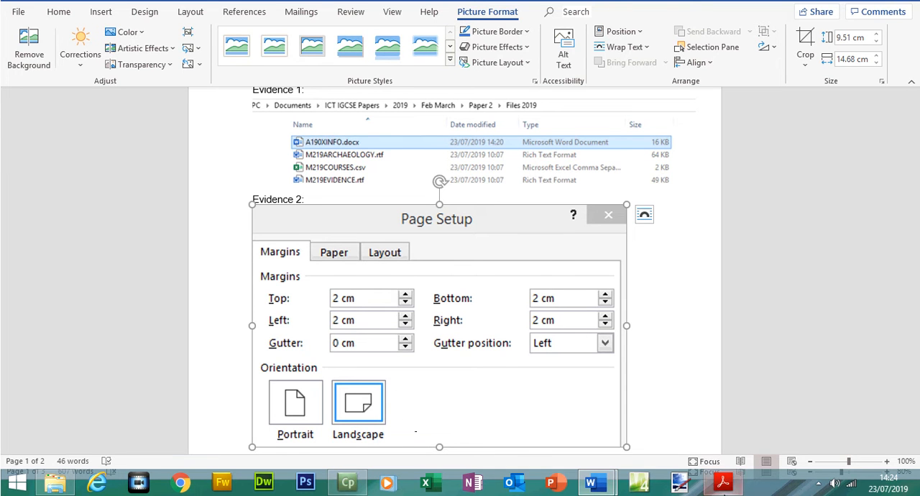
Recheck the question paper, open the paper size settings of A190XINFO.docx, capture the A4 setting and accept the page setup.
left_click(723, 482)
mouse_move(596, 485)
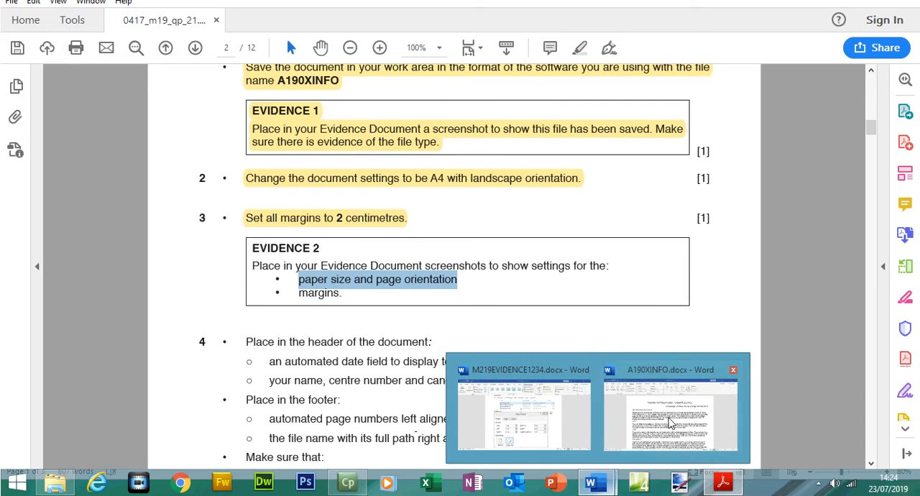
left_click(672, 408)
left_click(101, 92)
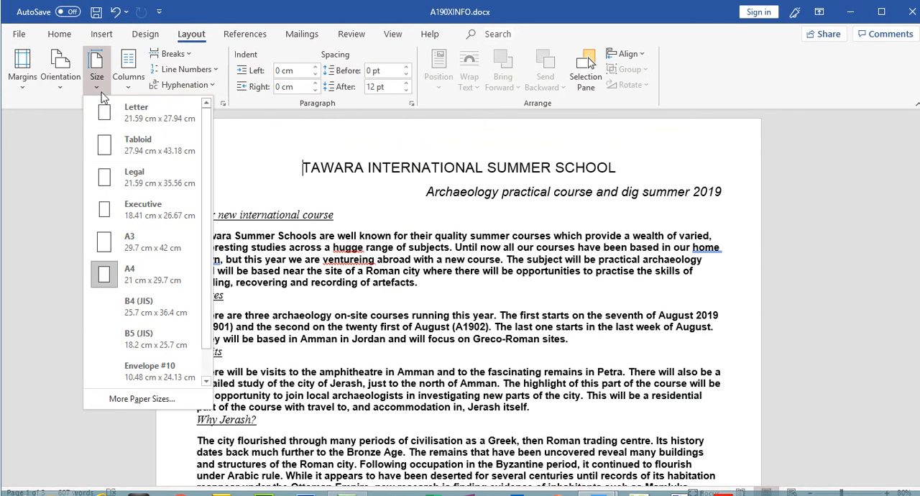
left_click(133, 493)
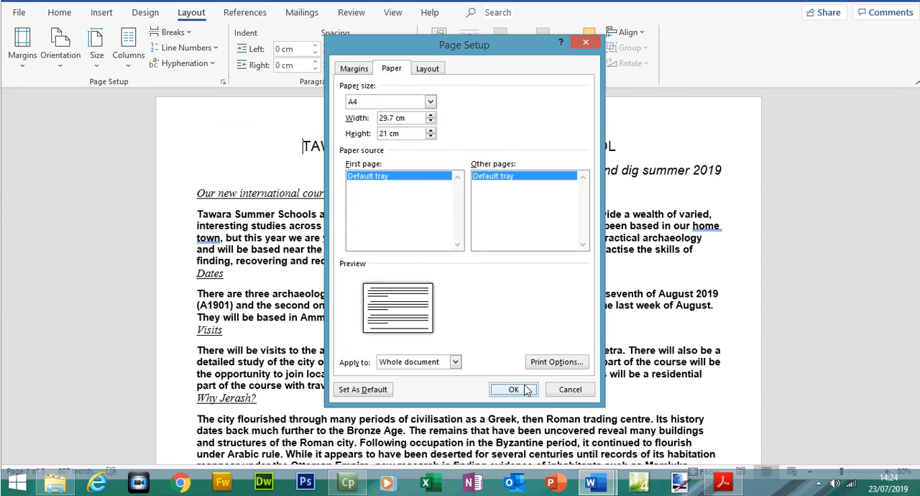
left_click(513, 411)
Switch to M219EVIDENCE1234.docx and paste the paper size screenshot on the line below Evidence 3.
mouse_move(595, 489)
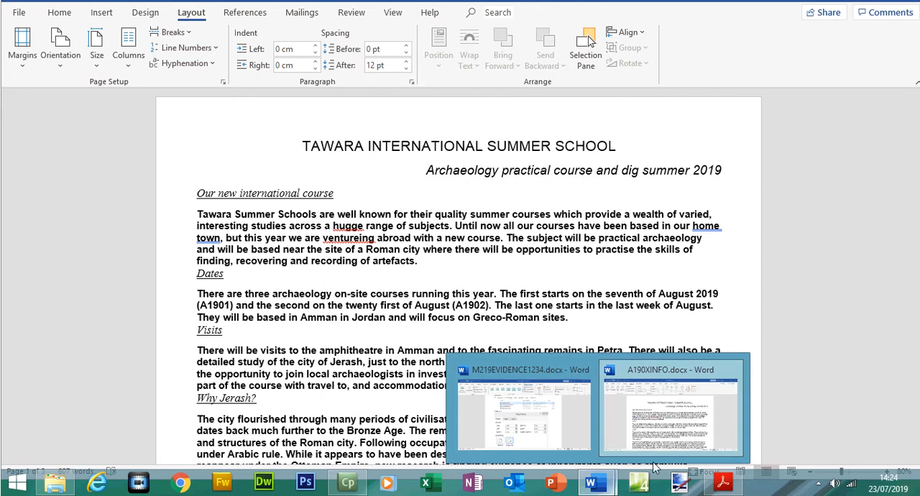
left_click(585, 433)
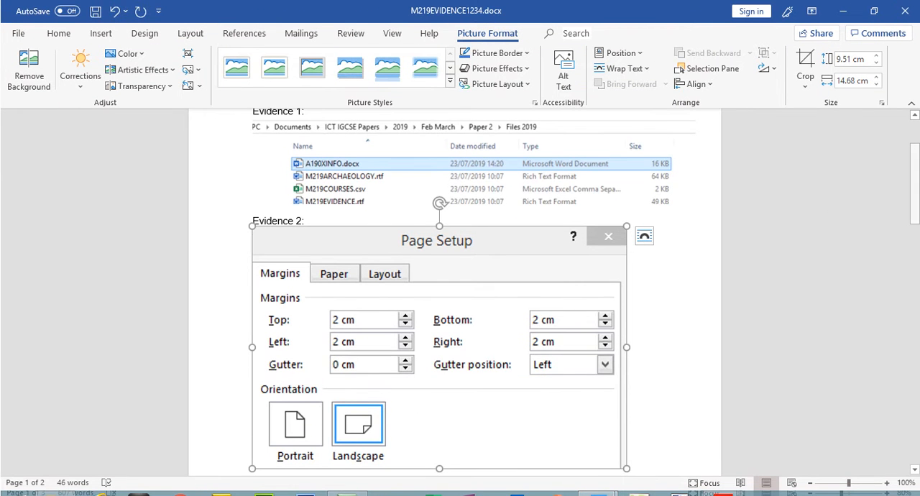
scroll(804, 230, "down", 5)
left_click(302, 307)
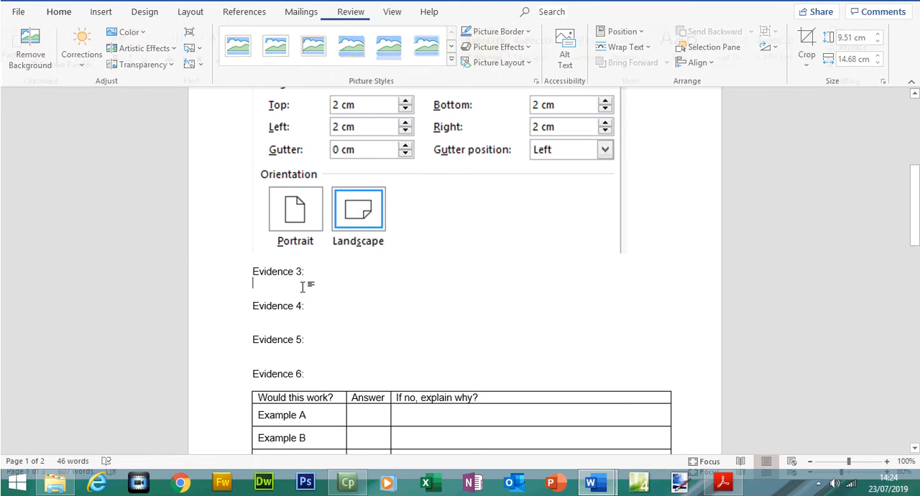
key("ctrl+v")
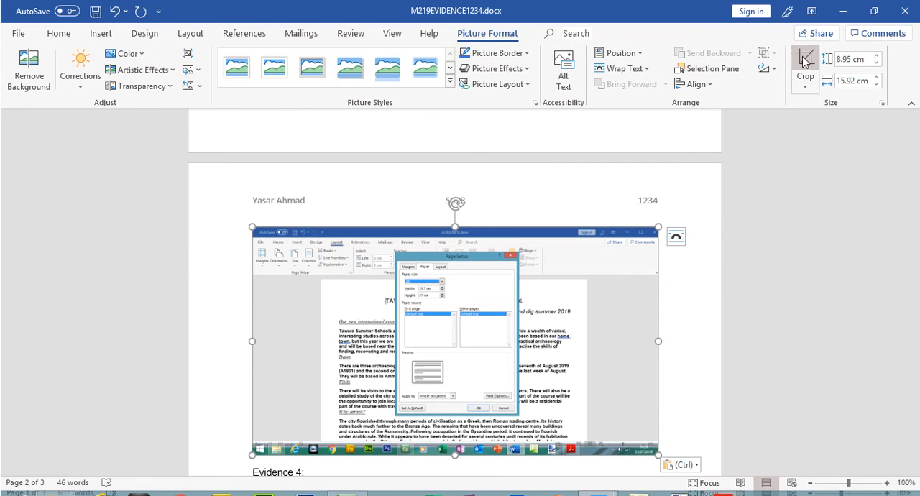
Crop the pasted paper size screenshot to the A4, width and height settings and enlarge it to nearly the text width.
left_click(800, 44)
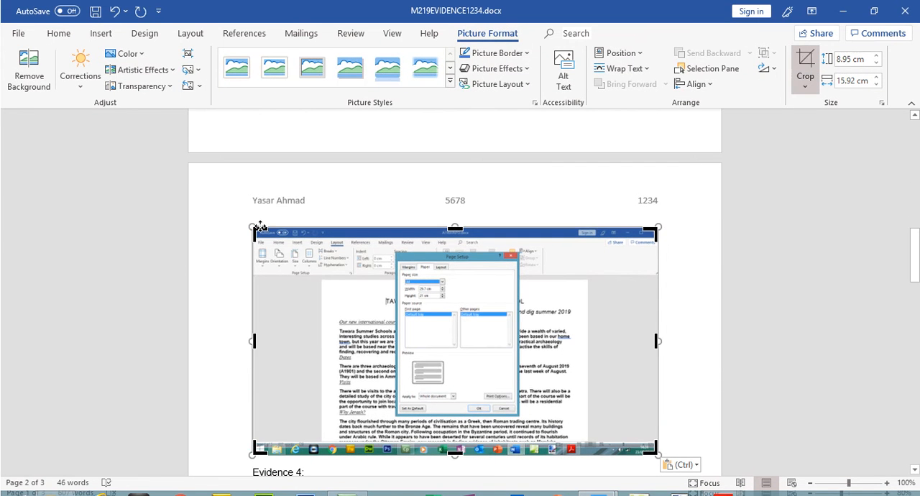
left_click_drag(263, 231, 394, 249)
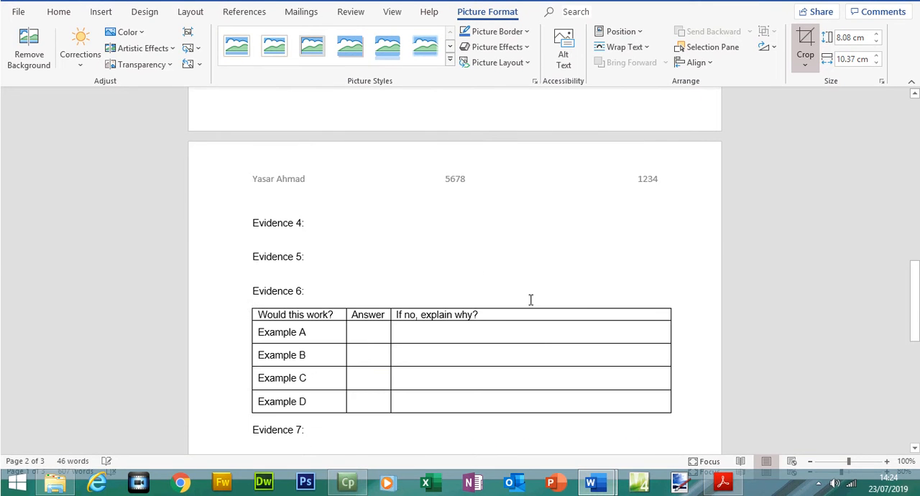
left_click_drag(914, 291, 913, 195)
scroll(913, 217, "down", 1)
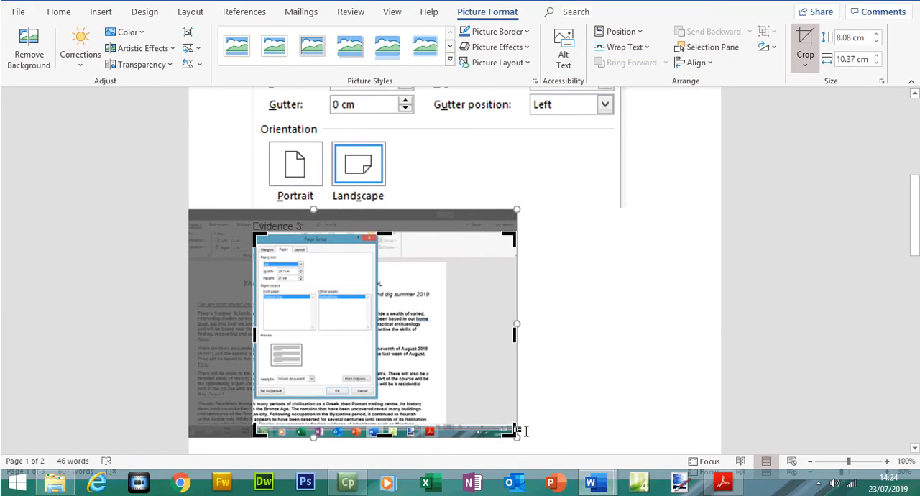
left_click_drag(510, 430, 374, 291)
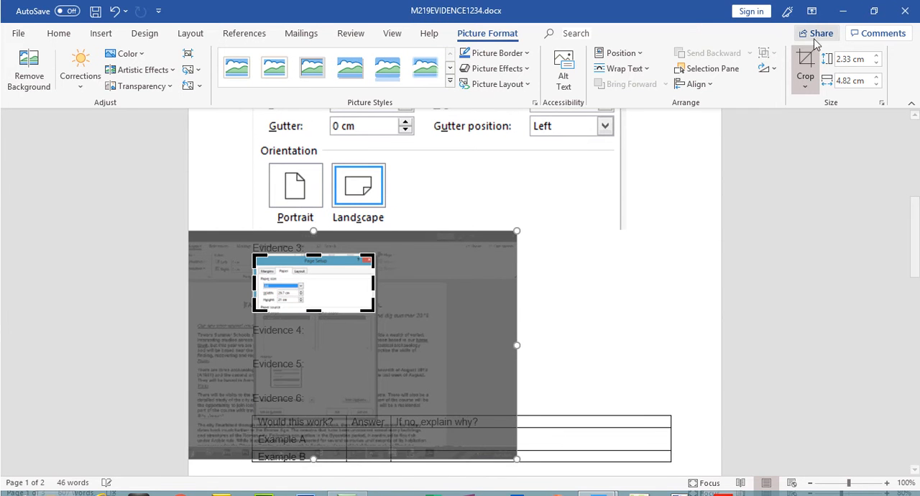
key("Escape")
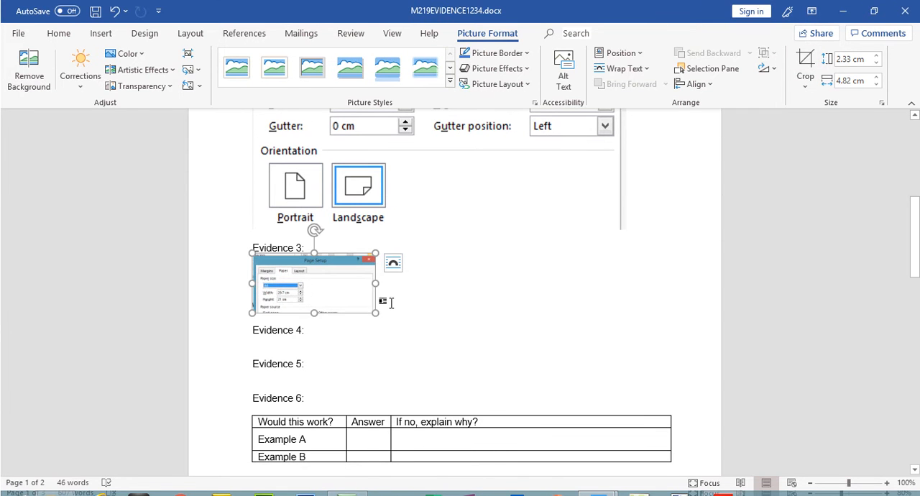
left_click_drag(376, 312, 621, 317)
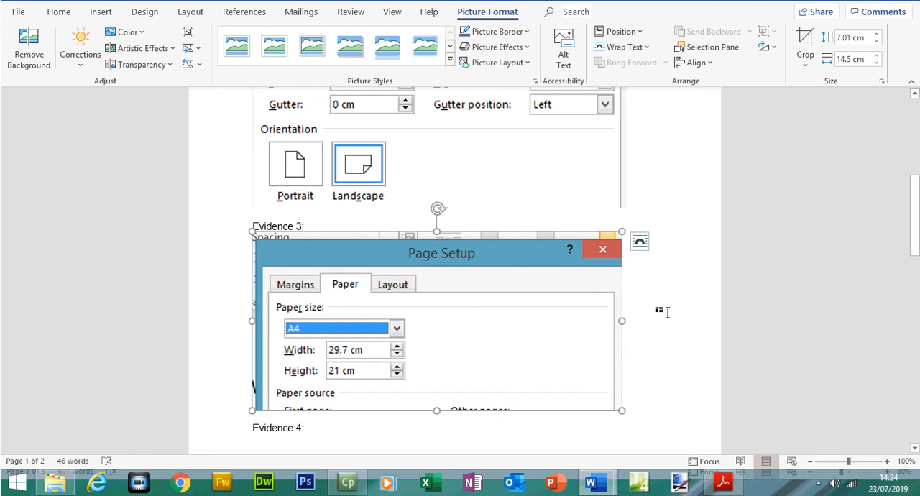
left_click(670, 355)
Review the file, margins, orientation and paper size screenshots in the evidence document and save it.
left_click_drag(914, 242, 915, 178)
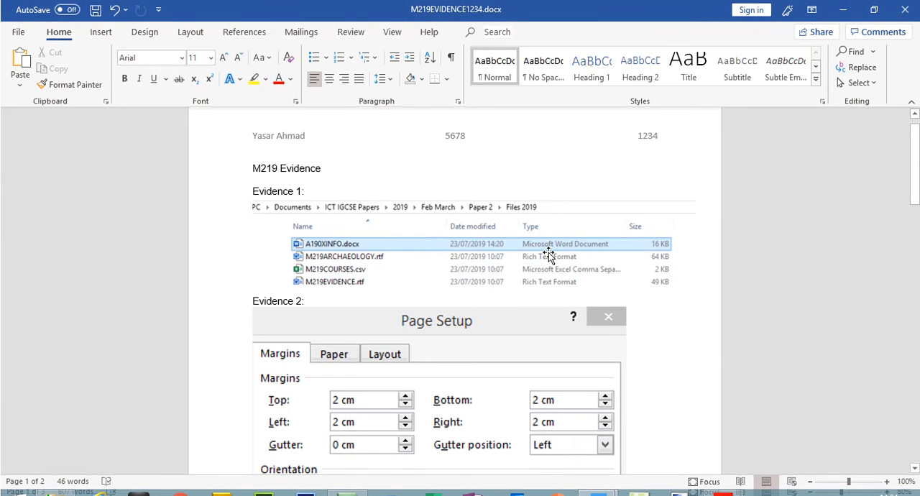
left_click_drag(914, 186, 914, 231)
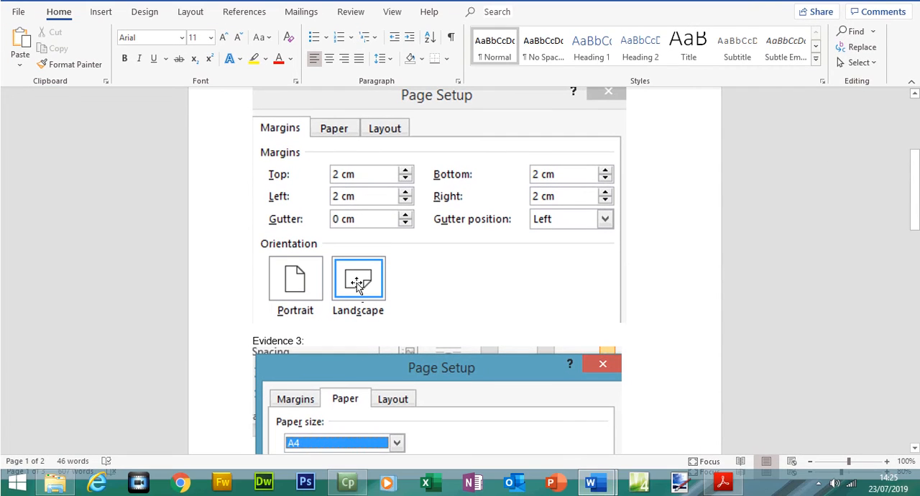
left_click_drag(914, 221, 916, 287)
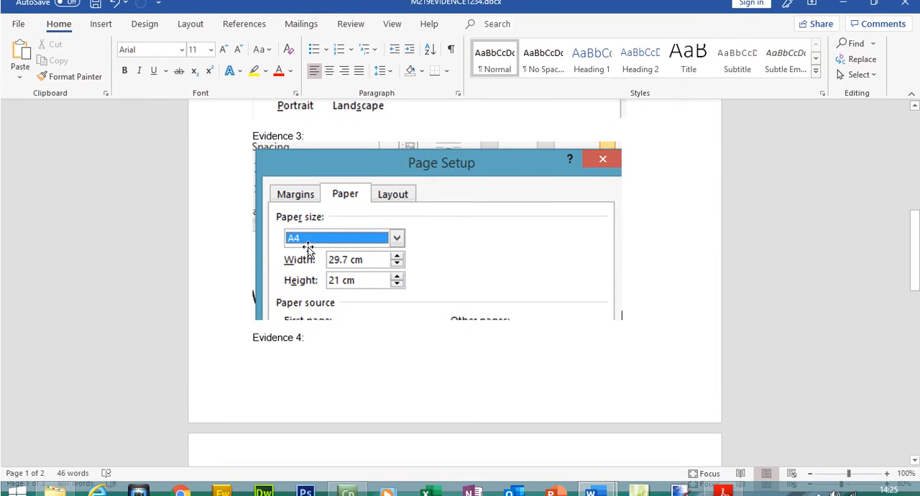
left_click(96, 4)
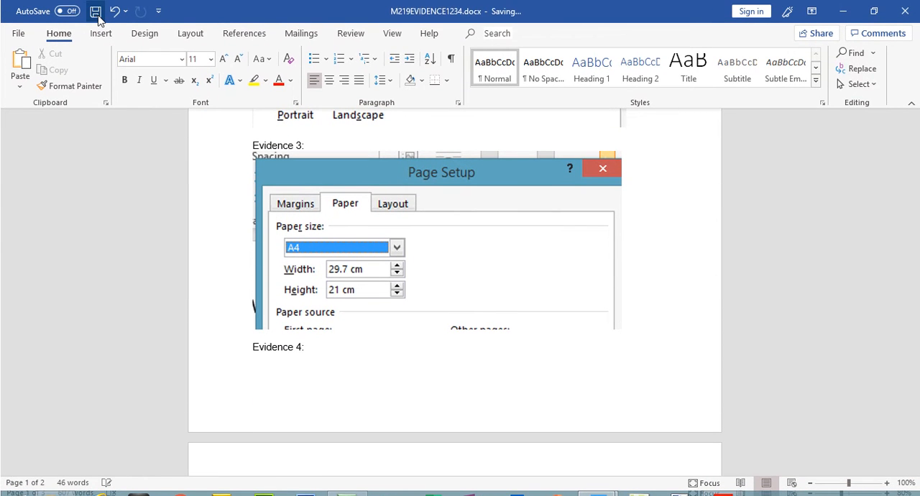
Switch to the question paper in Acrobat Reader and highlight the whole Evidence 2 instruction on paper size, orientation and margins.
left_click(722, 482)
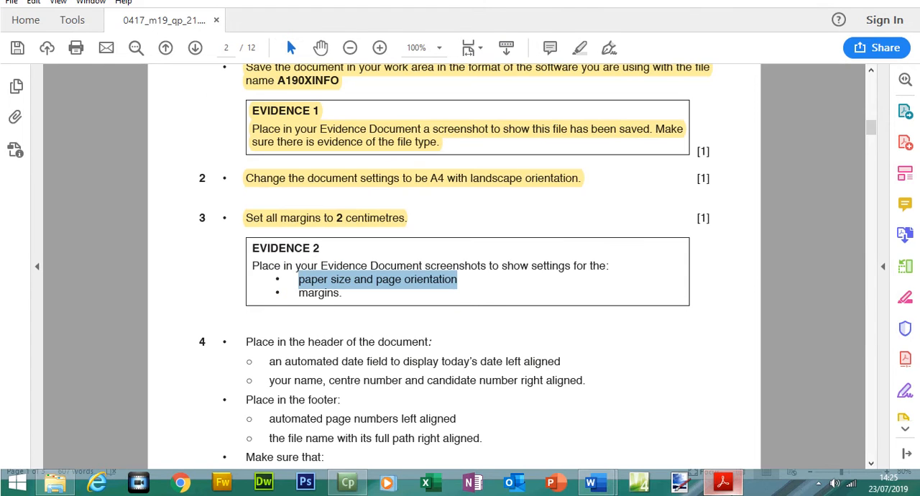
left_click_drag(250, 244, 338, 289)
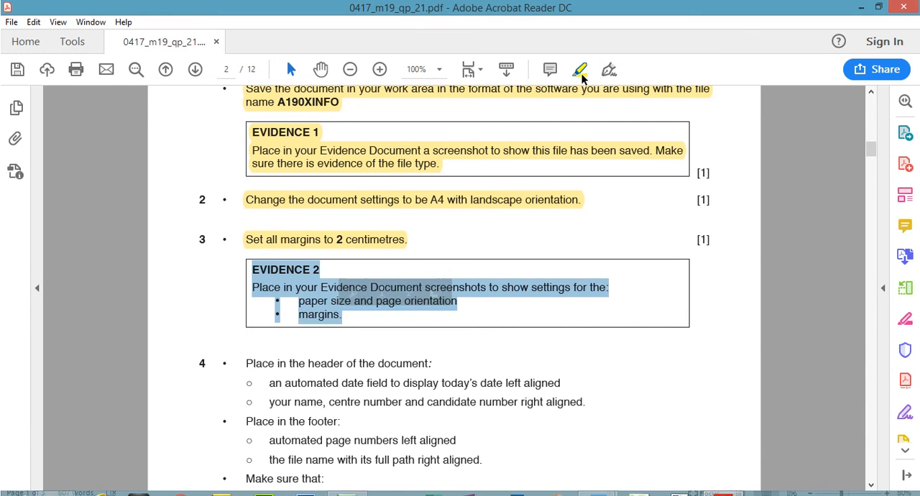
left_click(580, 48)
Highlight the instruction "Place in the header of the document:" under question 4 of the question paper.
left_click_drag(870, 127, 874, 137)
left_click_drag(246, 178, 431, 179)
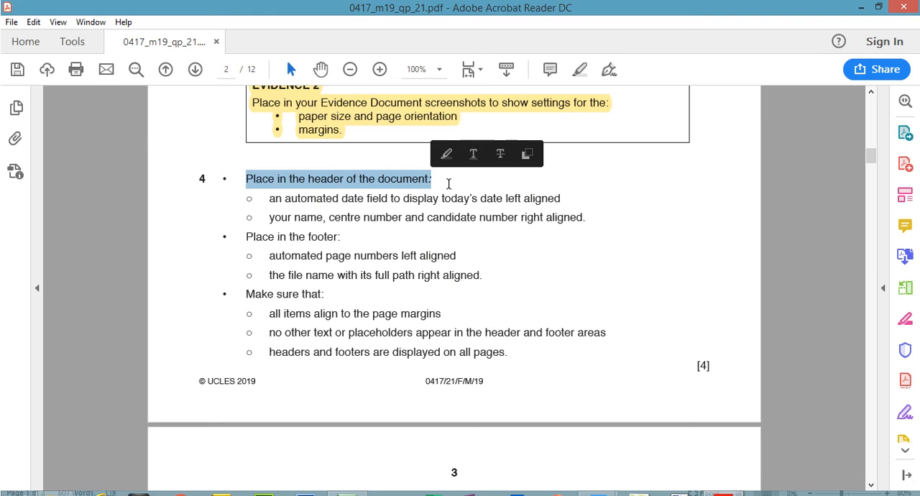
left_click(579, 70)
Switch to A190XINFO.docx in Word and insert a Blank (Three Columns) header.
mouse_move(660, 482)
left_click(660, 460)
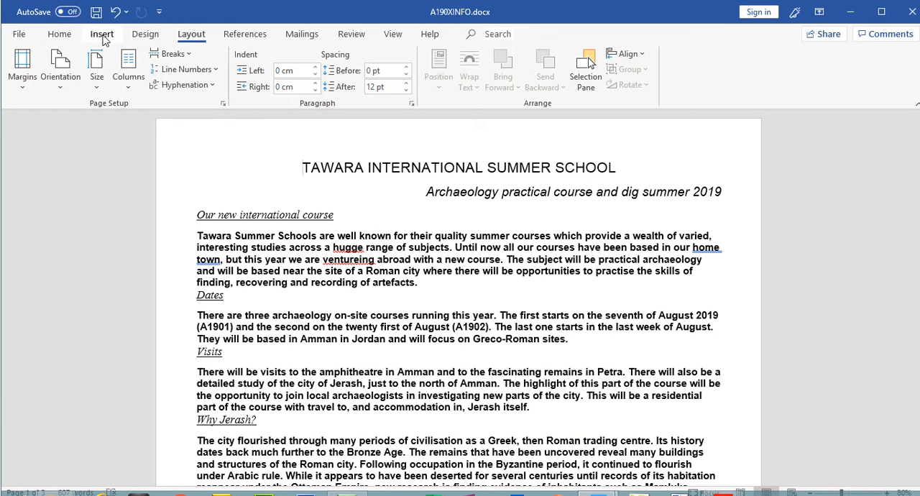
left_click(102, 34)
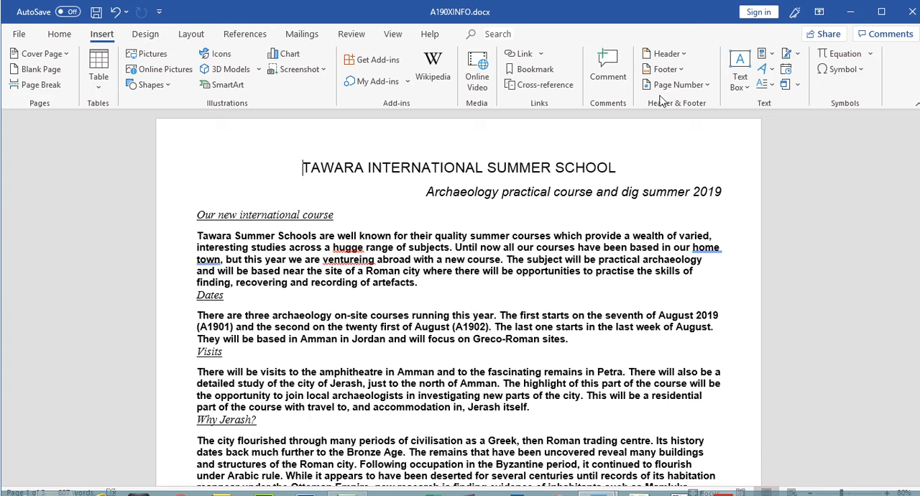
left_click(688, 56)
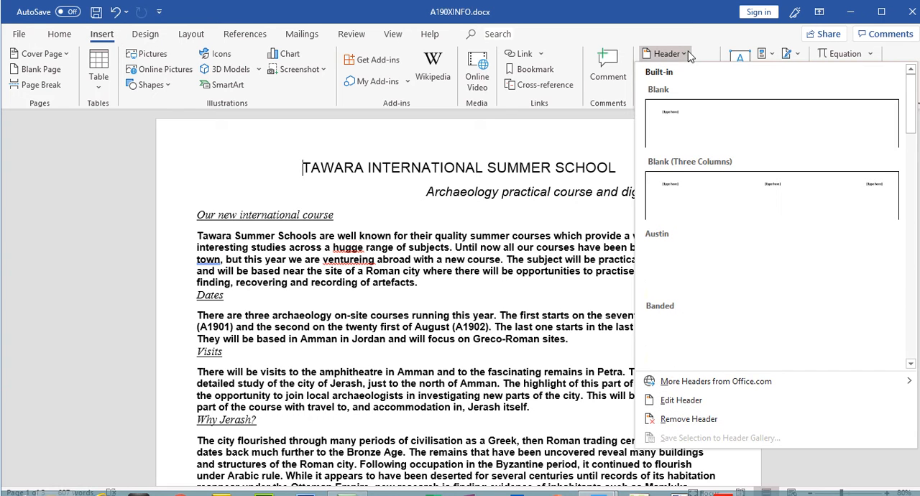
left_click(670, 191)
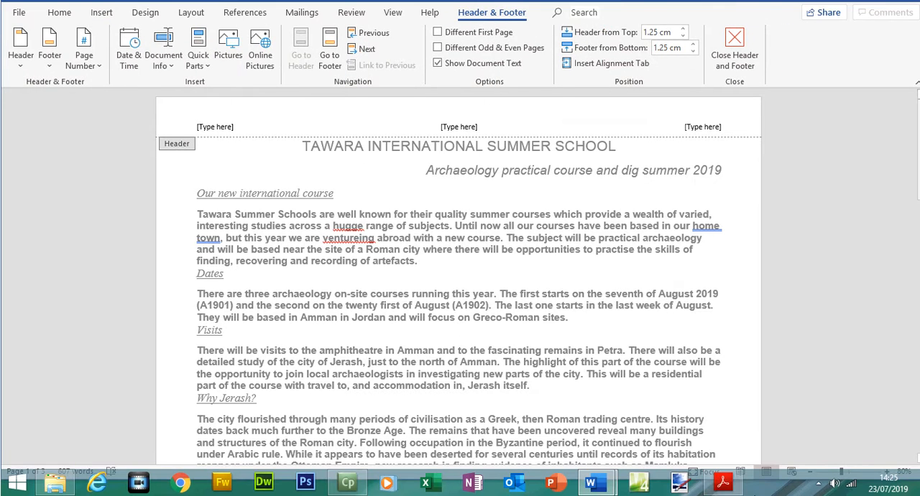
Switch to the question paper in Acrobat Reader and highlight the line on the left-aligned automated date field.
left_click(723, 486)
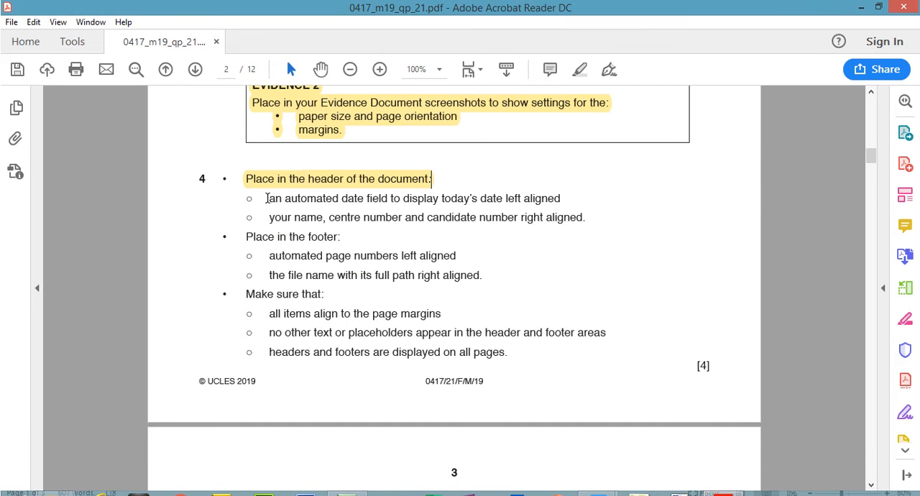
left_click_drag(268, 197, 562, 199)
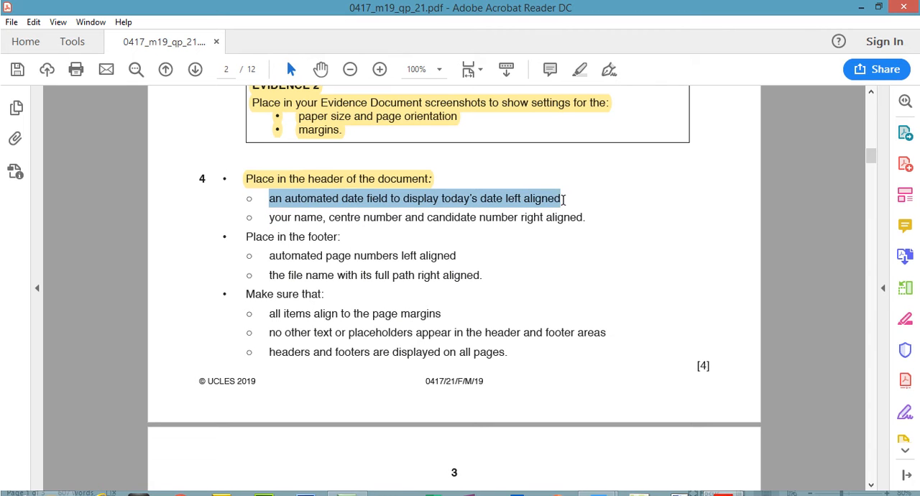
left_click(580, 69)
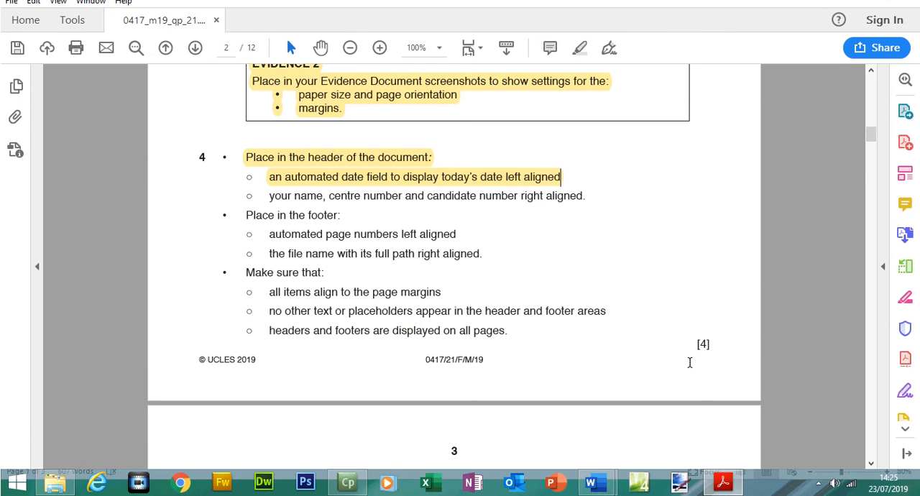
Switch to A190XINFO.docx and replace the header's left placeholder with an automated Date field in the 23/07/2019 format.
key("alt+Tab")
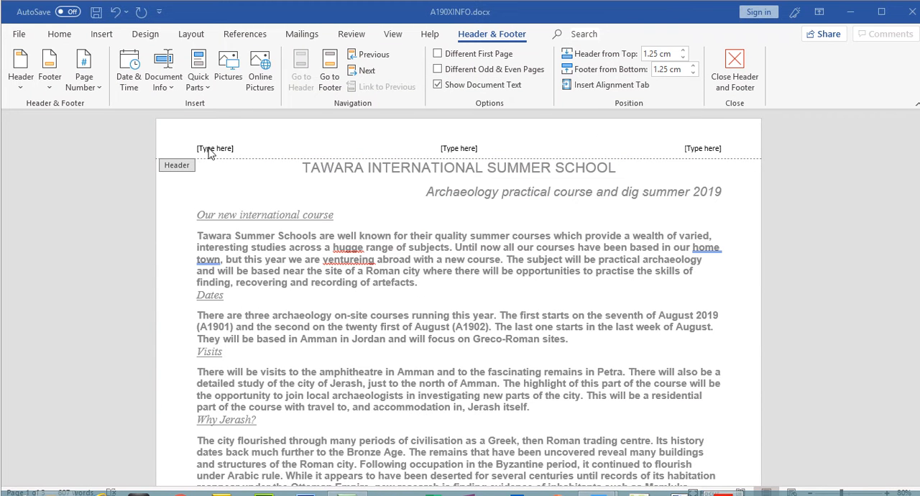
left_click(219, 148)
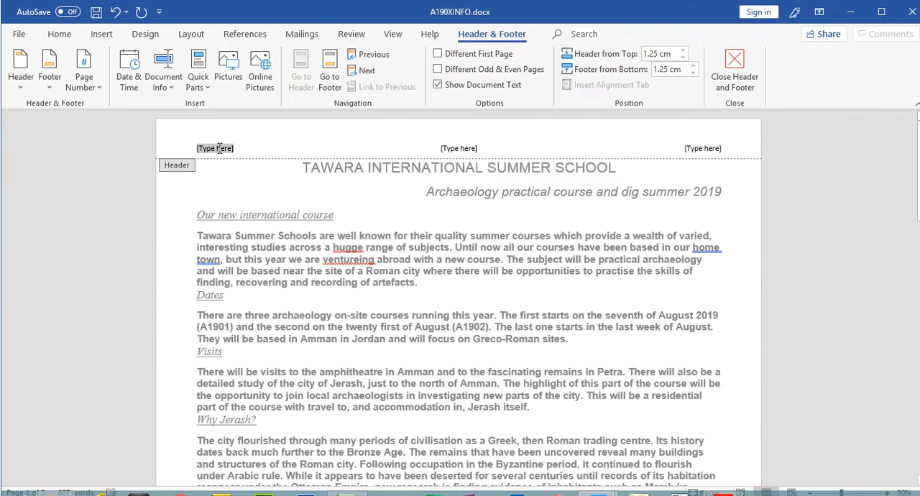
left_click(201, 86)
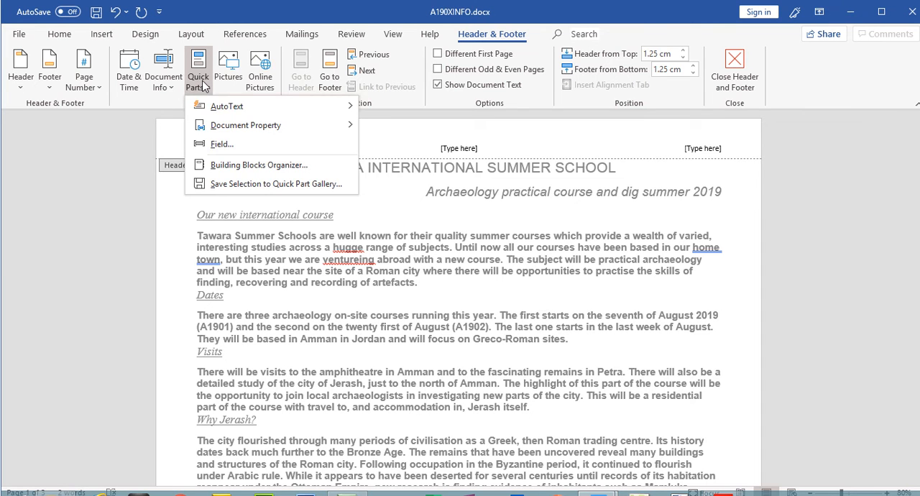
left_click(212, 164)
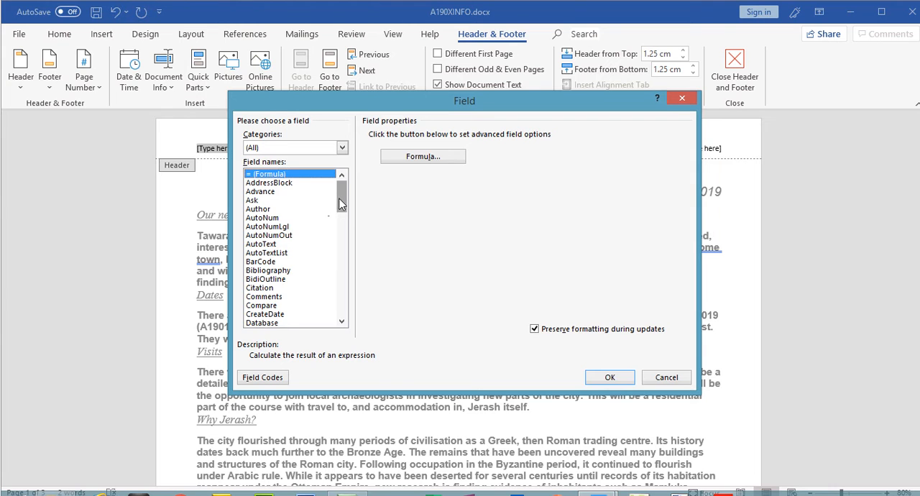
scroll(342, 207, "down", 1)
left_click(253, 305)
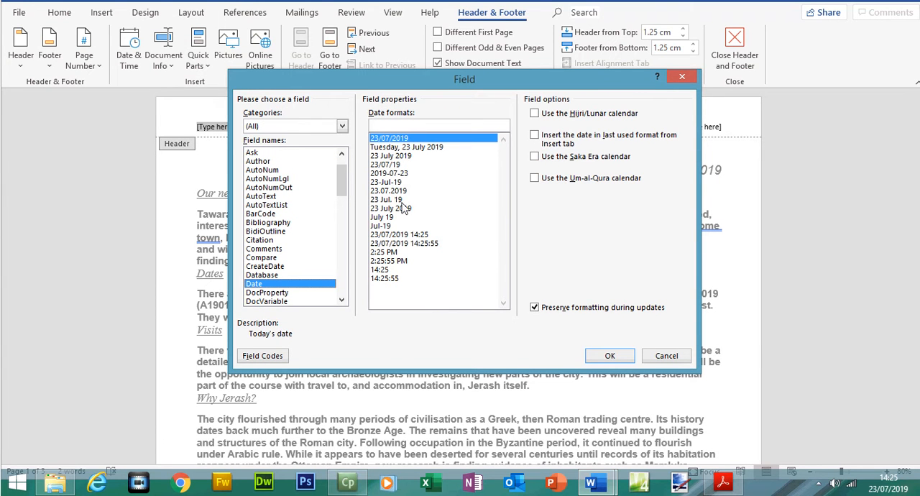
left_click(723, 481)
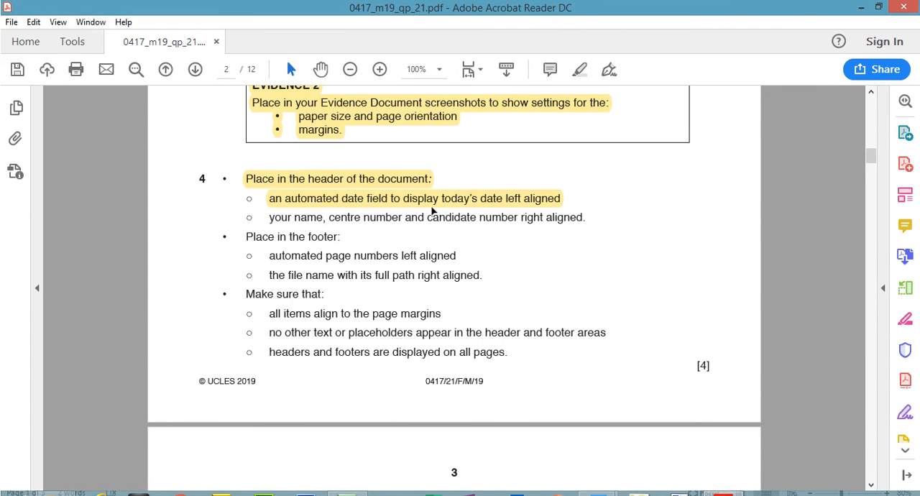
left_click(723, 482)
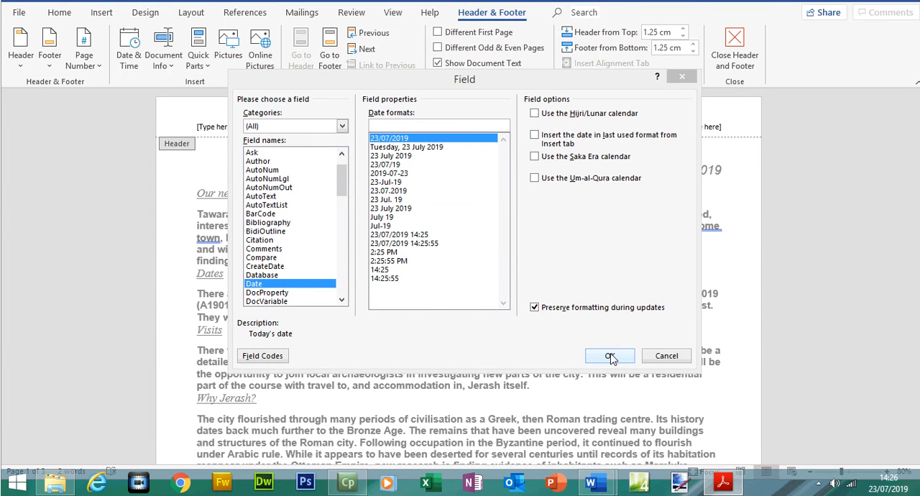
left_click(610, 357)
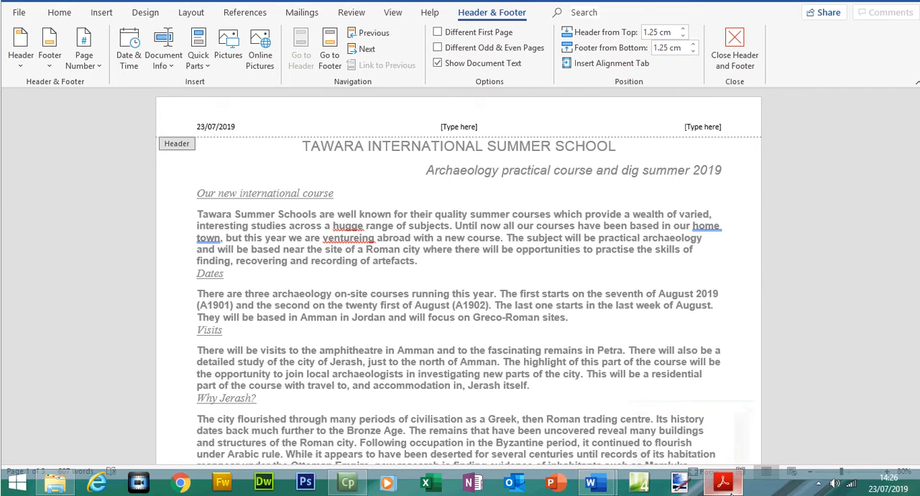
Check the header instructions in the question paper and delete the centre placeholder from the A190XINFO header.
key("alt+Tab")
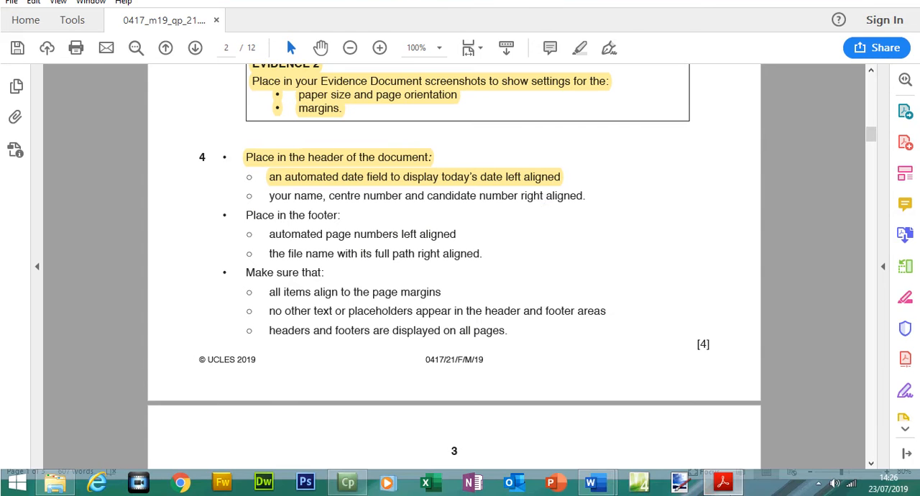
key("alt+Tab")
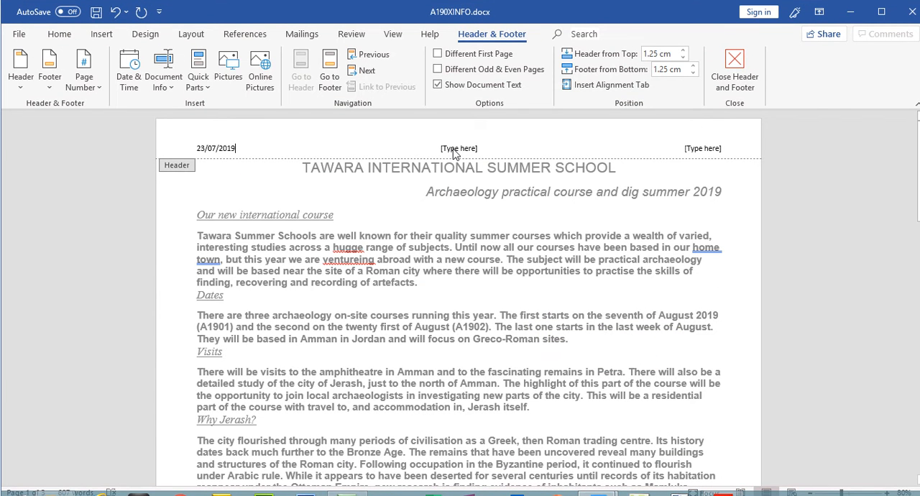
left_click(459, 149)
key("Delete")
Replace the header's right placeholder with the candidate's name, centre number and candidate number, separated by commas, and close the header.
left_click(701, 148)
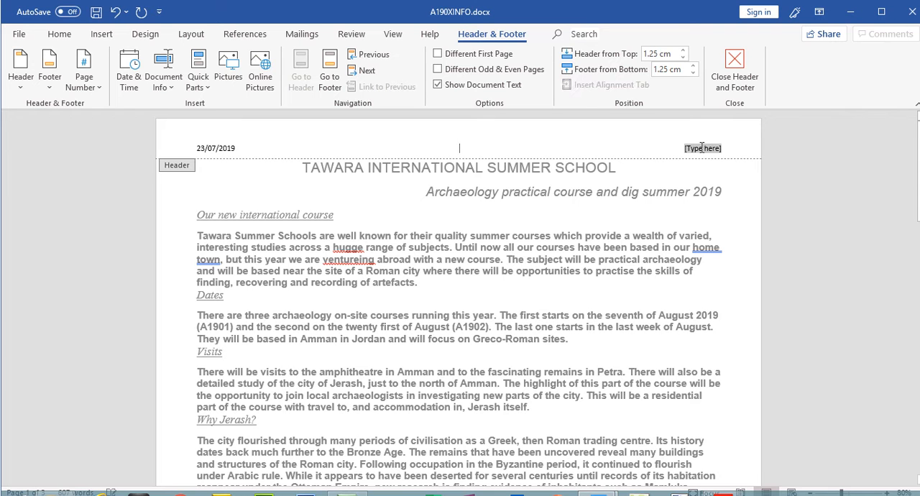
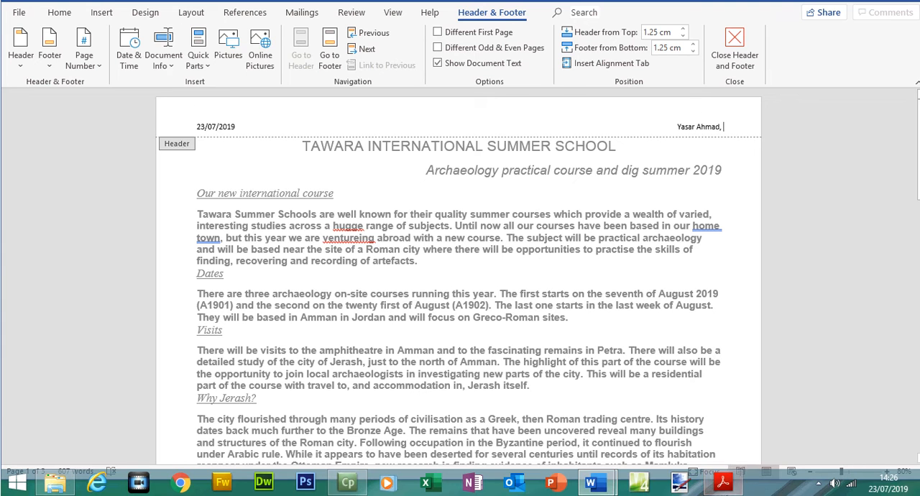
left_click(725, 483)
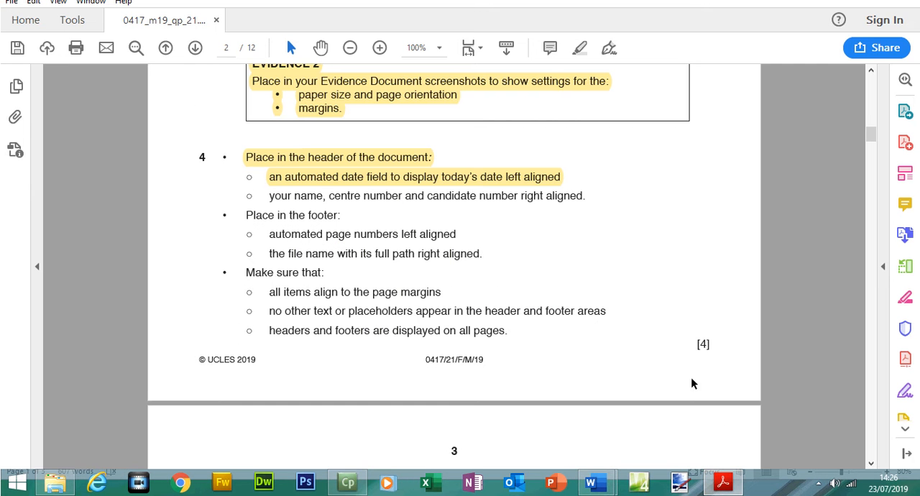
left_click(725, 483)
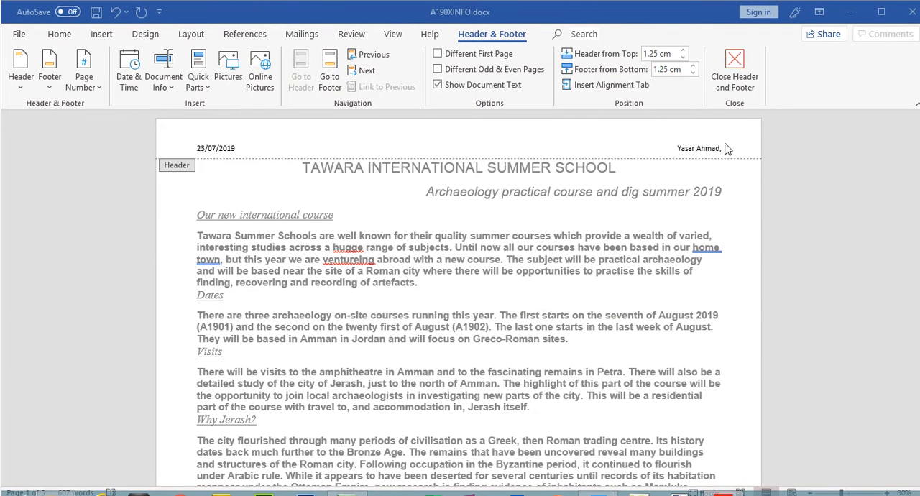
type("5678, 1234")
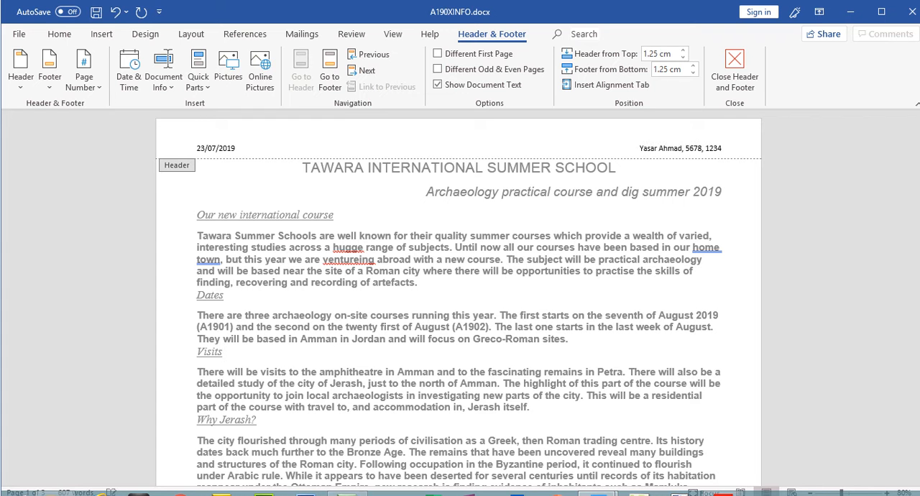
left_click(738, 75)
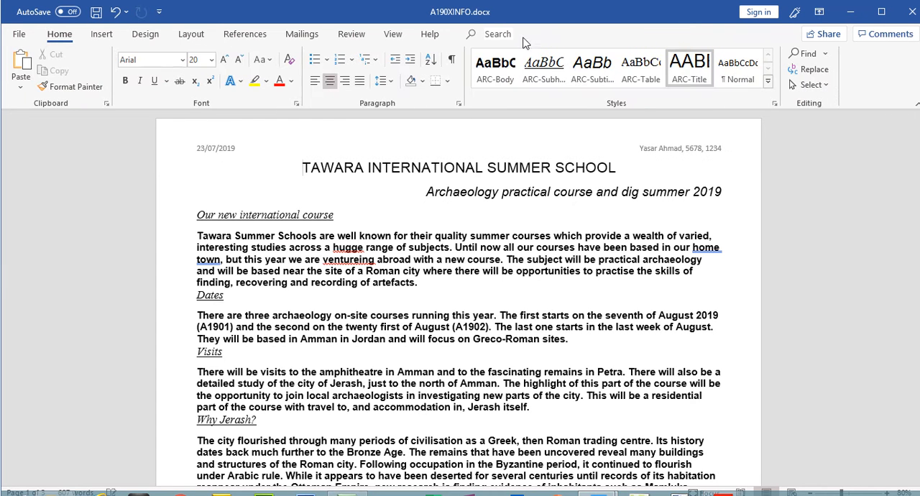
Check in the print preview that the header appears on all three pages, and return to the document.
left_click(22, 36)
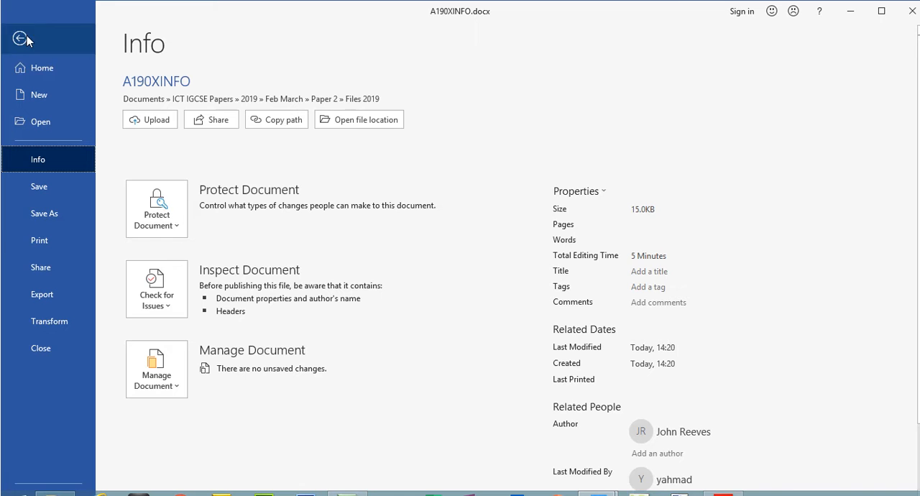
left_click(54, 245)
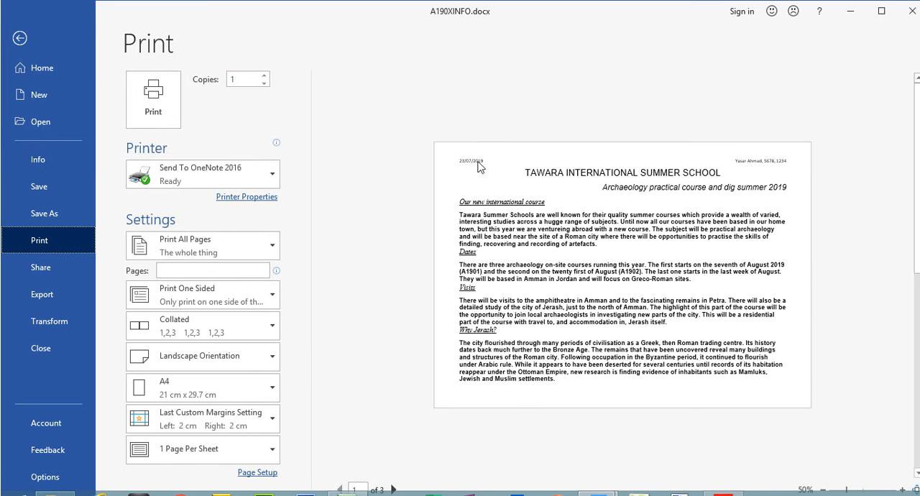
left_click(393, 488)
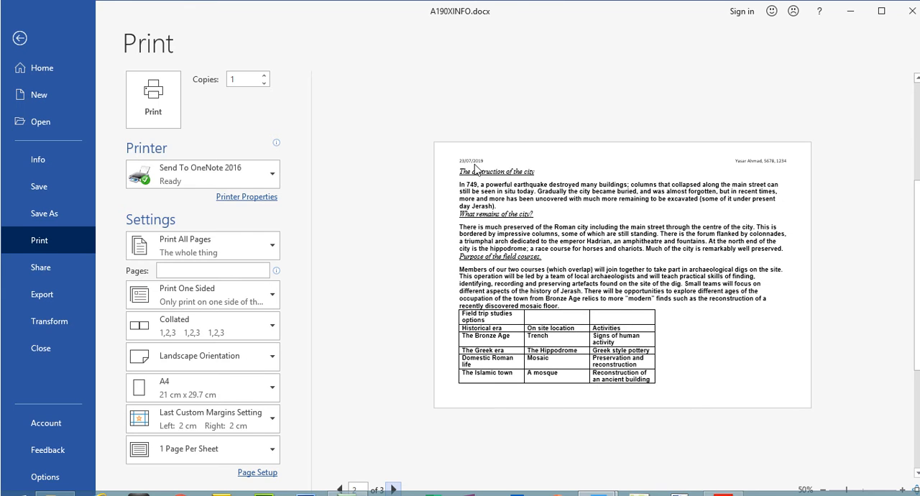
left_click(393, 471)
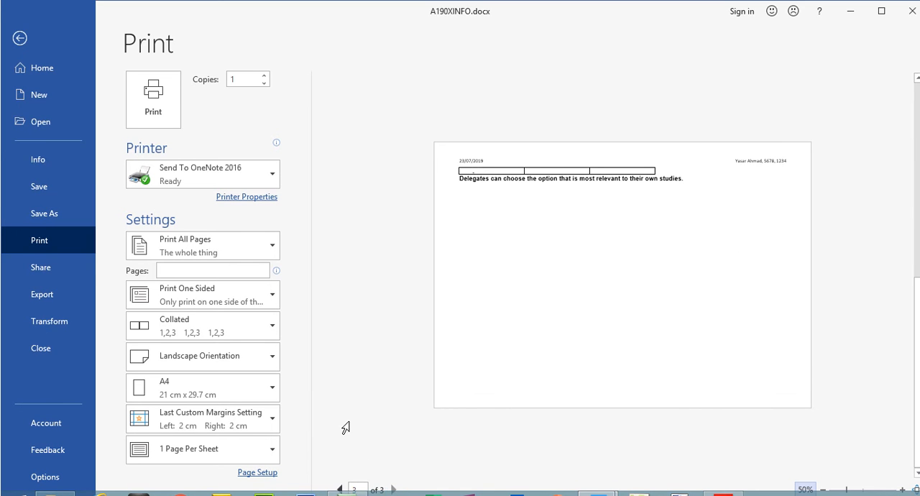
left_click(19, 38)
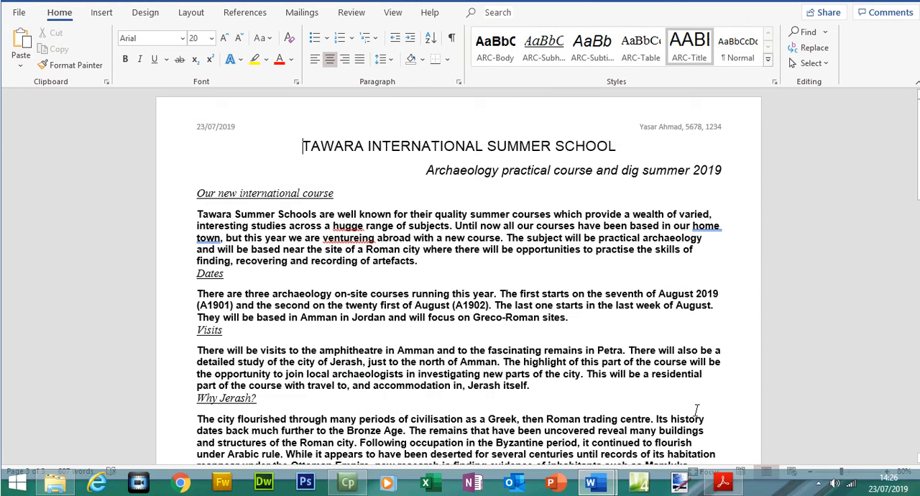
Switch to the question paper in Acrobat Reader and highlight the line on the right-aligned name, centre number and candidate number.
left_click(723, 482)
left_click_drag(269, 196, 588, 217)
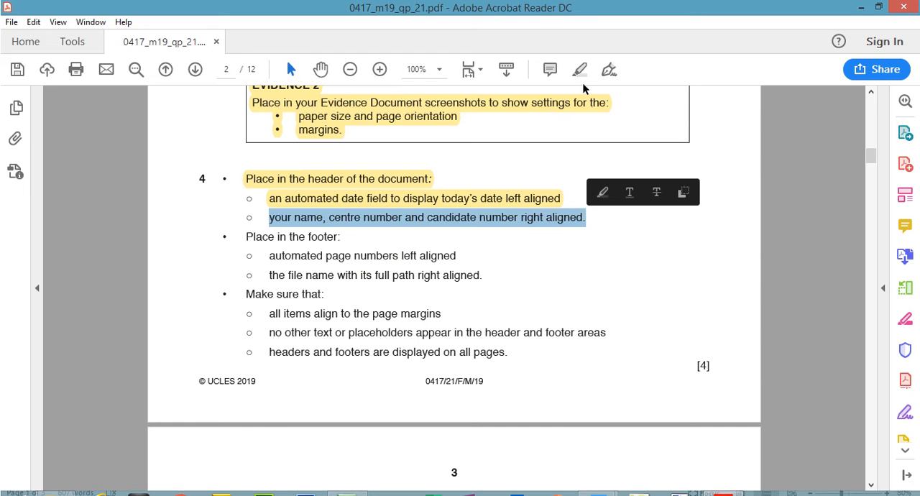
left_click(581, 69)
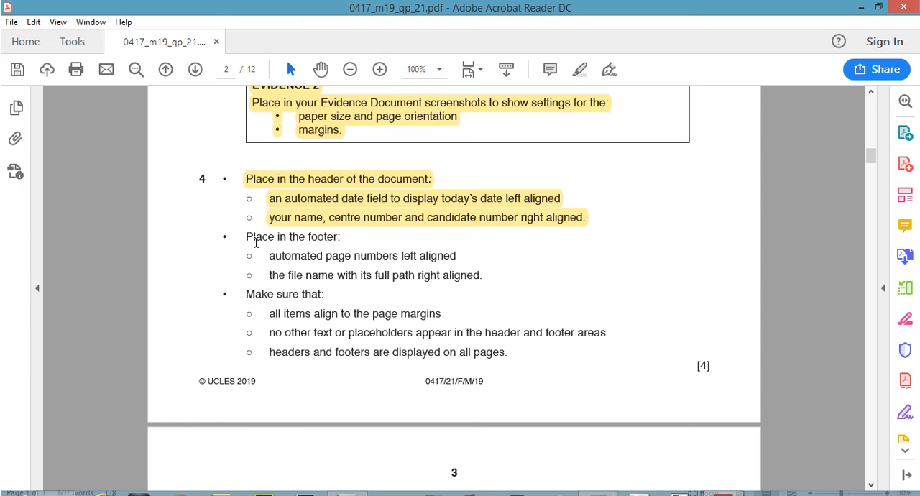
Highlight "Place in the footer:" in the question paper and select the line on left-aligned automated page numbers.
left_click_drag(245, 238, 342, 238)
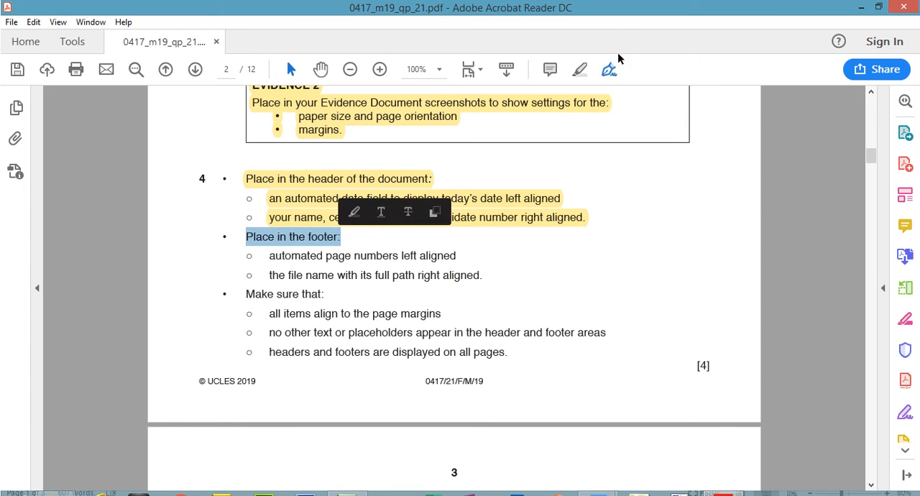
left_click(587, 71)
left_click_drag(269, 256, 455, 245)
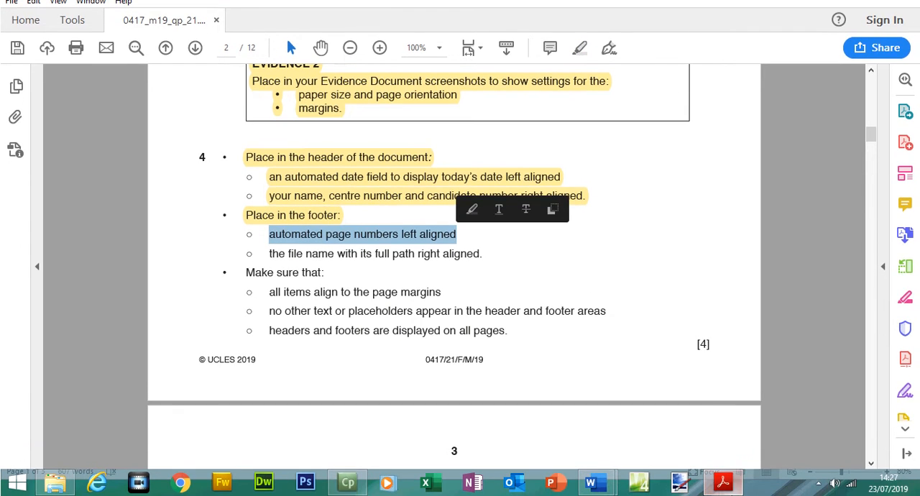
Switch to A190XINFO in Word and insert the built-in Blank (Three Columns) footer.
left_click(727, 492)
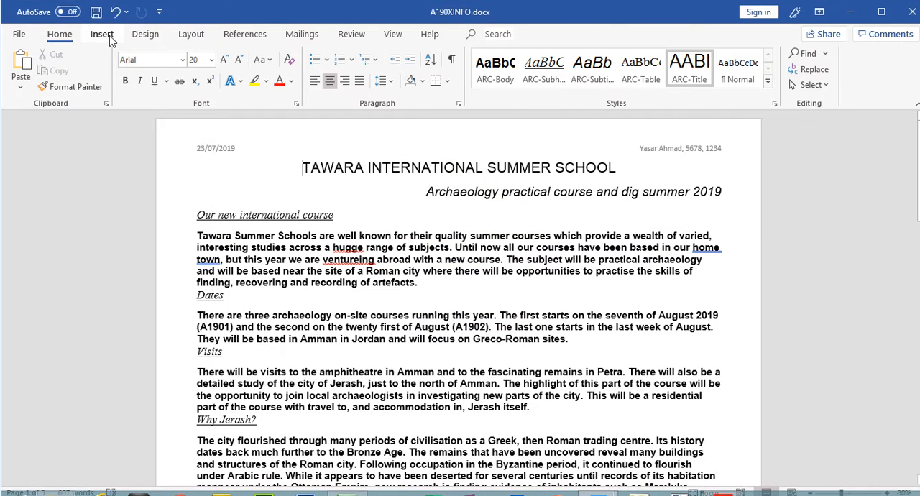
left_click(108, 37)
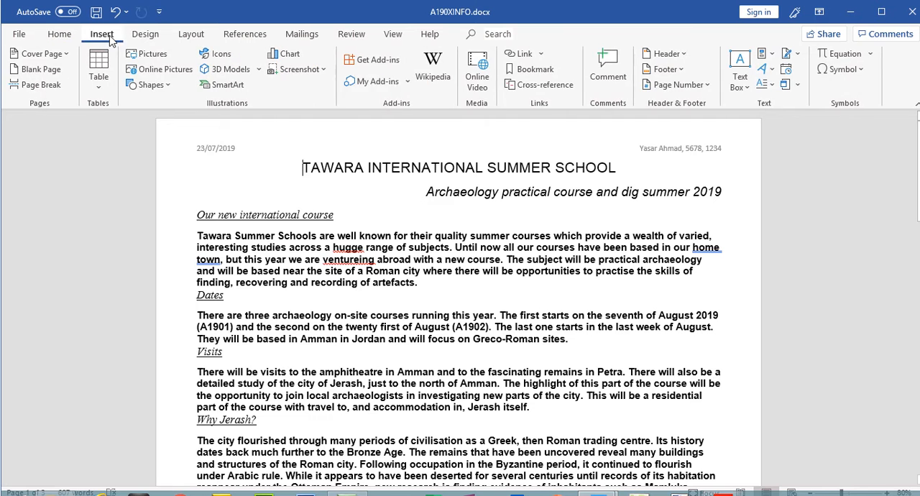
left_click(682, 72)
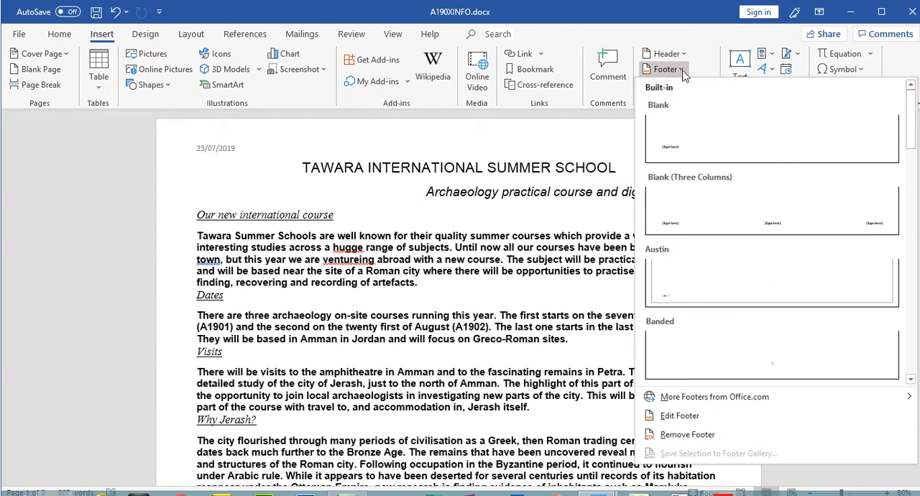
left_click(732, 217)
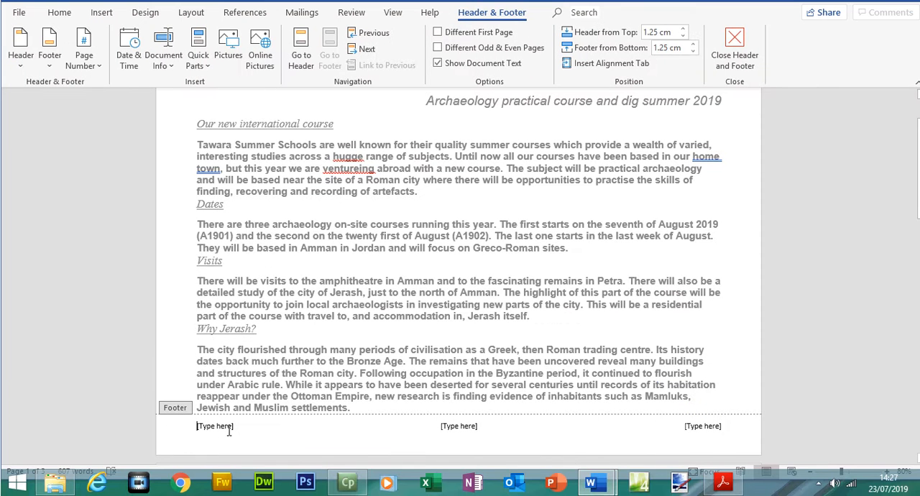
Replace the footer's left placeholder with an automated page number in the Plain Number style at the current position.
left_click(229, 430)
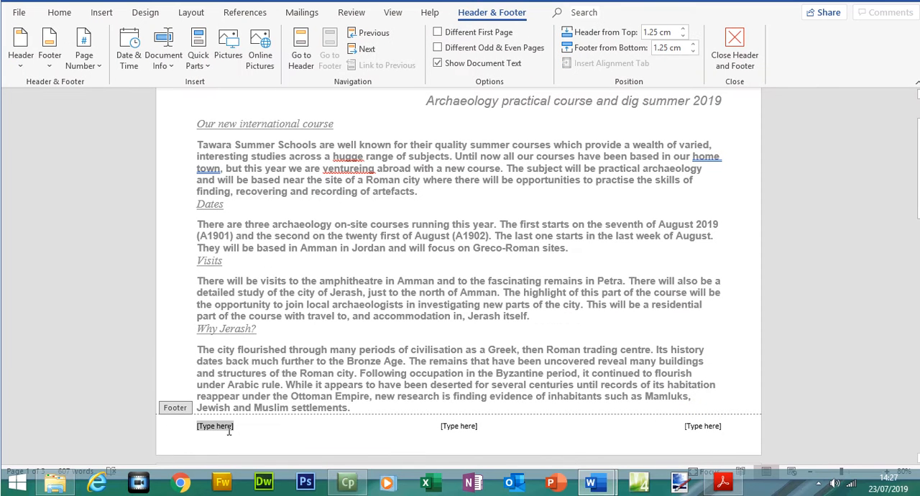
left_click(712, 484)
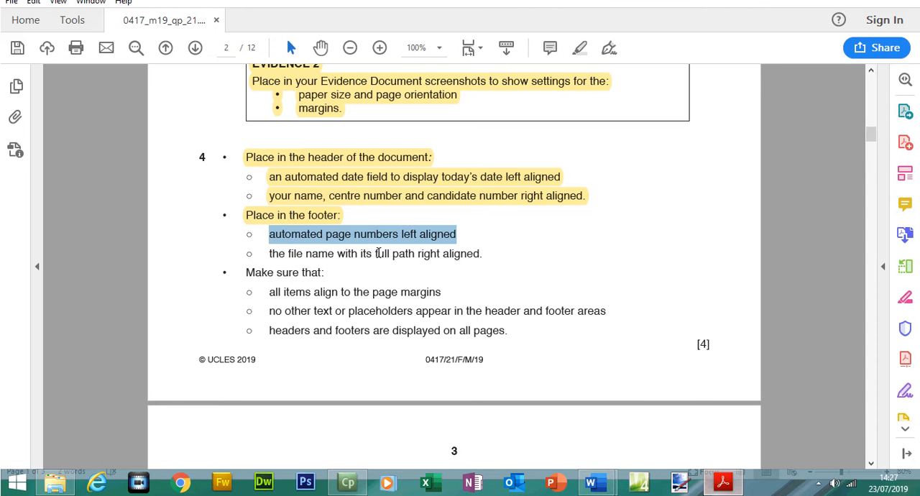
key("alt+Tab")
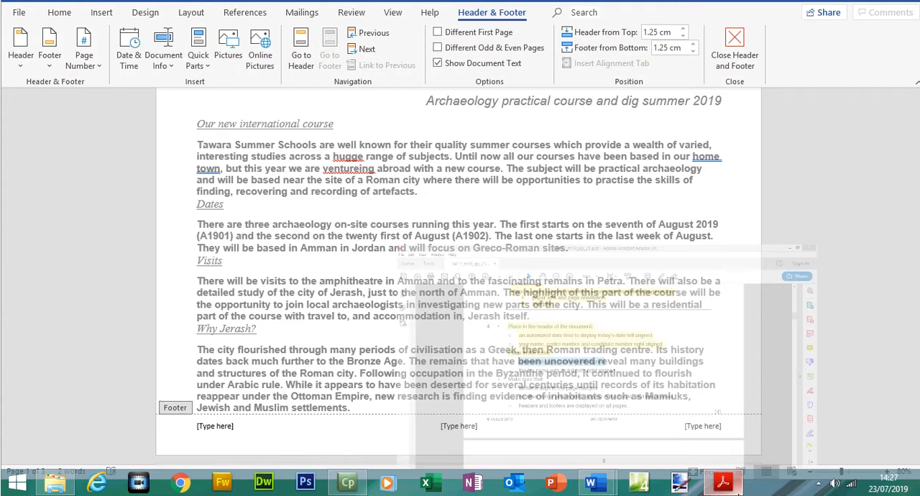
left_click(219, 427)
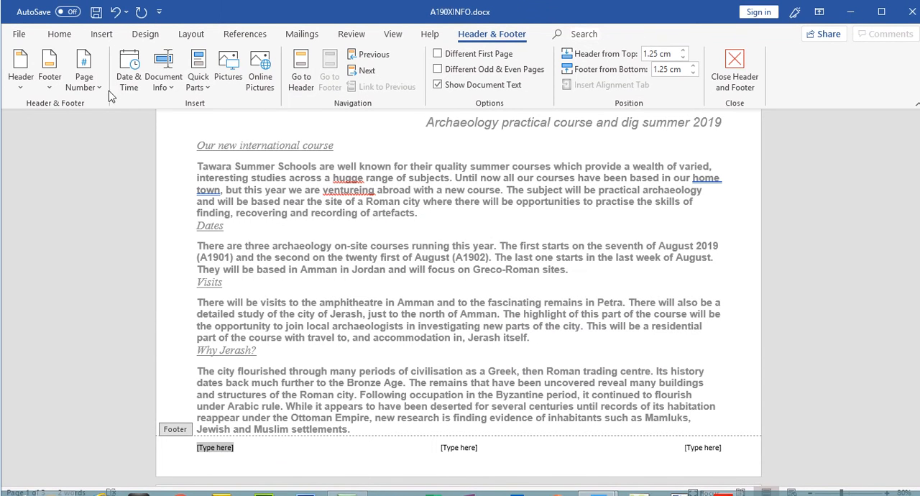
left_click(99, 87)
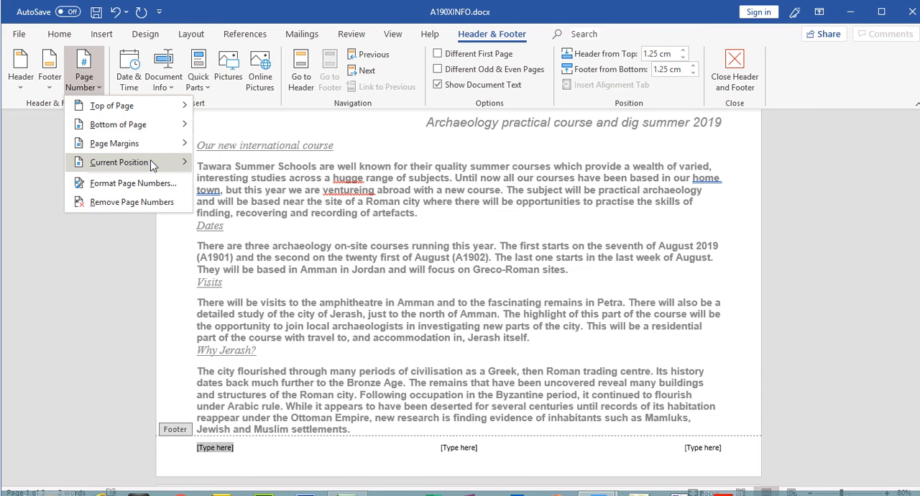
mouse_move(151, 164)
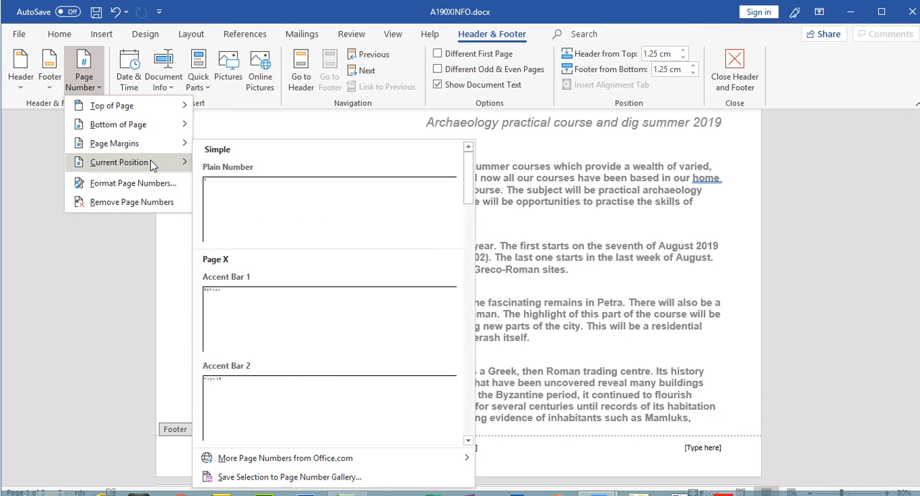
left_click(251, 195)
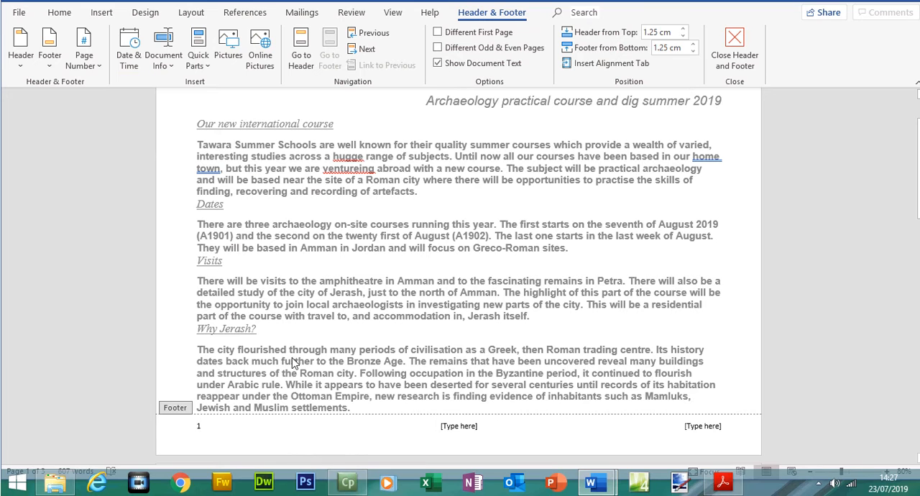
Switch to the question paper, select the line on the right-aligned file name with full path, and return to Word.
left_click(723, 481)
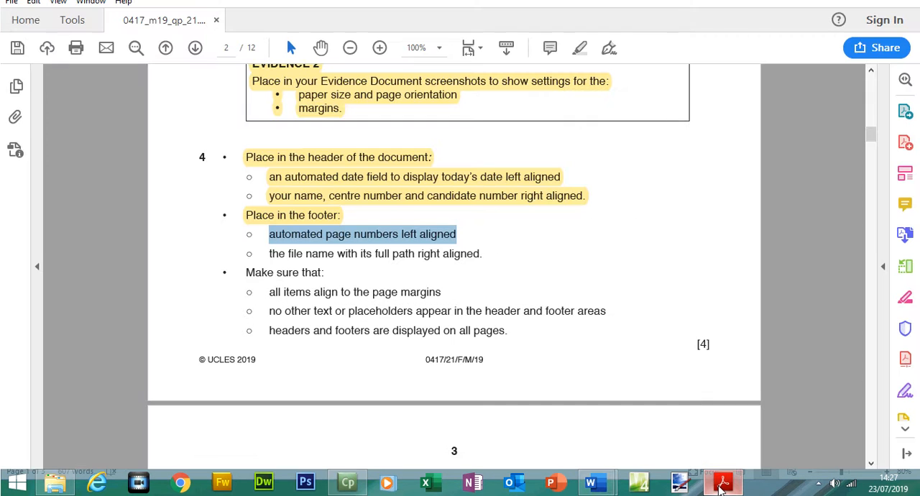
left_click_drag(270, 254, 483, 256)
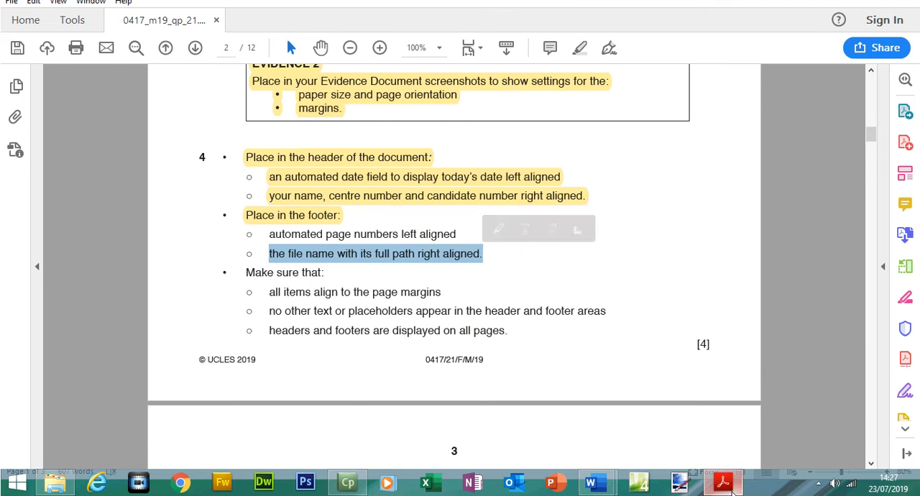
left_click(723, 482)
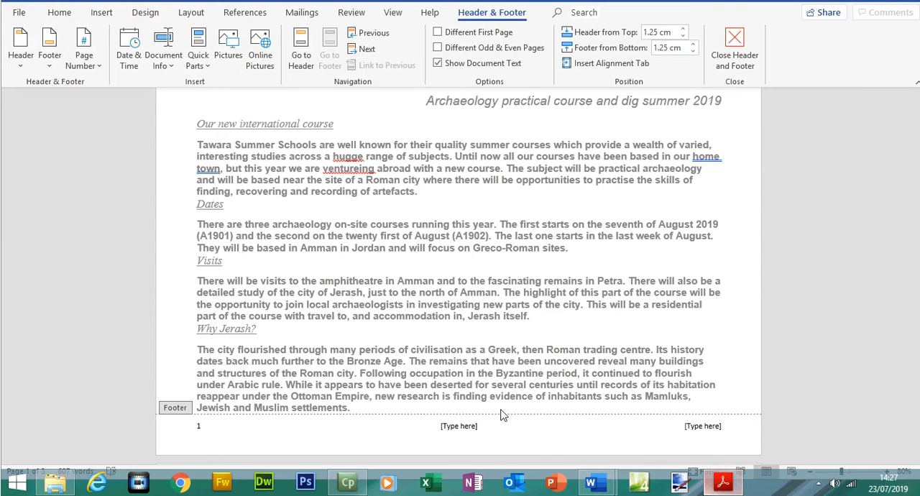
Delete the footer's centre placeholder, replace the right one with a FileName field that includes the path, and close the footer.
left_click(459, 427)
key("Delete")
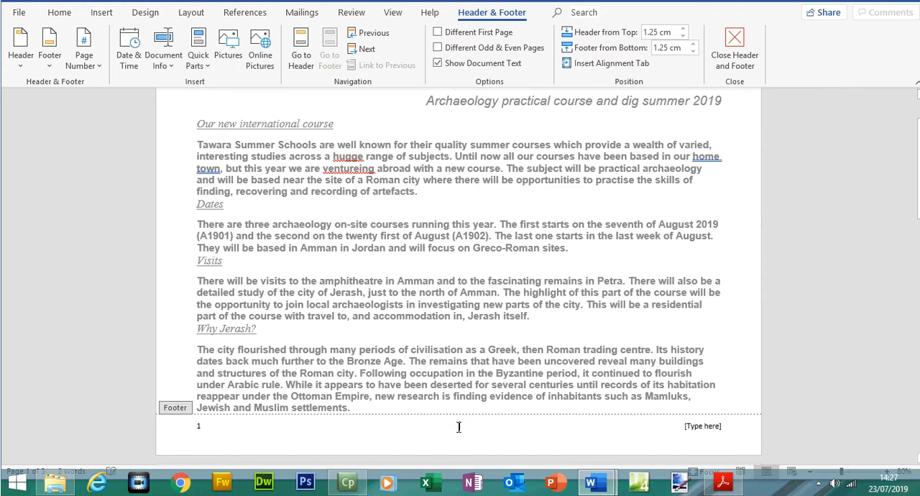
left_click(717, 426)
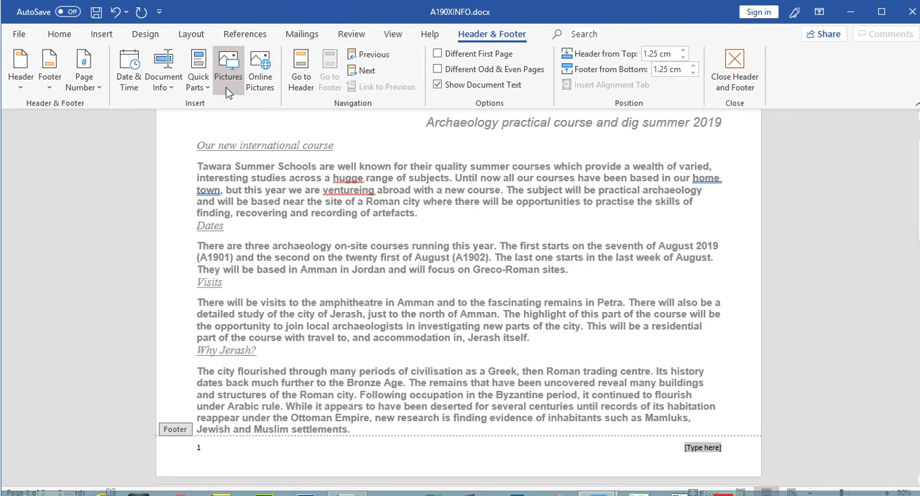
left_click(204, 69)
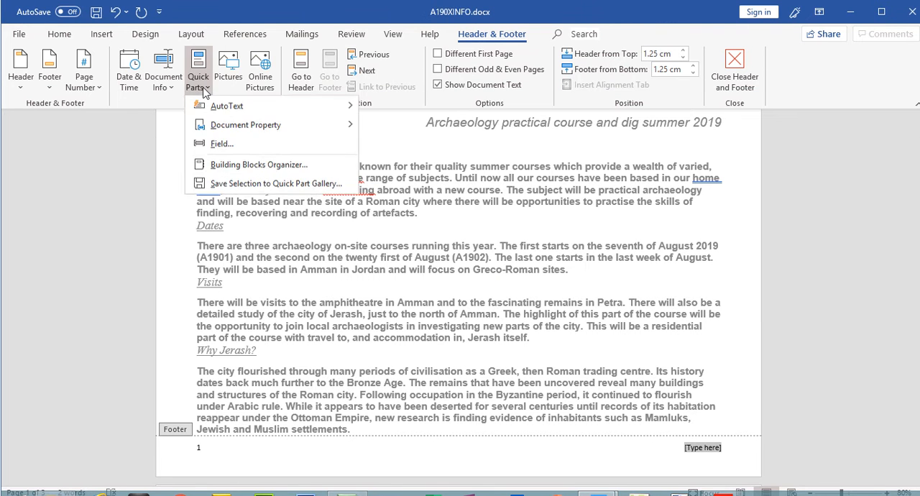
left_click(222, 144)
scroll(285, 281, "down", 4)
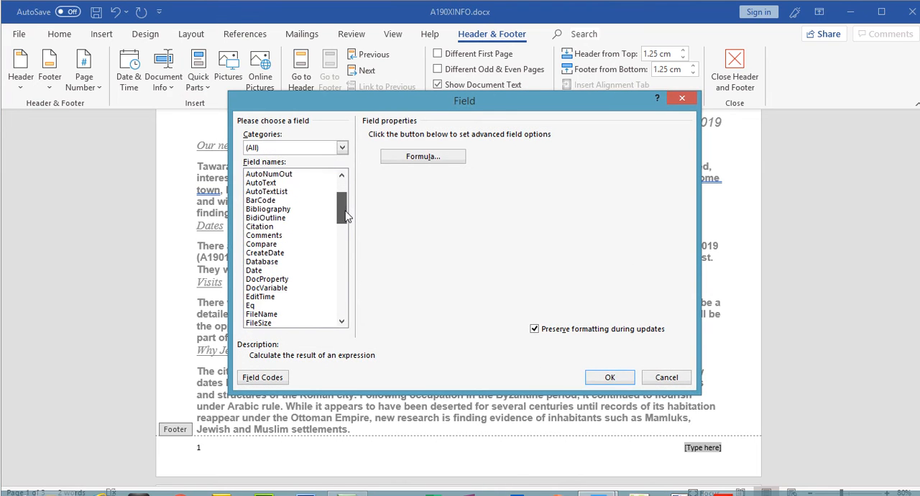
left_click(282, 278)
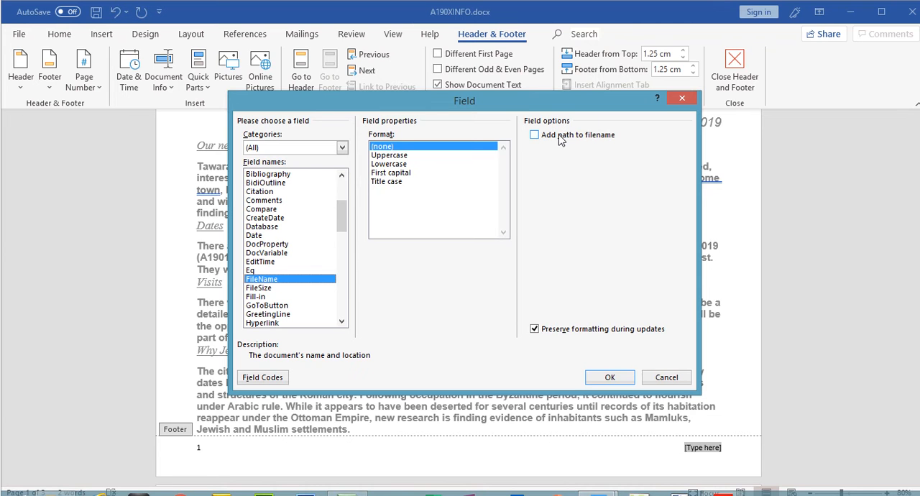
left_click(560, 139)
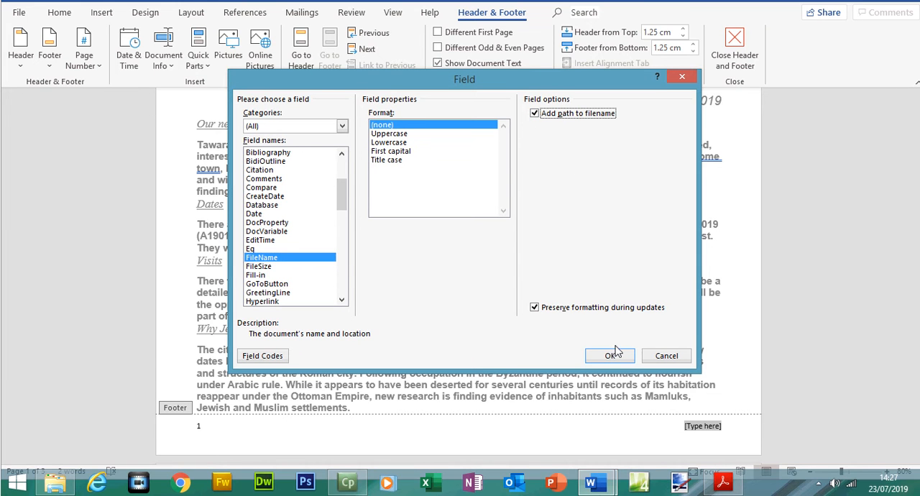
left_click(614, 377)
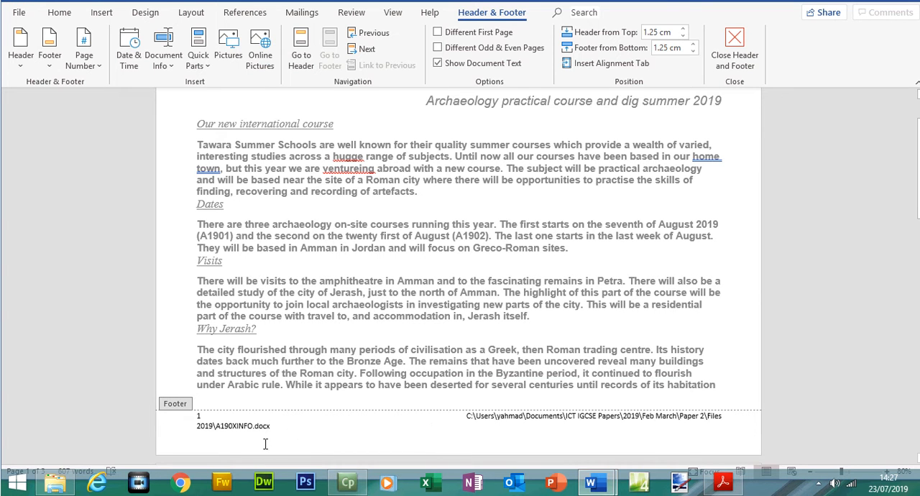
left_click_drag(217, 426, 270, 427)
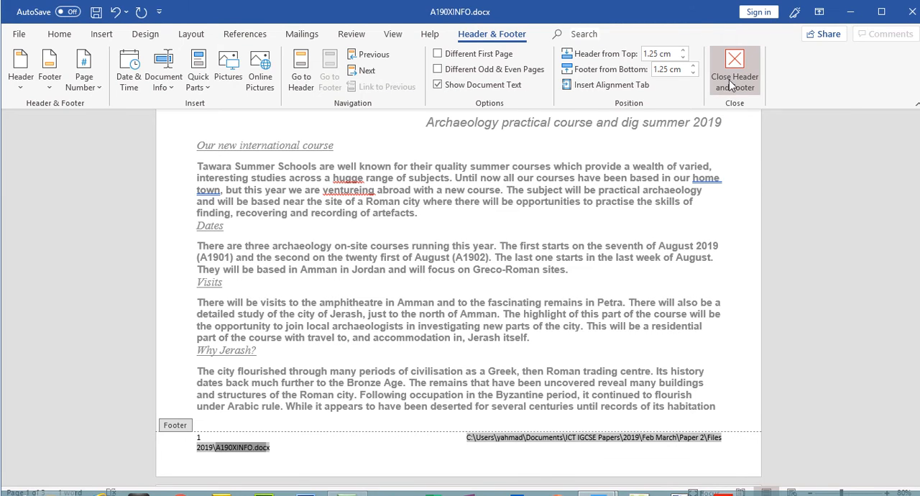
left_click(729, 63)
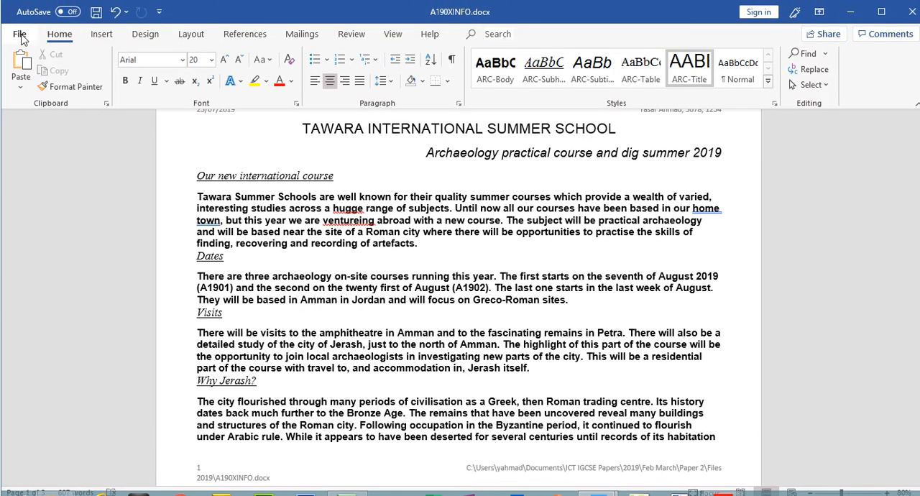
Check the header and footer on all three pages in the enlarged print preview, and save the document.
left_click(21, 36)
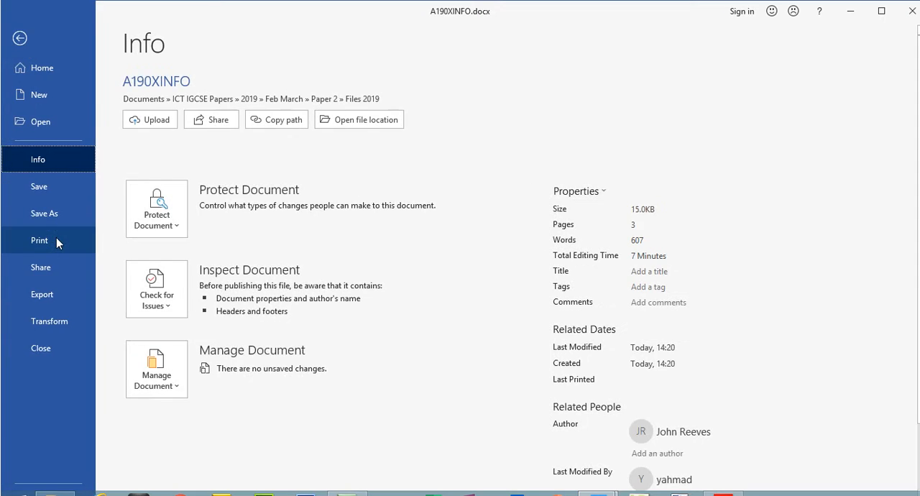
left_click(56, 237)
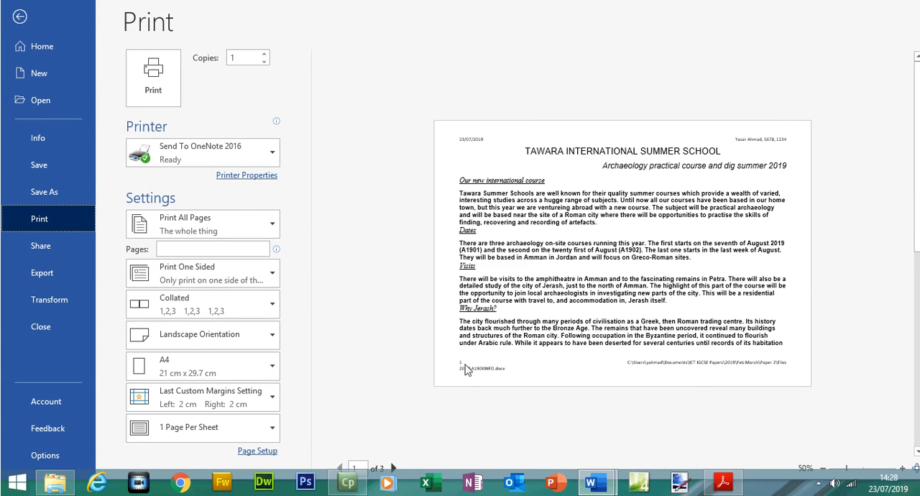
left_click(902, 468)
left_click(902, 468)
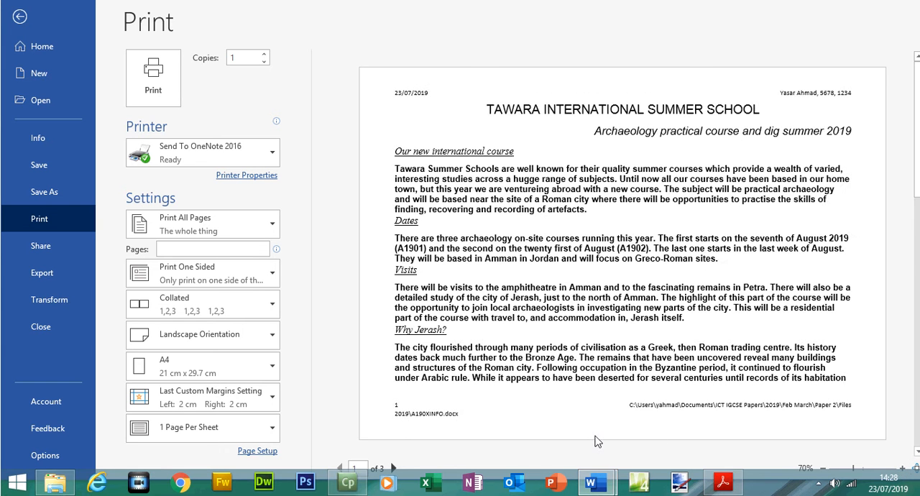
left_click(393, 468)
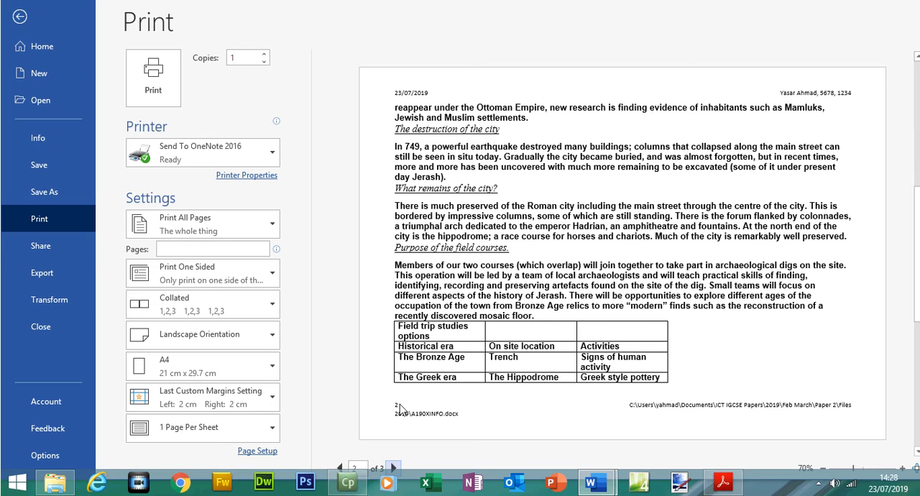
left_click(393, 468)
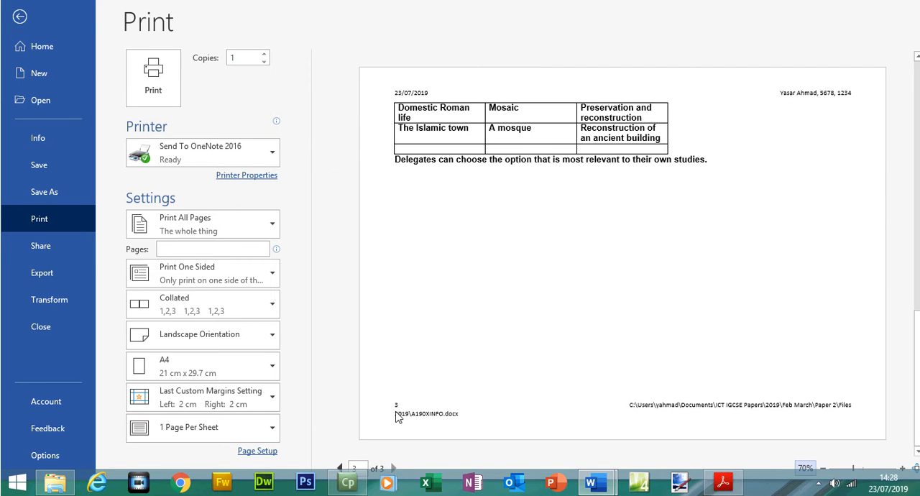
left_click(19, 16)
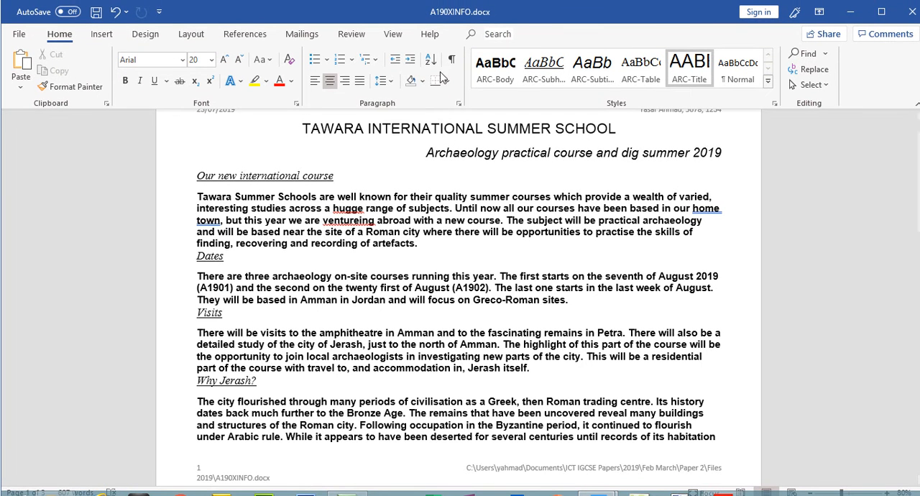
left_click(95, 13)
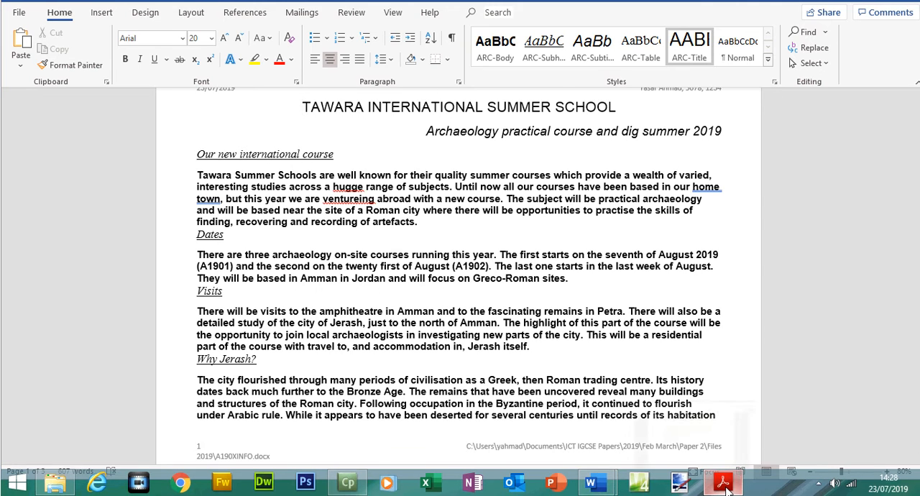
Switch to the question paper in Acrobat Reader and highlight both footer requirements and "all items align to the page margins".
left_click(722, 483)
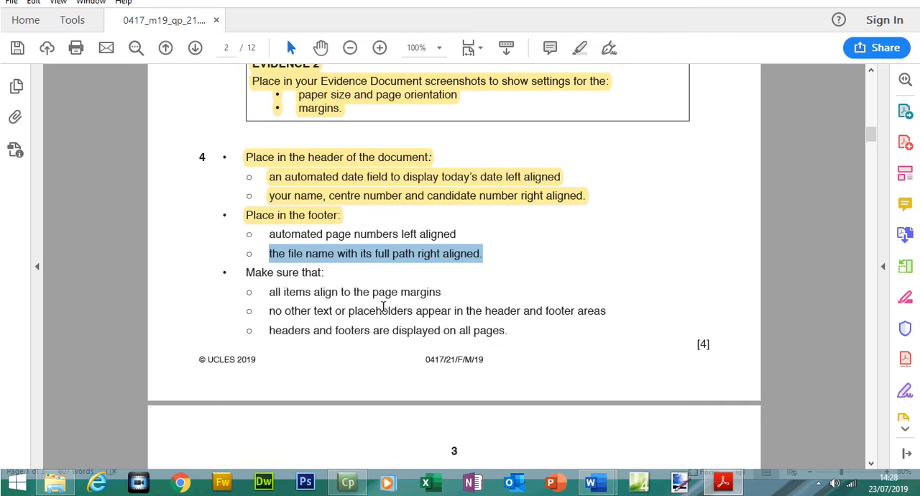
left_click_drag(268, 235, 465, 244)
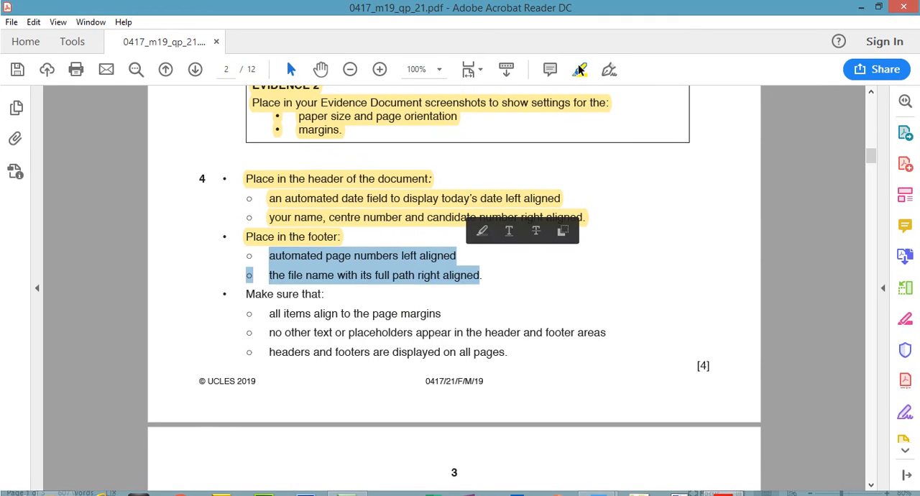
left_click(579, 52)
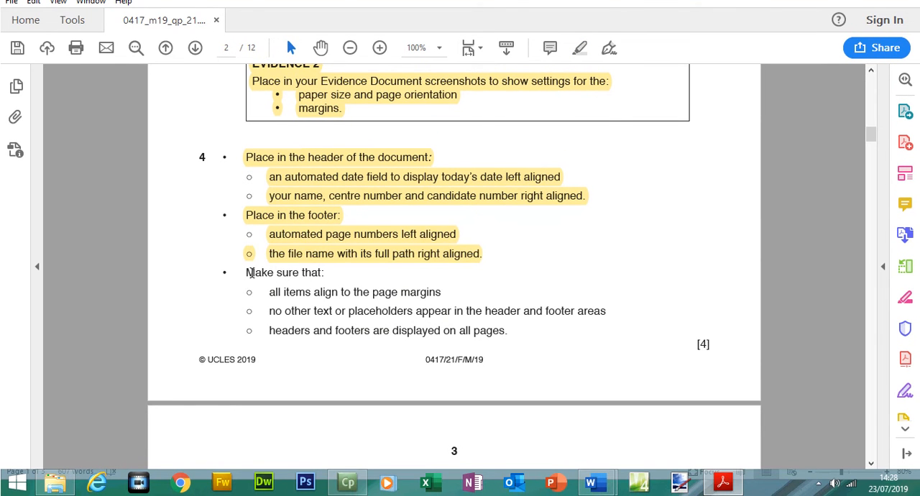
left_click_drag(251, 273, 328, 272)
left_click_drag(270, 293, 441, 293)
left_click(585, 70)
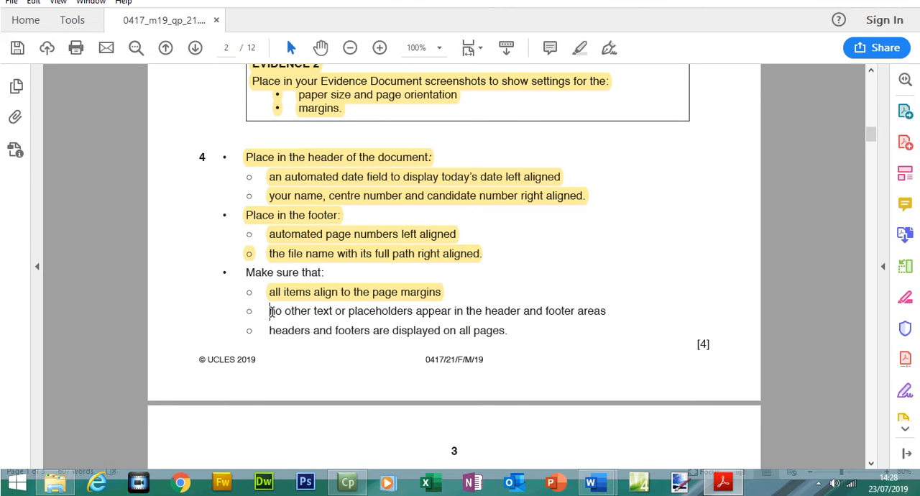
Highlight "no other text or placeholders appear in the header and footer areas" in the question paper and return to A190XINFO in Word.
left_click_drag(271, 310, 440, 309)
left_click_drag(529, 310, 616, 311)
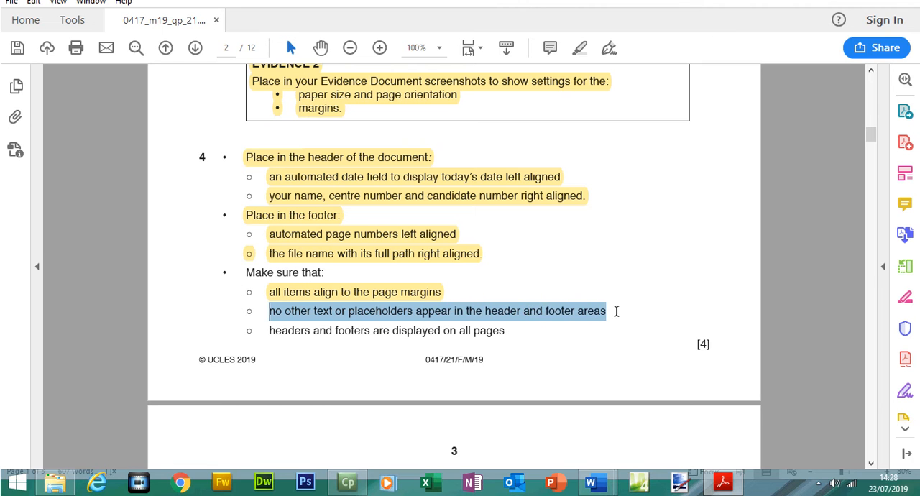
left_click(579, 47)
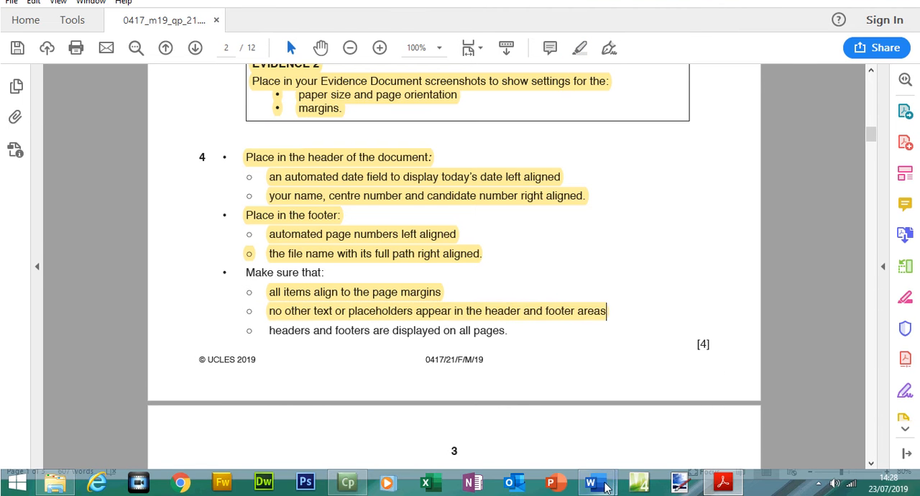
mouse_move(591, 482)
left_click(668, 424)
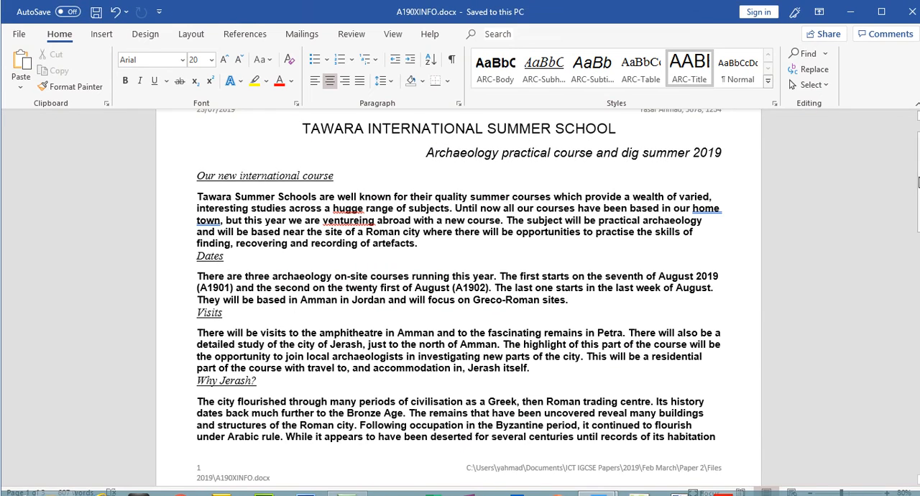
Check the header and footer across A190XINFO's pages and highlight "headers and footers are displayed on all pages" in the question paper in Acrobat Reader.
scroll(443, 144, "up", 2)
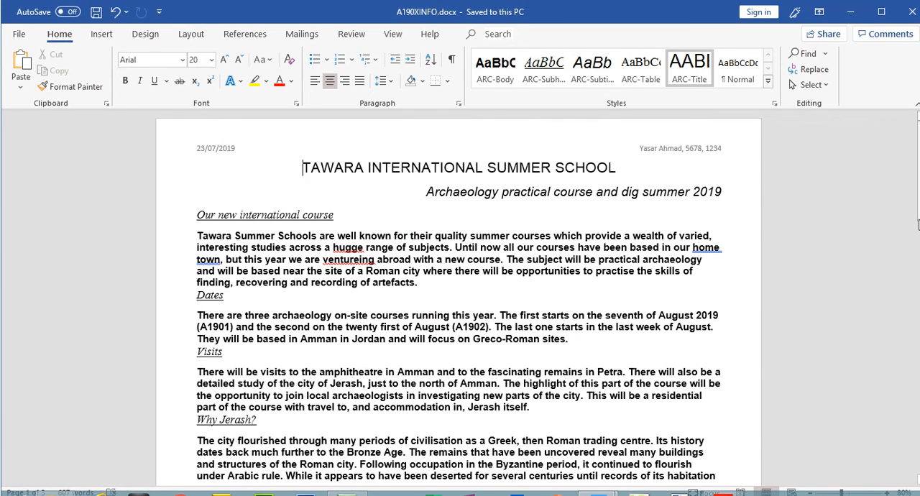
left_click_drag(919, 216, 919, 274)
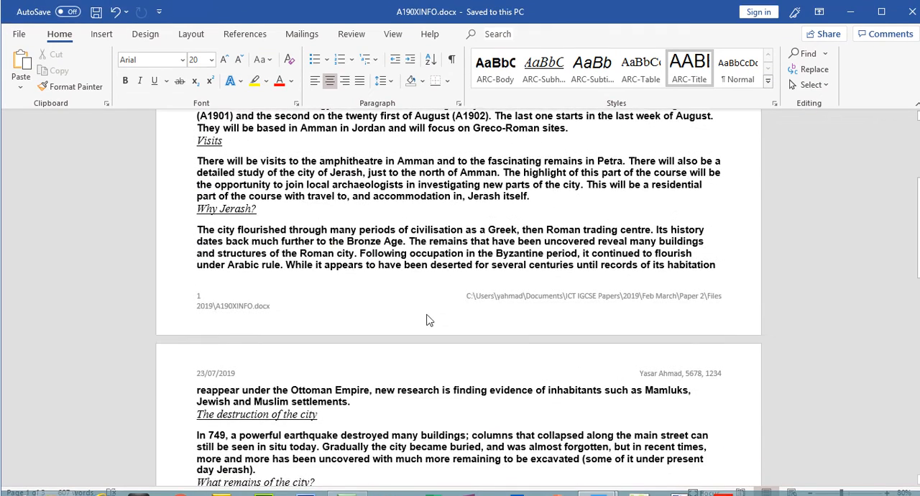
key("alt+Tab")
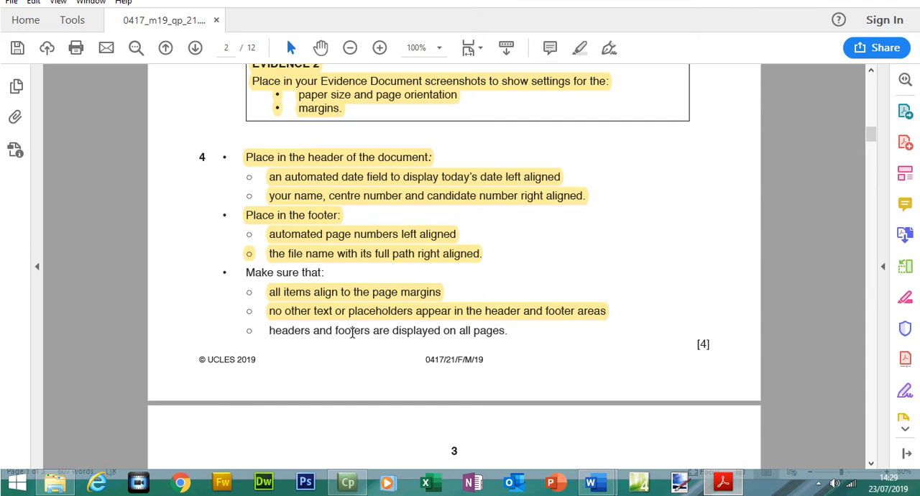
left_click_drag(276, 333, 506, 332)
left_click(579, 47)
left_click(285, 304)
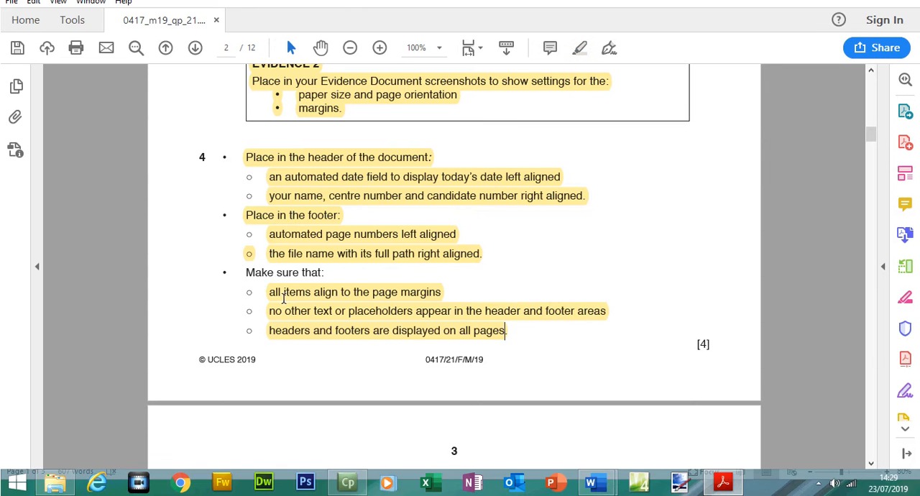
left_click(279, 296)
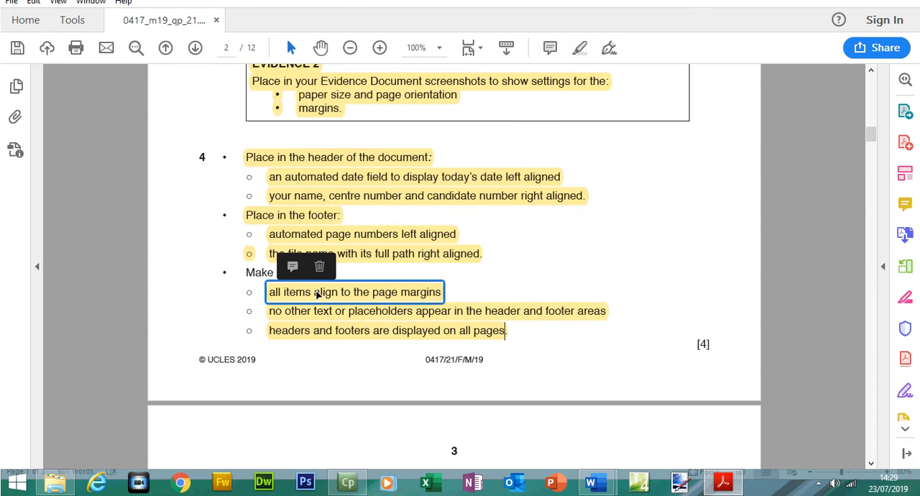
Return to A190XINFO in Word and check its header and footer in the print preview.
left_click(720, 483)
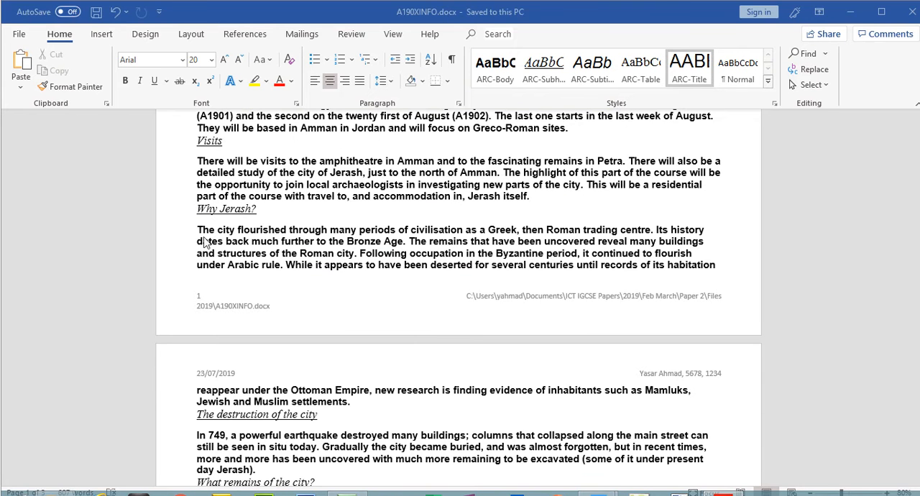
left_click(19, 34)
left_click(57, 239)
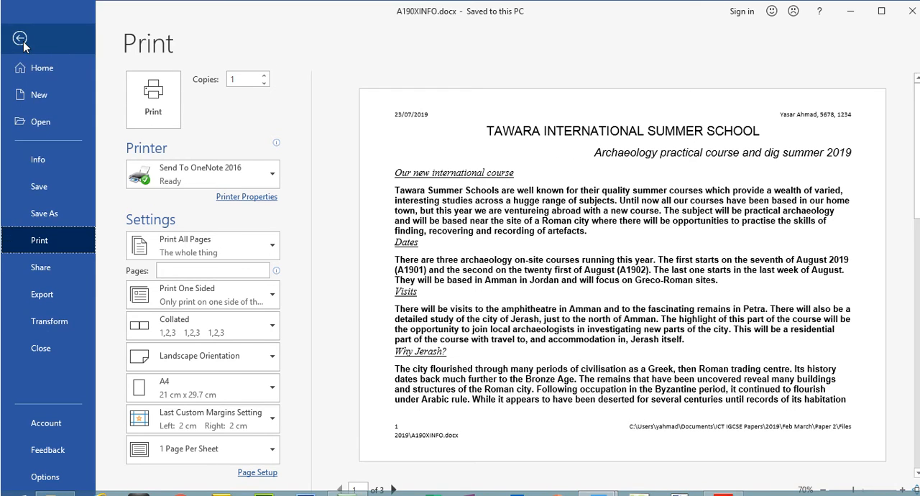
left_click(19, 16)
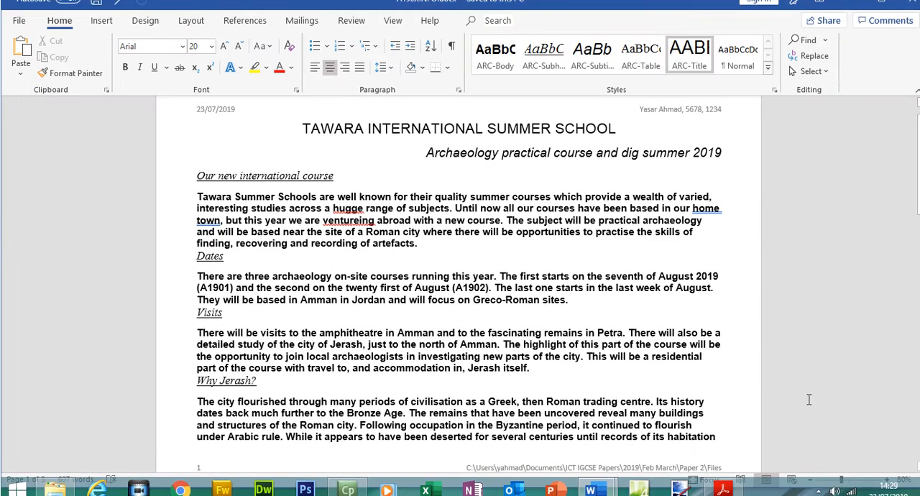
Switch to the question paper in Acrobat Reader and highlight "The house style specifications for paragraphs are:" and "These styles have already been applied to the document.".
left_click(723, 492)
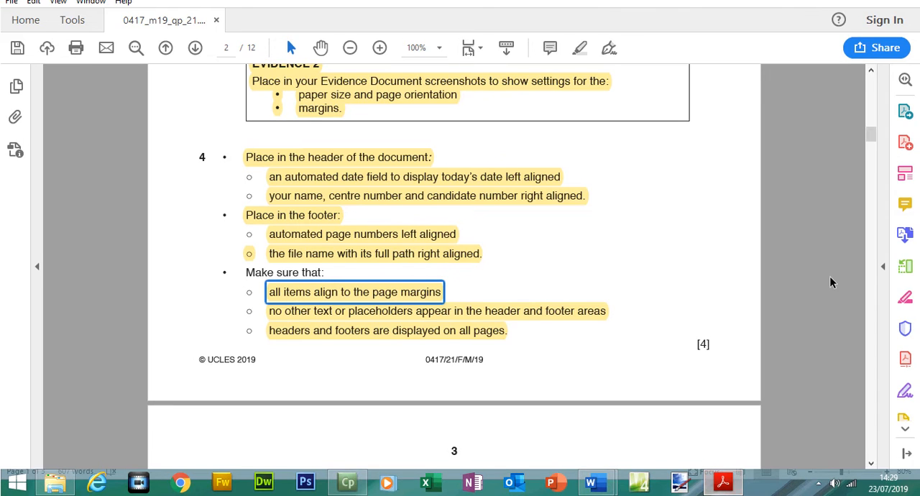
left_click_drag(871, 136, 873, 158)
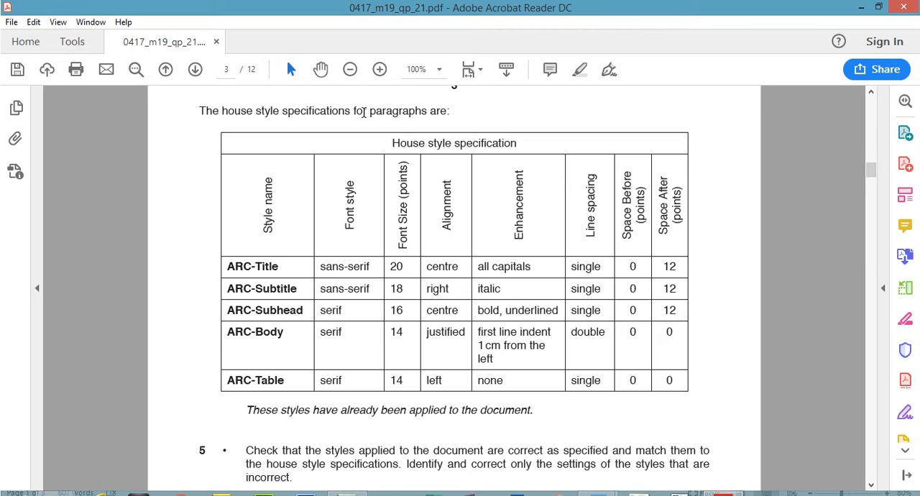
left_click_drag(200, 111, 452, 113)
left_click(579, 69)
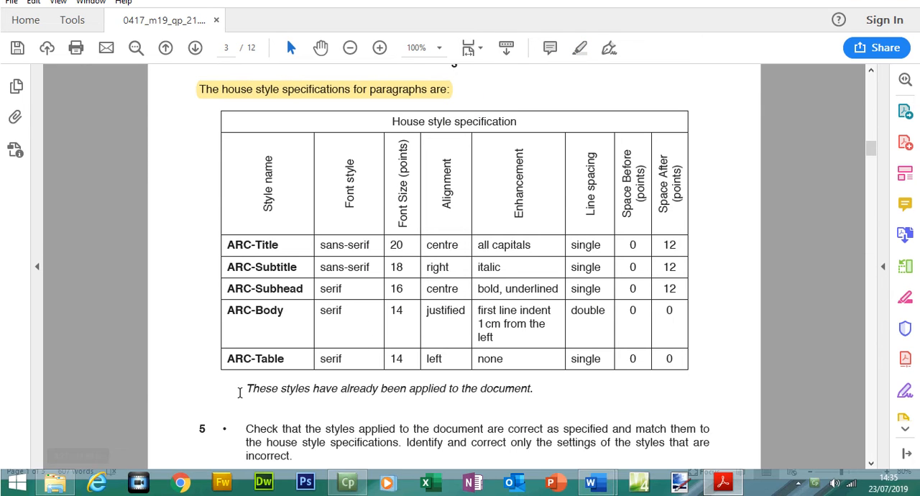
left_click_drag(247, 389, 542, 389)
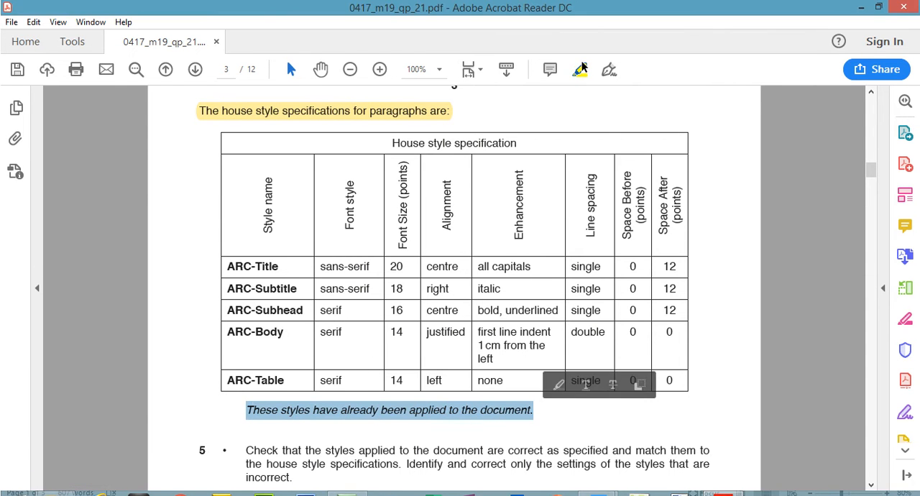
left_click(580, 48)
Switch to A190XINFO in Word and display the Styles list with the ARC styles.
mouse_move(592, 483)
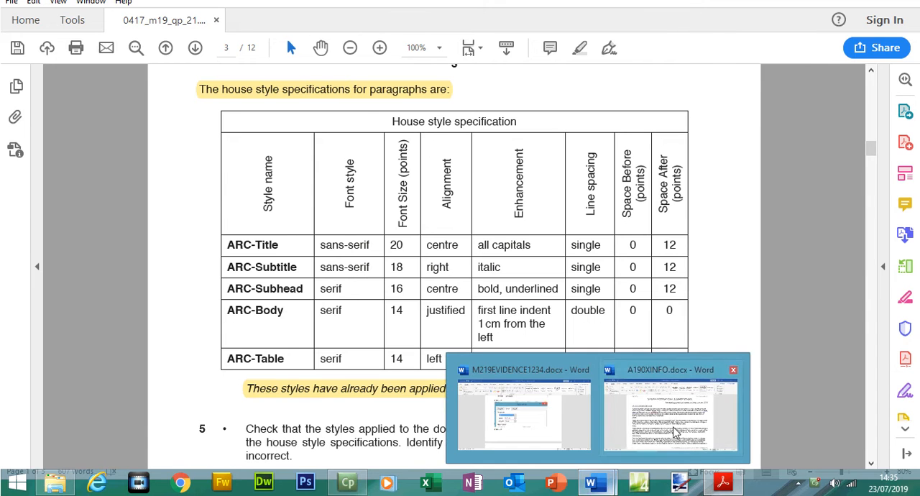
left_click(662, 409)
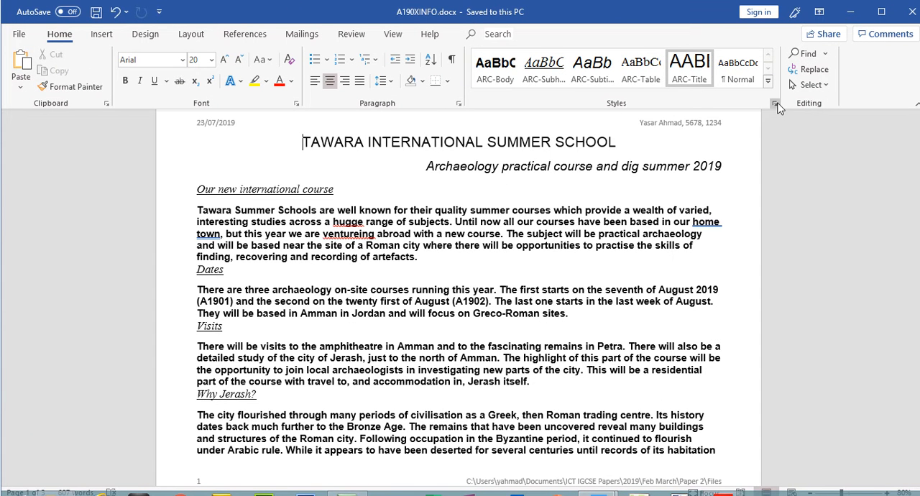
left_click(775, 105)
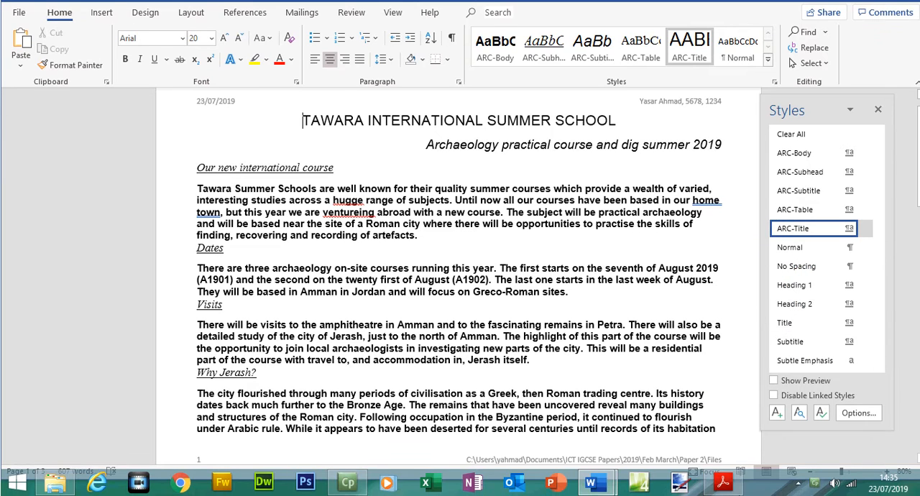
left_click(723, 487)
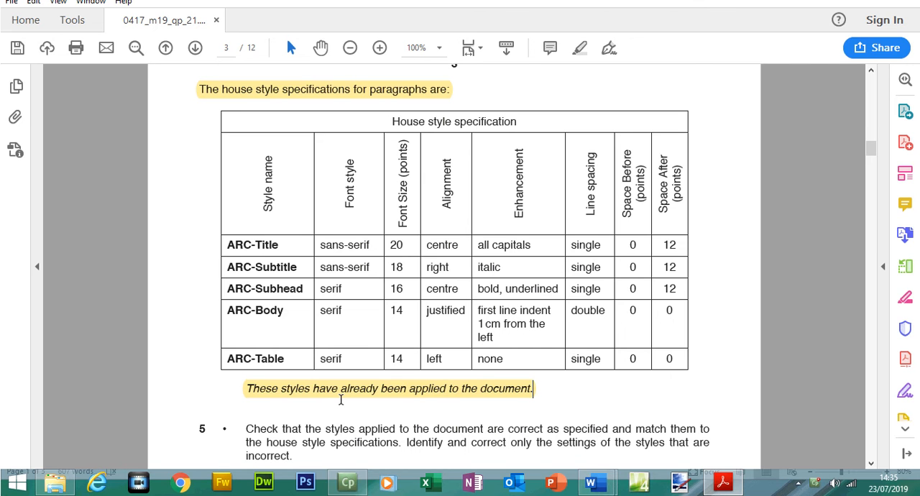
left_click(723, 487)
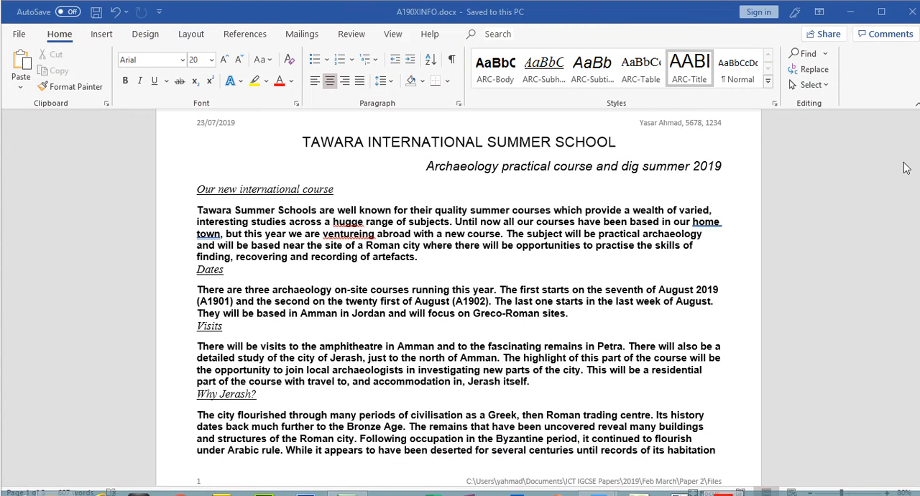
key("ctrl+alt+shift+s")
left_click_drag(918, 191, 917, 166)
Switch to the question paper and read the house style table, task 5 on correcting style settings and the Evidence 3 requirement.
left_click(719, 489)
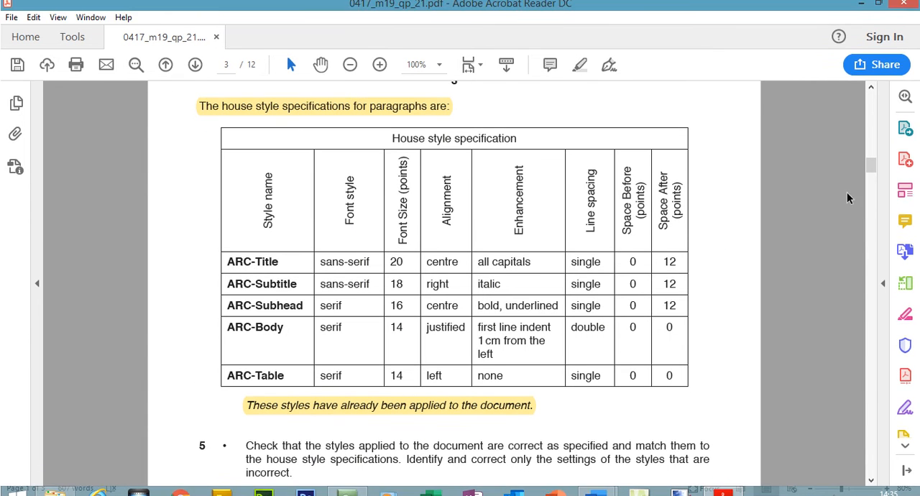
left_click_drag(875, 151, 875, 153)
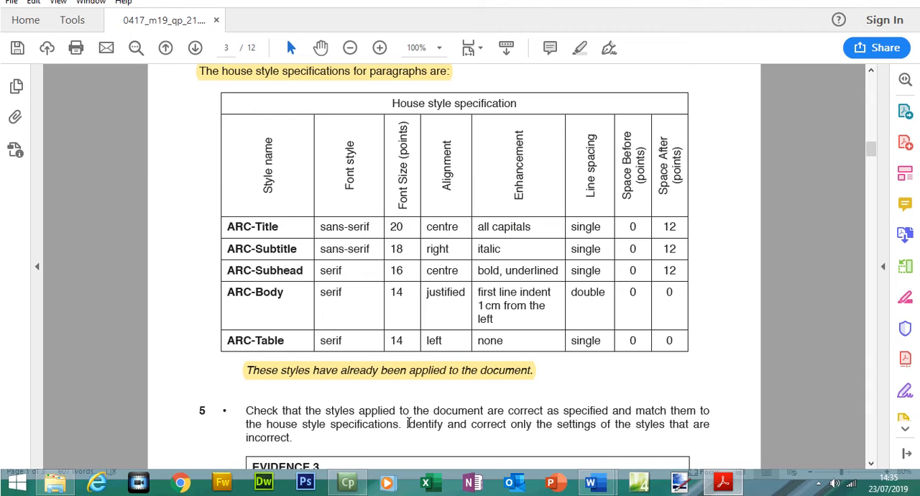
left_click_drag(406, 423, 695, 424)
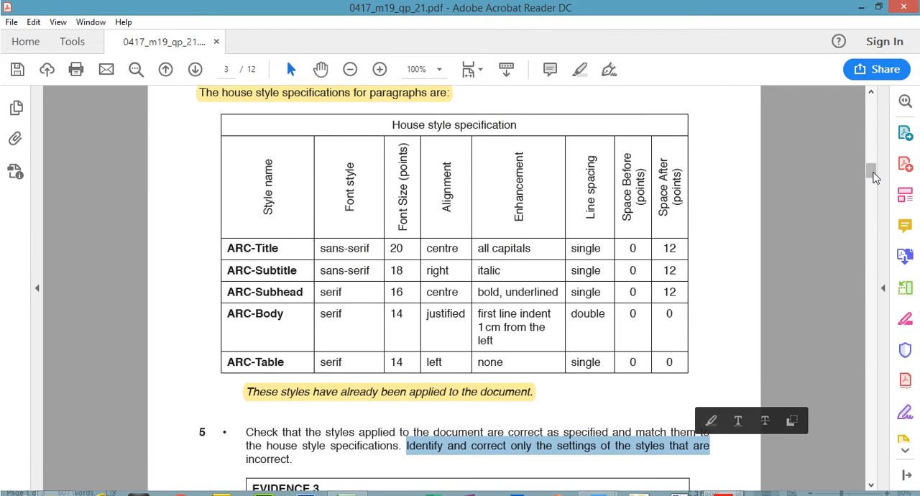
left_click_drag(871, 148, 872, 156)
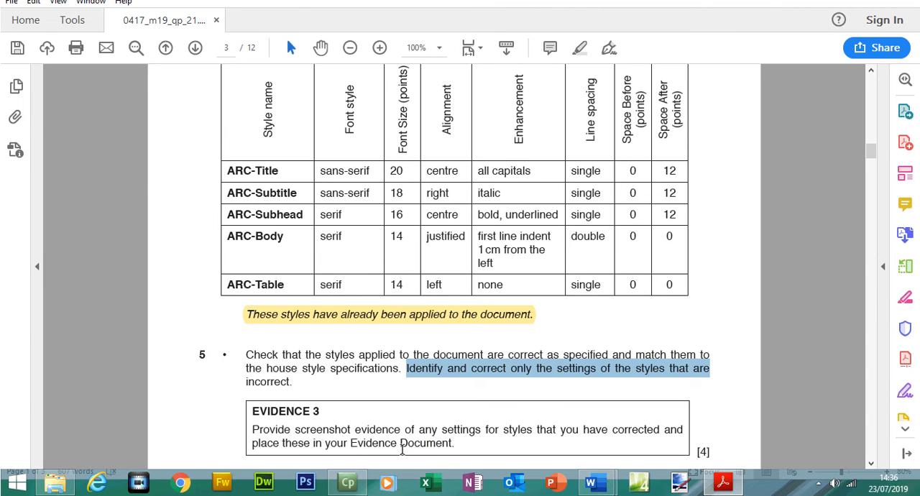
scroll(870, 150, "up", 2)
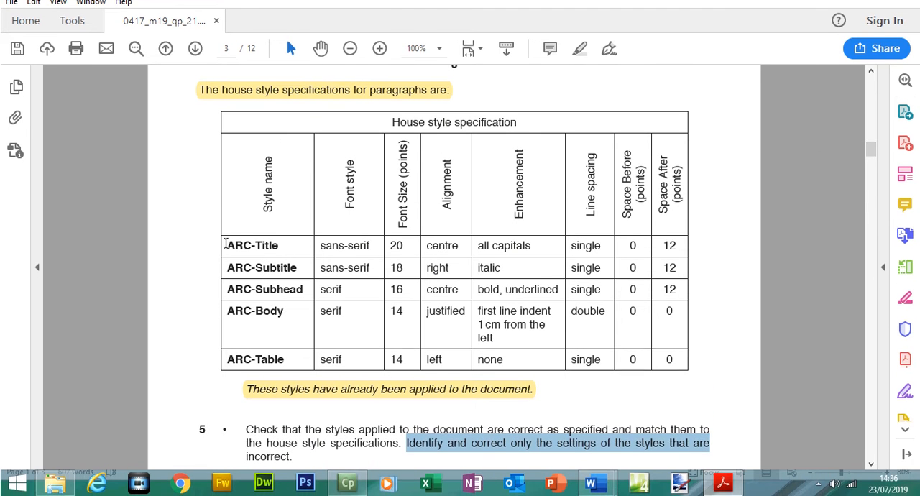
Select ARC-Title in the house style table and open the ARC-Title style for modification in A190XINFO in Word.
left_click_drag(227, 266, 279, 248)
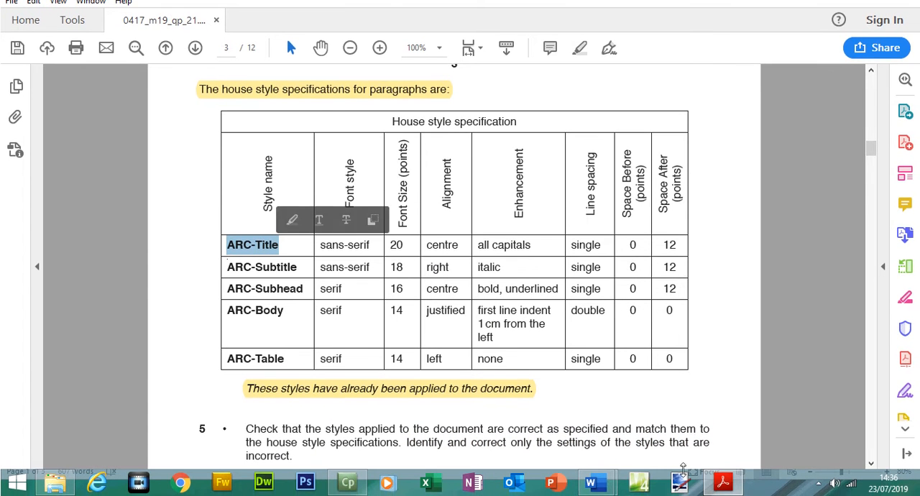
mouse_move(606, 489)
left_click(517, 421)
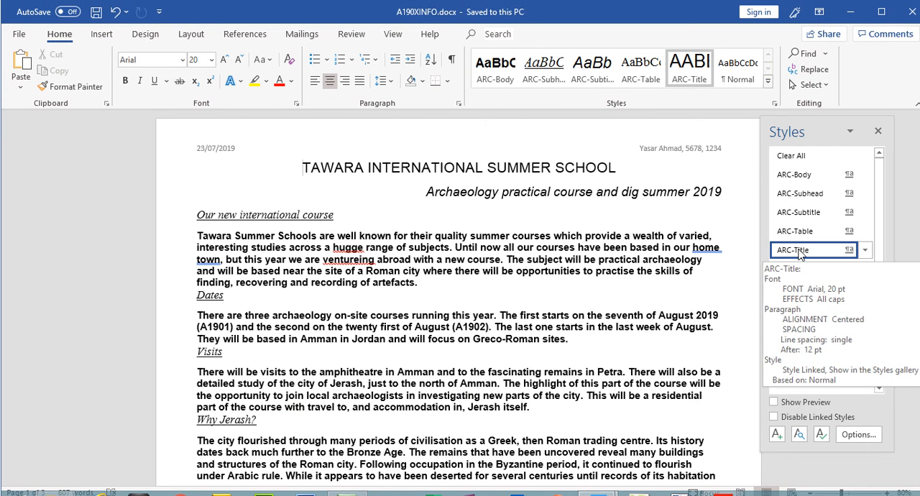
right_click(800, 252)
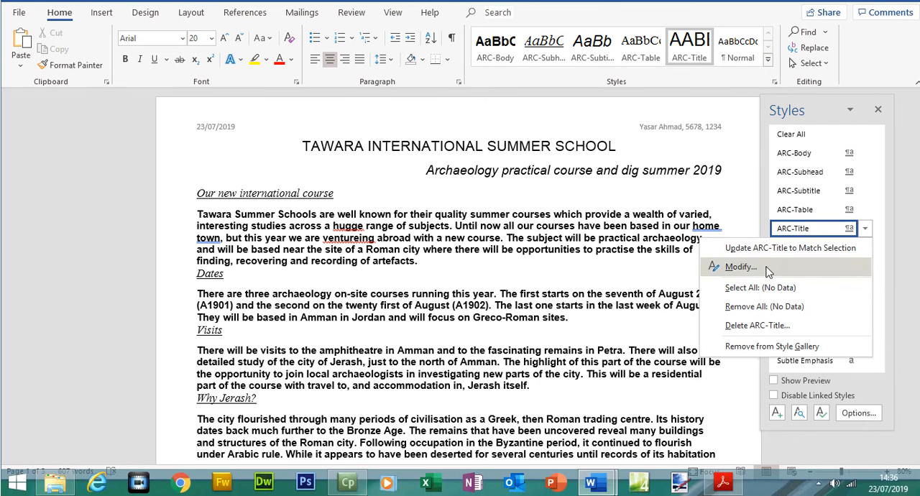
left_click(736, 291)
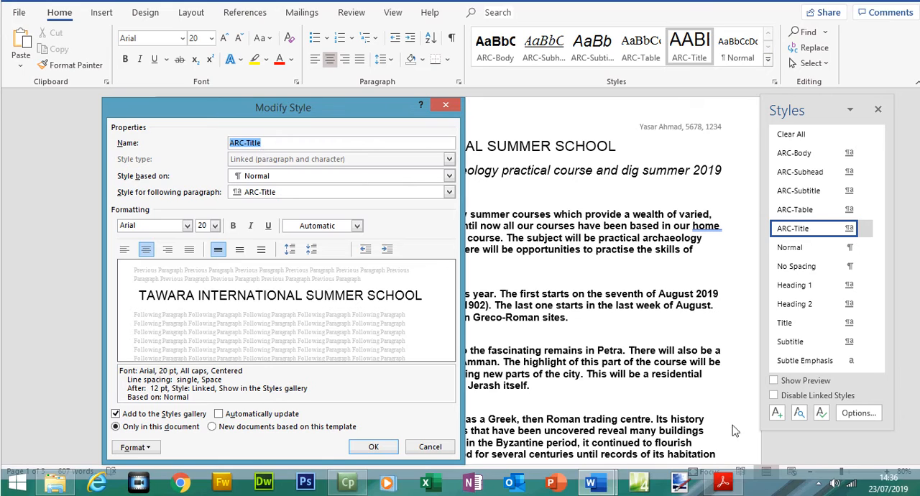
Compare ARC-Title's font size, alignment, enhancement and line spacing in Word with its row in the question paper's house style table.
left_click(723, 482)
left_click(725, 483)
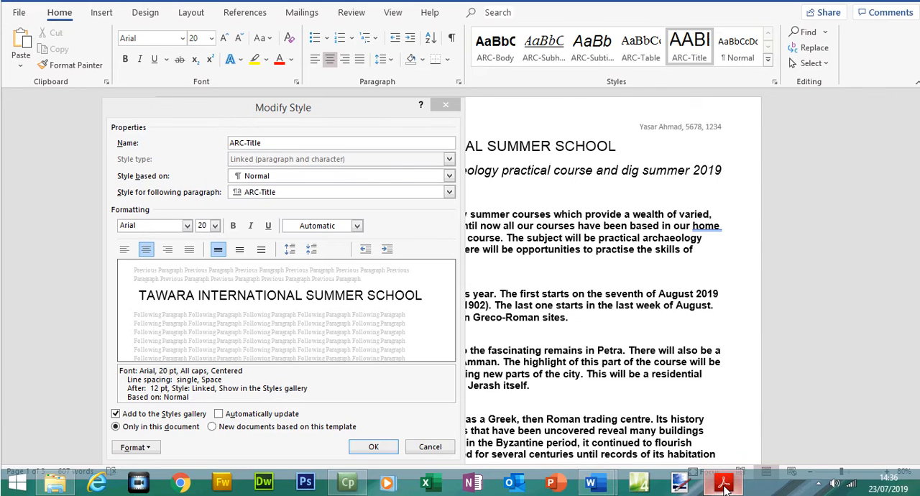
left_click(722, 483)
left_click_drag(394, 246, 457, 248)
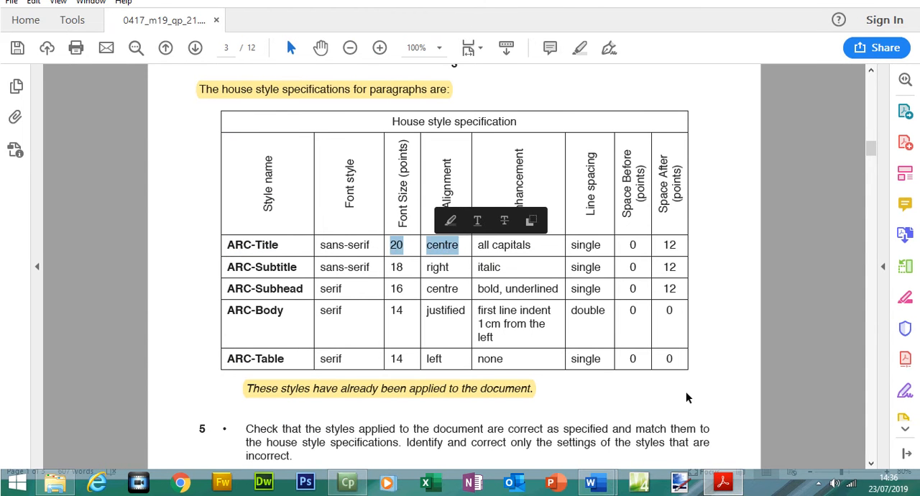
left_click(722, 482)
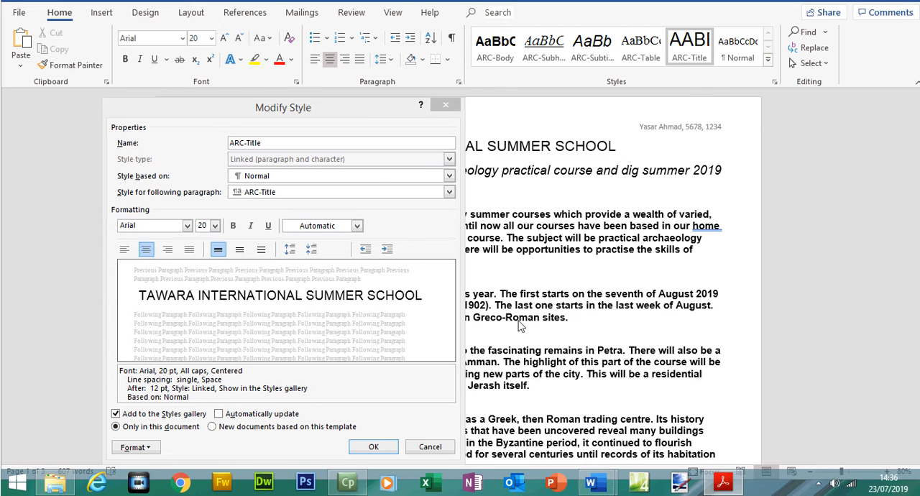
left_click(722, 482)
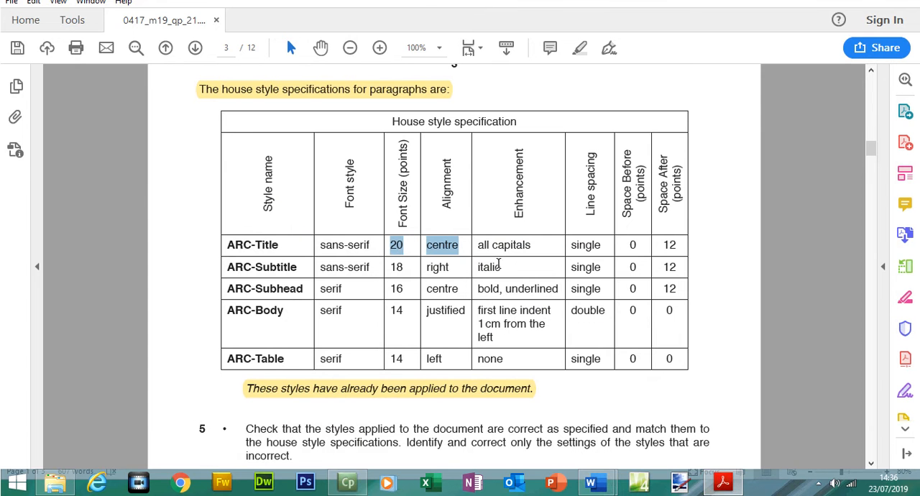
left_click_drag(476, 245, 571, 245)
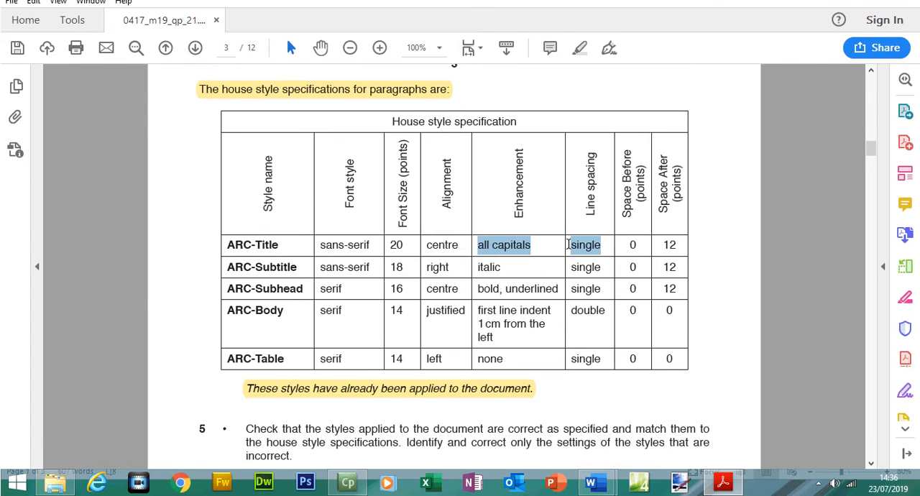
left_click(595, 482)
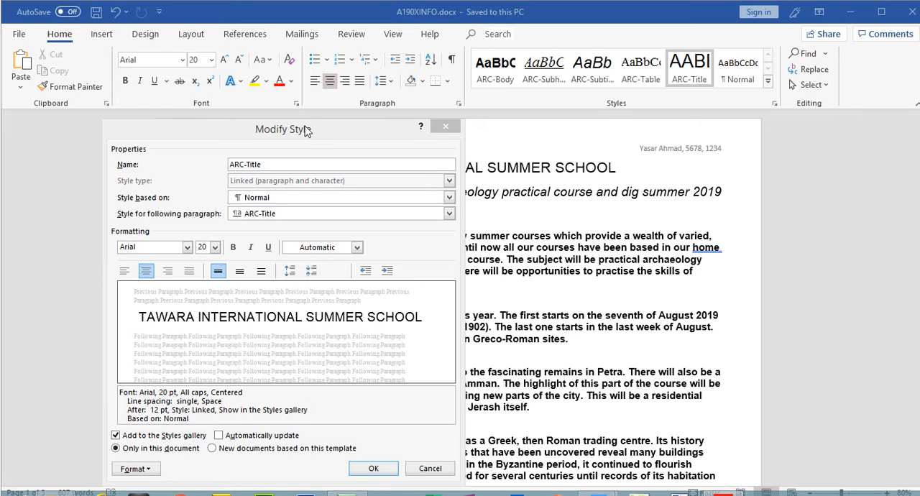
Check the ARC-Title style's detailed font settings, including the All caps effect, and close them without changes.
left_click_drag(305, 105, 308, 79)
left_click(136, 422)
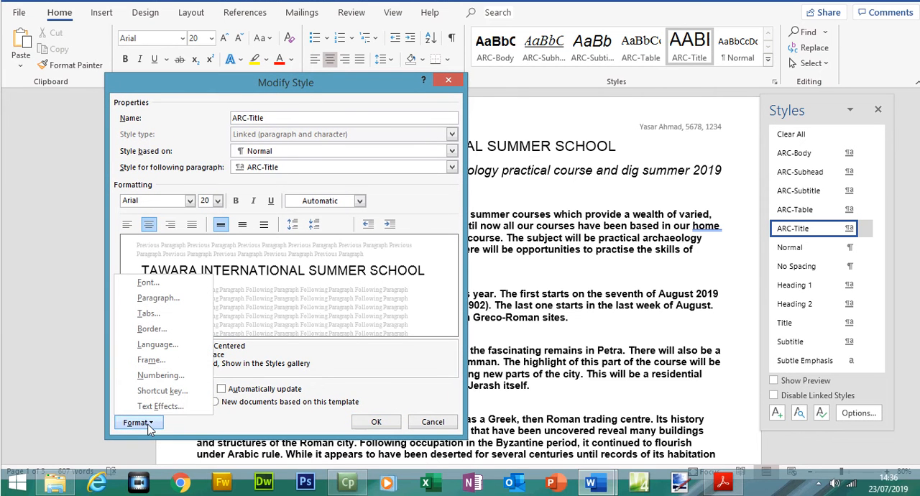
left_click(148, 282)
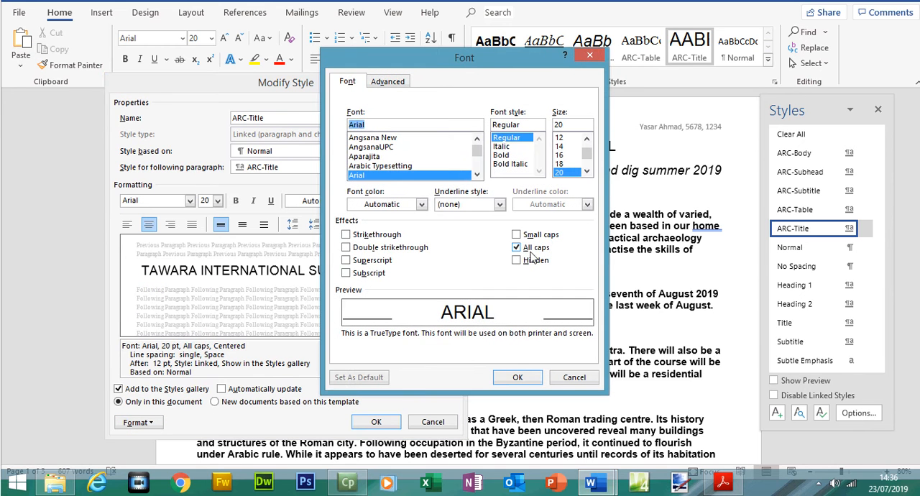
left_click(585, 379)
Compare the specified space before and after with ARC-Title's paragraph settings, and close the style's dialogs.
left_click(723, 483)
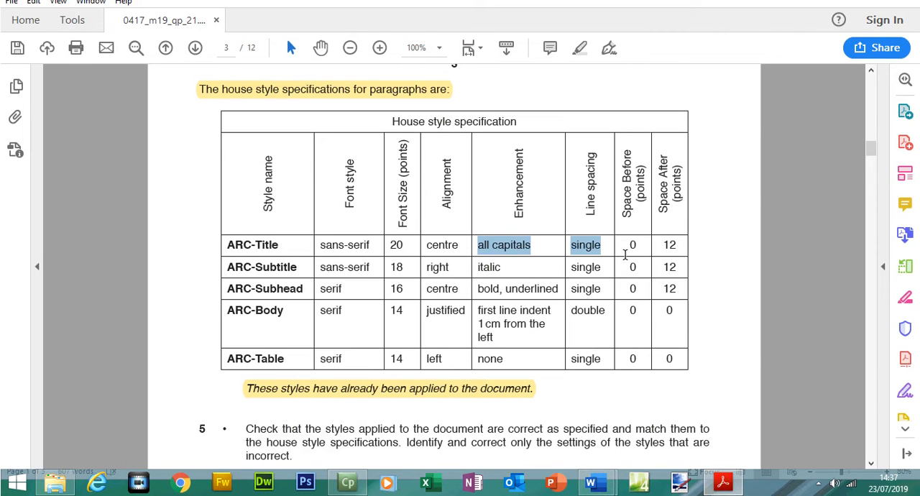
left_click(625, 249)
double_click(633, 246)
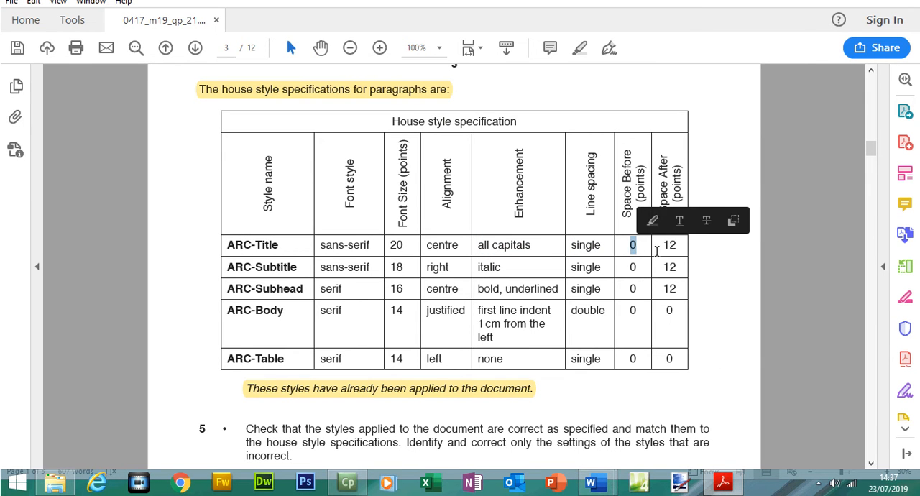
left_click_drag(657, 245, 677, 246)
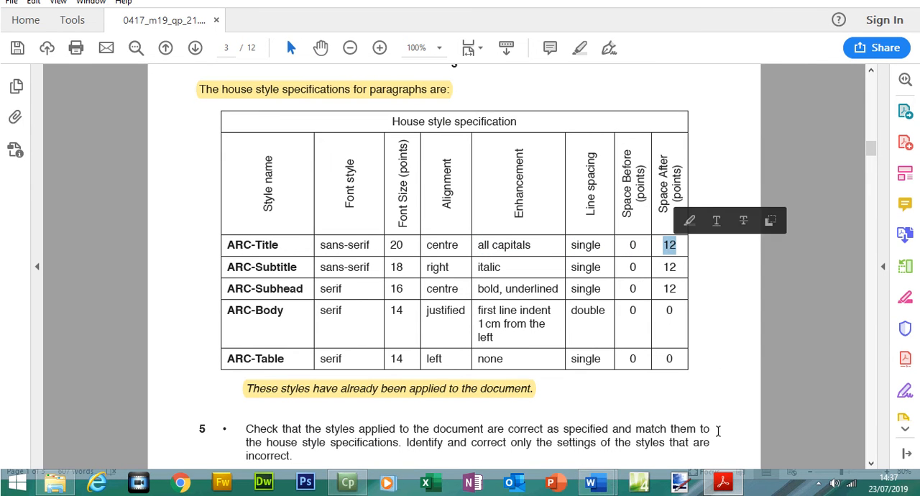
left_click(723, 483)
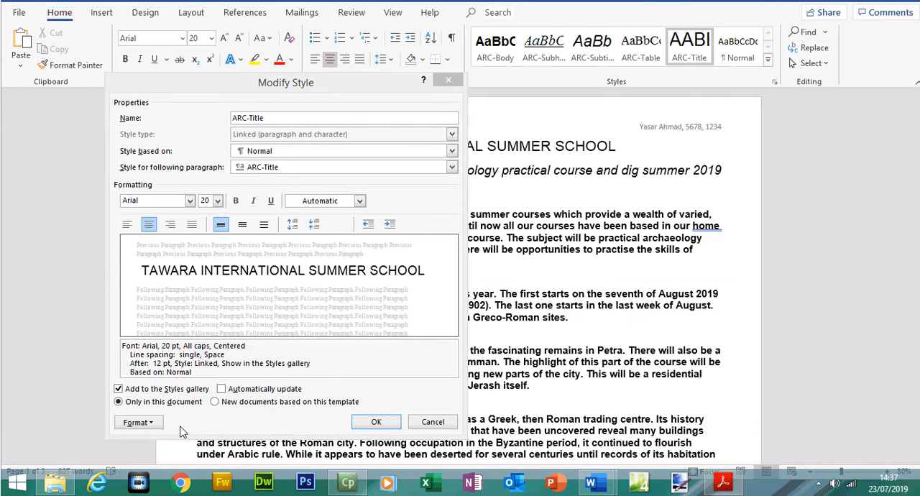
left_click(156, 424)
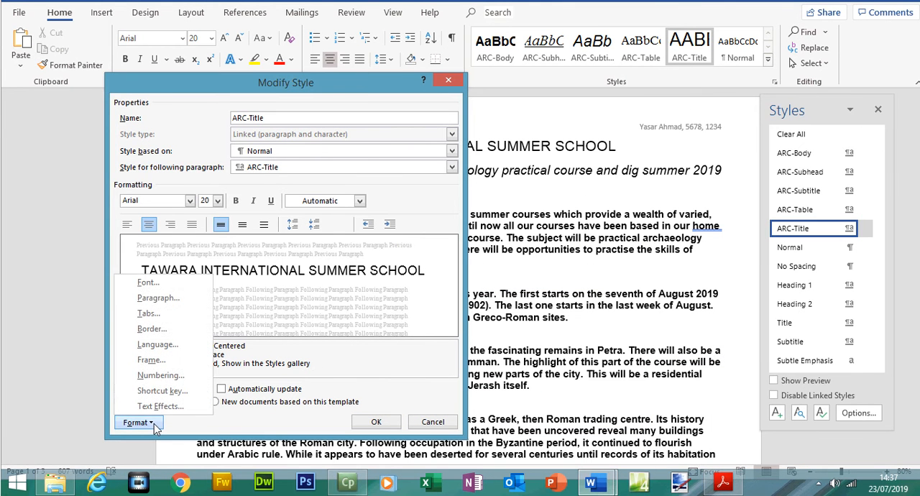
left_click(157, 297)
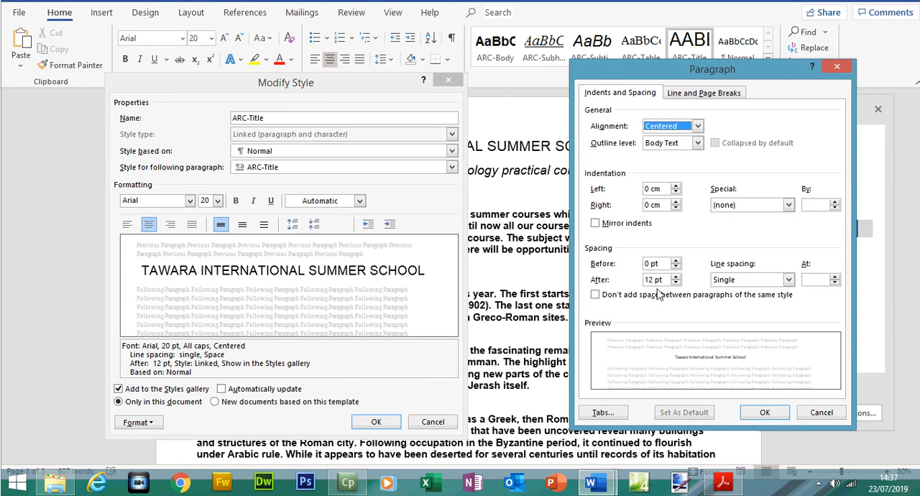
left_click(763, 414)
left_click(375, 424)
Return to the question paper and select the whole ARC-Title row of the house style table for highlighting.
key("alt+Tab")
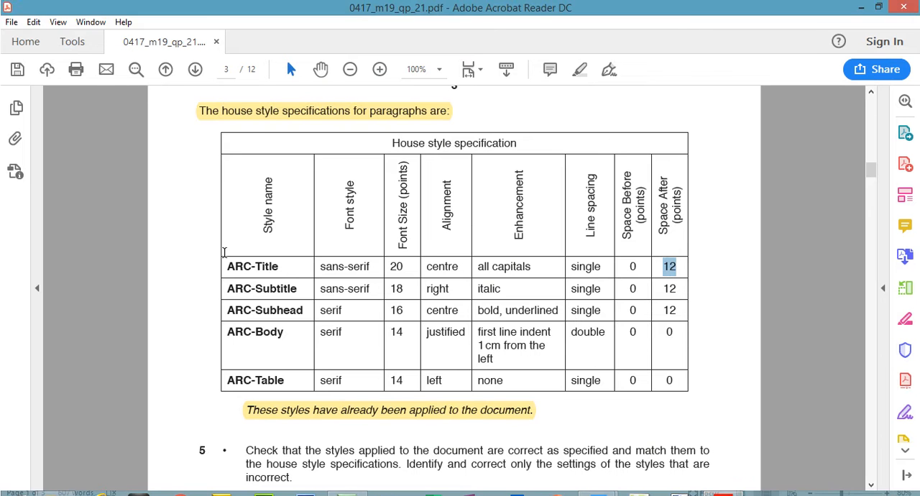
left_click_drag(228, 266, 656, 266)
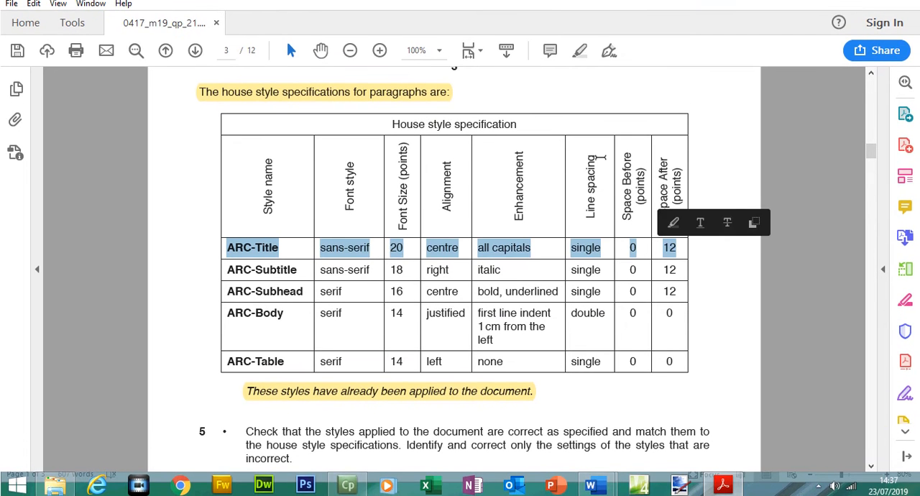
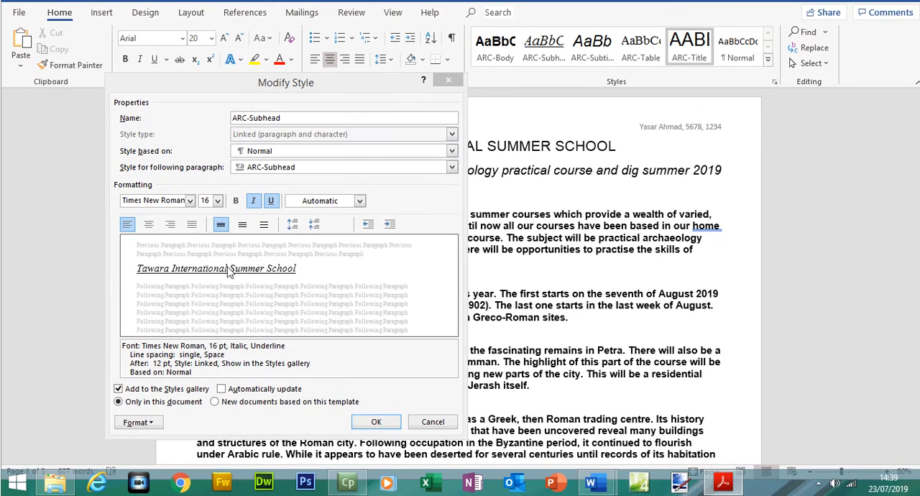
Check ARC-Subhead against its house style row and correct the style to centred, bold and underlined, without italic.
left_click(723, 483)
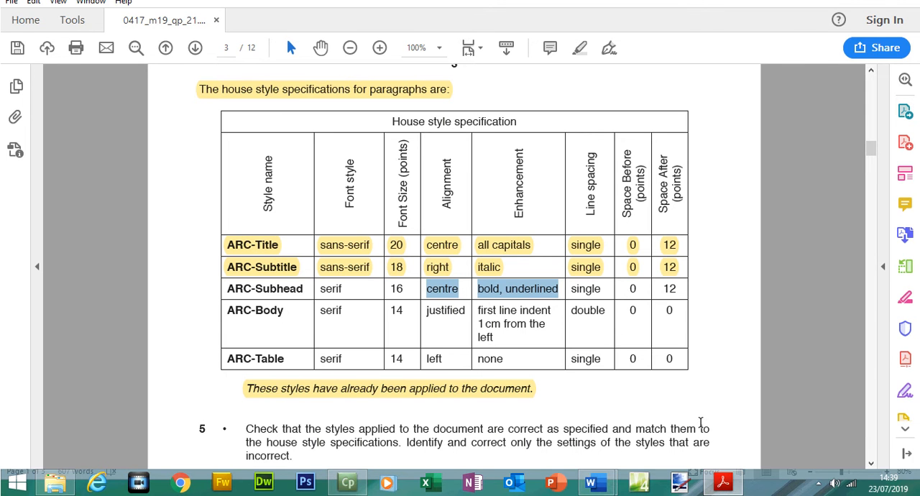
left_click(723, 483)
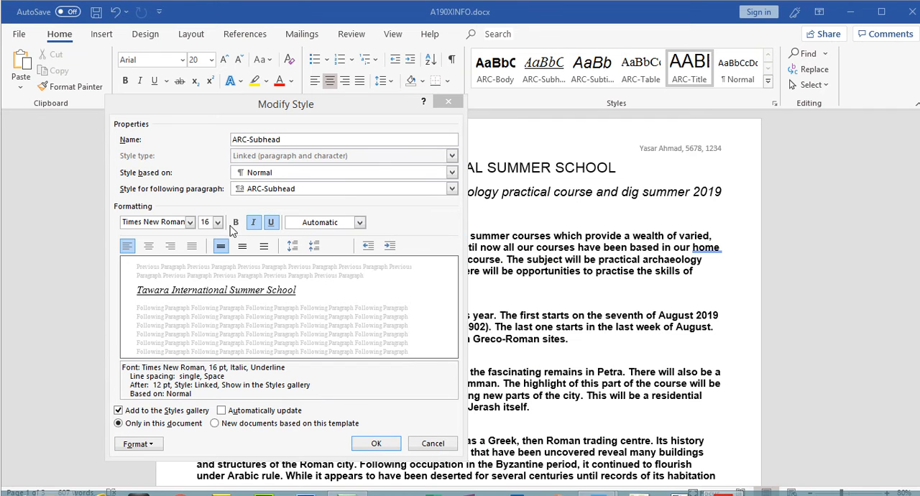
left_click(254, 223)
left_click(723, 483)
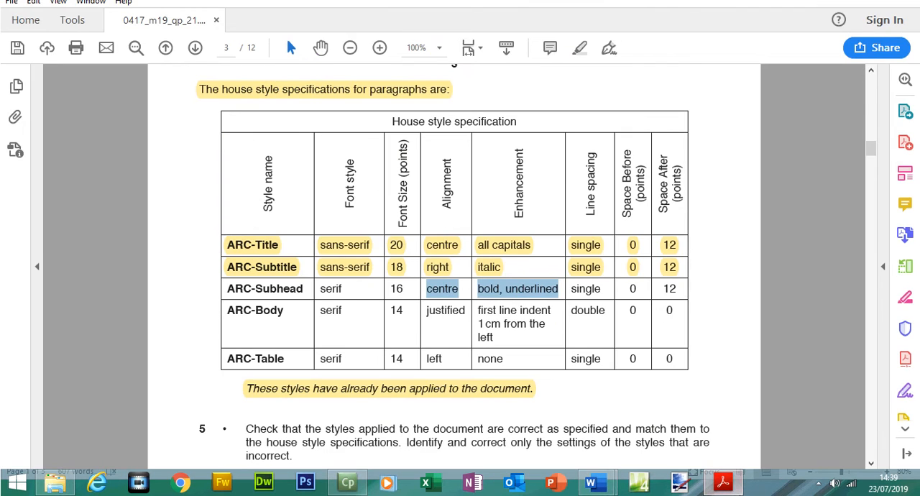
left_click(723, 483)
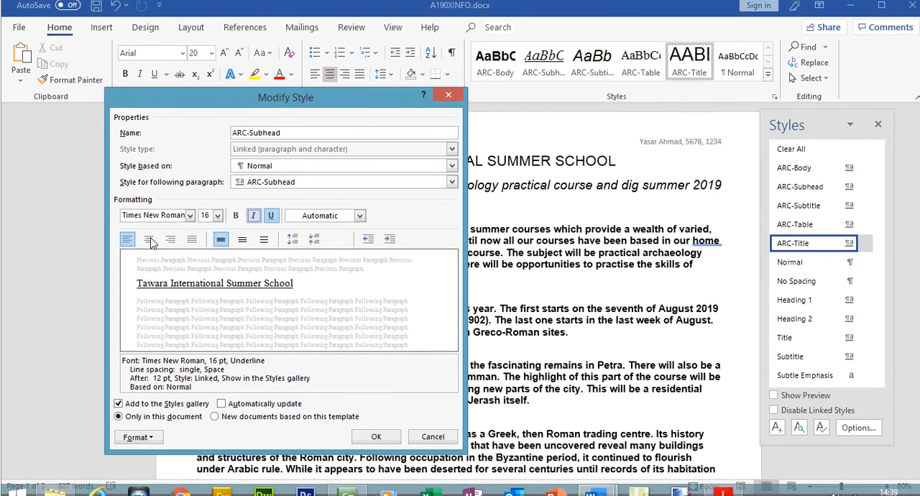
left_click(149, 246)
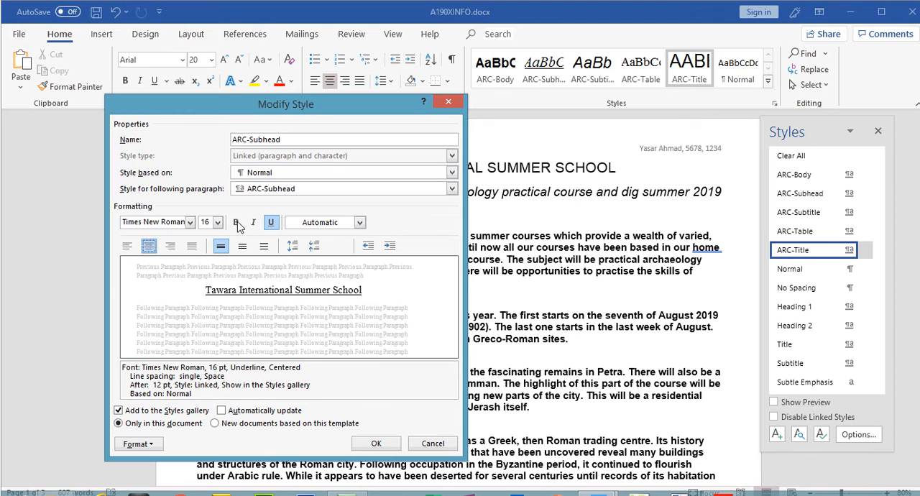
left_click(237, 201)
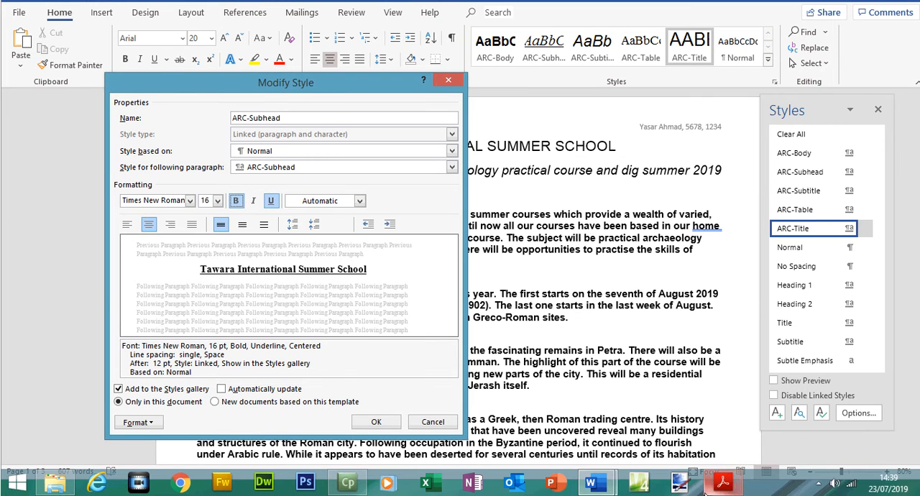
Compare the specified line spacing and space before and after with ARC-Subhead's paragraph settings, and apply the style changes.
left_click(722, 483)
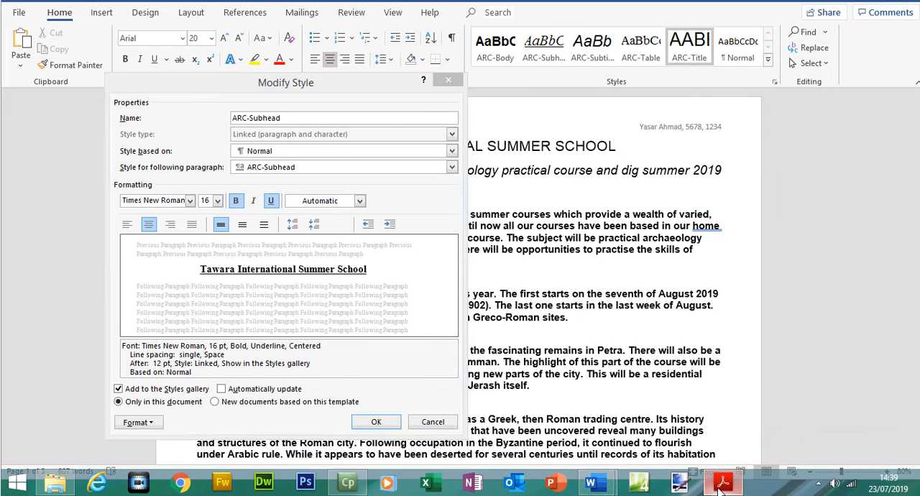
left_click_drag(569, 289, 659, 290)
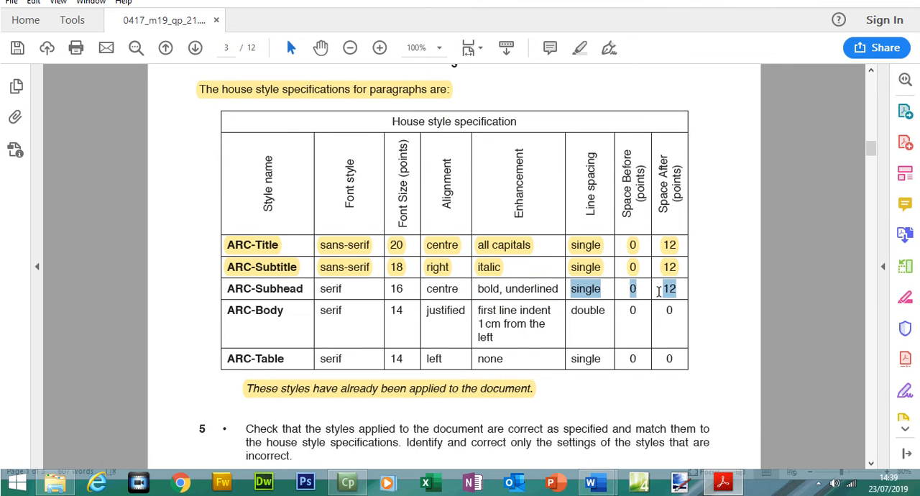
key("alt+Tab")
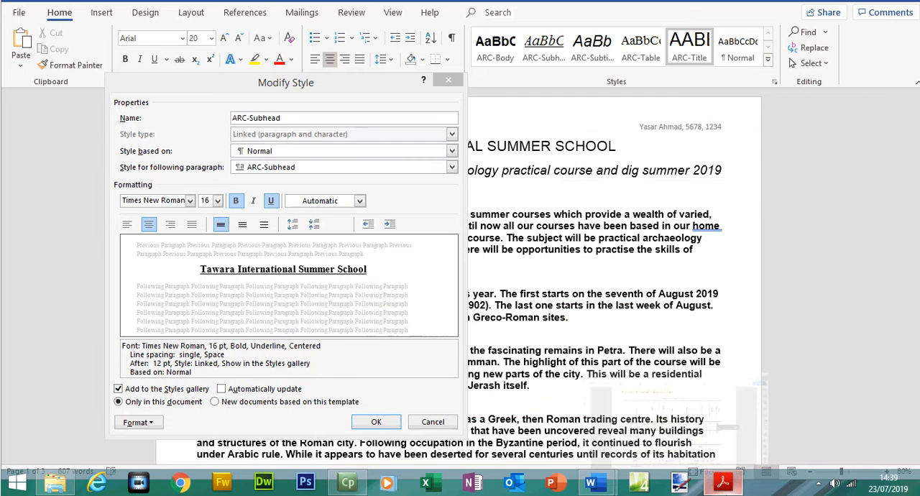
left_click(140, 422)
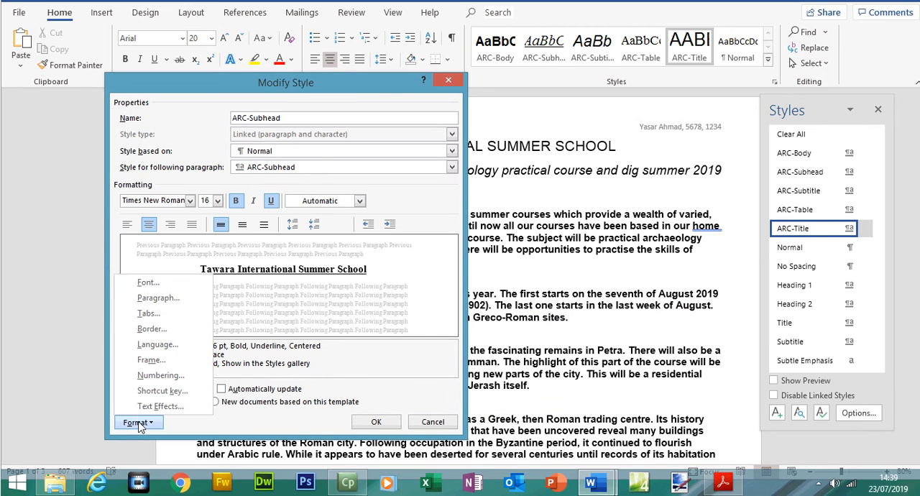
left_click(147, 303)
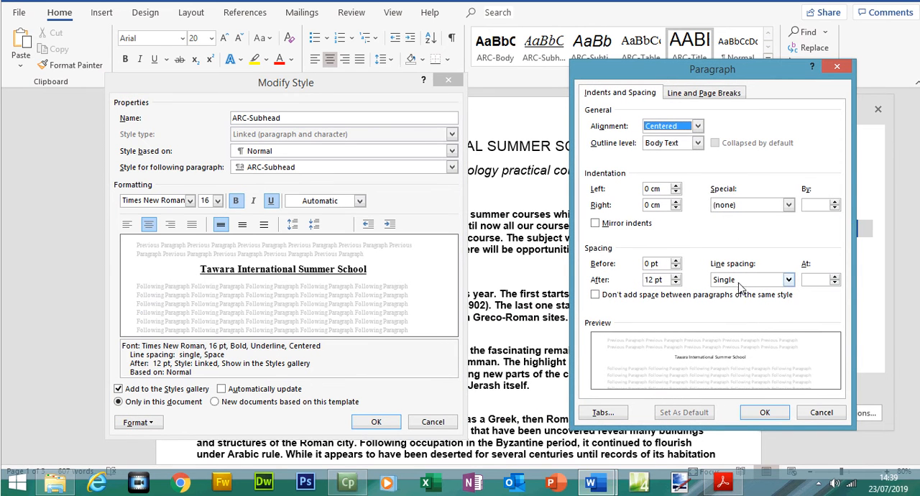
left_click(755, 417)
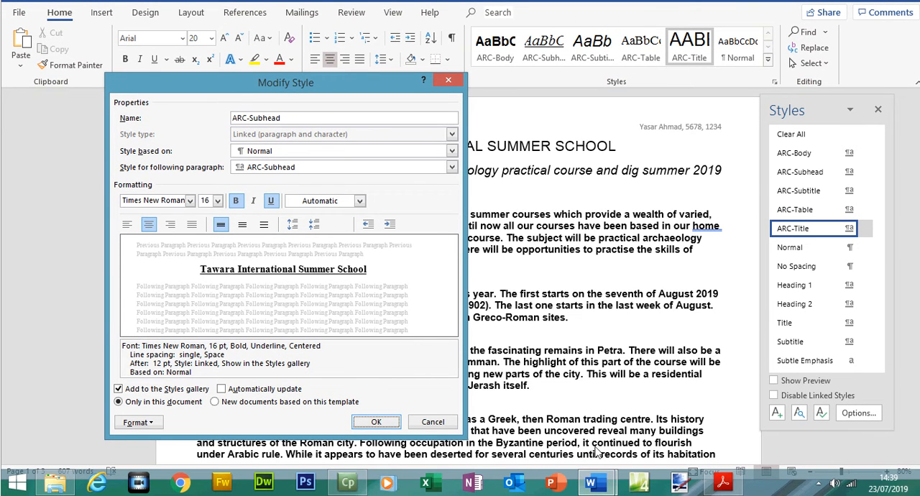
left_click(370, 424)
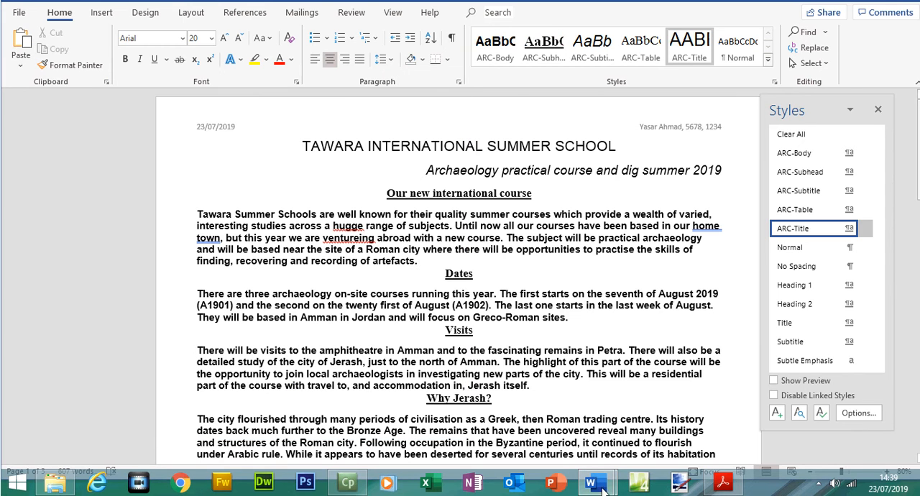
Look at the Evidence 3 area of the evidence document and read the question paper's screenshot requirement for corrected styles.
left_click(604, 490)
left_click(579, 436)
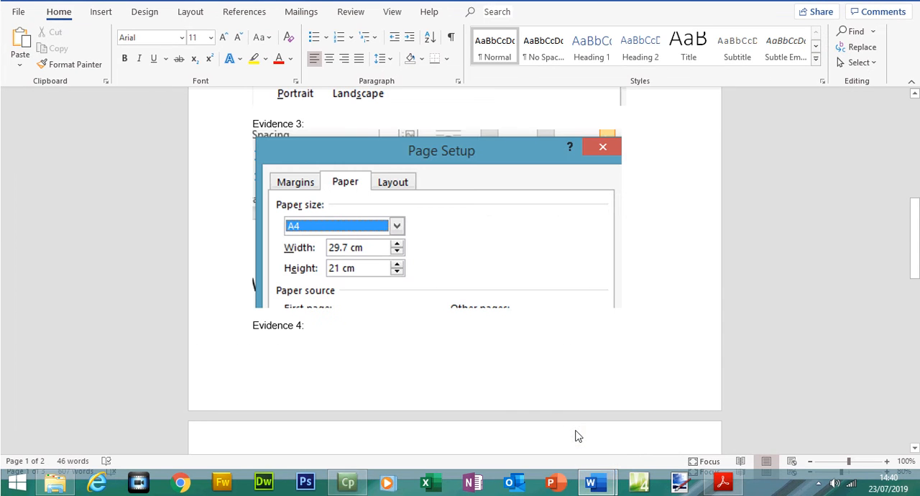
left_click(723, 483)
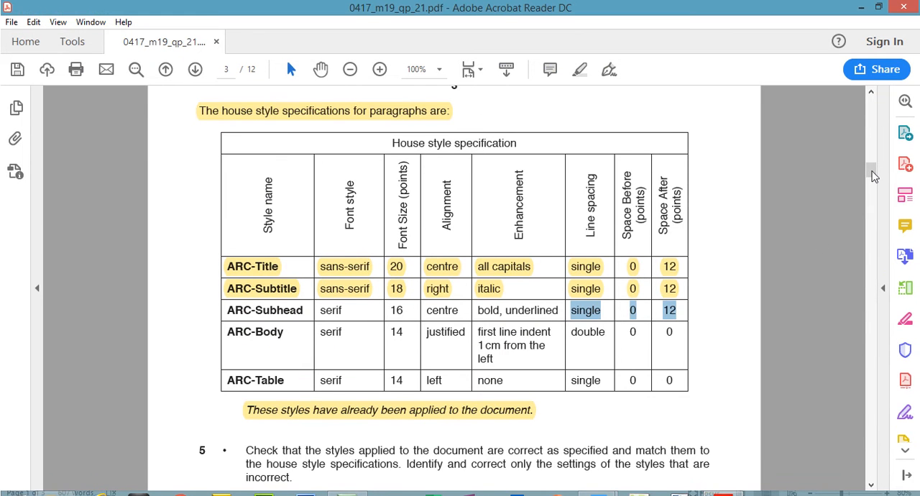
left_click_drag(871, 149, 872, 174)
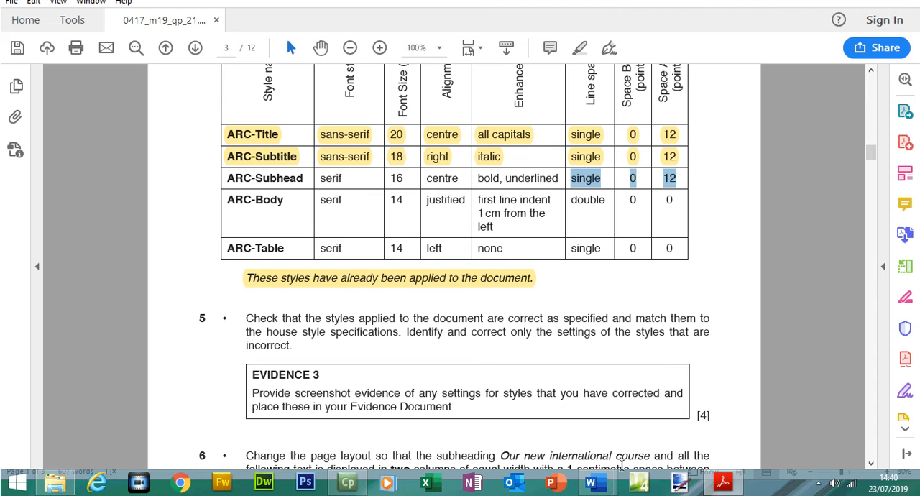
In the evidence document, cut the "Evidence 3:" heading from above the Page Setup paper size screenshot.
mouse_move(591, 482)
left_click(515, 415)
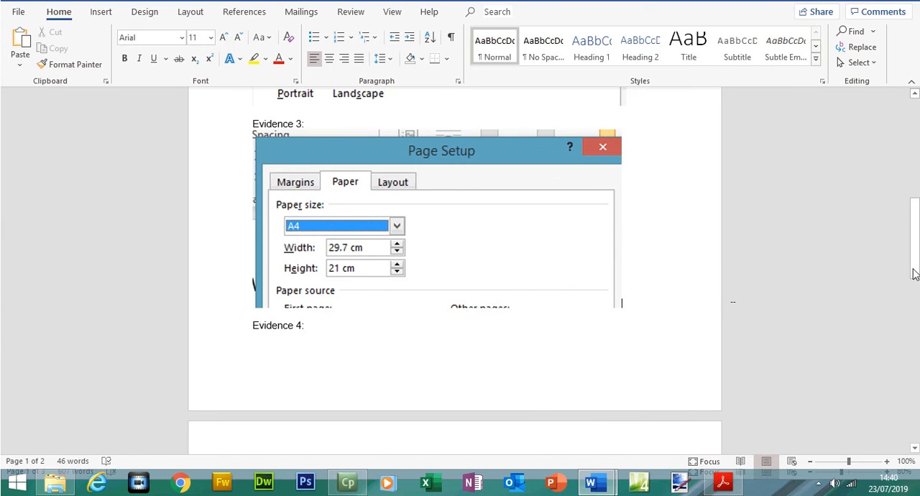
scroll(914, 273, "up", 5)
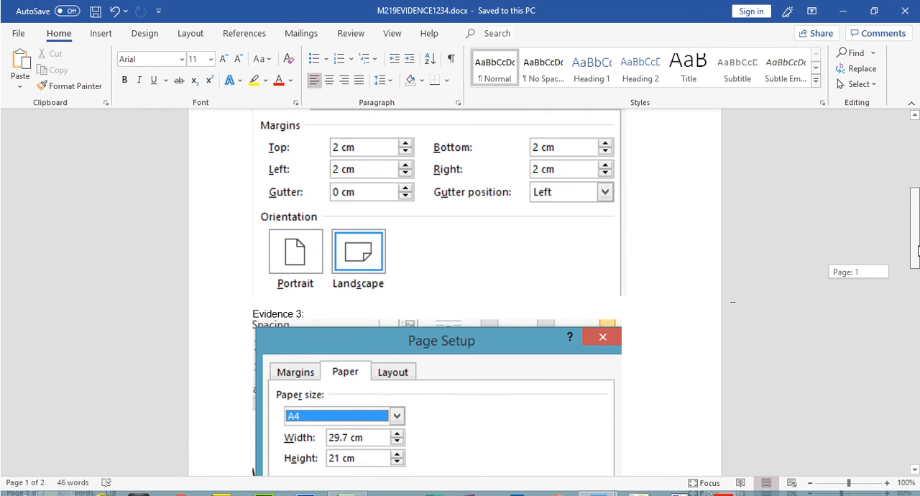
left_click_drag(918, 251, 918, 255)
left_click_drag(308, 259, 252, 247)
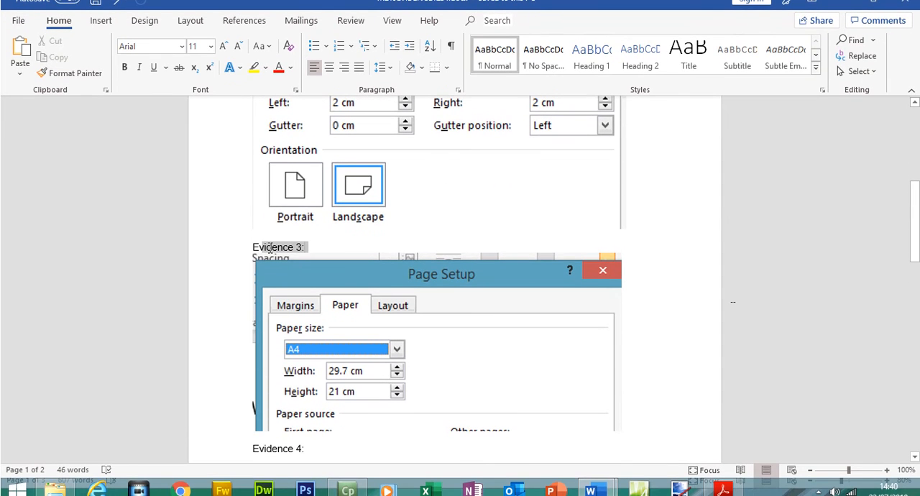
left_click_drag(916, 216, 916, 184)
left_click(378, 179)
left_click(392, 433)
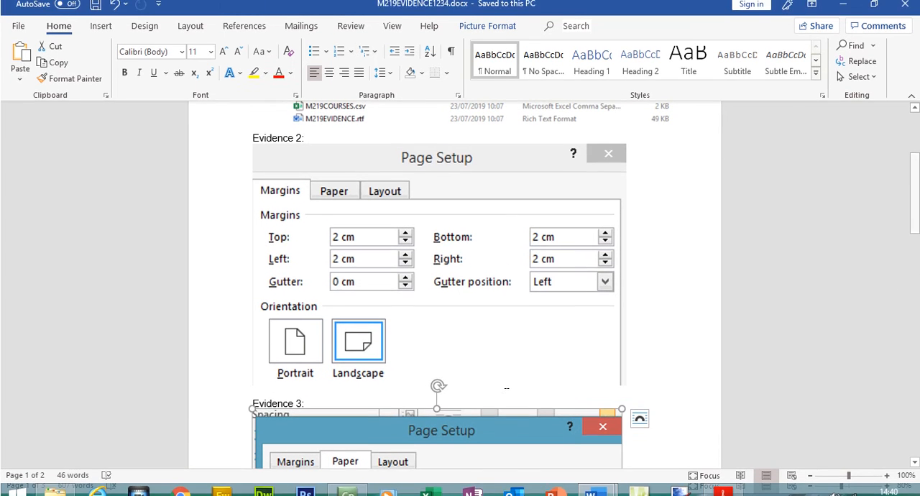
scroll(309, 234, "down", 5)
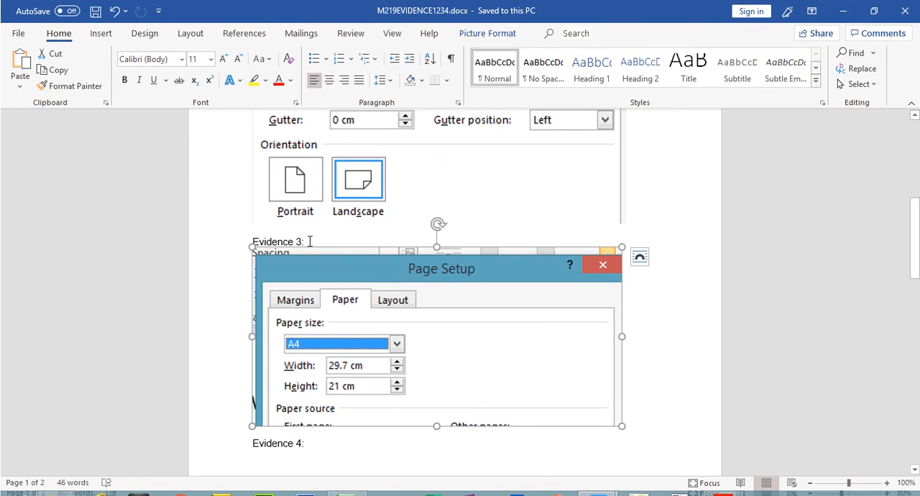
left_click_drag(309, 242, 253, 243)
key("ctrl+c")
right_click(265, 246)
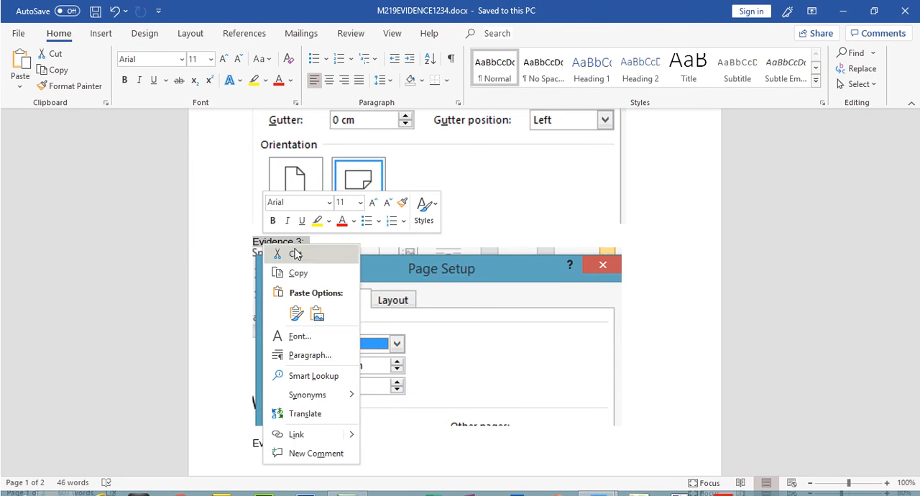
left_click(295, 254)
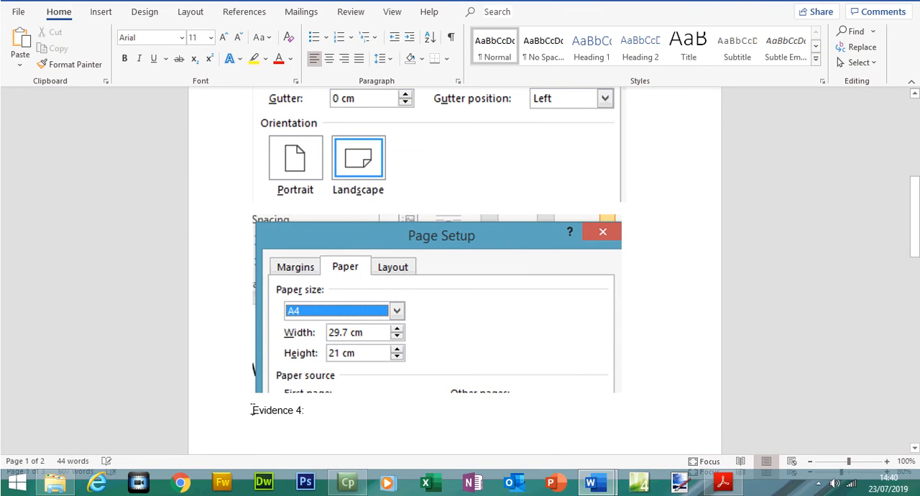
Insert a page break before "Evidence 4:" and paste the "Evidence 3:" heading above it on the new page.
key("ctrl+Return")
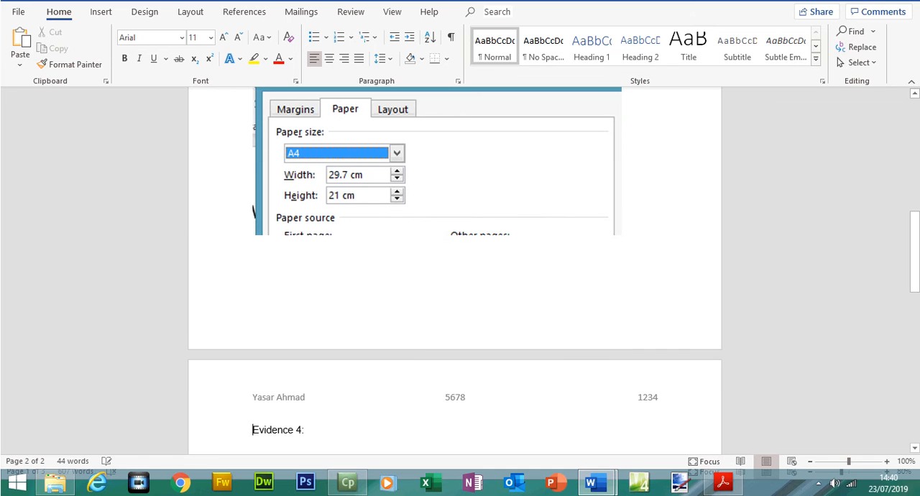
key("Return")
key("ctrl+v")
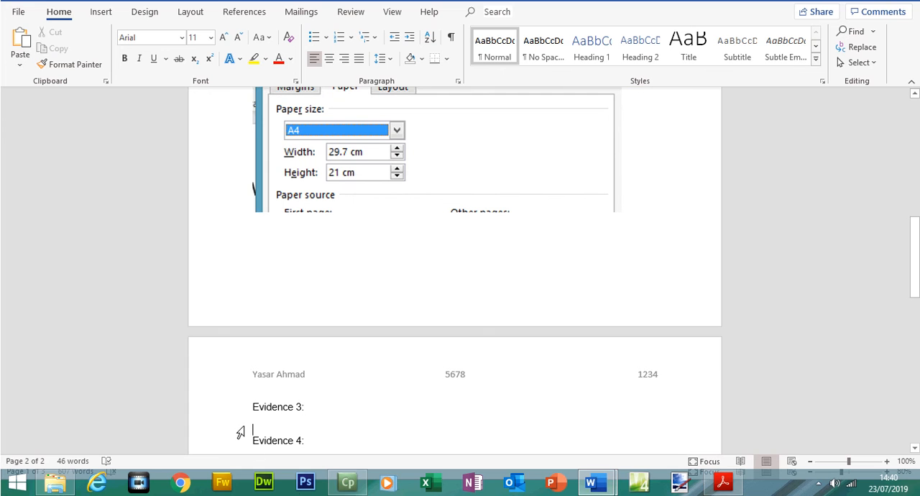
Capture ARC-Subhead's Modify Style settings in A190XINFO and paste the screenshot under "Evidence 3:" in the evidence document.
mouse_move(591, 482)
left_click(666, 405)
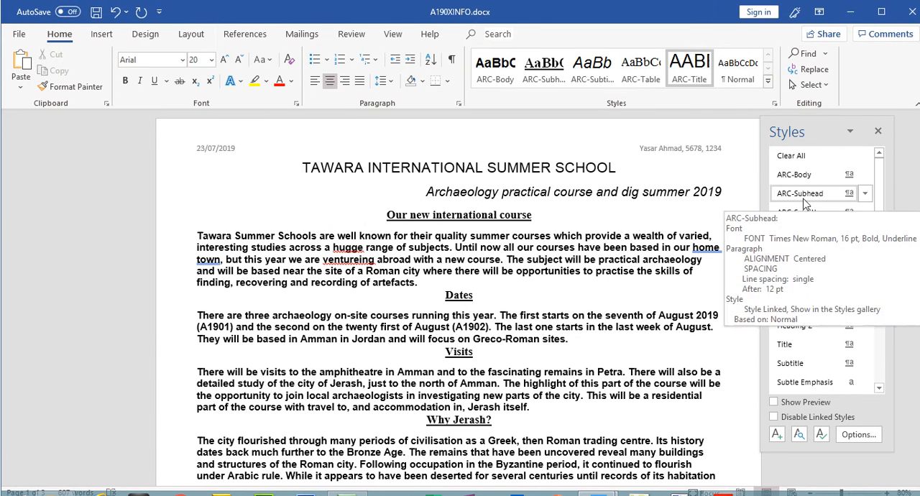
right_click(805, 205)
left_click(783, 233)
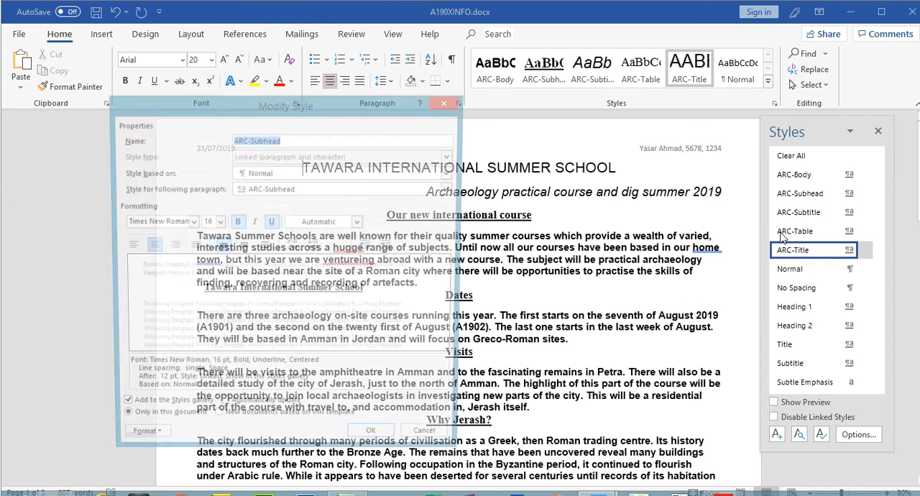
left_click(298, 139)
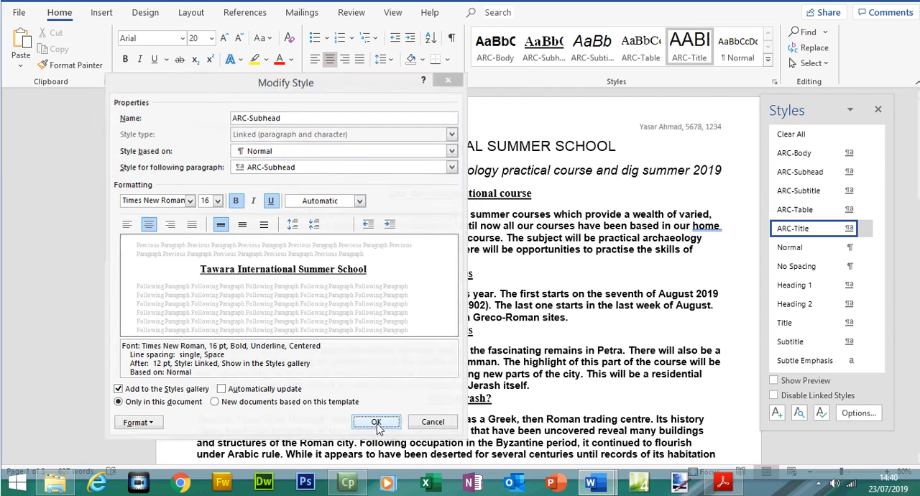
left_click(376, 443)
left_click(661, 410)
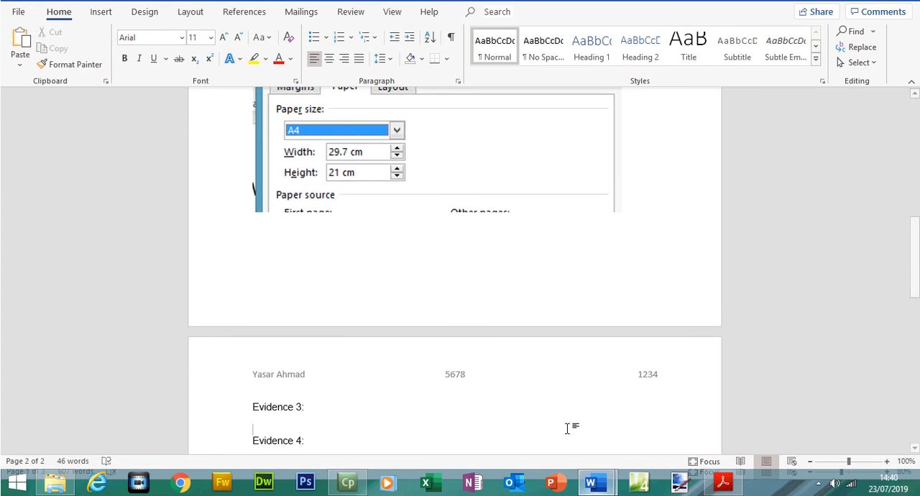
key("ctrl+v")
Crop the pasted screenshot to ARC-Subhead's properties and formatting settings, and enlarge it to about 7.22 by 16.7 cm.
left_click(443, 372)
left_click(804, 47)
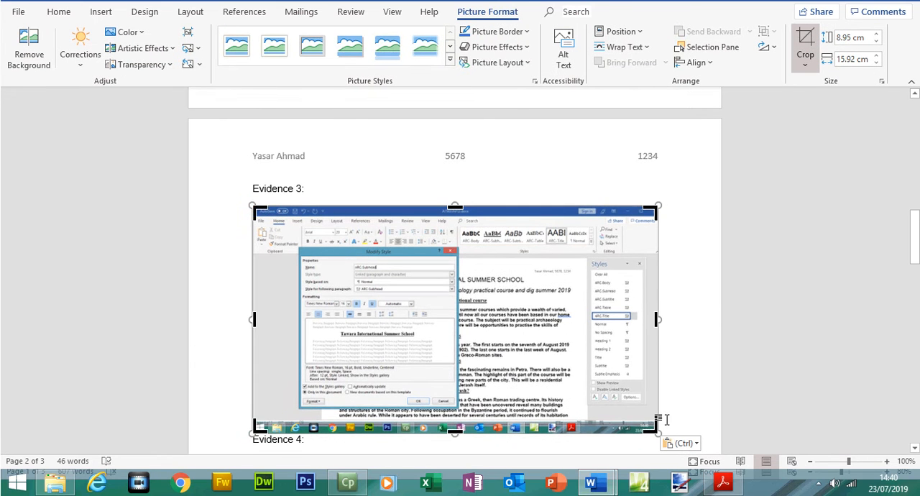
left_click_drag(651, 429, 453, 319)
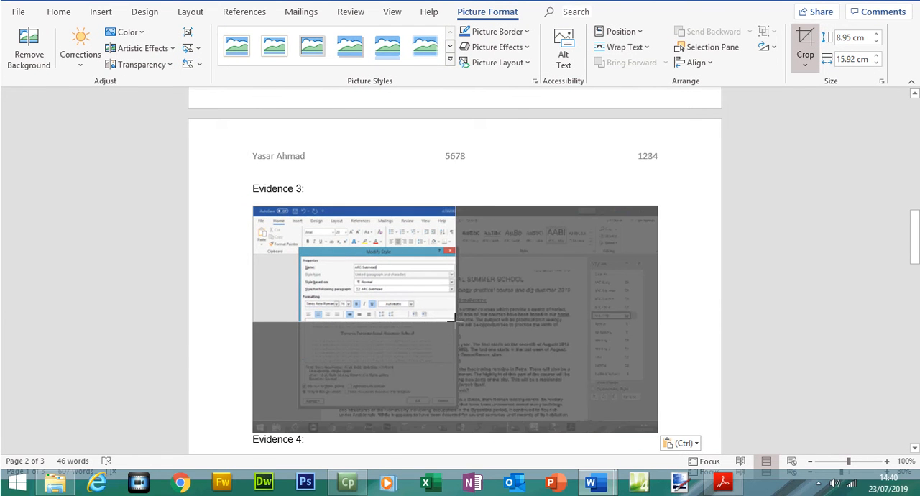
left_click_drag(257, 230, 302, 276)
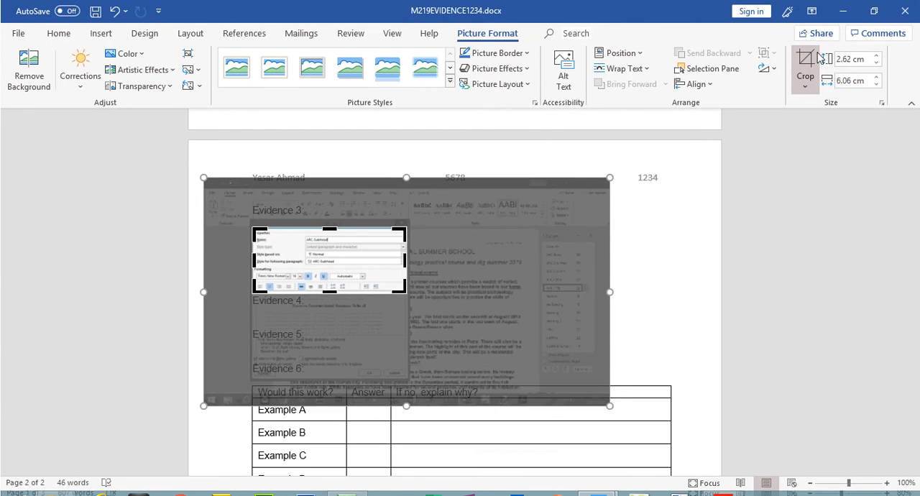
left_click(812, 63)
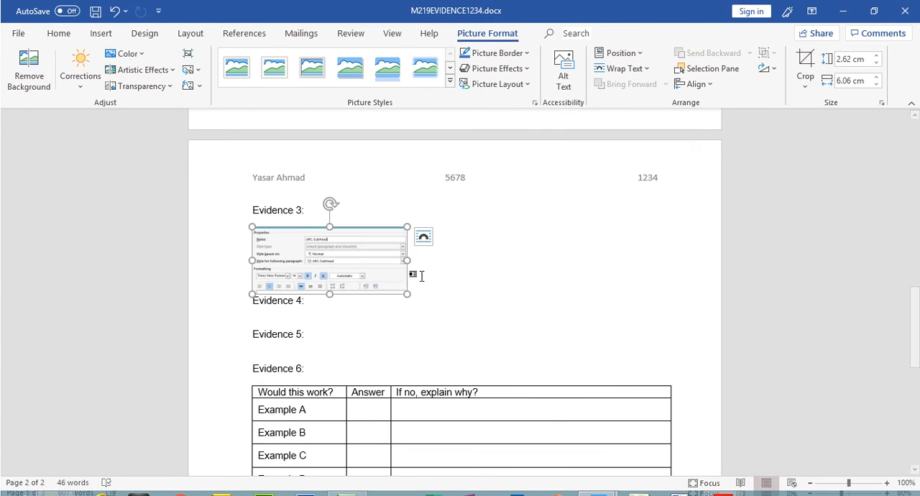
left_click_drag(435, 302, 678, 359)
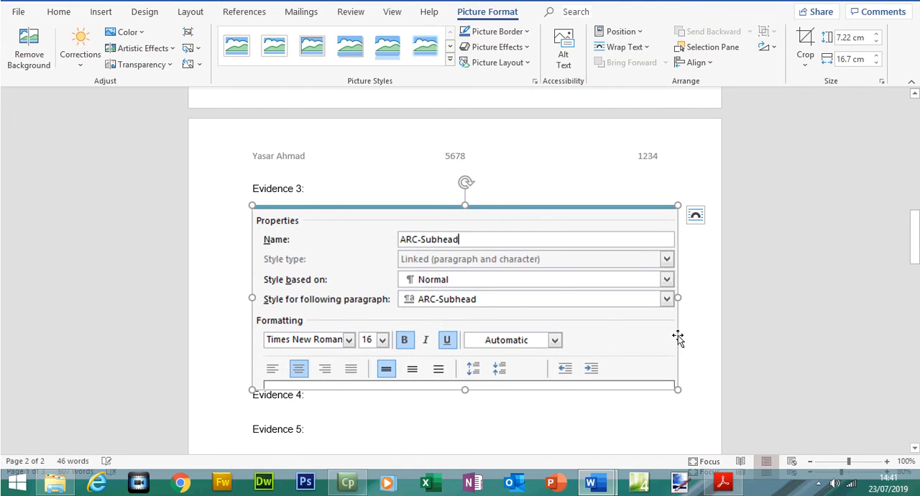
Return to the question paper, reread the instruction to correct only incorrect settings, and highlight the whole ARC-Subhead row.
left_click(723, 482)
left_click_drag(406, 332, 580, 338)
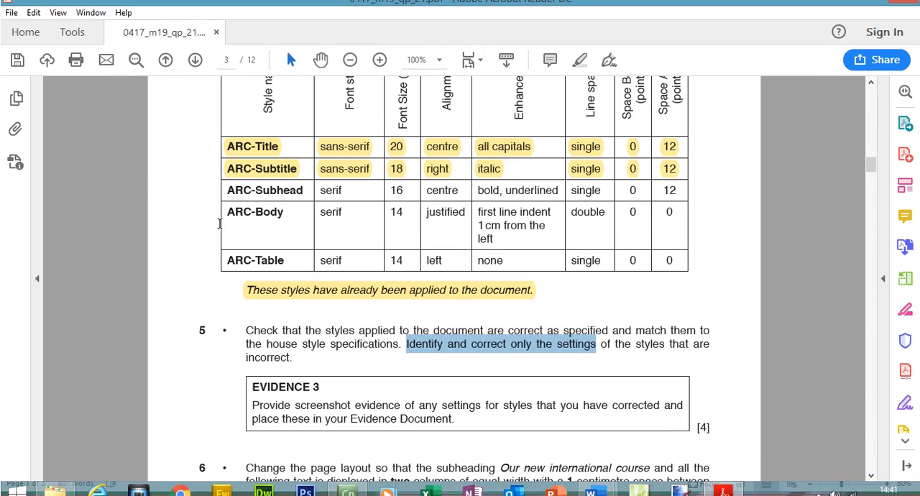
left_click_drag(227, 200, 691, 200)
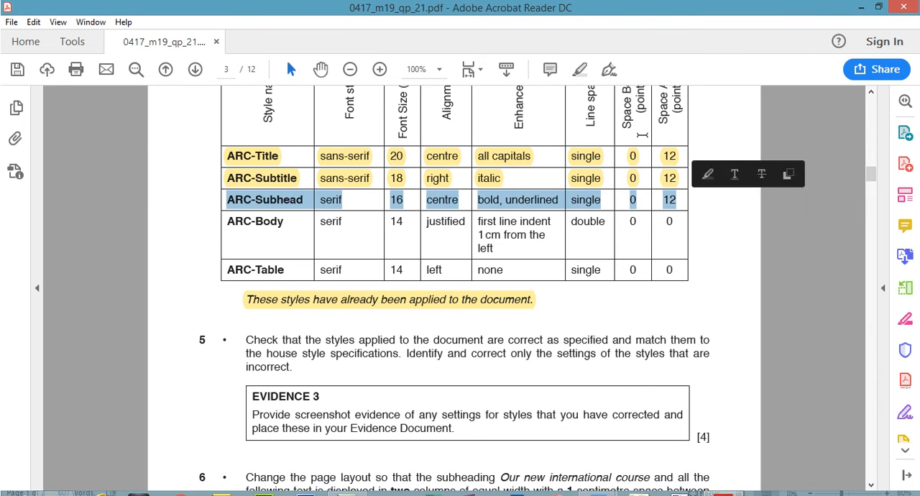
left_click(581, 73)
Check ARC-Body's specified font style in the house style table and return to A190XINFO to inspect that style.
left_click_drag(232, 218, 347, 217)
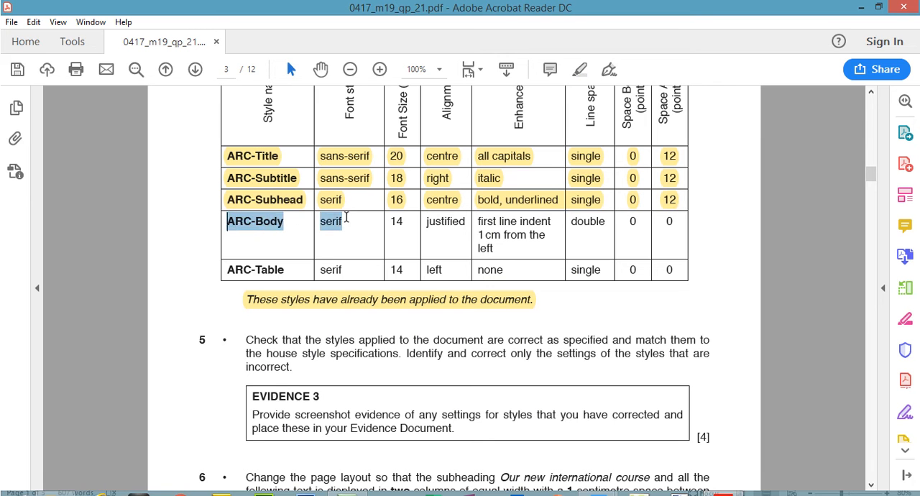
left_click(725, 495)
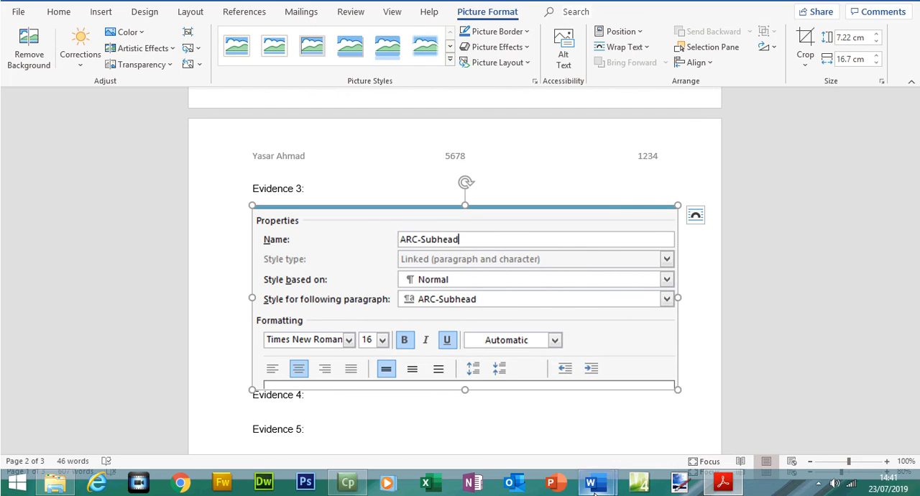
mouse_move(591, 483)
left_click(669, 432)
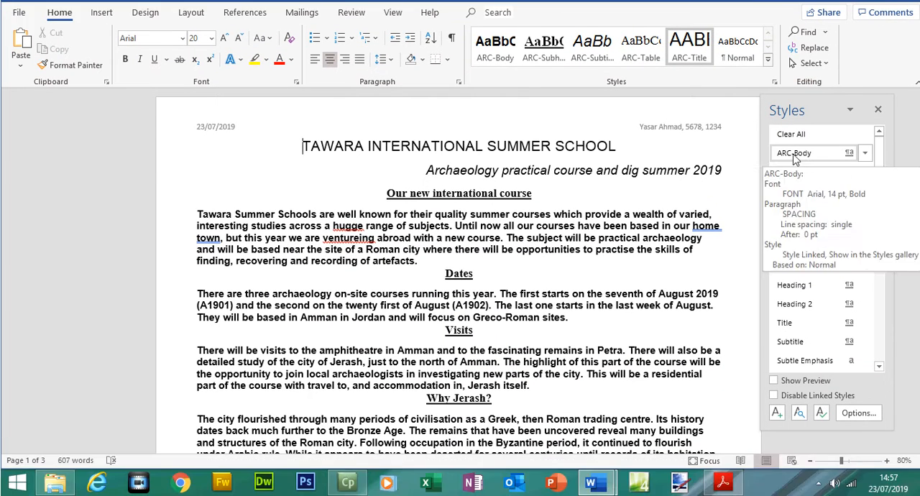
Open ARC-Body's style settings for modification and set its font to Times New Roman.
left_click(864, 174)
left_click(738, 213)
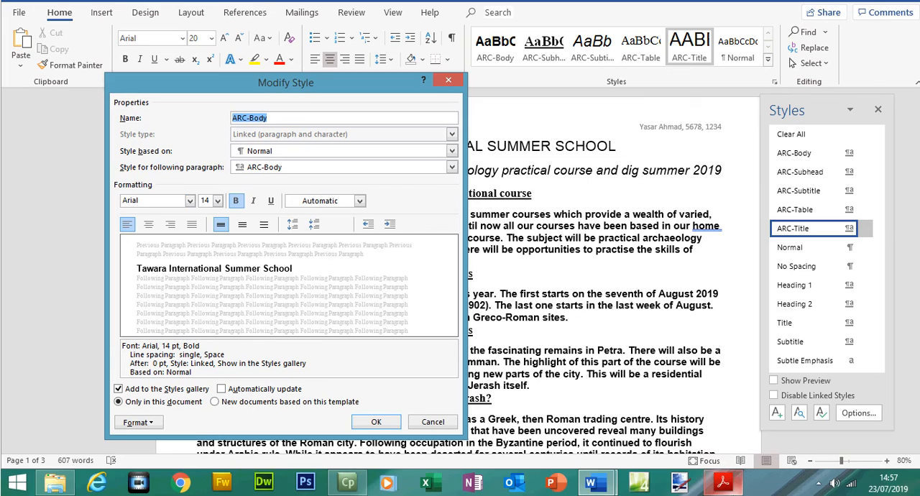
left_click(722, 482)
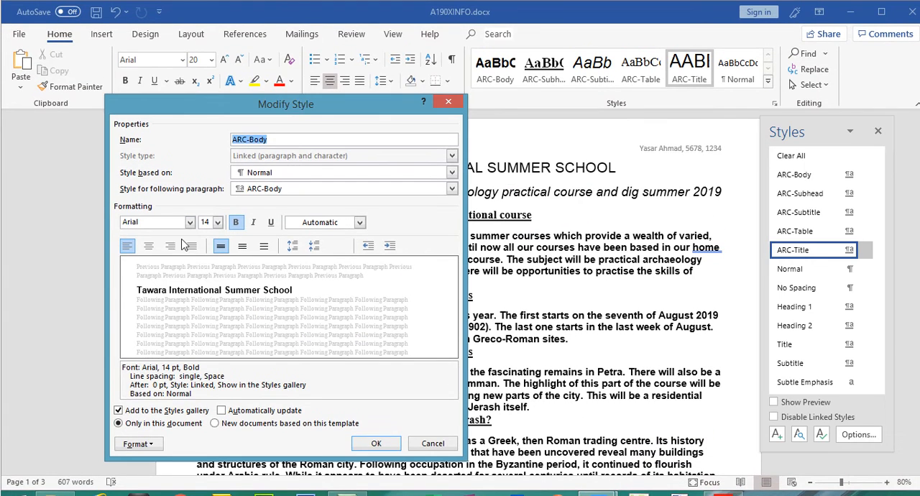
left_click(189, 222)
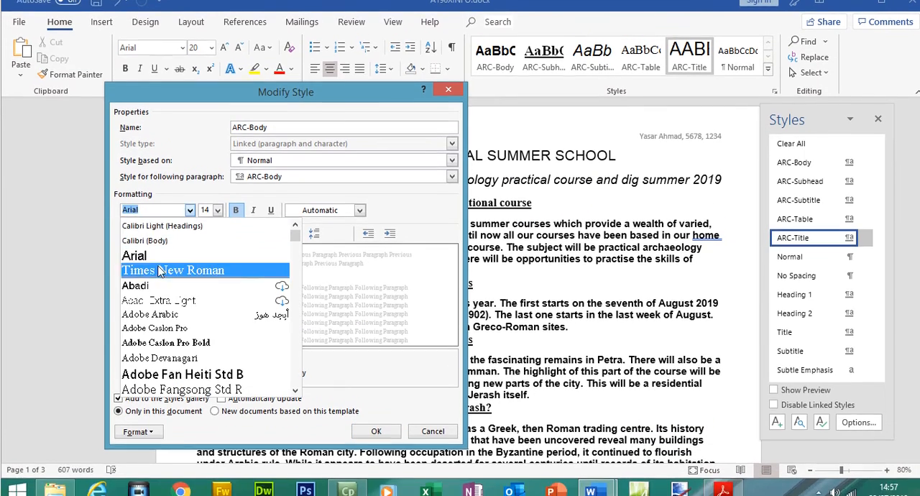
left_click(144, 261)
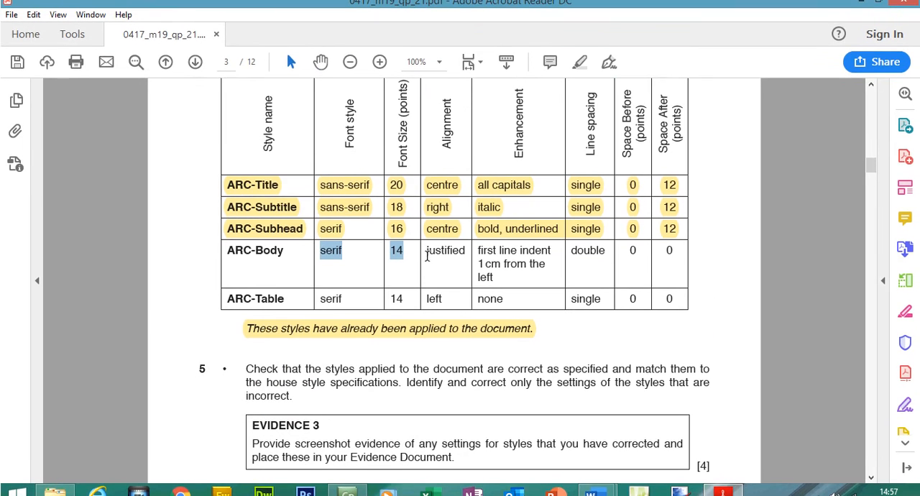
Mark ARC-Body's required alignment in the house style table and set the style to justified, confirming it in its paragraph settings.
left_click_drag(428, 243, 463, 244)
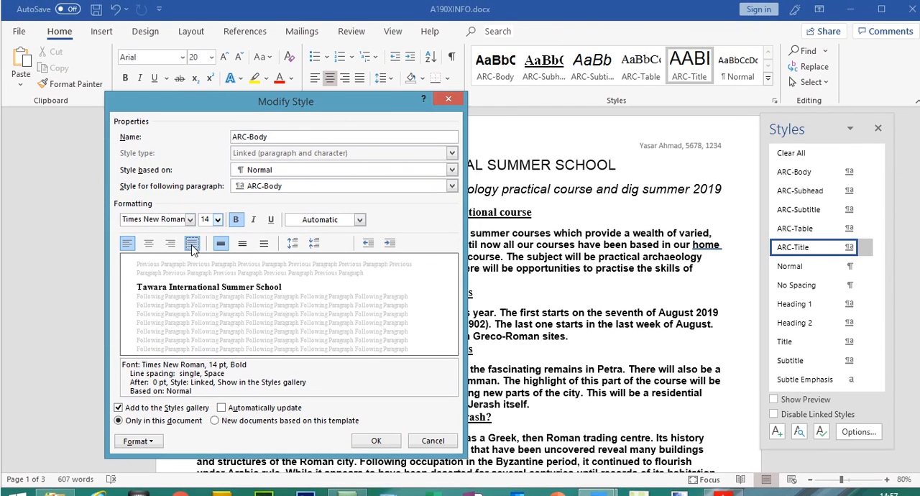
left_click(192, 244)
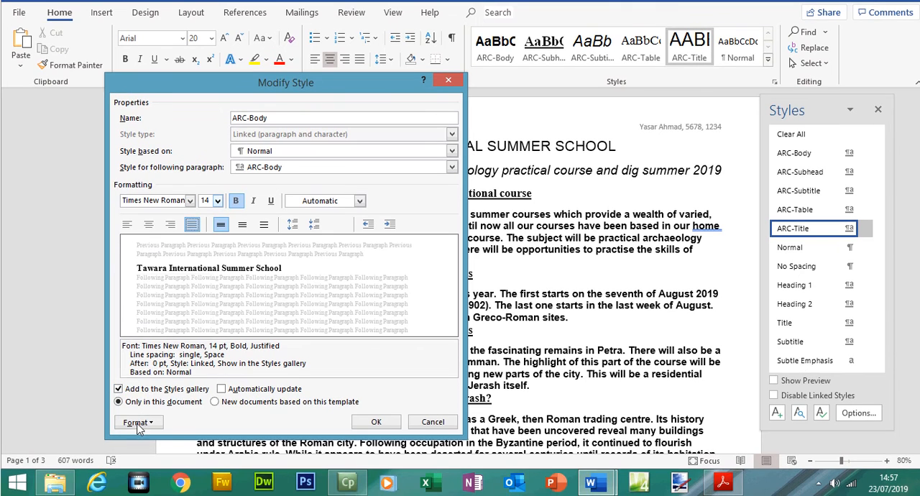
left_click(137, 422)
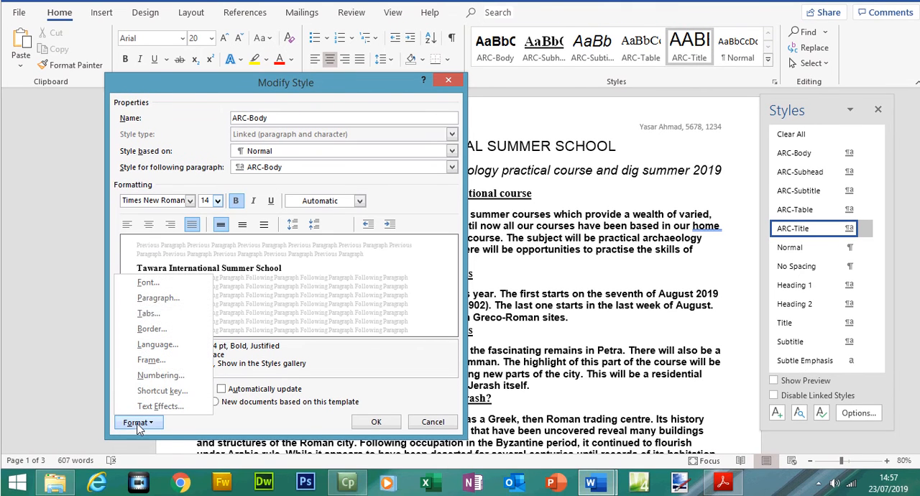
left_click(154, 297)
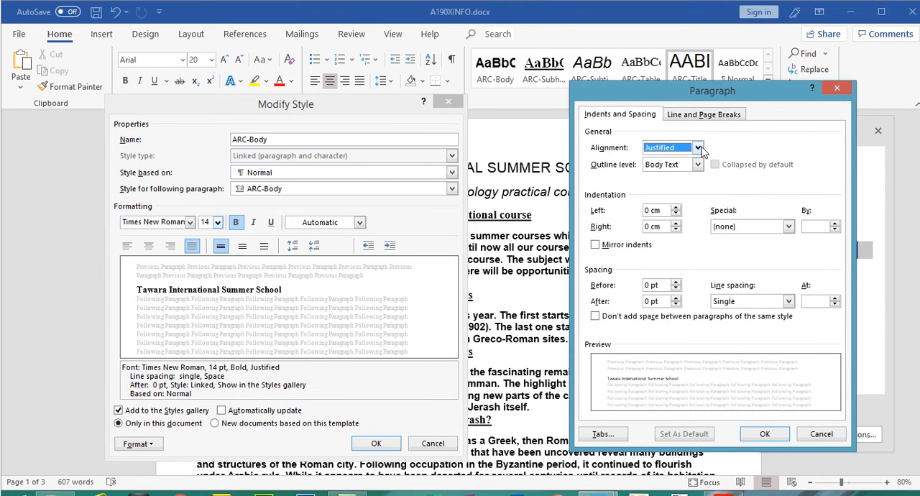
left_click(698, 148)
left_click(680, 187)
left_click(765, 432)
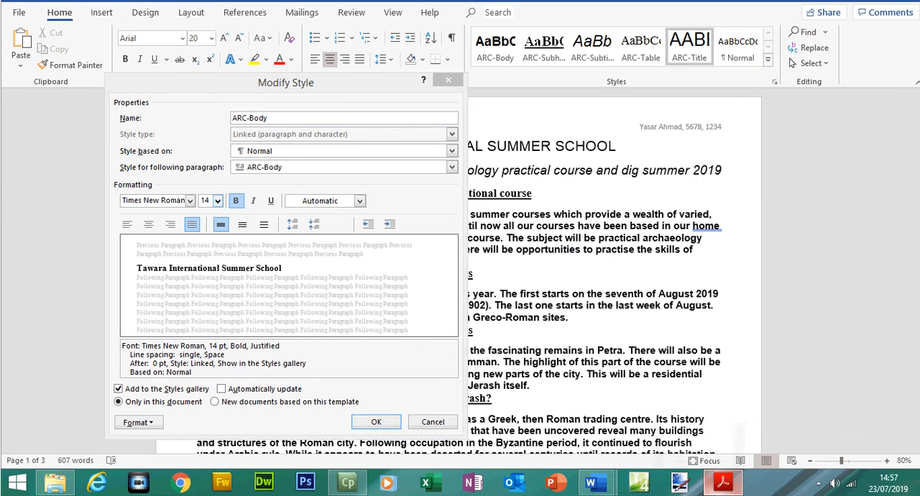
Check ARC-Body's enhancement requirement in the house style table and remove bold from the style.
left_click(723, 485)
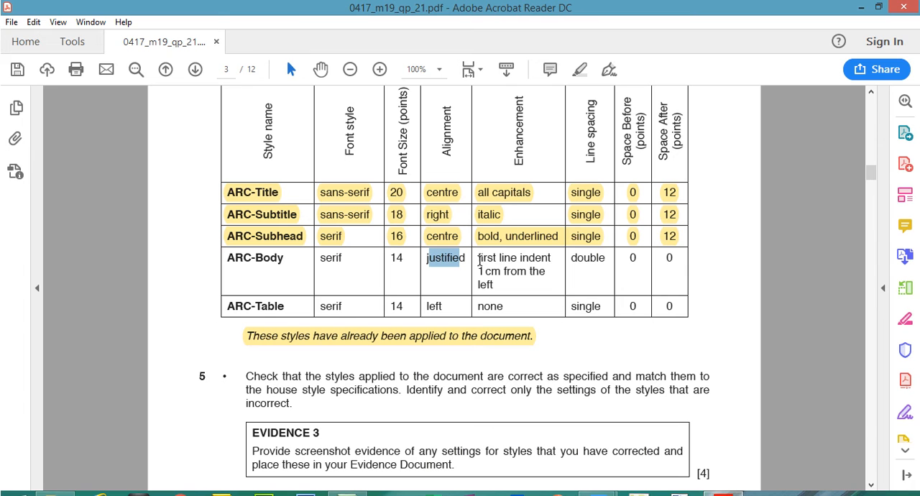
left_click_drag(479, 263, 504, 294)
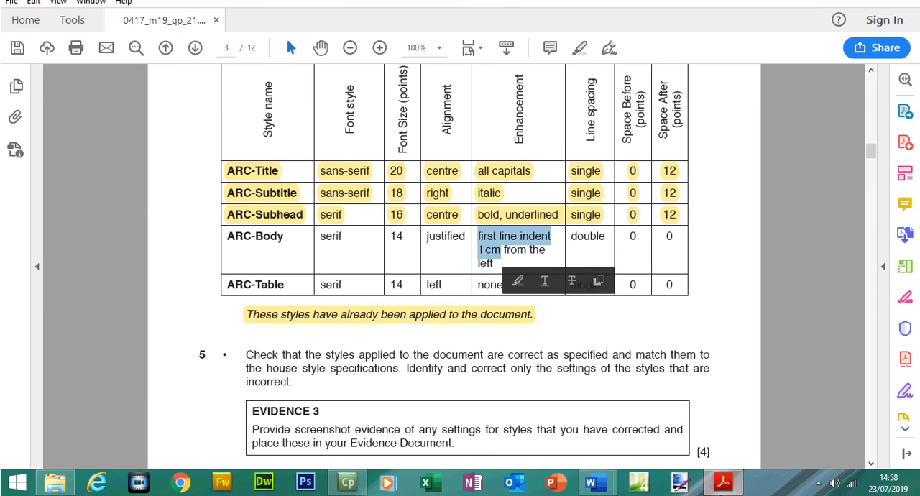
left_click(722, 483)
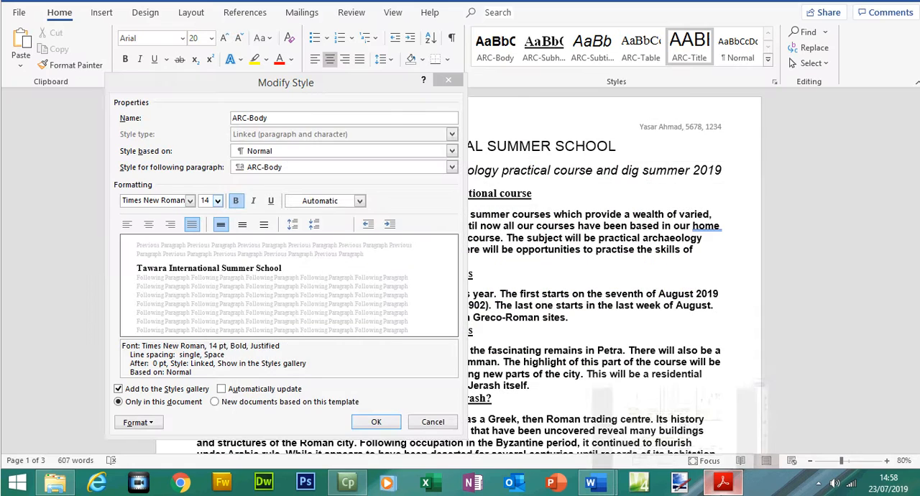
left_click(237, 223)
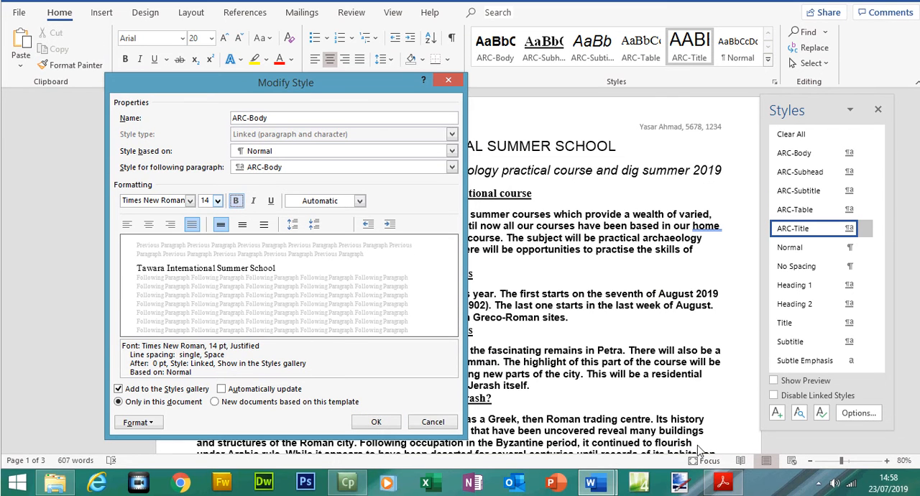
left_click(723, 482)
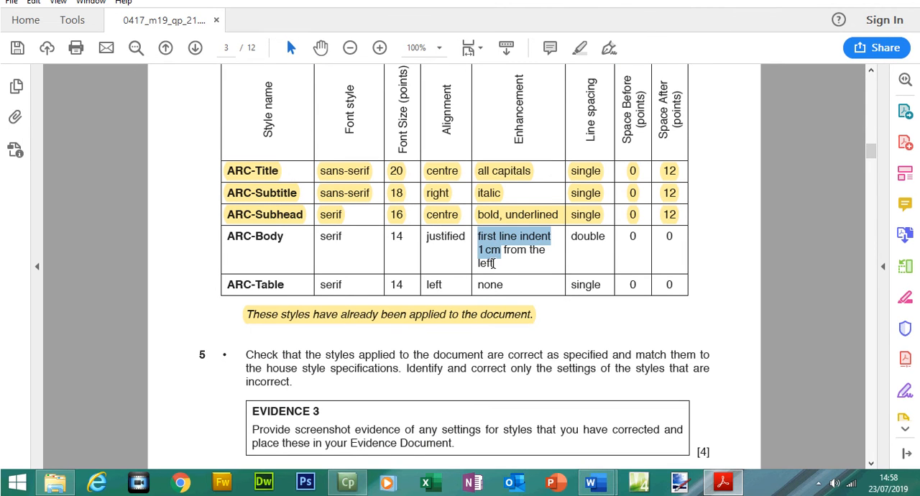
left_click(723, 482)
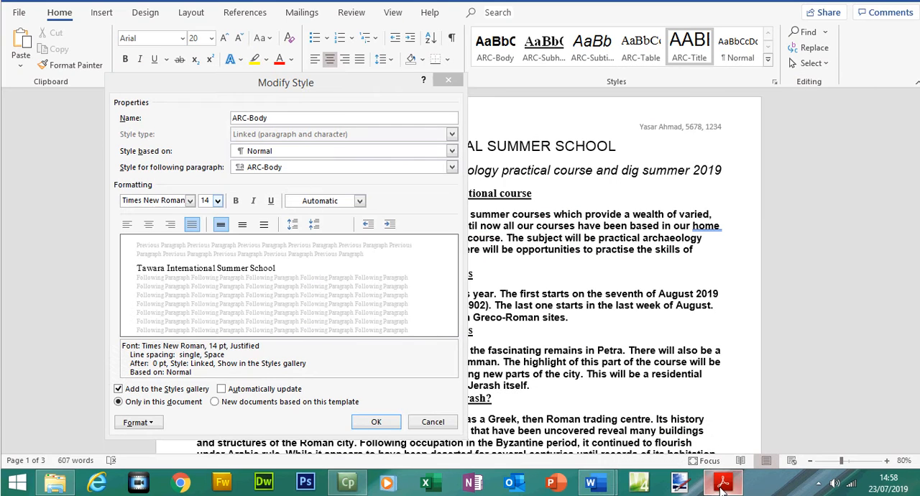
Give ARC-Body a first line indent of 1.00 cm in its paragraph settings.
left_click(157, 423)
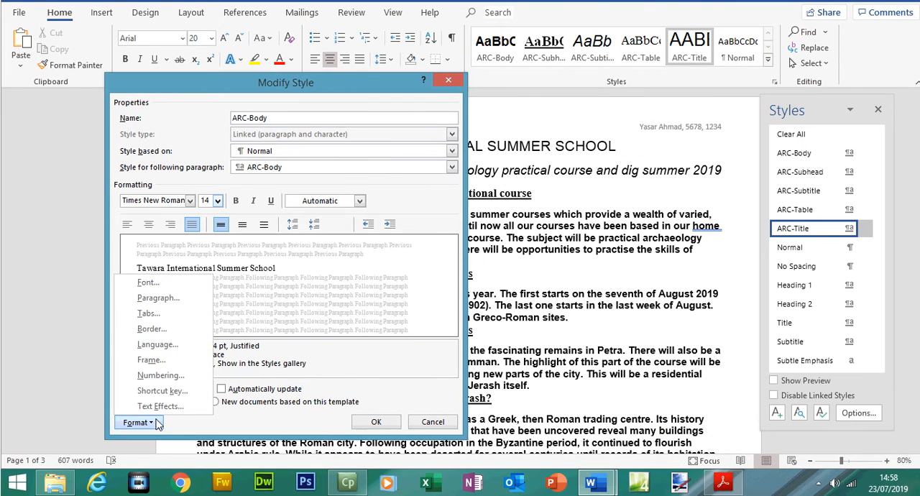
left_click(167, 299)
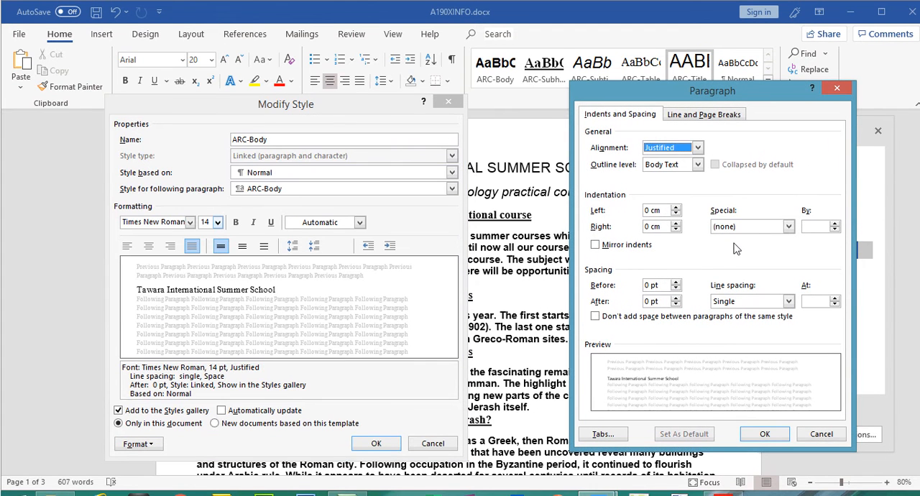
left_click(649, 211)
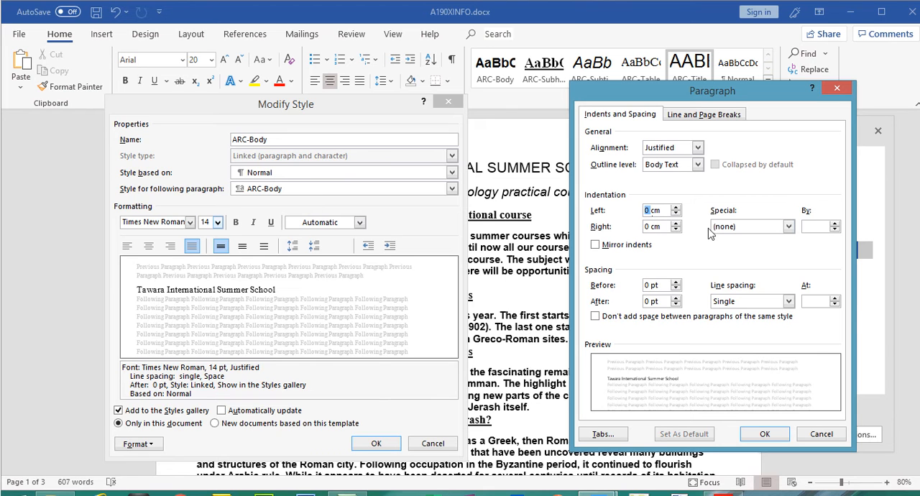
left_click(788, 227)
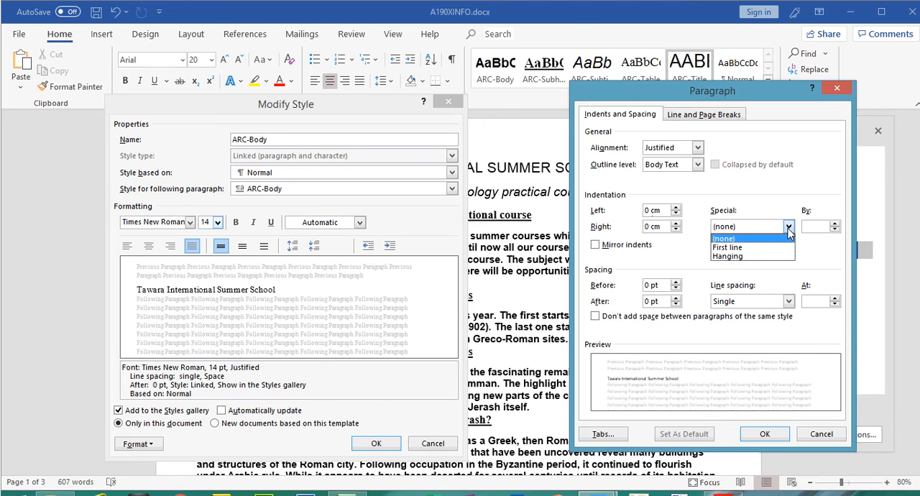
left_click(754, 248)
left_click_drag(819, 226, 812, 226)
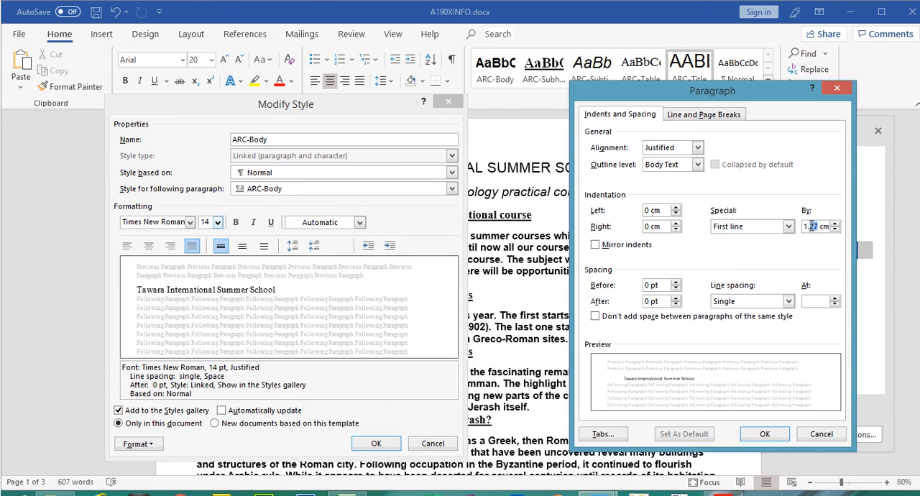
type("00")
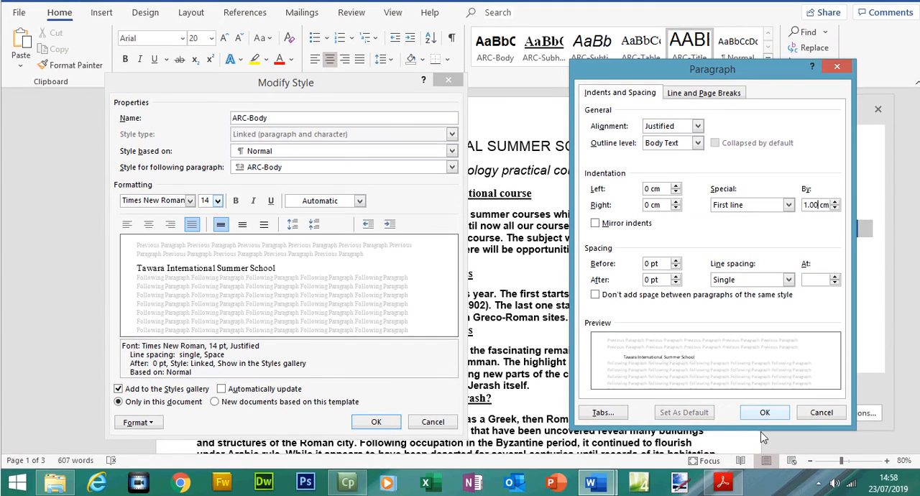
left_click(763, 415)
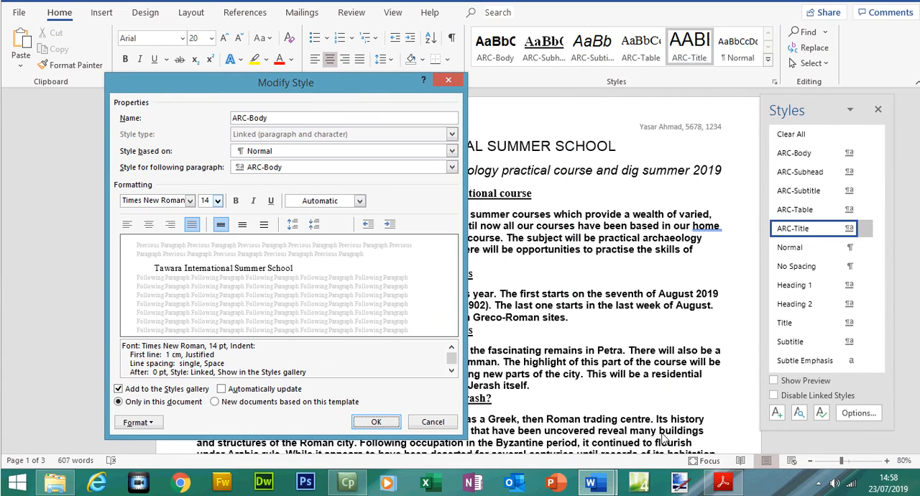
Check ARC-Body's required line spacing in the house style table and set the style to double line spacing.
left_click(723, 483)
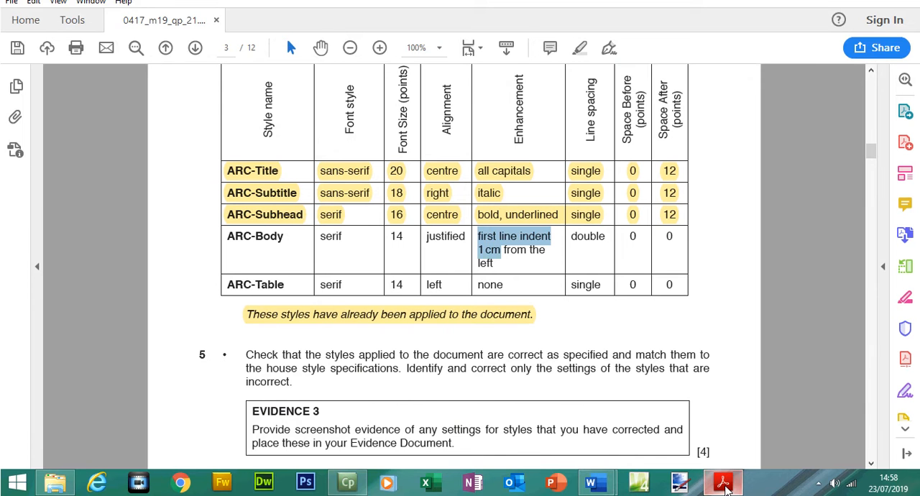
double_click(588, 242)
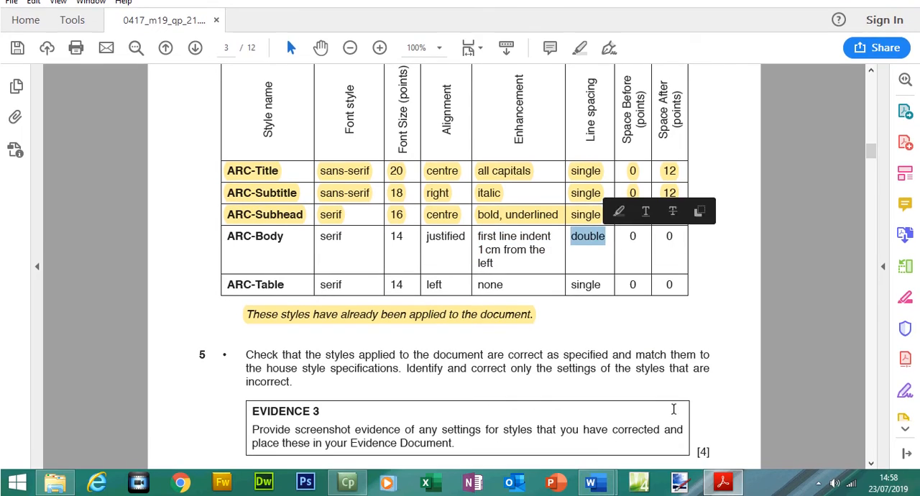
key("alt+Tab")
left_click(221, 245)
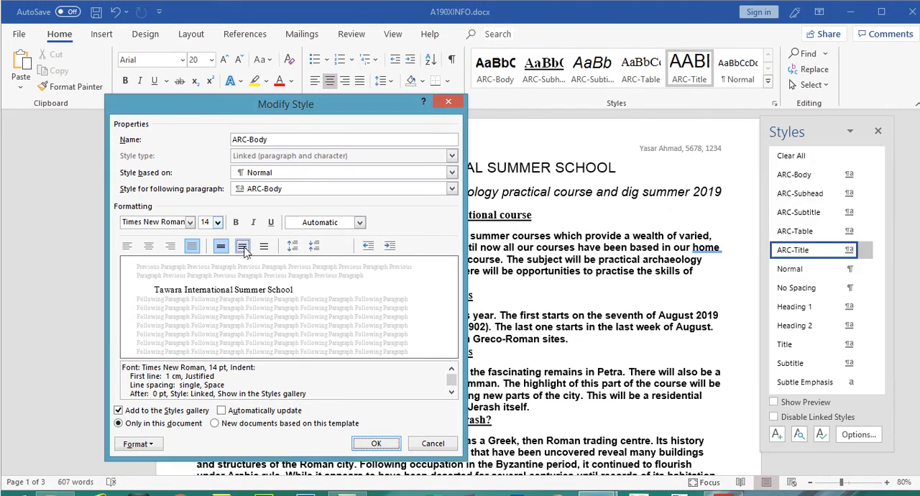
left_click(243, 246)
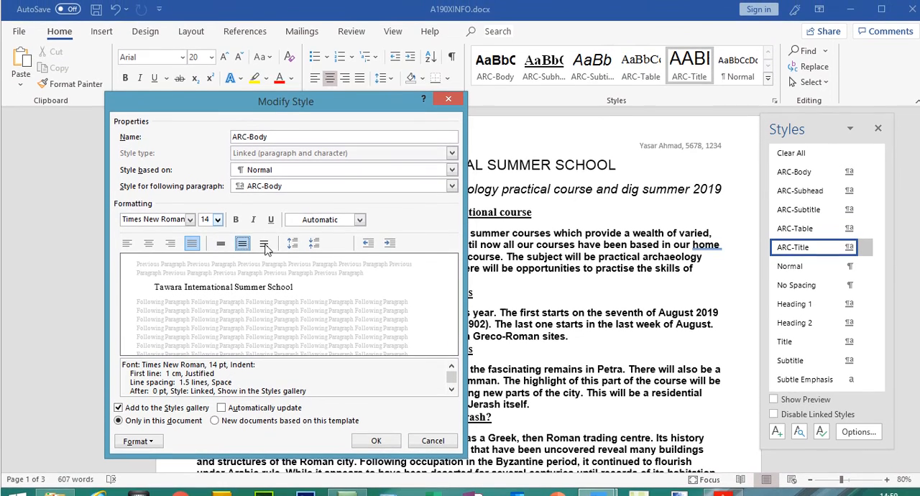
left_click(264, 224)
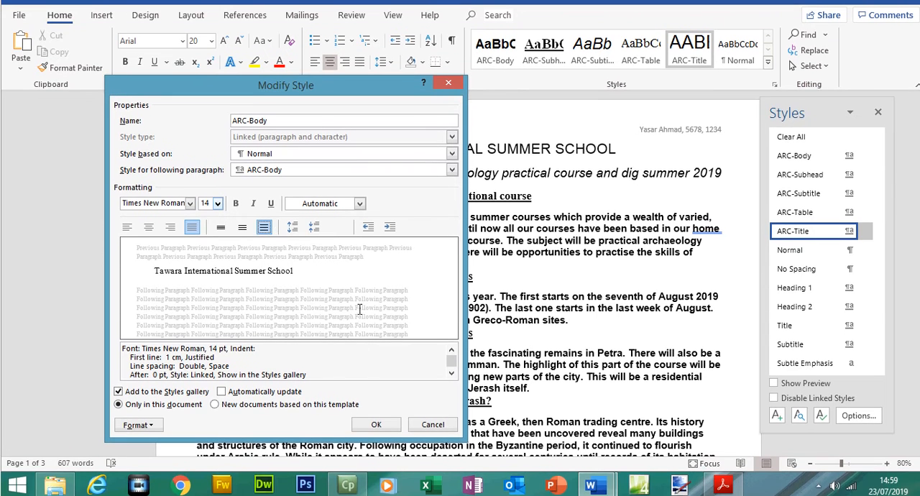
Compare ARC-Body's required space before and after in the house style table with the style's paragraph settings.
left_click(723, 484)
left_click_drag(628, 248, 675, 248)
left_click(725, 491)
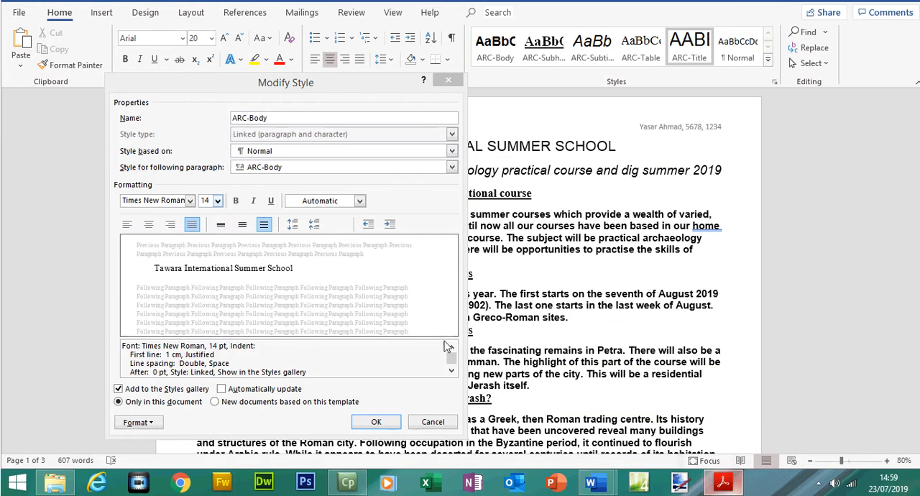
left_click(148, 423)
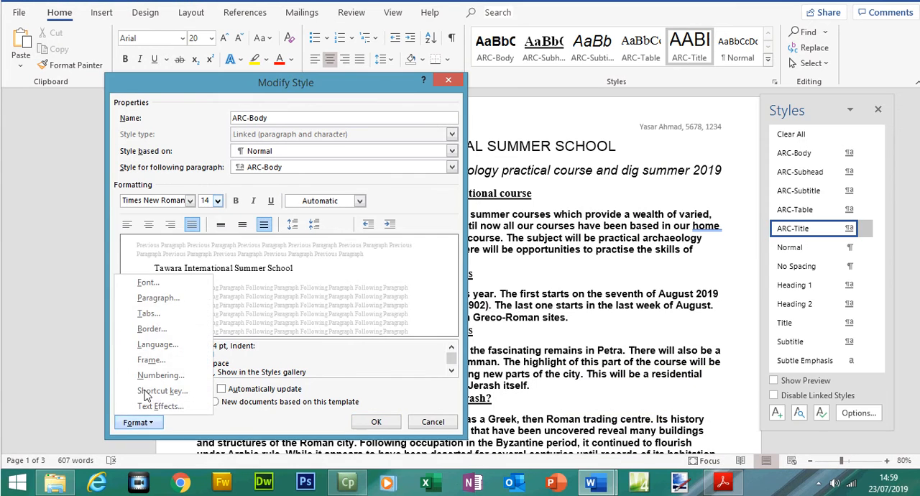
left_click(160, 301)
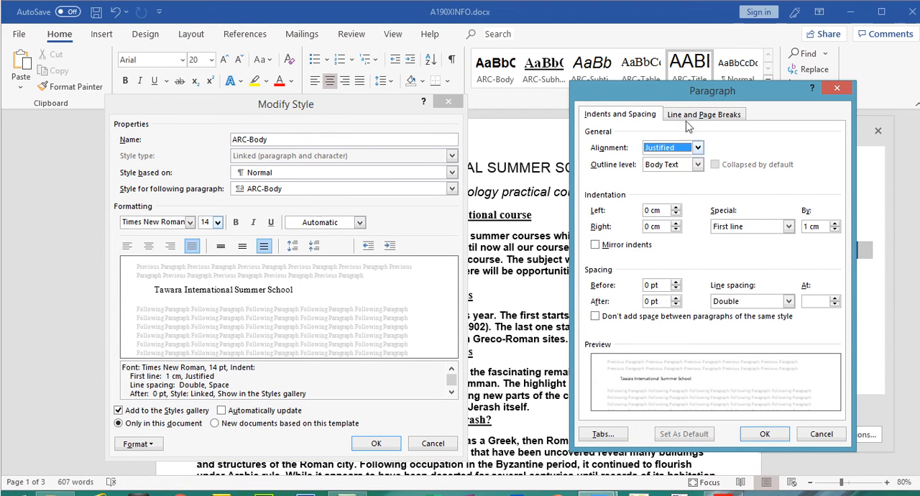
Place the Paragraph dialog beside Modify Style so both sets of values are readable, and apply the ARC-Body corrections.
left_click_drag(658, 70, 560, 103)
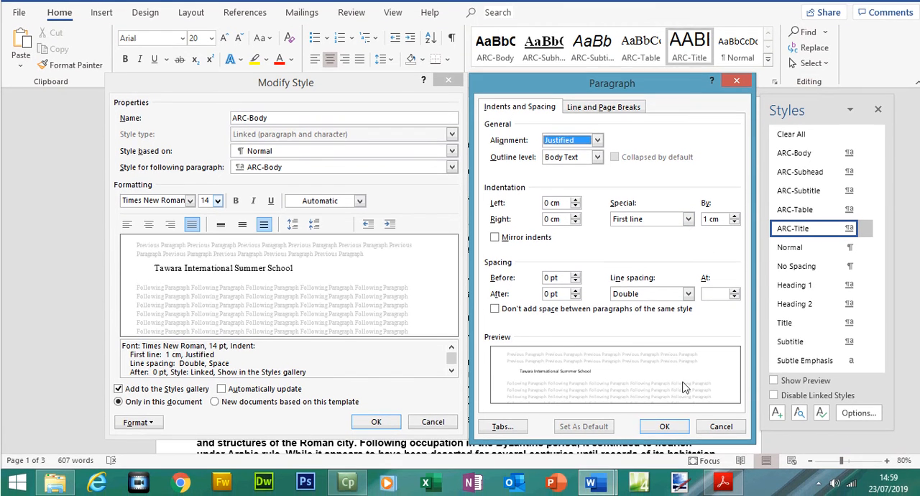
left_click(664, 429)
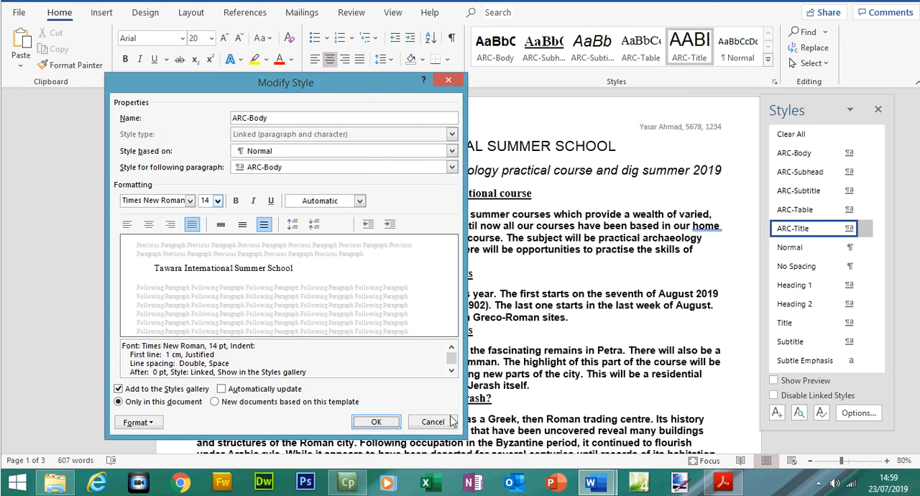
left_click(388, 421)
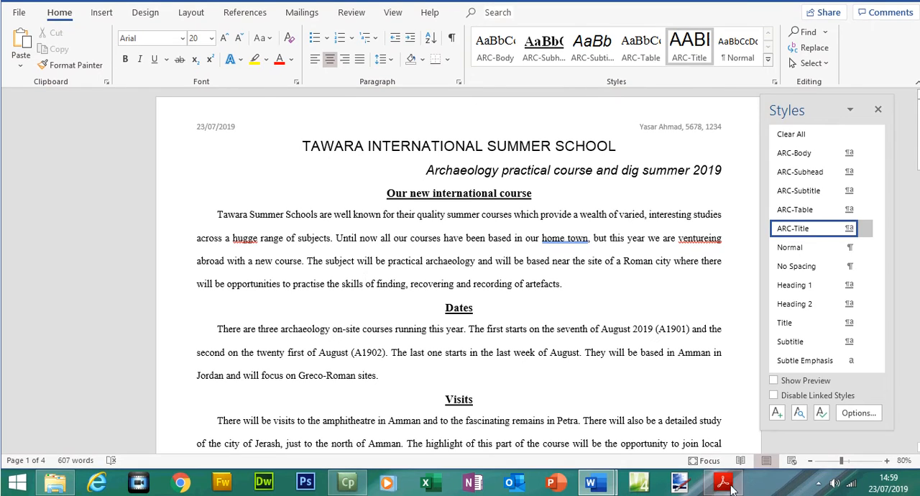
Switch to the Evidence Document and paste the ARC-Body settings screenshot on a new line below the ARC-Subhead picture under Evidence 3.
left_click(724, 486)
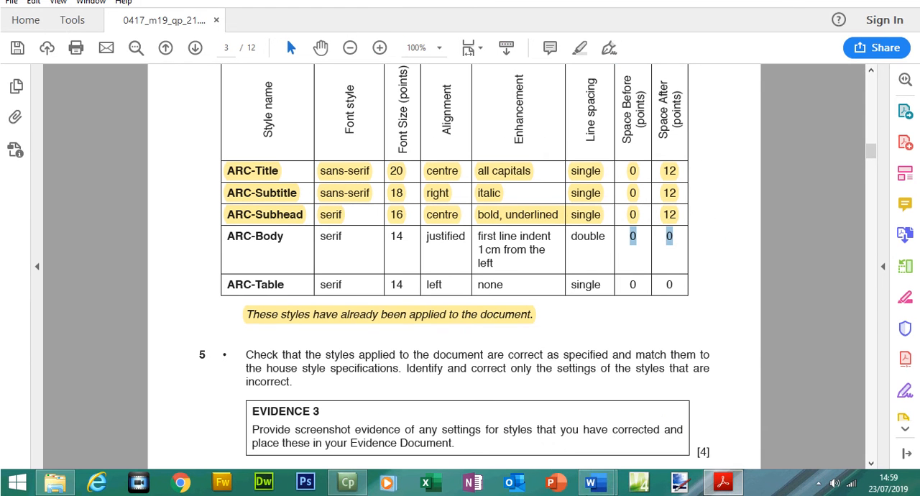
mouse_move(591, 483)
left_click(583, 438)
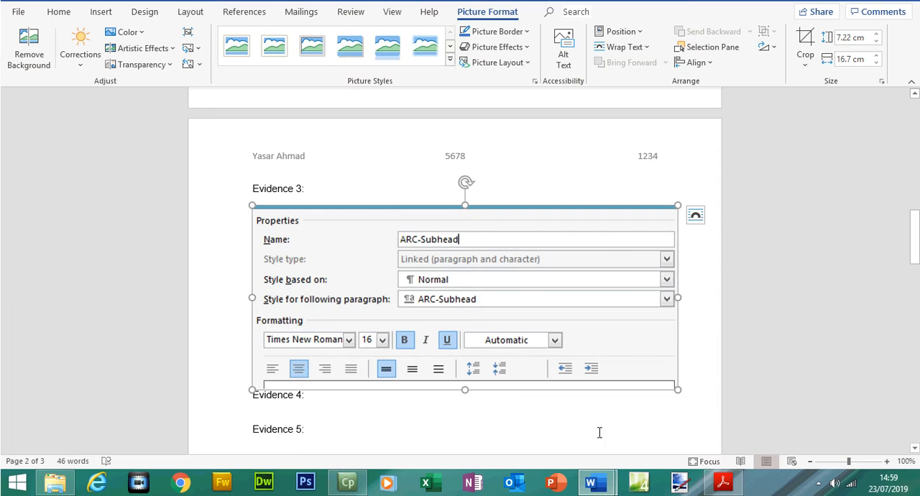
mouse_move(913, 237)
left_mouse_down()
mouse_move(913, 253)
mouse_move(912, 242)
left_mouse_up()
left_click(695, 279)
key("Return")
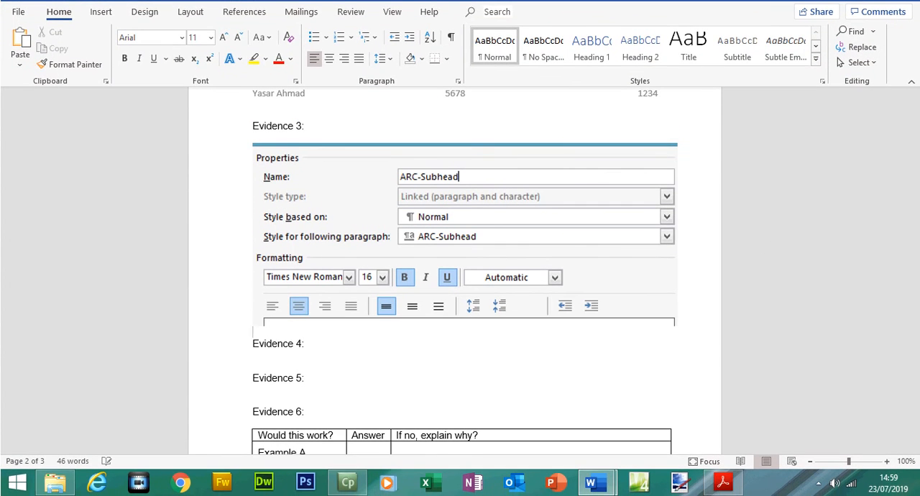
key("ctrl+v")
Crop the pasted ARC-Body screenshot so only the main Modify Style and Paragraph settings are kept.
double_click(501, 309)
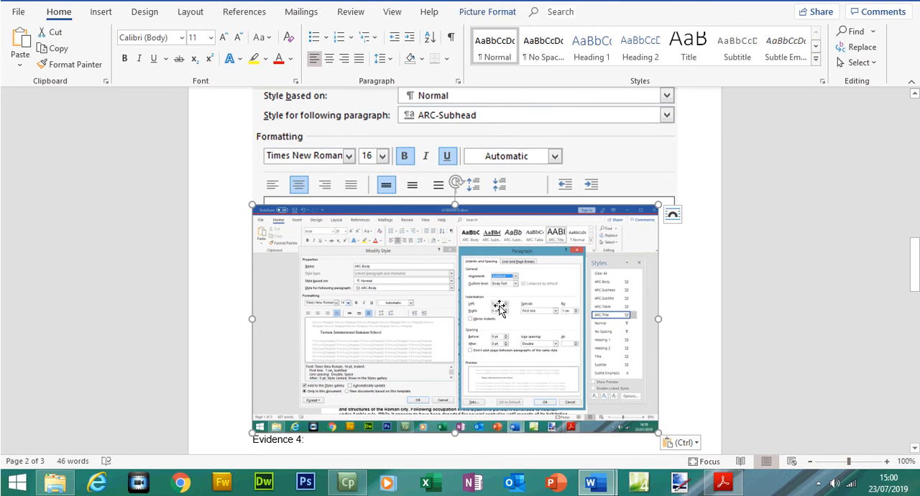
left_click(805, 60)
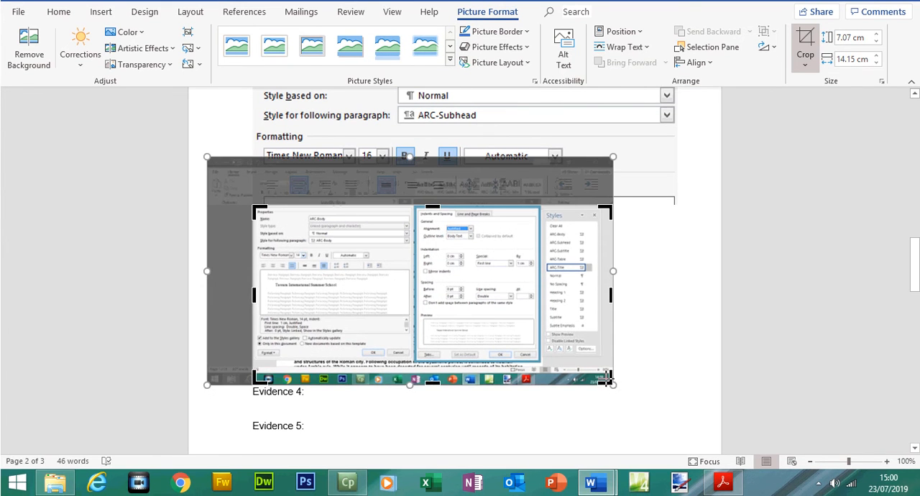
left_click_drag(610, 381, 694, 312)
left_click(806, 39)
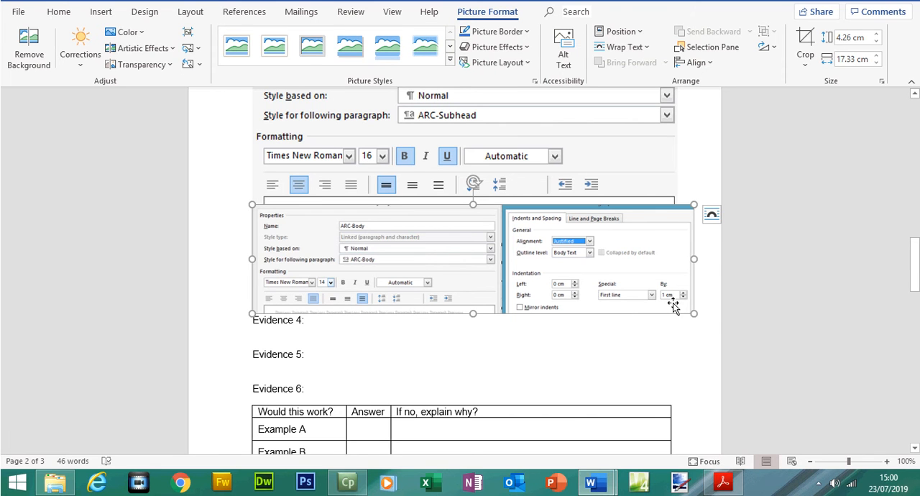
Enlarge the cropped ARC-Body picture to about 18.08 cm wide and add a blank line between it and the ARC-Subhead picture.
left_click_drag(695, 317, 711, 318)
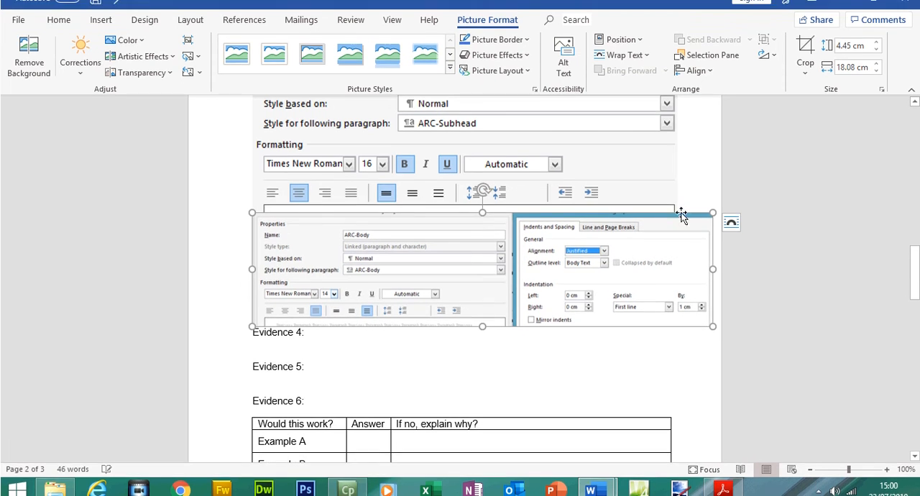
left_click(691, 194)
key("Return")
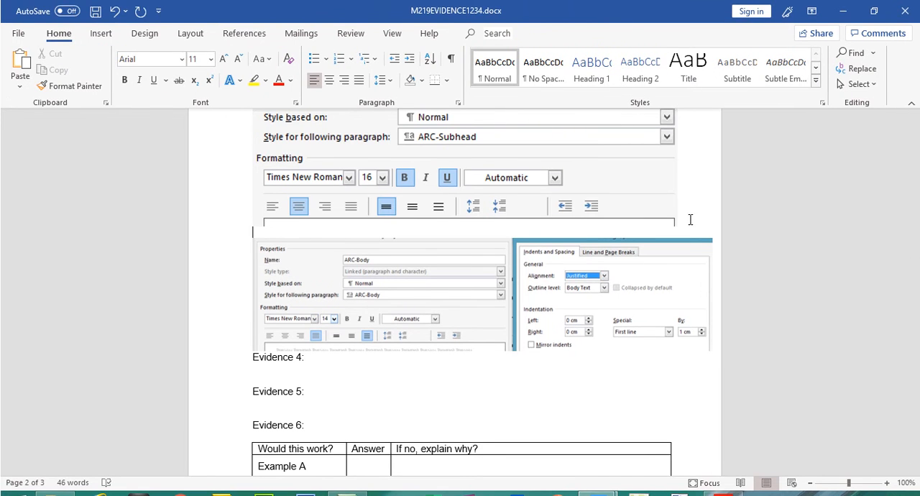
In the question paper PDF, highlight the ARC-Body row of the house style table.
left_click(723, 485)
left_click_drag(222, 242, 655, 255)
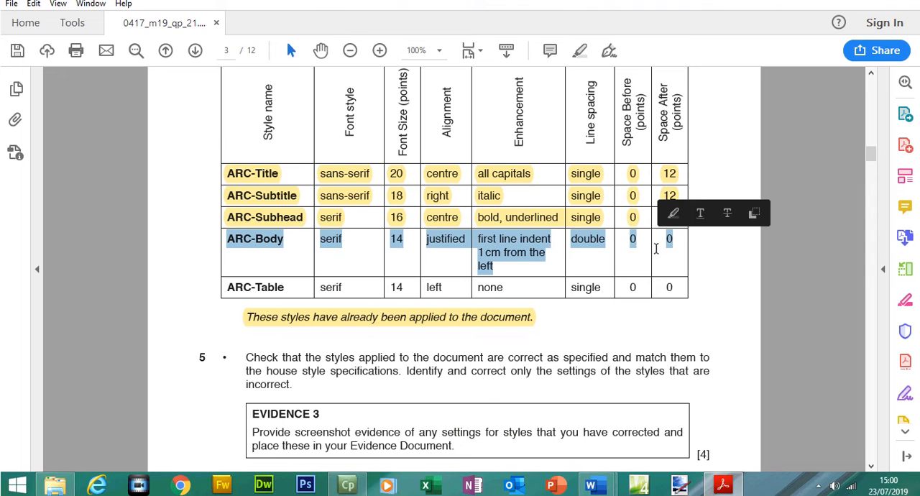
left_click(580, 70)
Check ARC-Table's required font style and size in the house style table and open the style for modification in A190XINFO.
left_click_drag(231, 282, 330, 284)
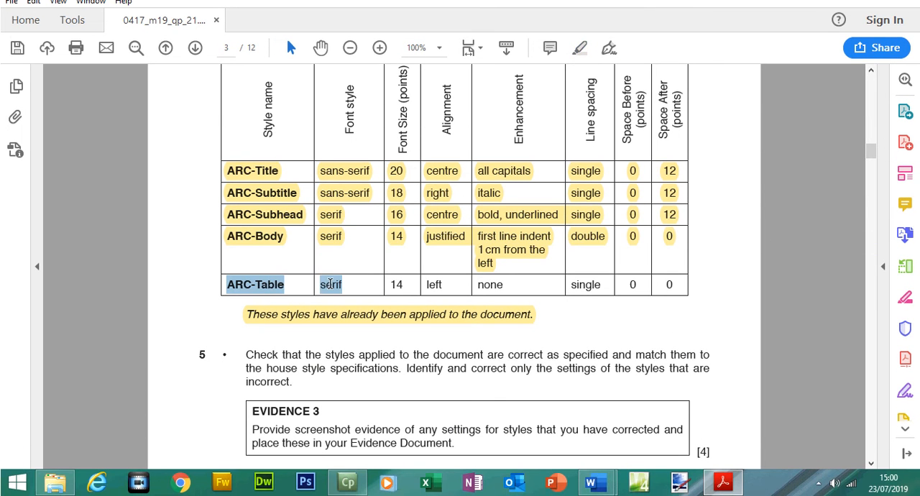
left_click_drag(400, 288, 401, 289)
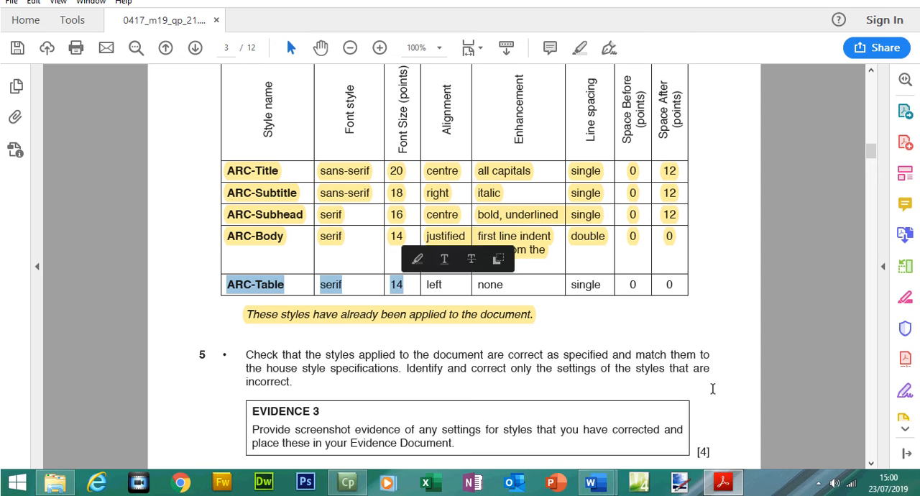
mouse_move(603, 489)
left_click(654, 430)
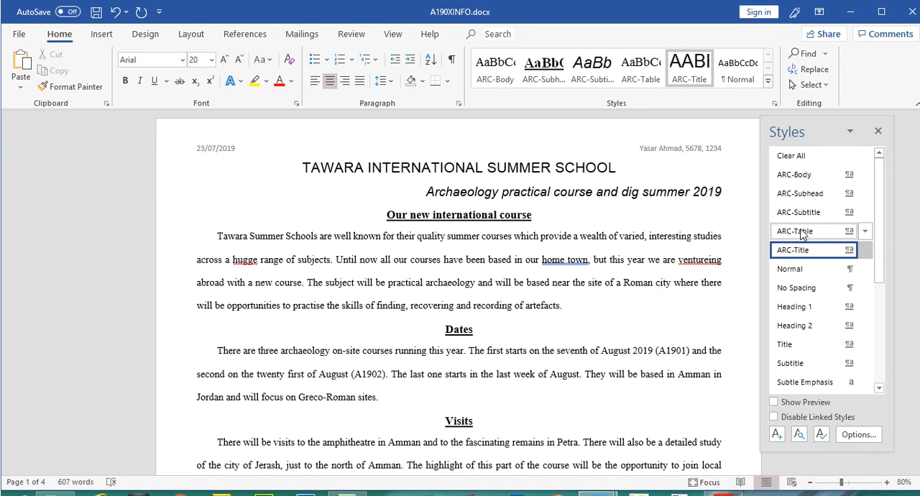
right_click(802, 234)
left_click(737, 269)
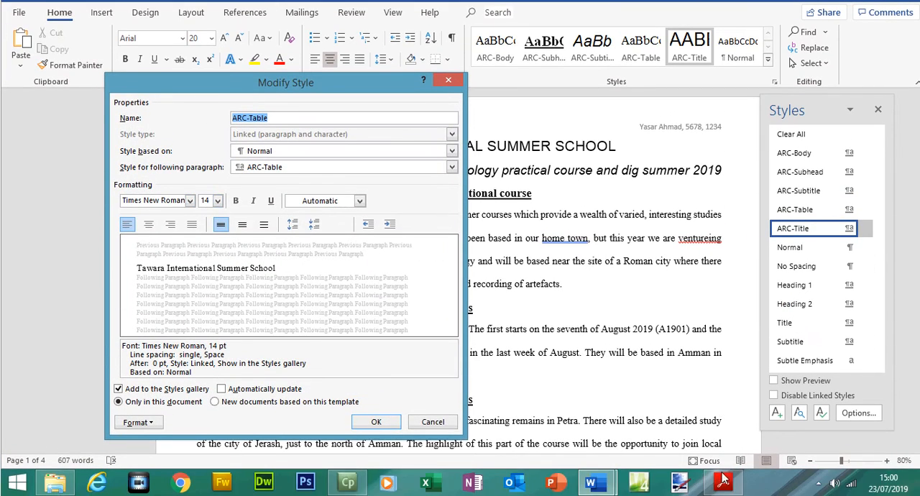
Compare ARC-Table's alignment, enhancement and line spacing in the house style table with the style's settings.
left_click(724, 483)
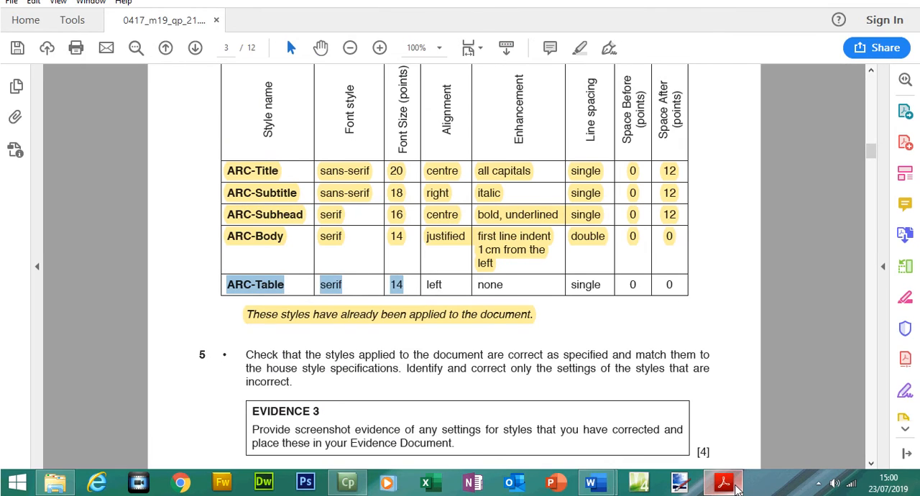
left_click(724, 482)
left_click(126, 247)
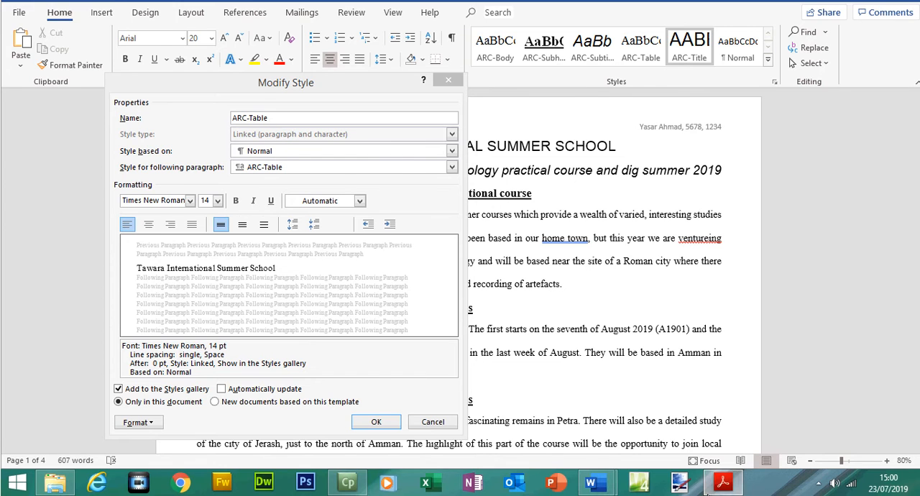
left_click(723, 483)
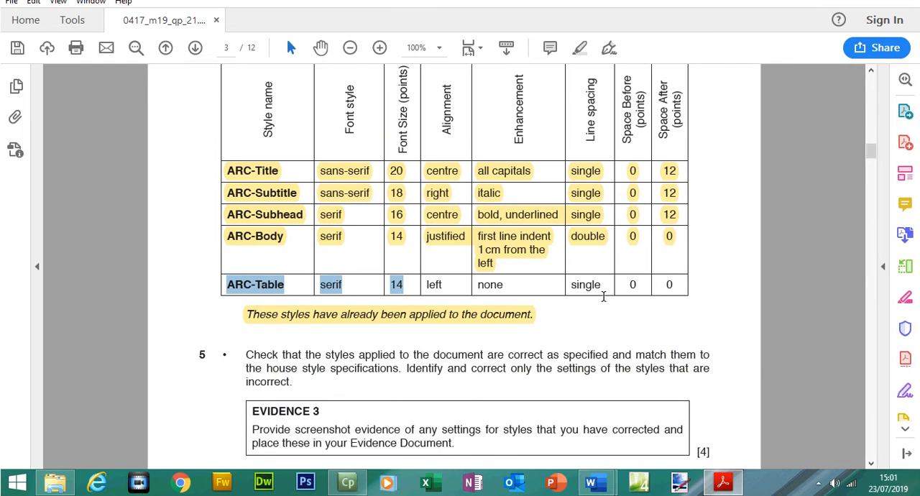
left_click(733, 488)
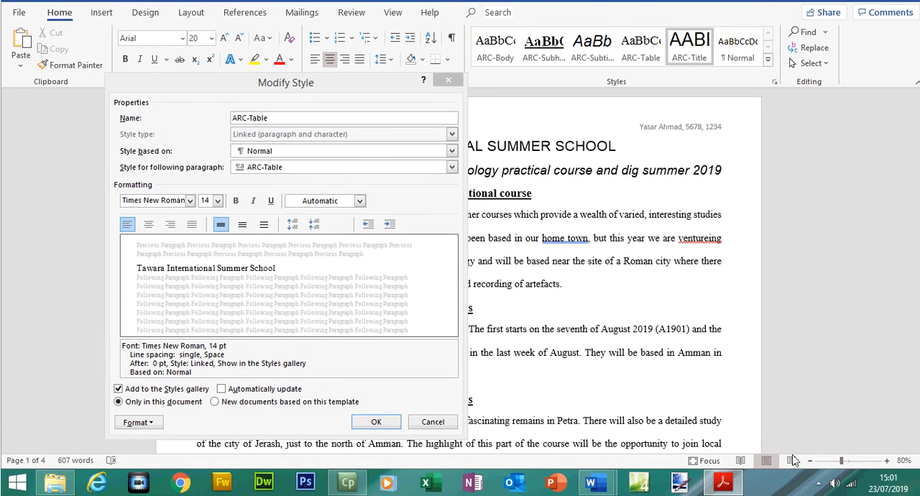
left_click(724, 486)
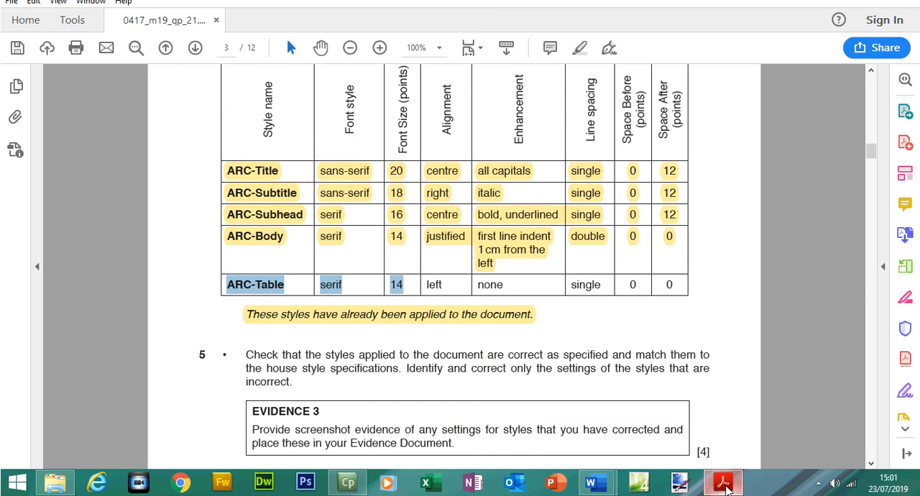
left_click(724, 486)
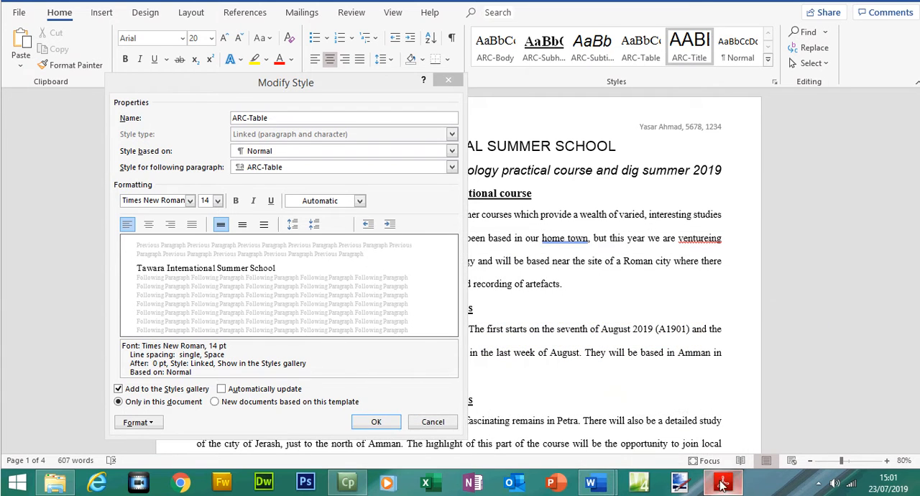
Check ARC-Table's space before and after in its paragraph settings, then accept the style and save A190XINFO.
left_click(150, 424)
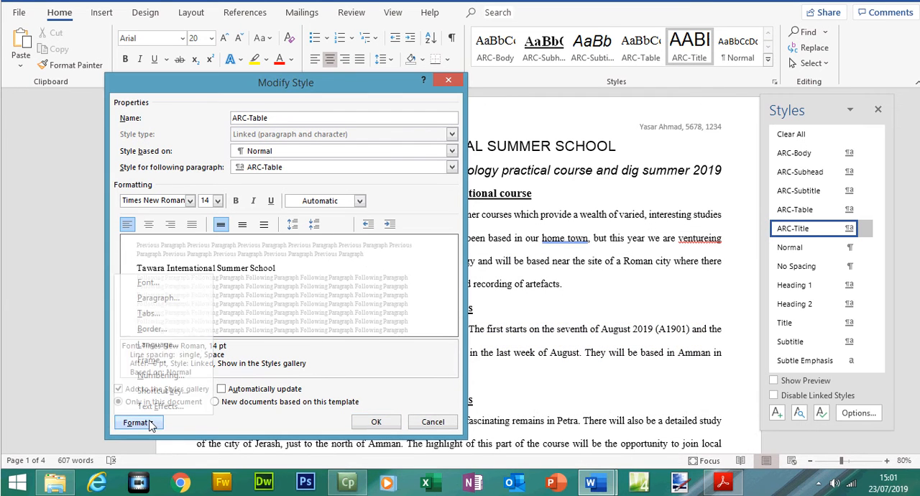
left_click(158, 303)
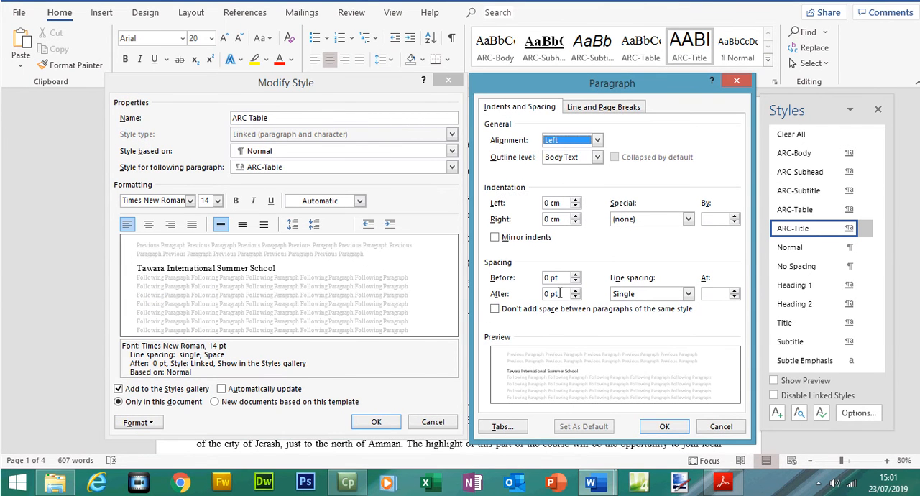
left_click(659, 425)
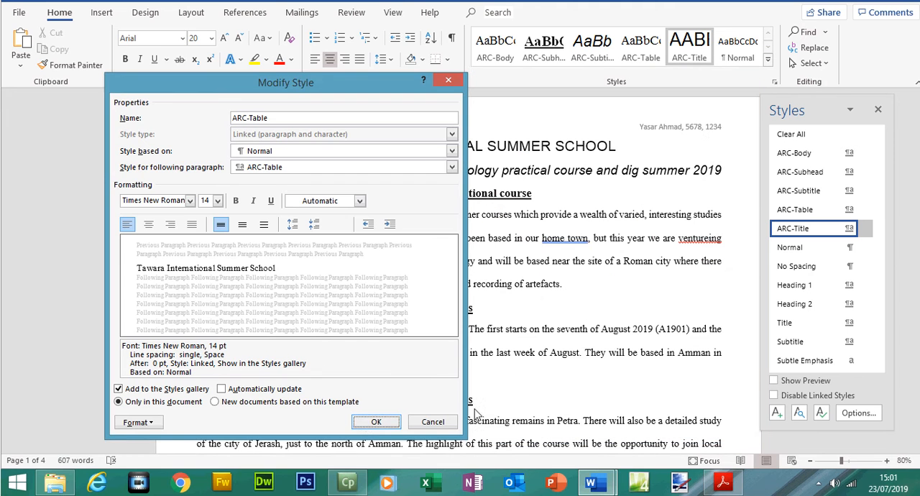
left_click(375, 423)
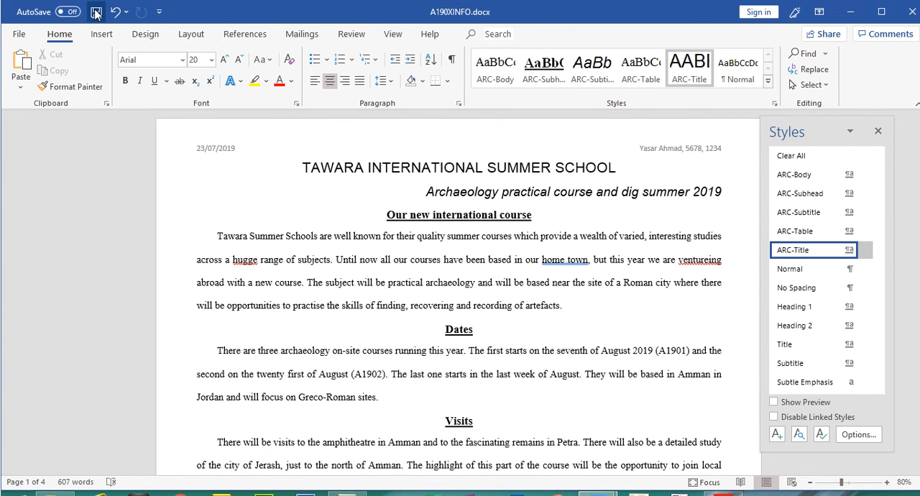
key("ctrl+s")
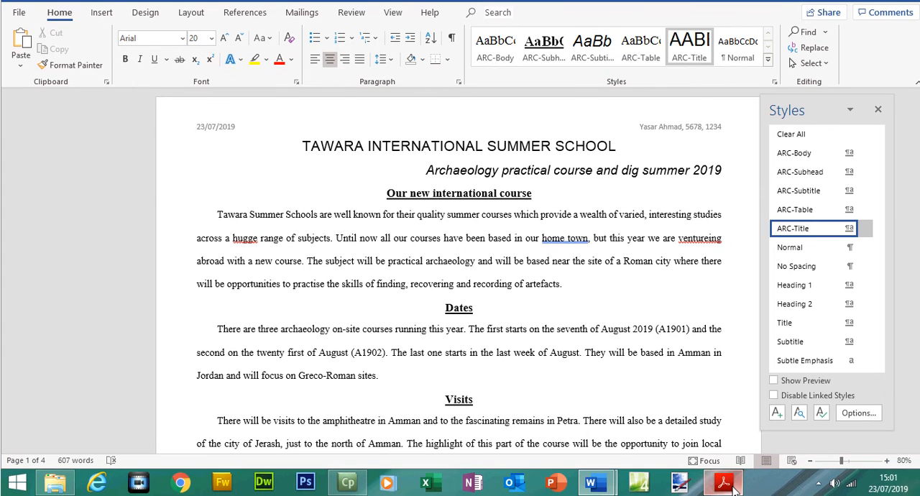
In the question paper, highlight the whole ARC-Table row of the house style table.
left_click(723, 483)
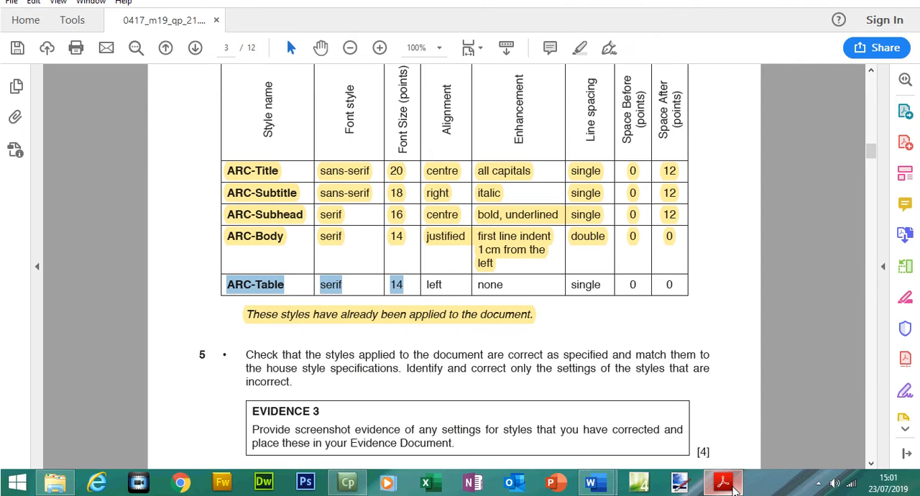
left_click(361, 306)
left_click_drag(228, 286, 649, 286)
left_click_drag(655, 287, 669, 287)
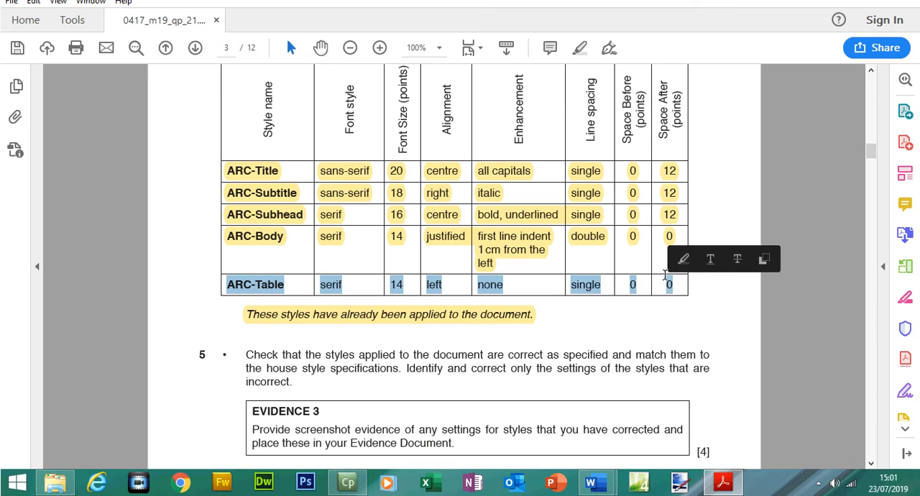
left_click(585, 72)
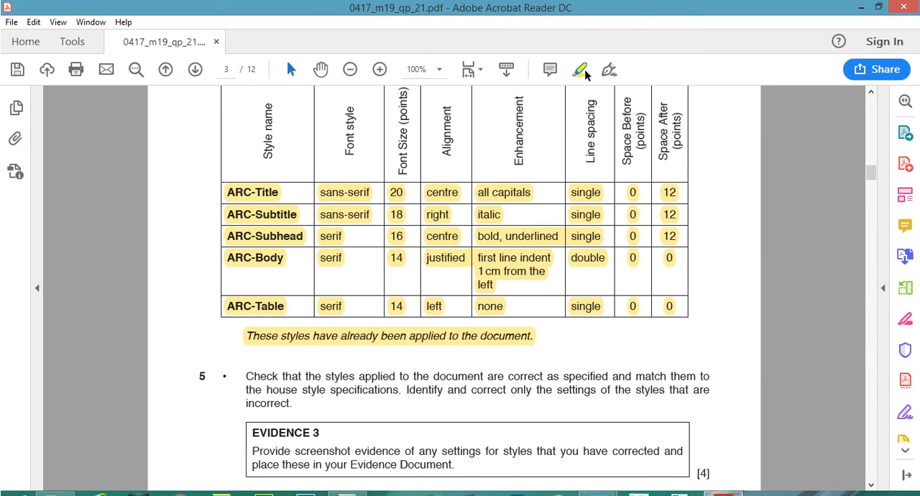
Highlight the step 5 instructions and the Evidence 3 box in the question paper.
left_click_drag(871, 166, 872, 181)
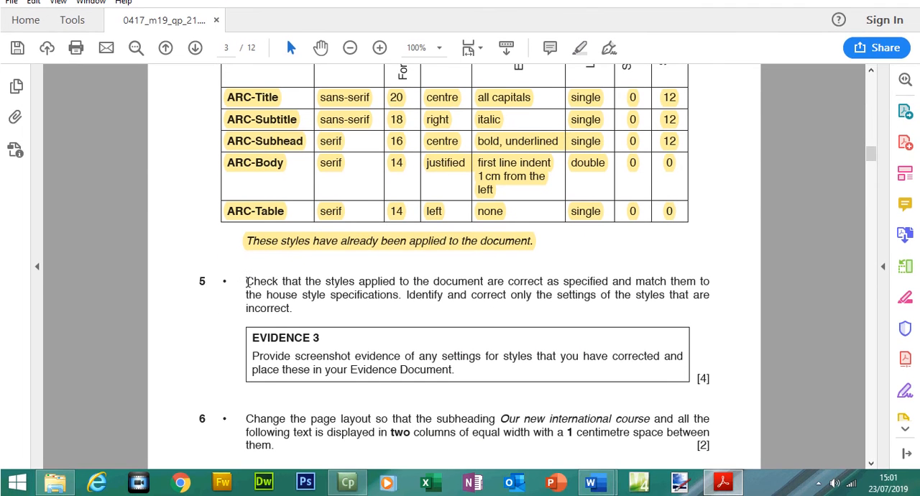
left_click_drag(245, 281, 454, 370)
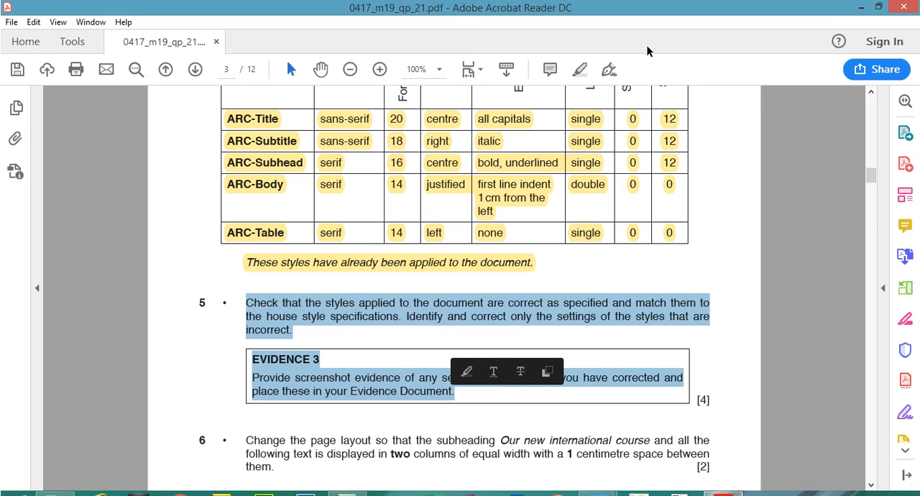
left_click(659, 264)
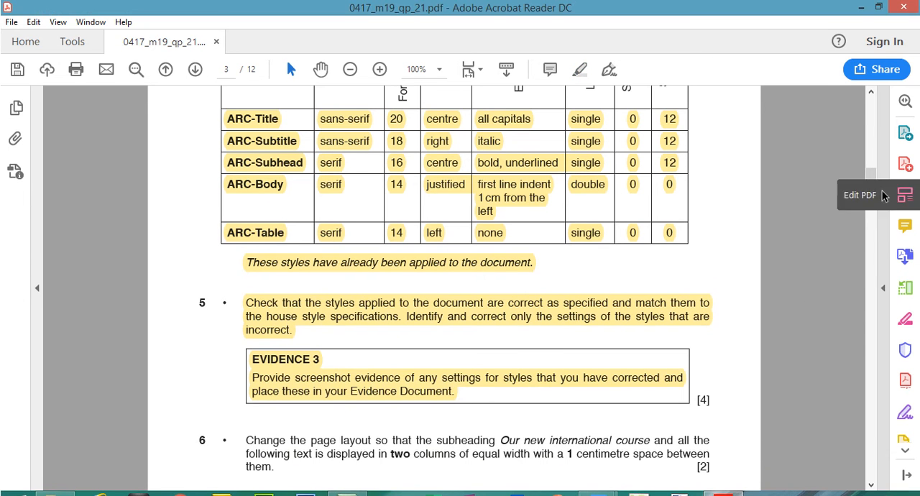
Read step 6 of the question paper on the column layout and mark the subheading name where the columns start.
scroll(871, 192, "down", 5)
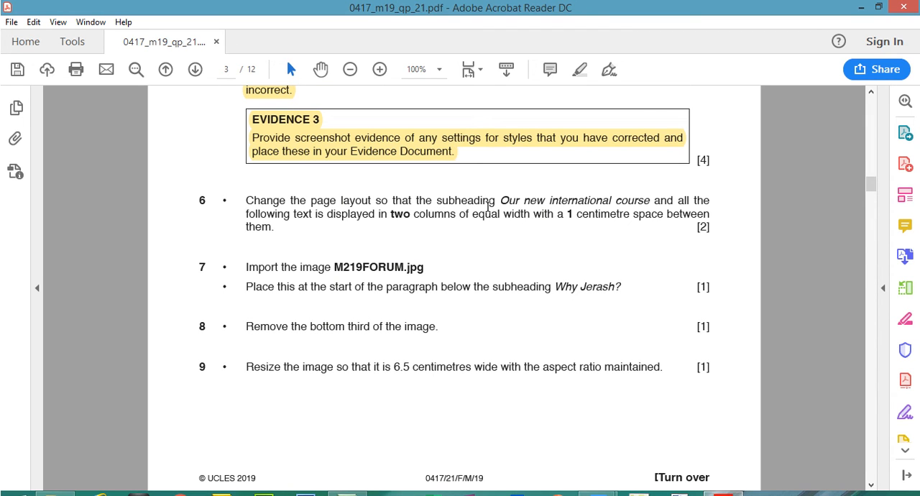
left_click_drag(500, 201, 563, 200)
left_click_drag(626, 199, 650, 201)
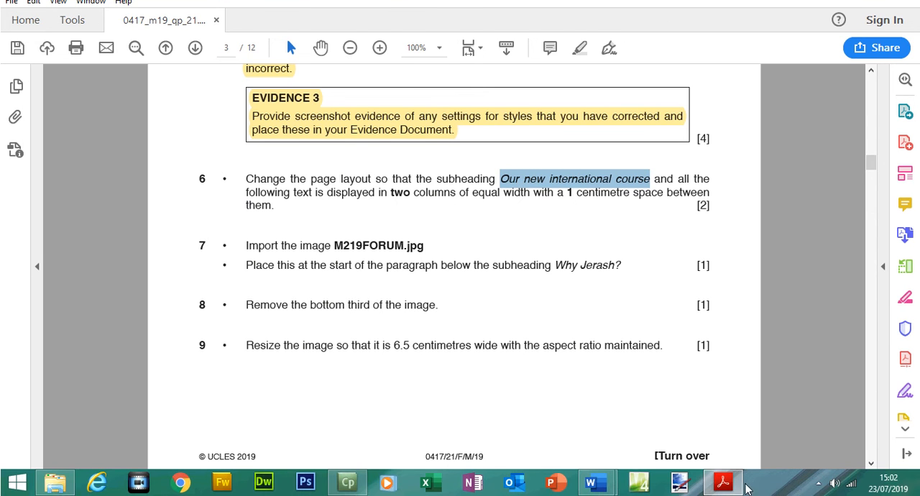
In A190XINFO, select all the text from the subheading Our new international course to the end of the document.
left_click(726, 484)
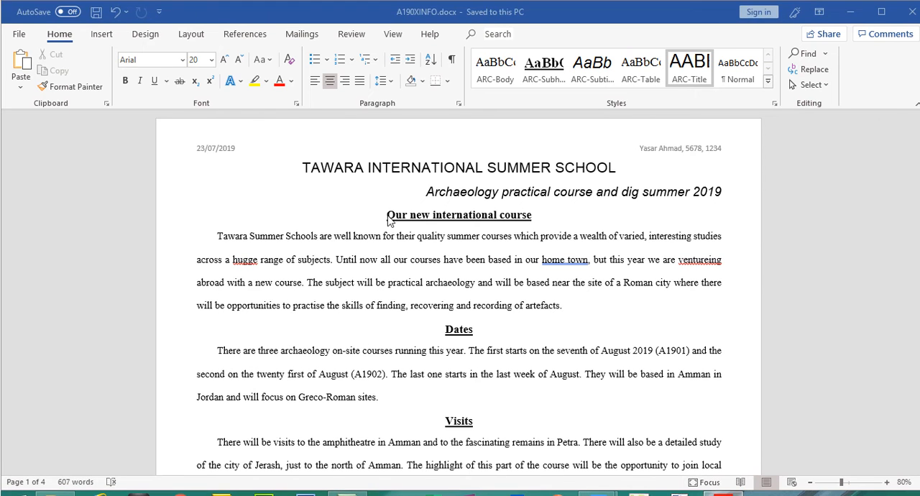
left_click(390, 194)
left_click_drag(389, 214, 532, 215)
left_click(723, 482)
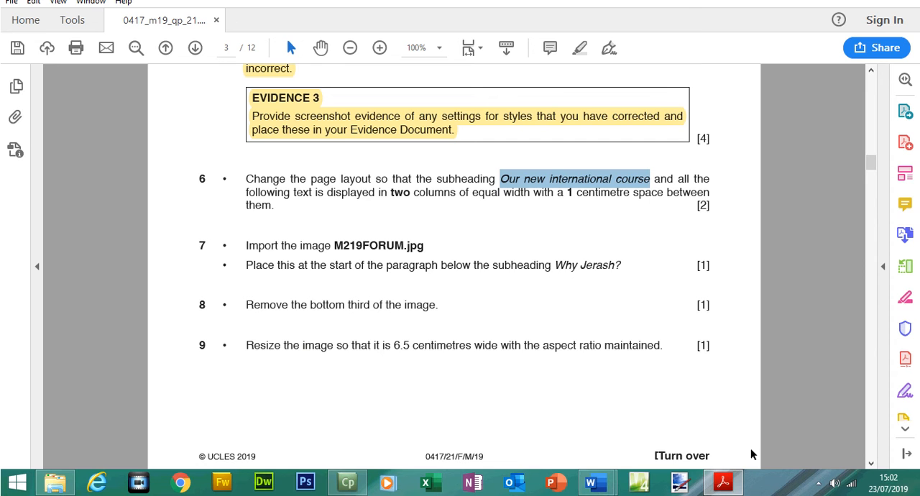
left_click(731, 490)
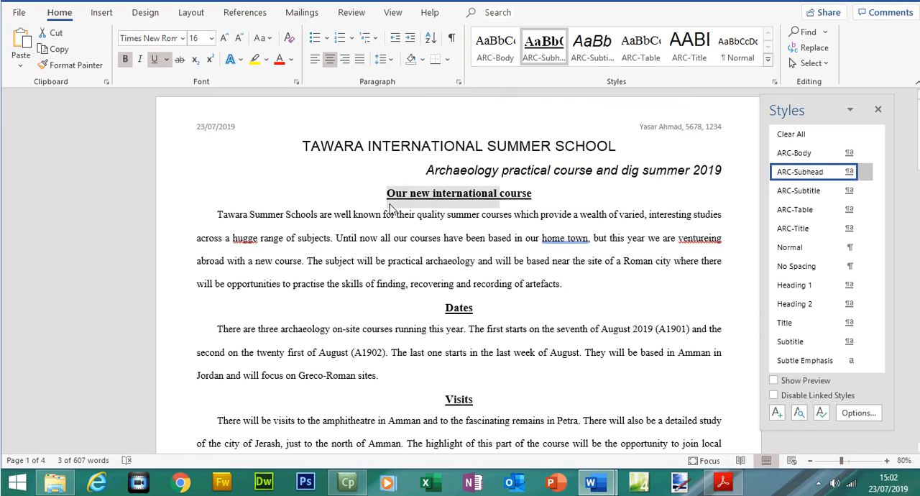
left_click_drag(388, 200, 590, 495)
left_click_drag(918, 394, 918, 108)
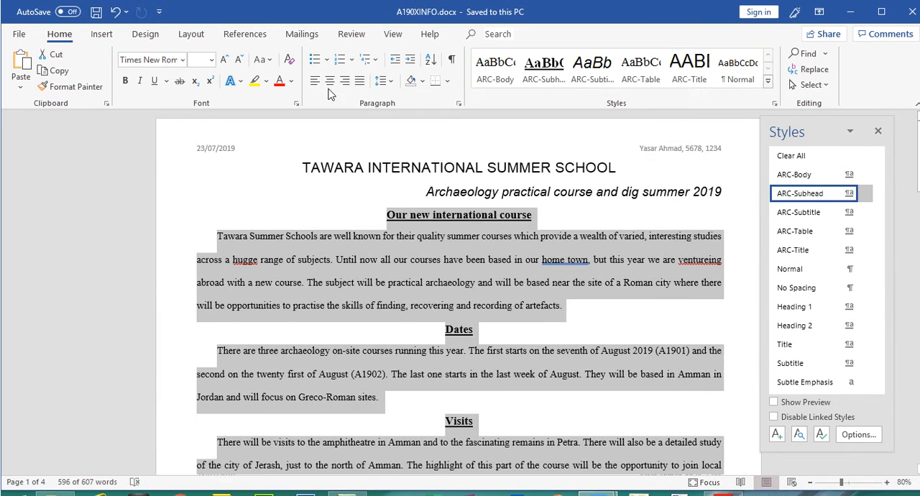
Lay out the selected text in two columns of equal width with 1 cm spacing, checking the settings against the question paper.
left_click(194, 36)
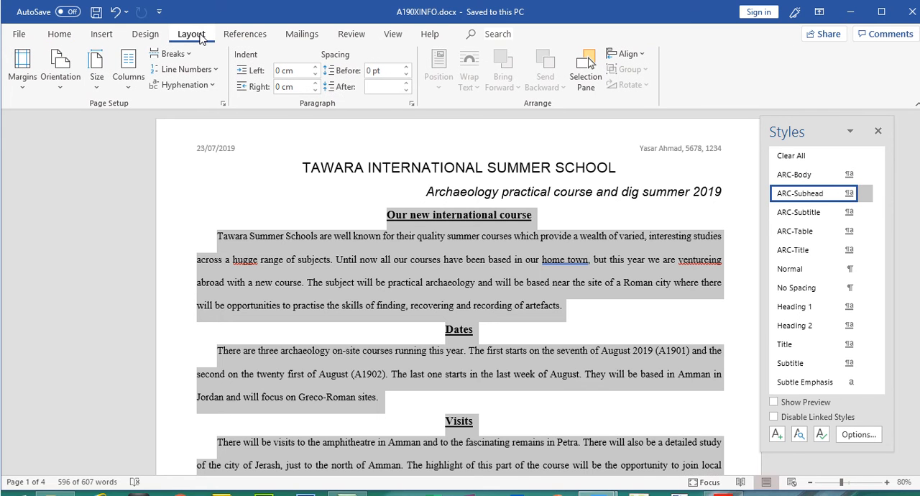
left_click(129, 90)
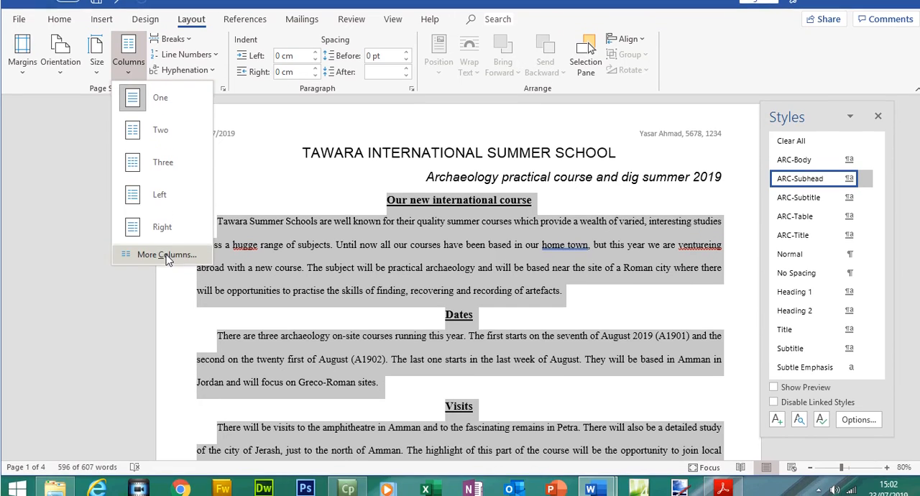
left_click(166, 265)
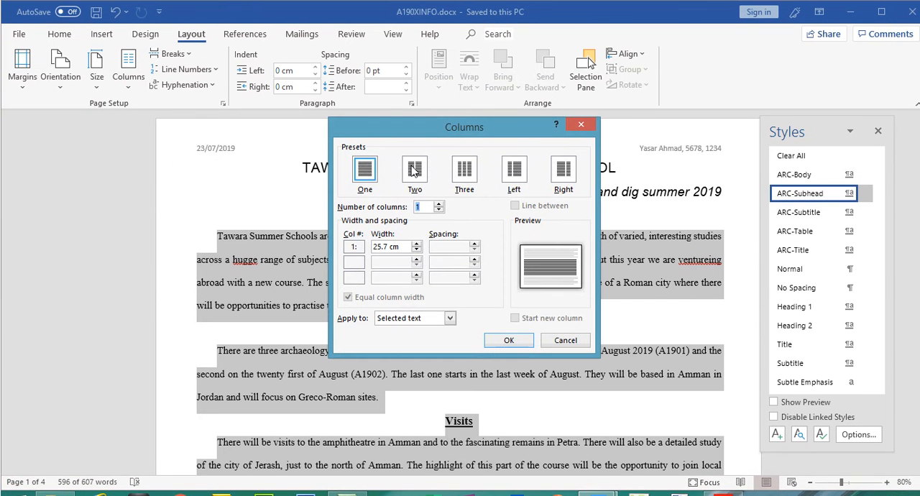
left_click(414, 169)
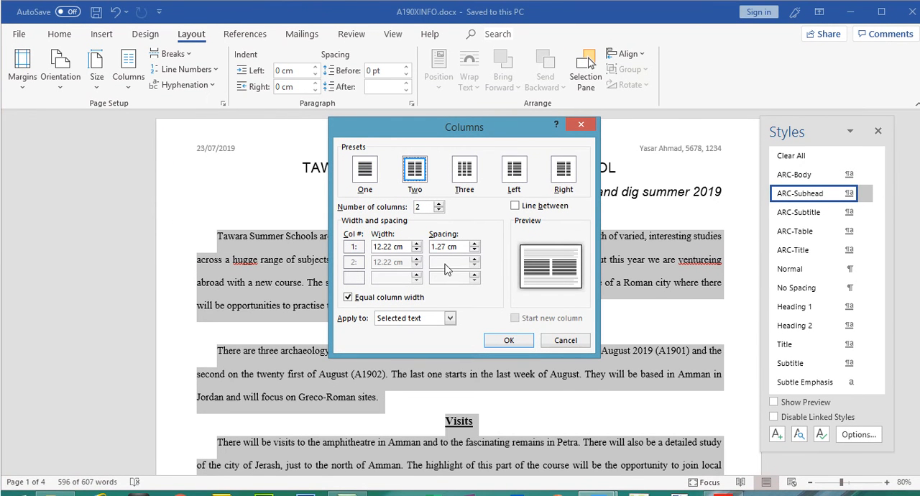
left_click(474, 250)
left_click(474, 250)
left_click(474, 250)
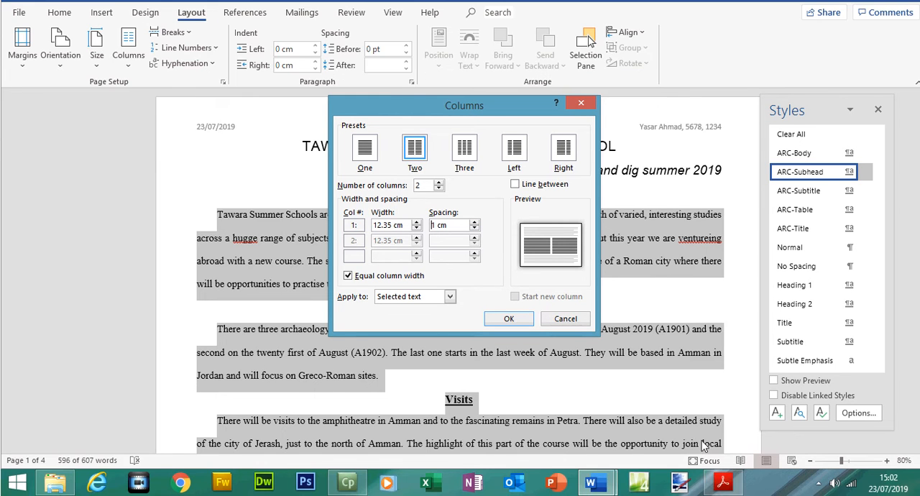
left_click(721, 484)
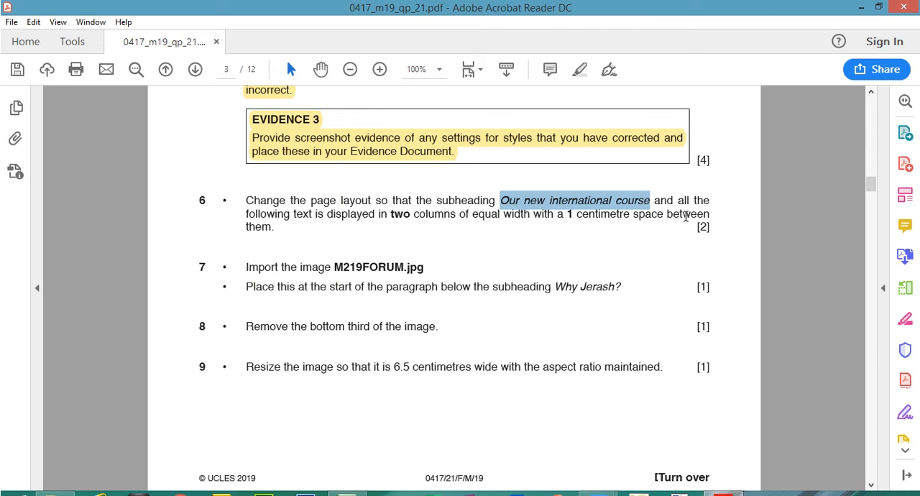
left_click(719, 483)
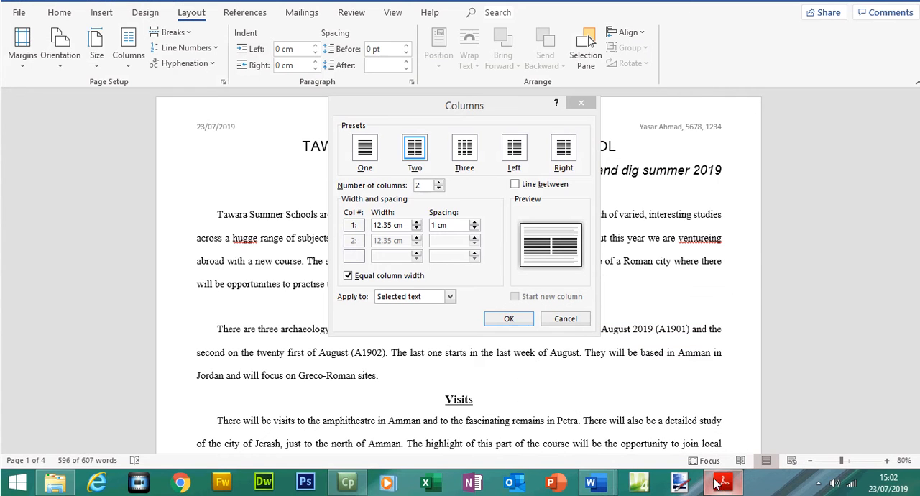
left_click(516, 320)
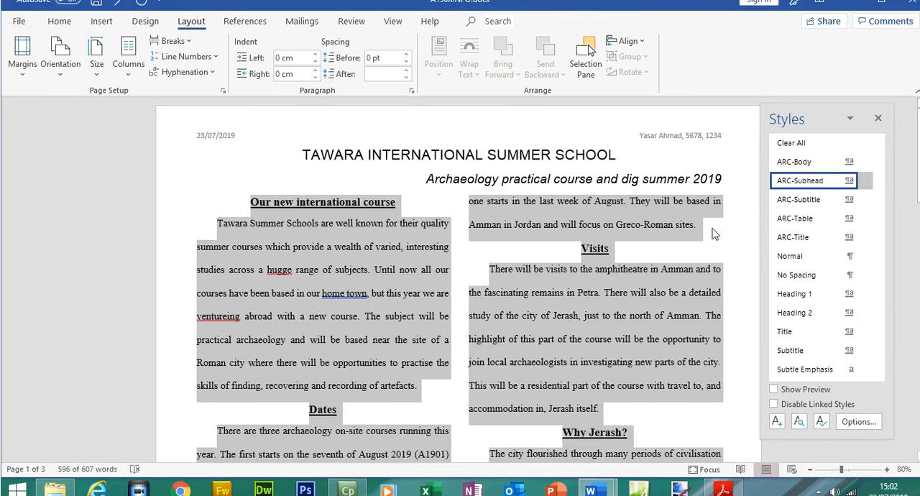
Deselect the text, look over the two-column layout and save A190XINFO.
left_click(704, 219)
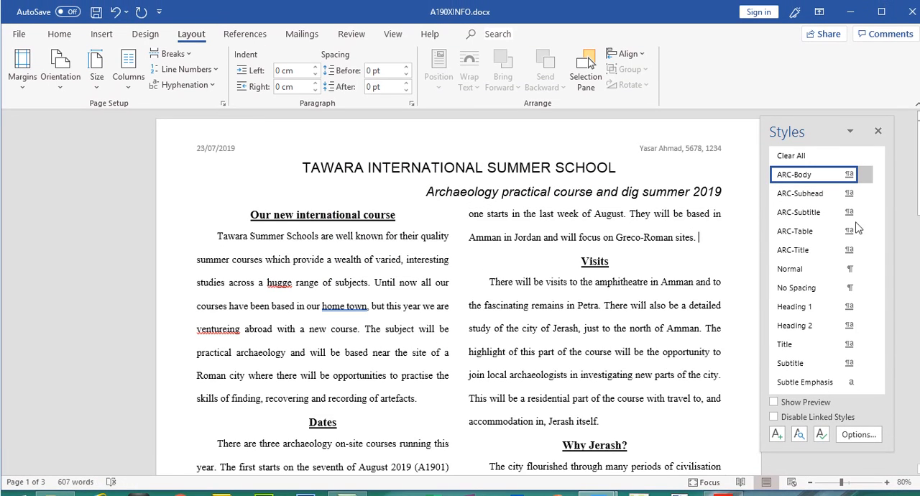
left_click_drag(919, 171, 915, 144)
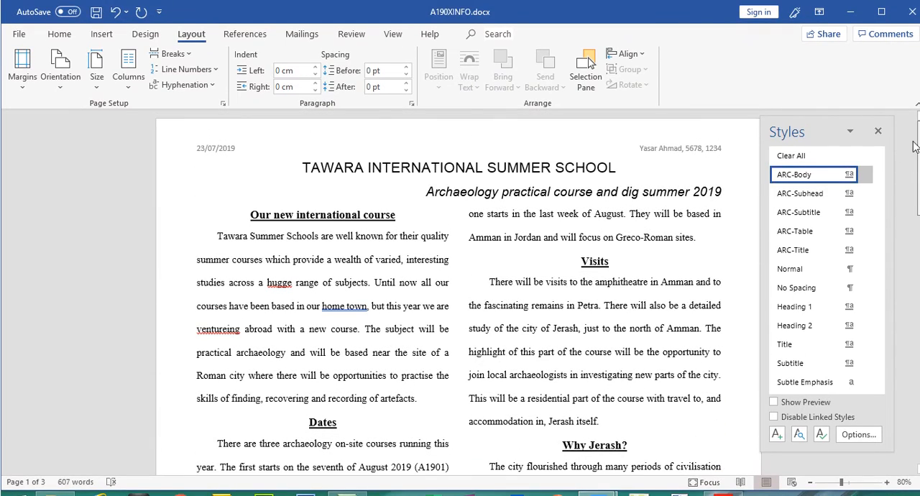
left_click(96, 12)
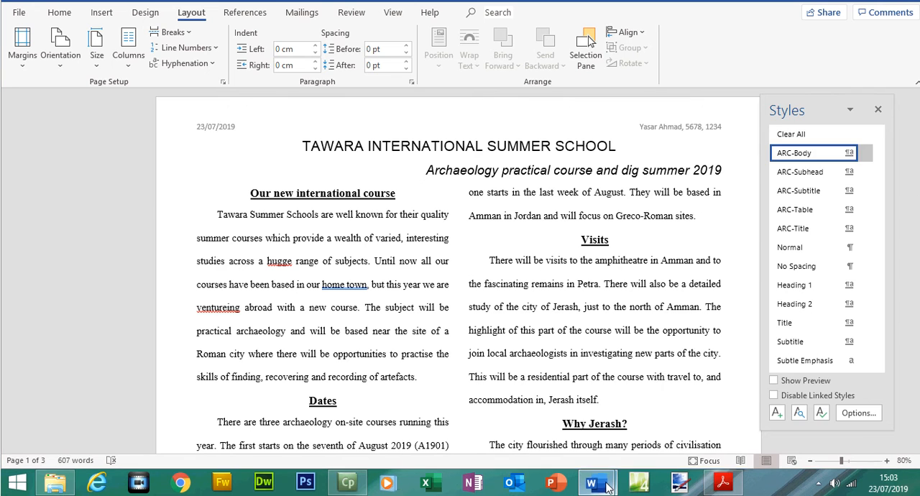
Highlight the whole step 6 column layout instruction in the question paper.
mouse_move(607, 495)
left_click(546, 424)
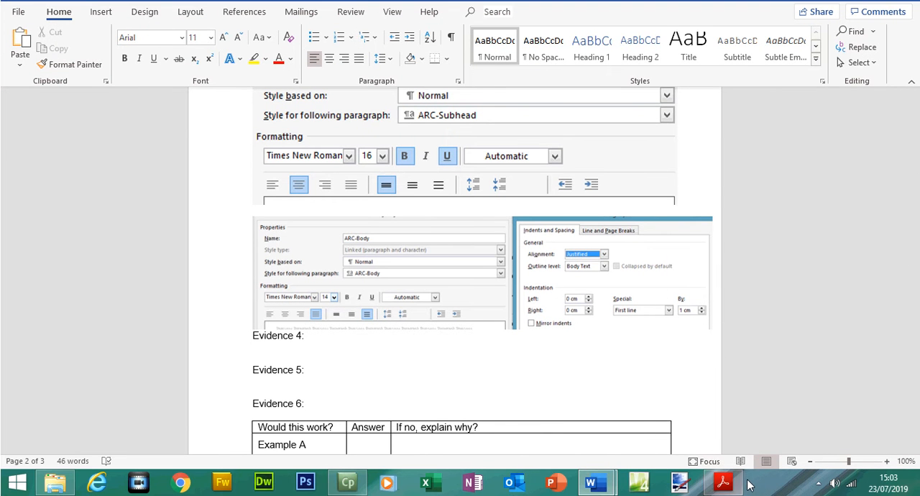
left_click(723, 486)
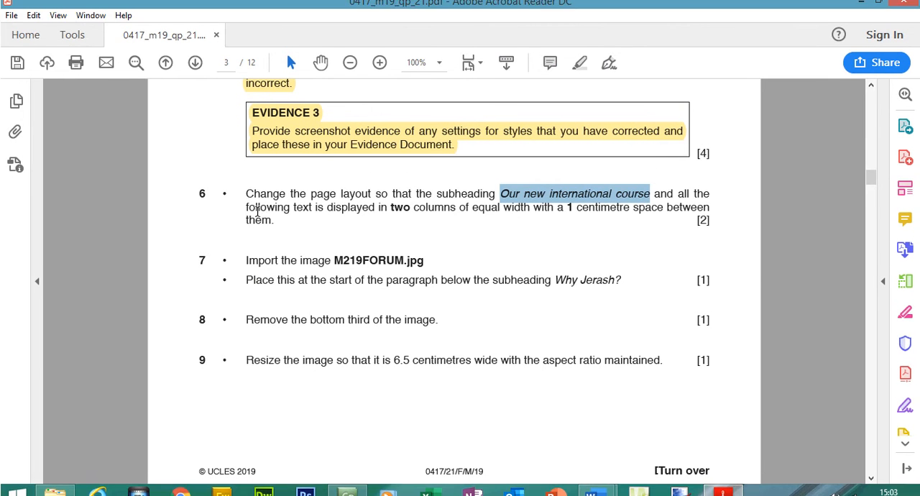
left_click_drag(246, 179, 272, 203)
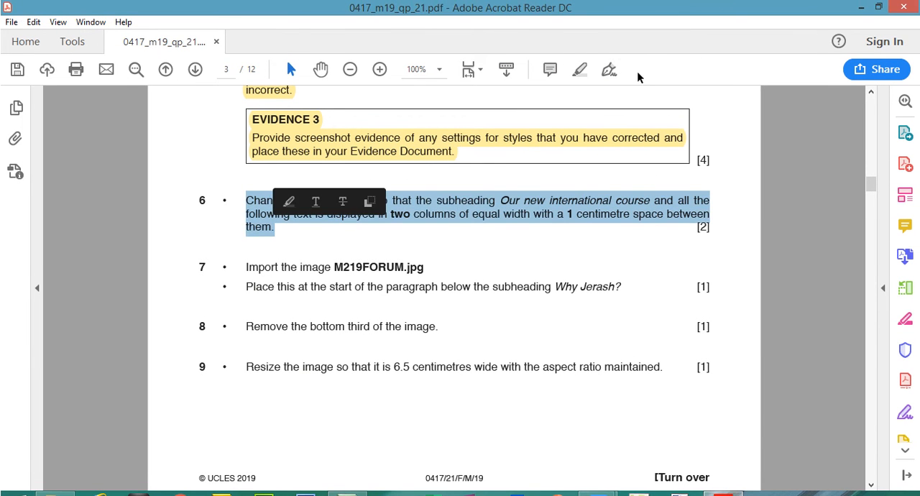
left_click(580, 69)
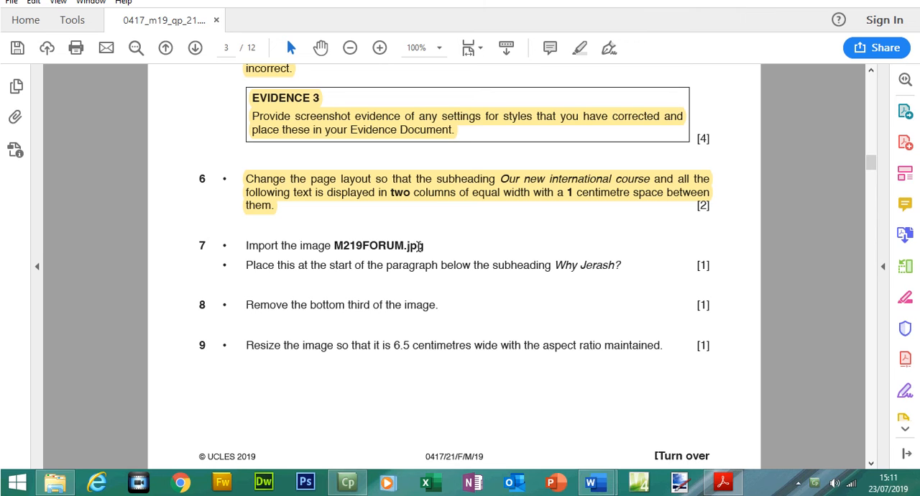
Read the step 7 instruction on where to place the image in the question paper, then switch back to A190XINFO.
left_click_drag(247, 264, 620, 267)
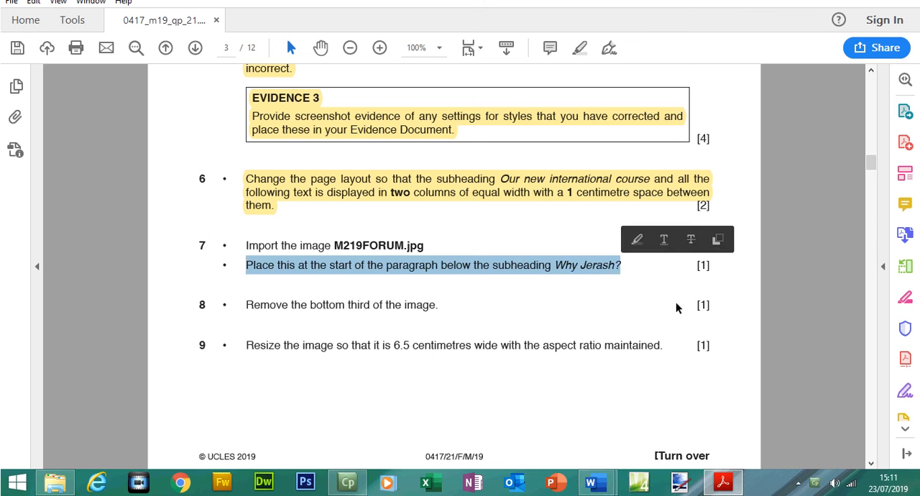
mouse_move(598, 489)
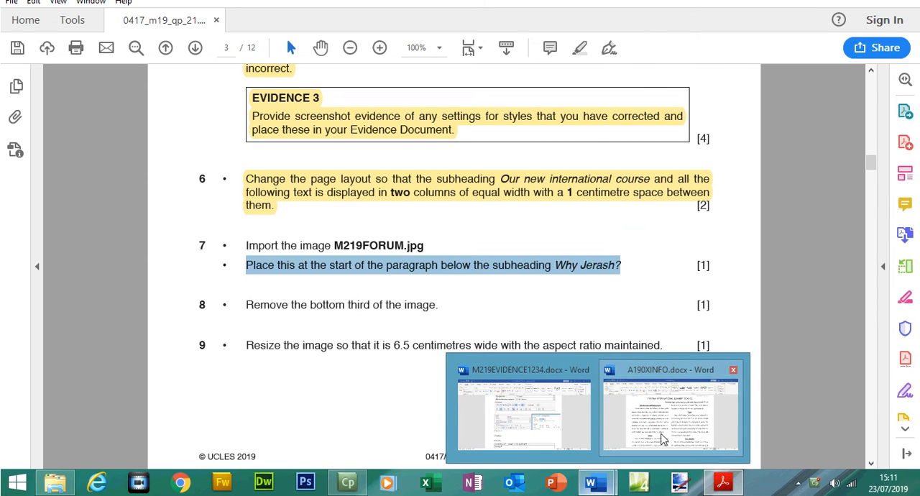
left_click(661, 431)
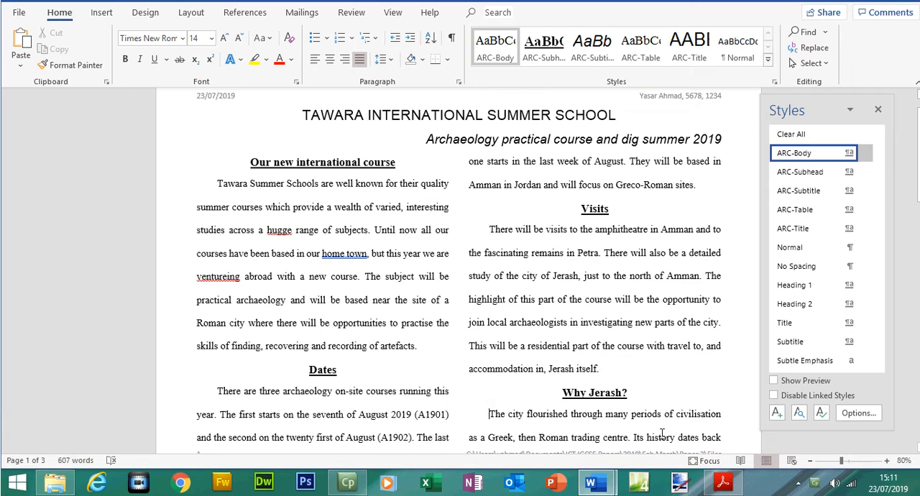
Place the cursor before the Why Jerash? subheading, close the Styles pane and search the document for "why".
left_click(565, 393)
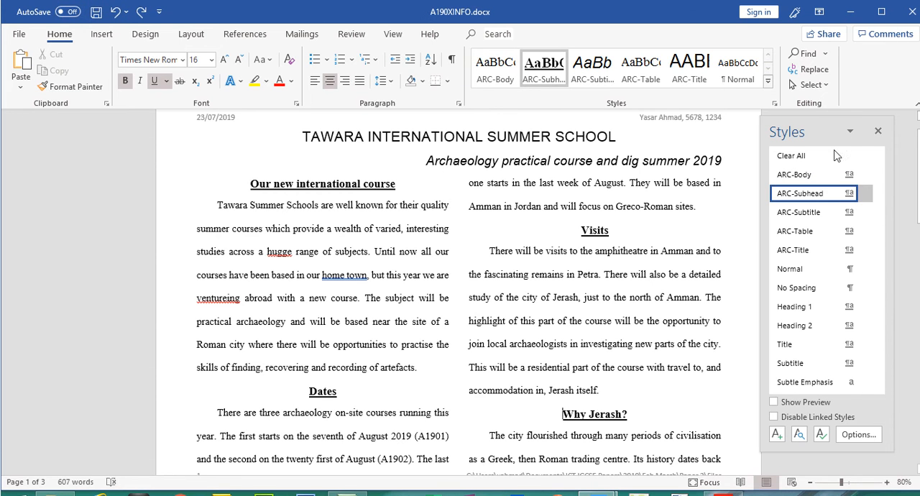
left_click(878, 109)
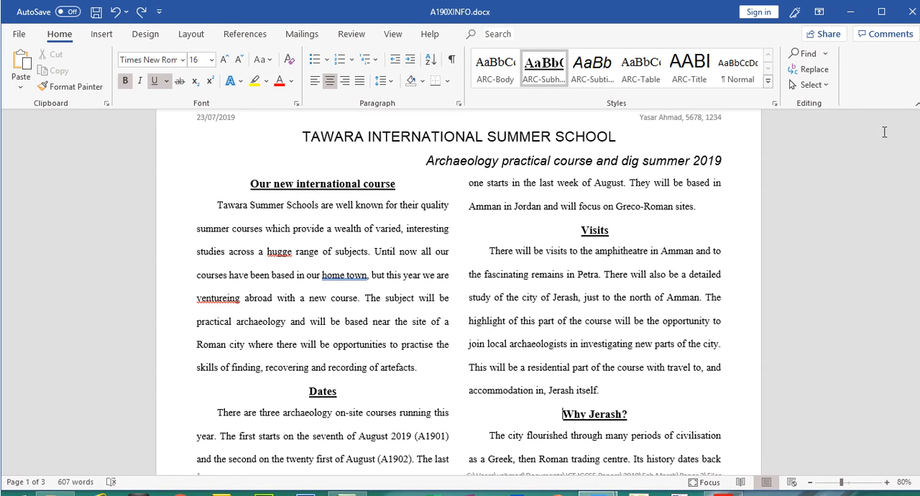
left_click(808, 55)
type("why")
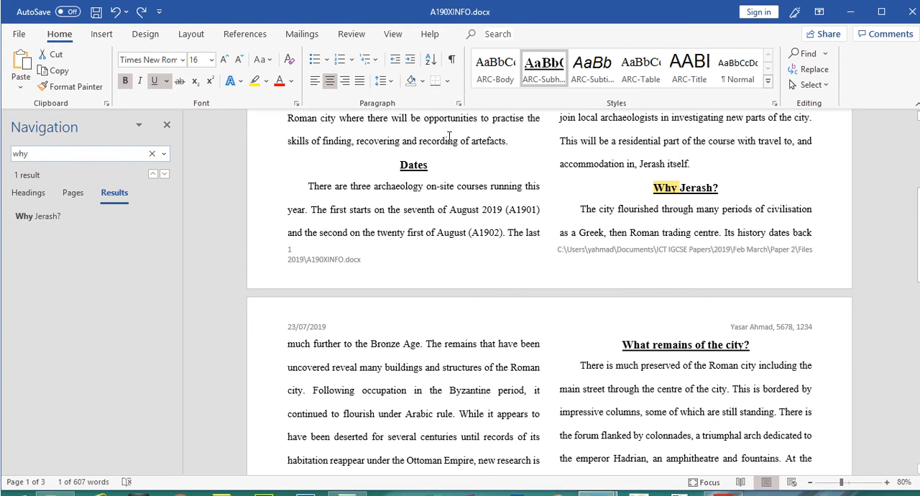
left_click(168, 127)
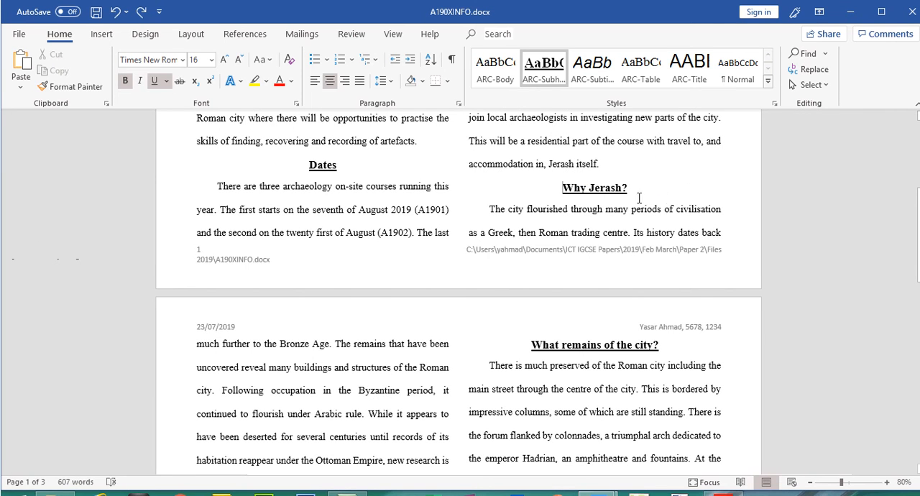
Add blank lines before the Why Jerash? subheading to move it to the start of page 2.
left_click_drag(919, 275, 919, 240)
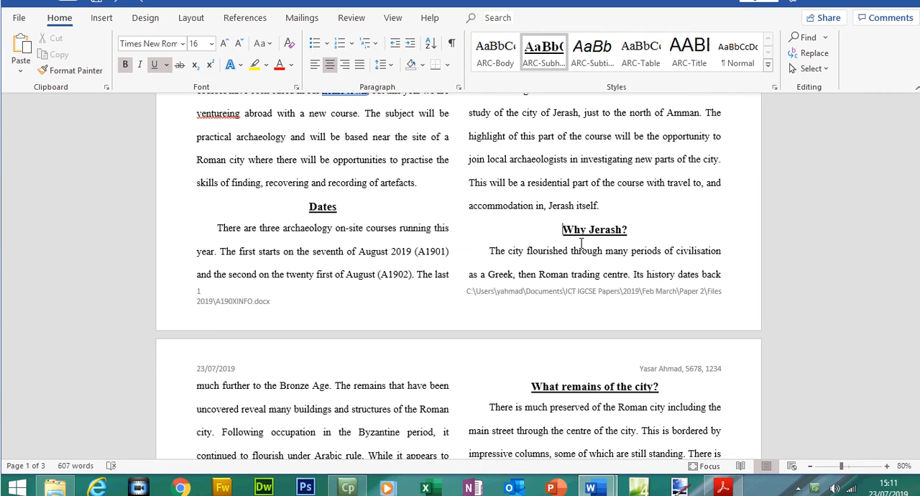
key("Return")
key("Return")
key("Return")
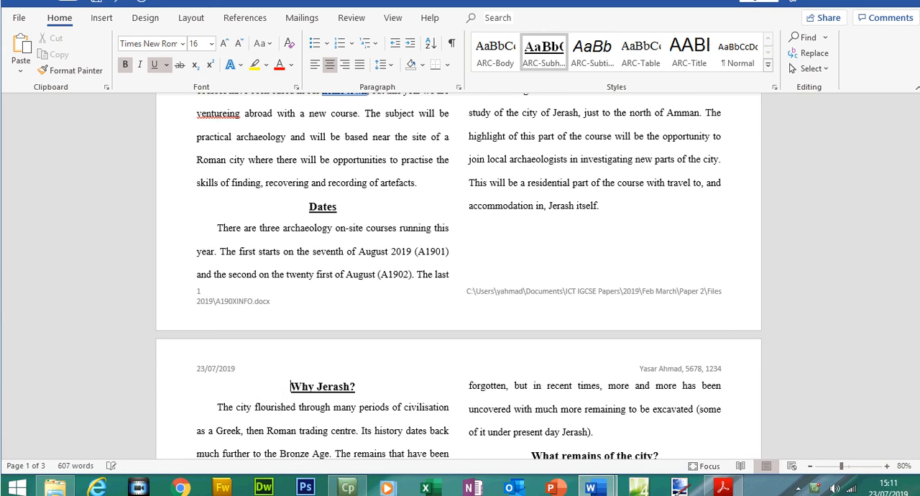
Insert the image M219FORUM.jpg at the start of the paragraph below the Why Jerash? subheading, as step 7 asks.
left_click(218, 402)
left_click(723, 482)
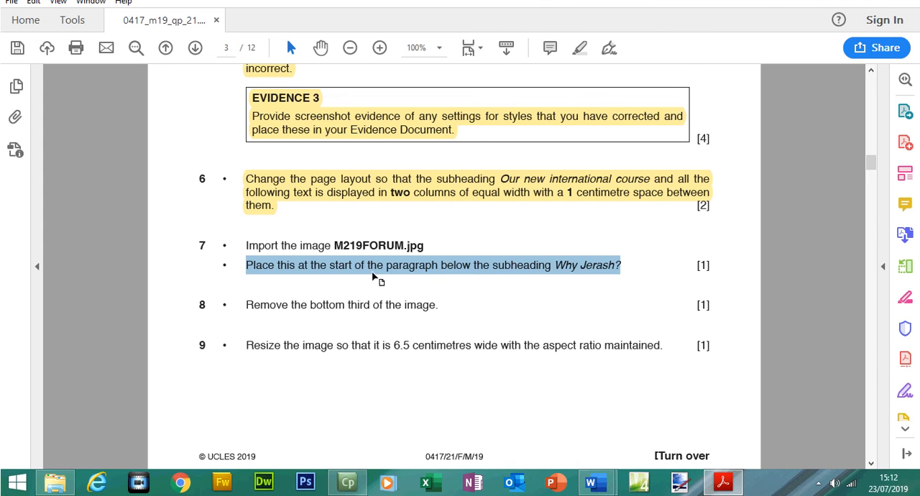
key("alt+Tab")
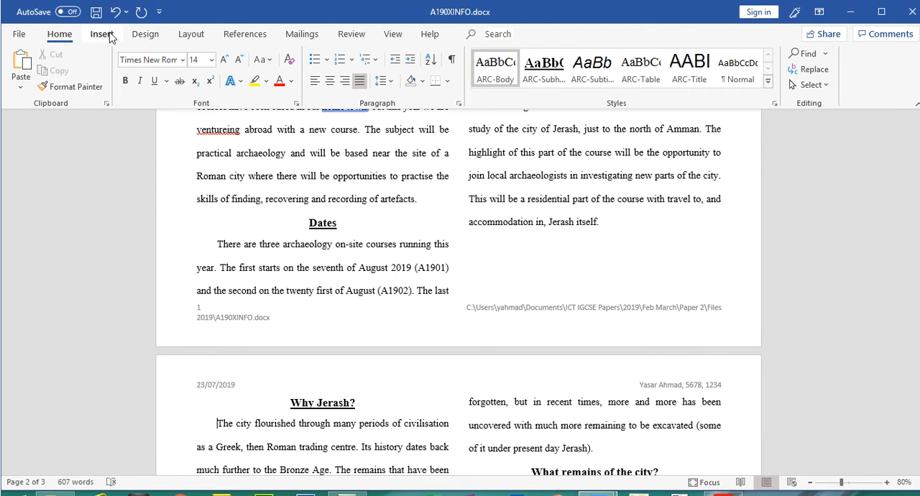
left_click(108, 36)
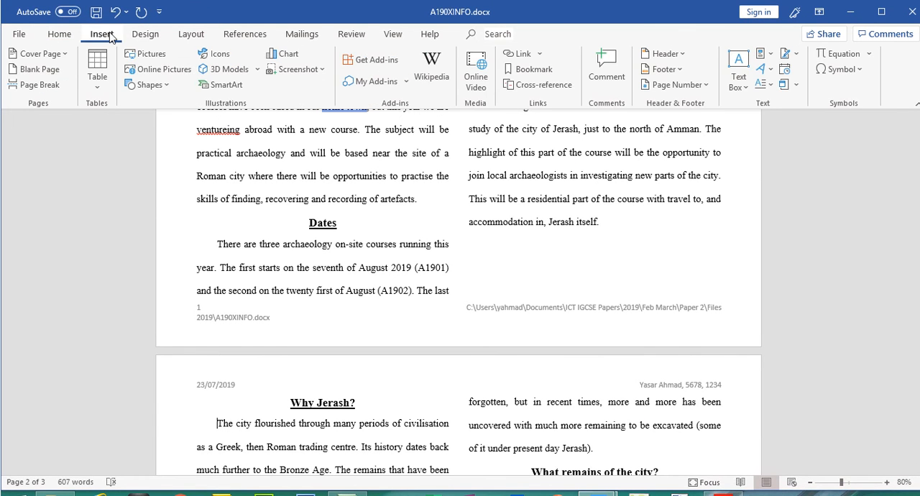
left_click(166, 61)
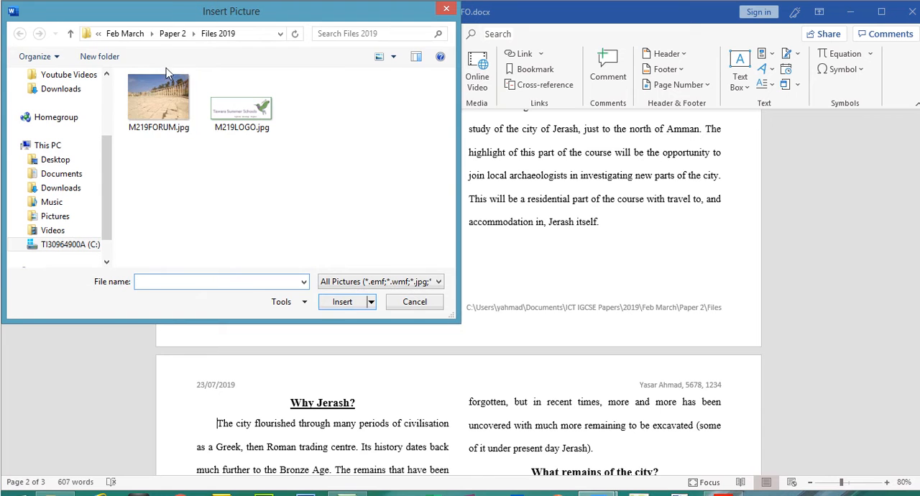
left_click(167, 108)
left_click(347, 303)
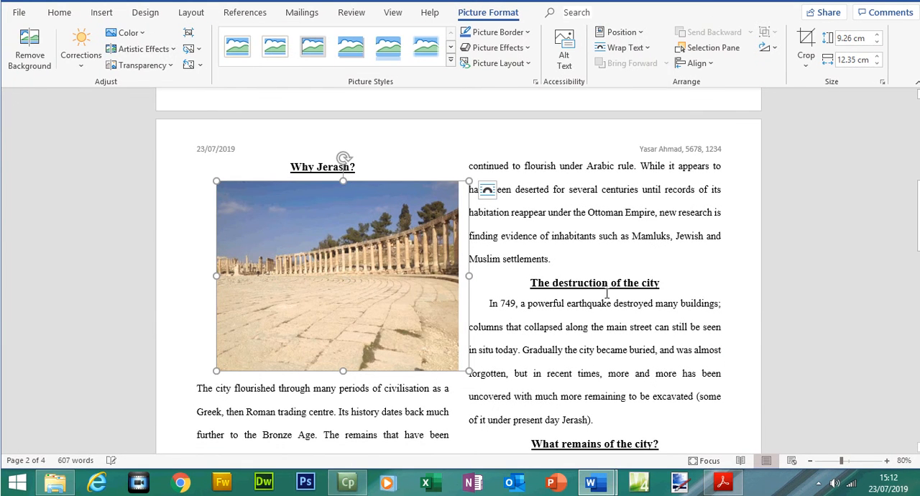
Highlight the step 7 image instructions and the step 8 instruction in the question paper.
left_click(723, 483)
mouse_move(246, 245)
left_mouse_down()
mouse_move(440, 260)
mouse_move(618, 259)
left_mouse_up()
left_click(579, 48)
left_click_drag(248, 307, 438, 312)
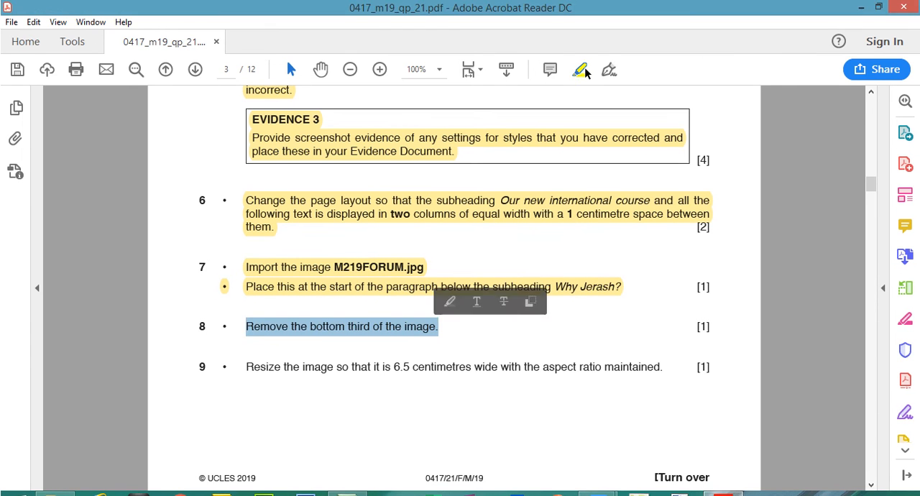
left_click(582, 69)
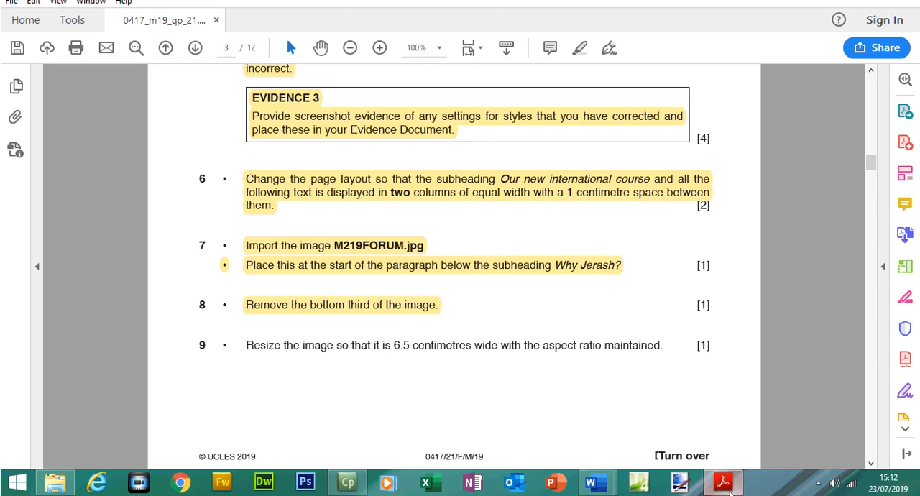
Switch to A190XINFO.docx in Word and crop the bottom third off the forum image, to a height of 6.3 cm.
mouse_move(590, 483)
left_click(680, 440)
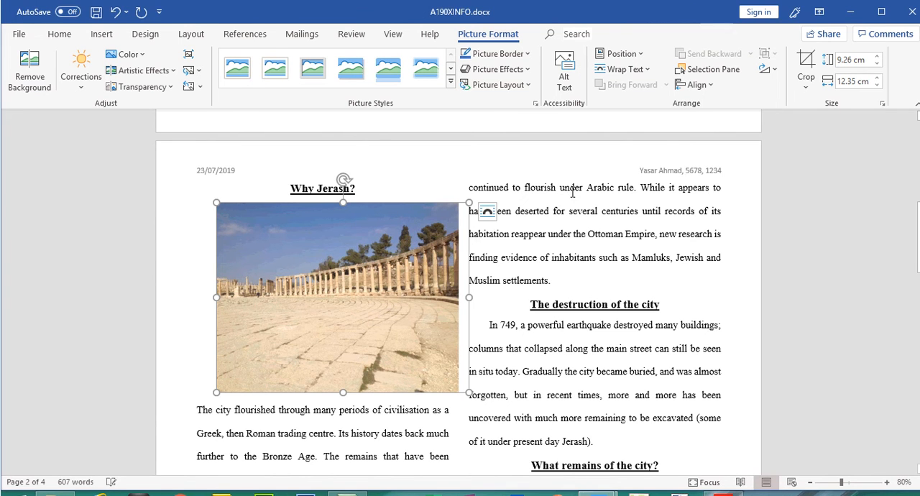
left_click(810, 61)
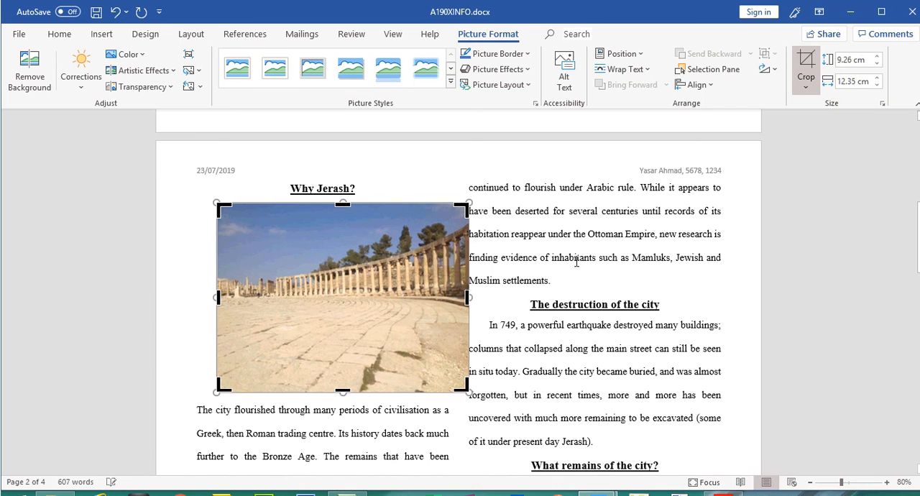
left_click_drag(343, 390, 347, 332)
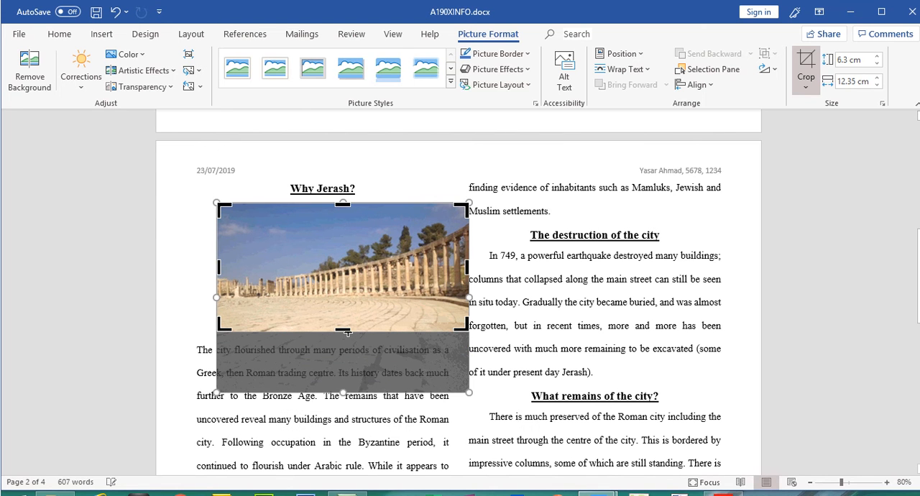
left_click(503, 273)
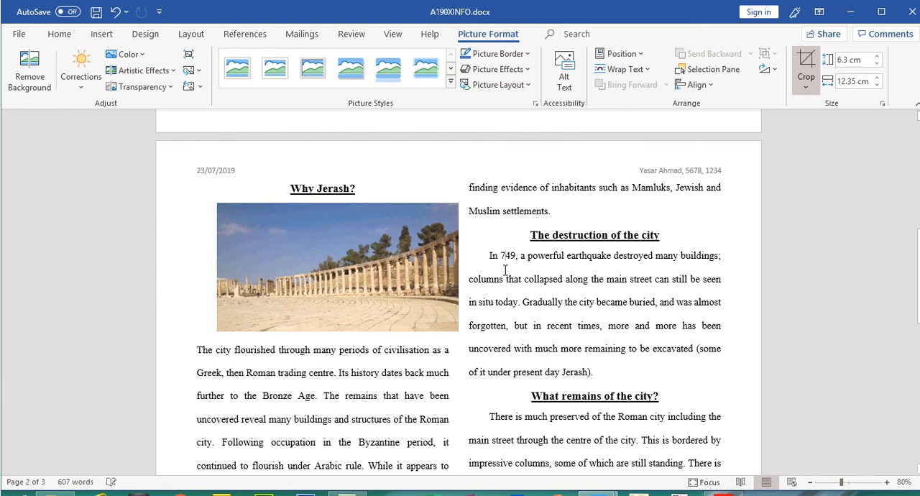
Resize the forum image to 6.5 cm wide with its aspect ratio maintained, as step 9 of the question paper asks.
left_click(347, 305)
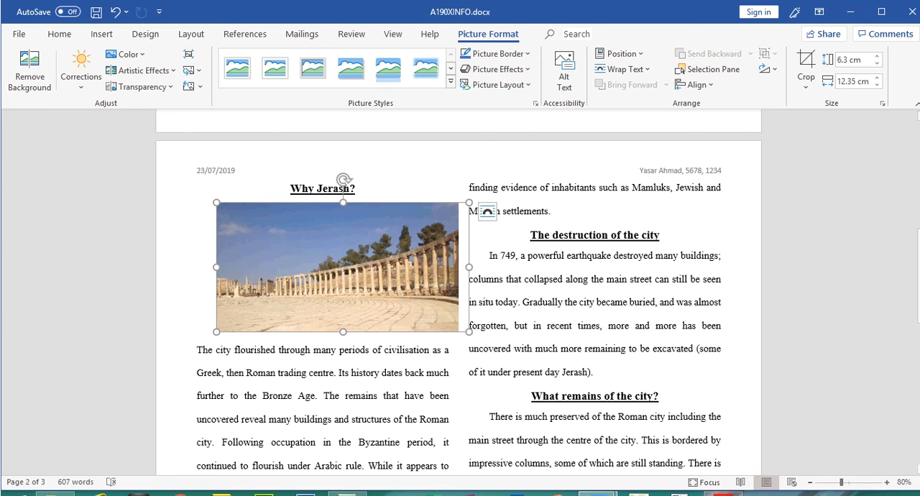
key("alt+Tab")
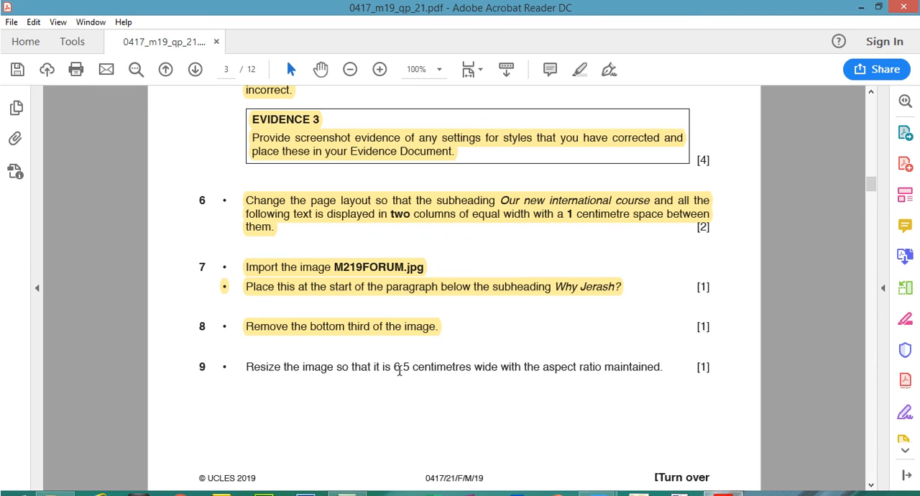
left_click_drag(400, 367, 661, 371)
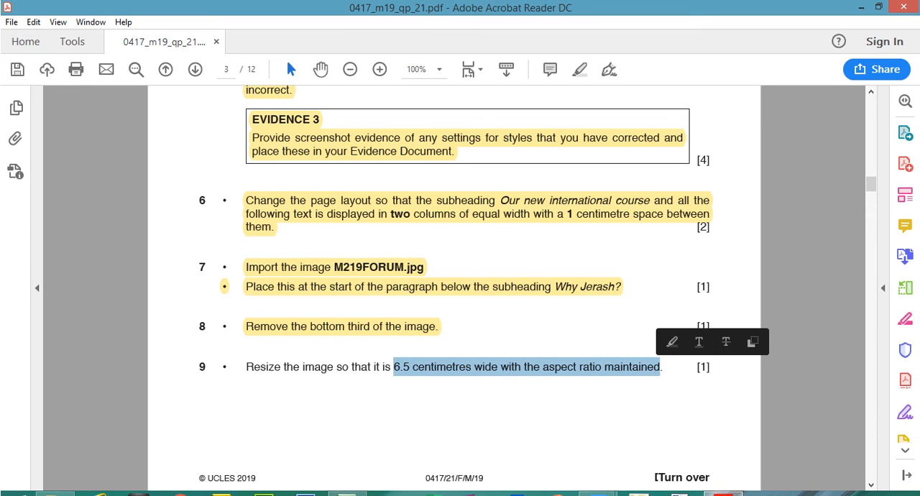
key("alt+Tab")
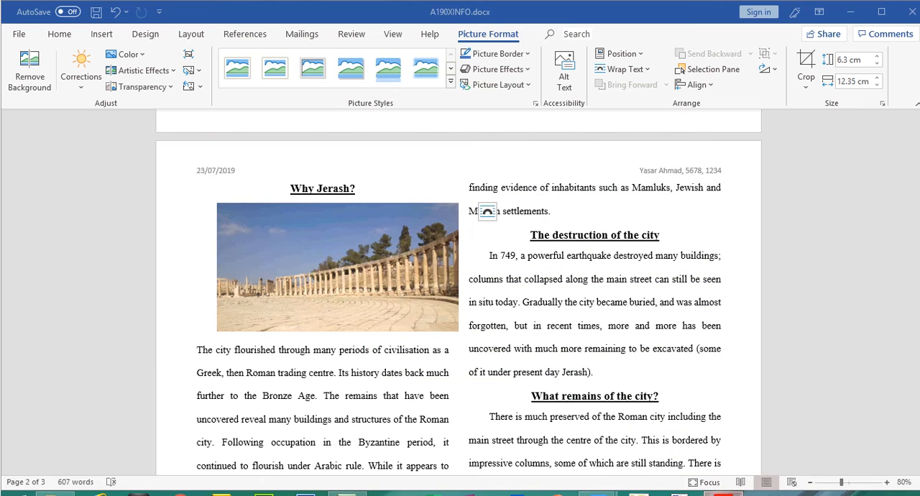
left_click(853, 83)
left_click_drag(850, 85, 858, 84)
type("6")
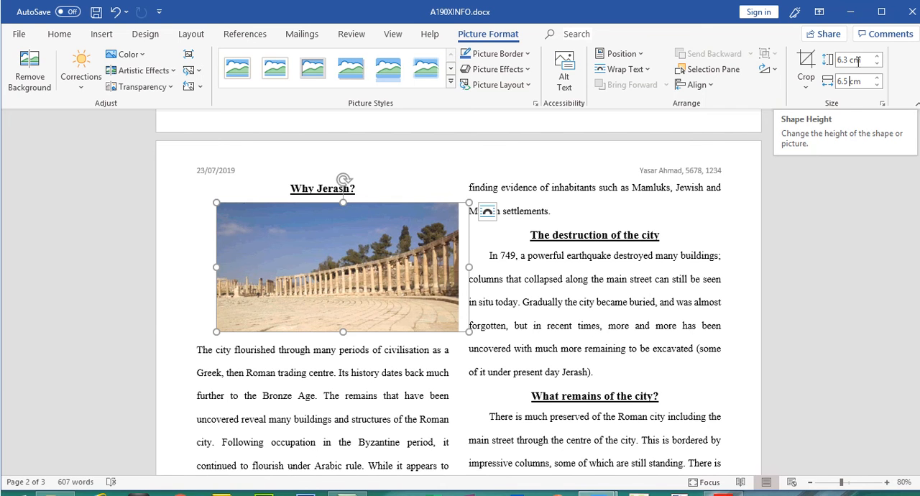
key("Return")
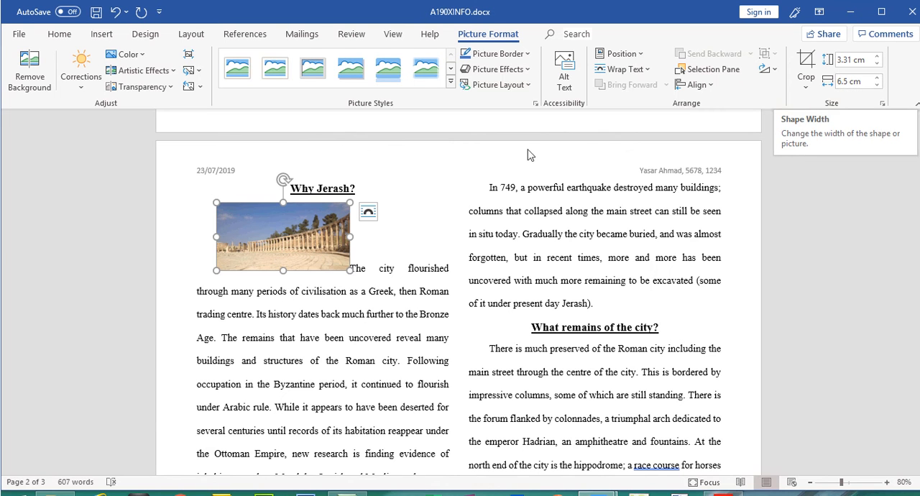
Switch to the question paper in Acrobat Reader and highlight the step 9 resizing instruction.
left_click(722, 493)
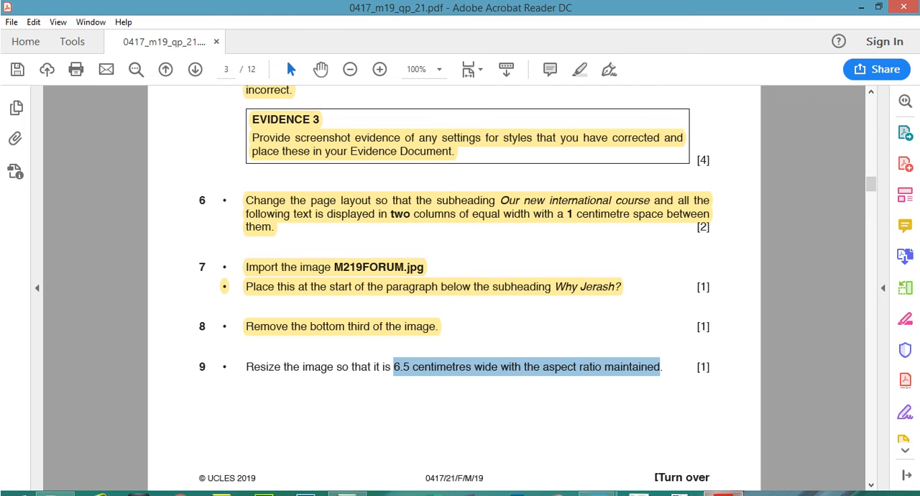
left_click_drag(245, 367, 616, 370)
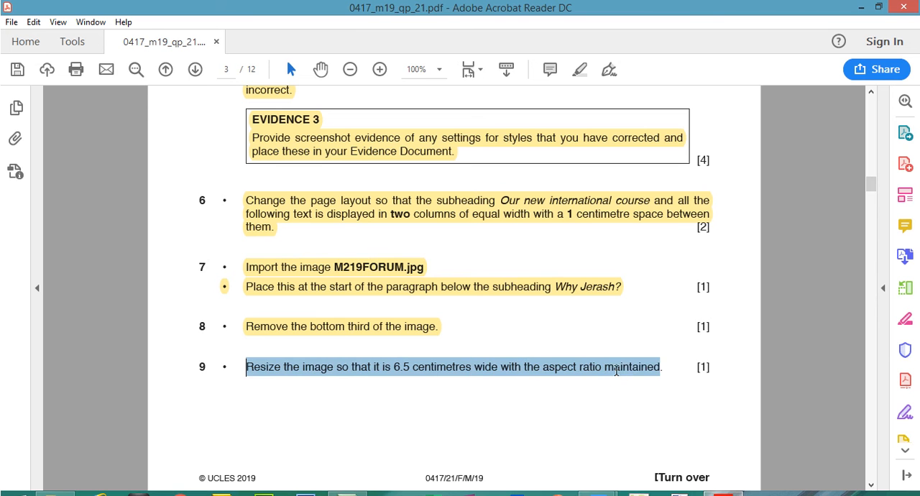
left_click(580, 69)
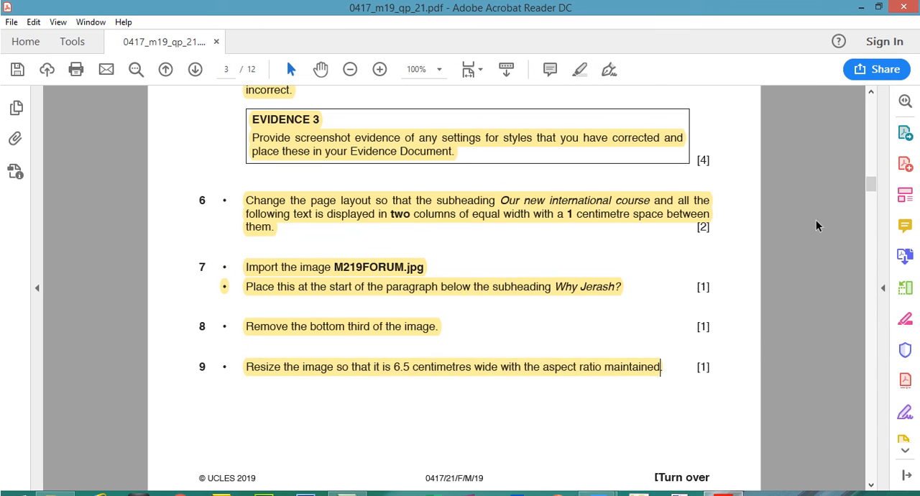
Read the step 10 alignment instruction, then return to A190XINFO.docx in Word and apply Tight text wrapping to the forum image.
scroll(869, 189, "down", 5)
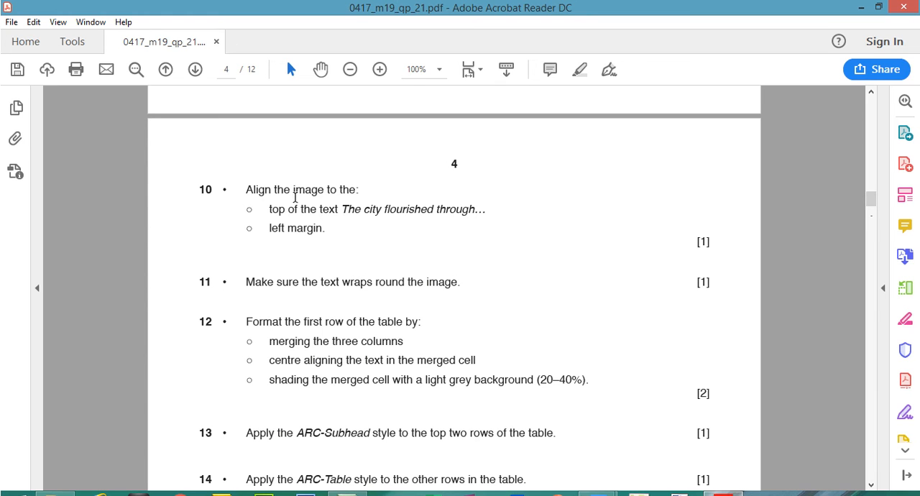
left_click_drag(268, 210, 438, 213)
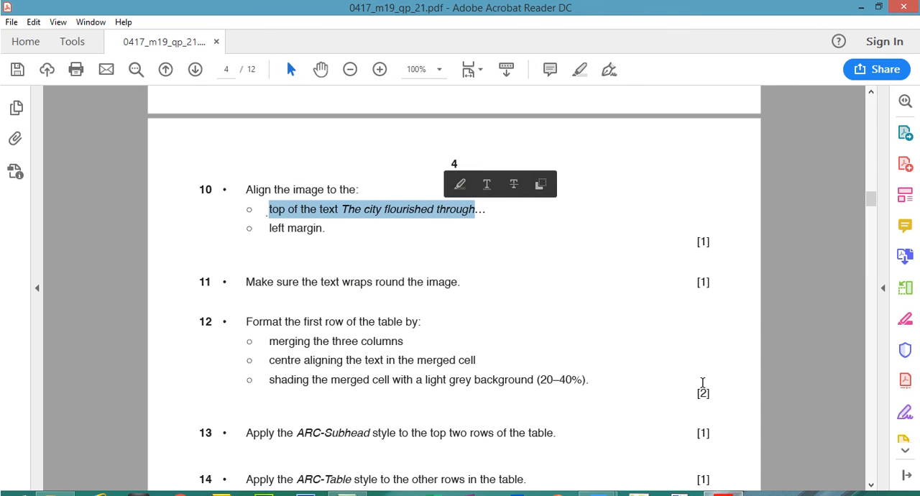
left_click(598, 493)
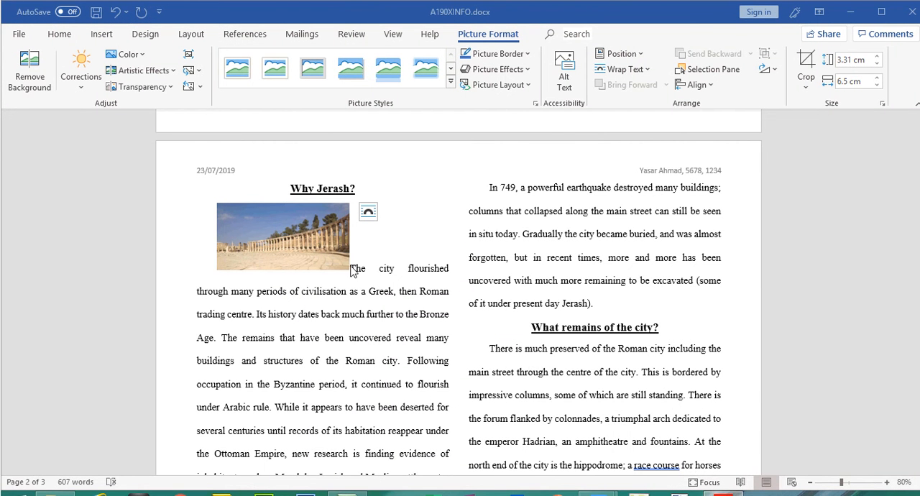
left_click(314, 218)
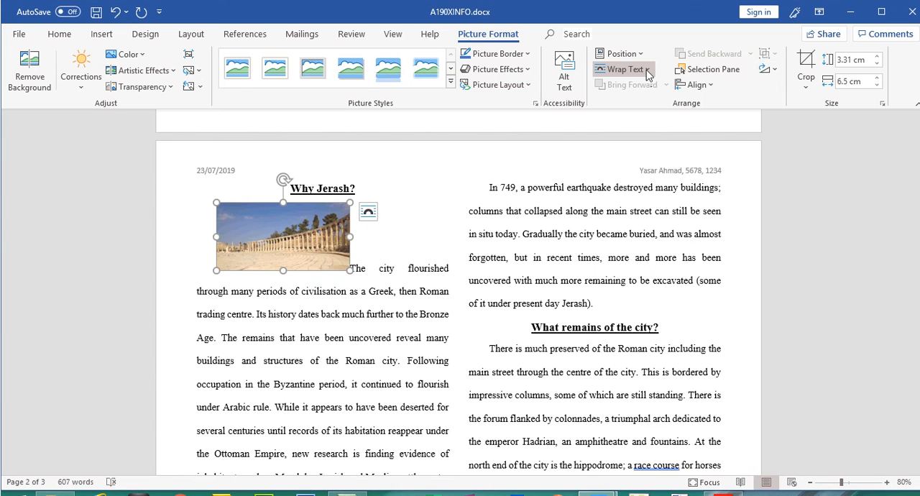
left_click(648, 72)
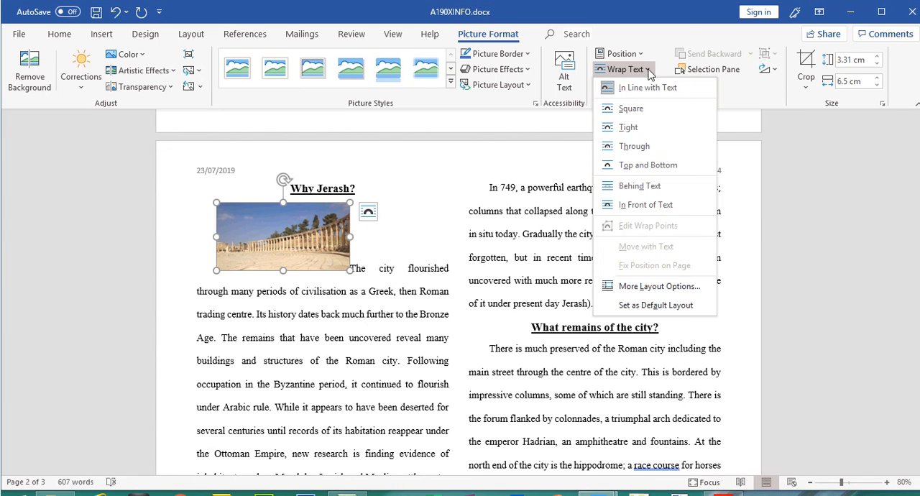
left_click(634, 129)
left_click(363, 296)
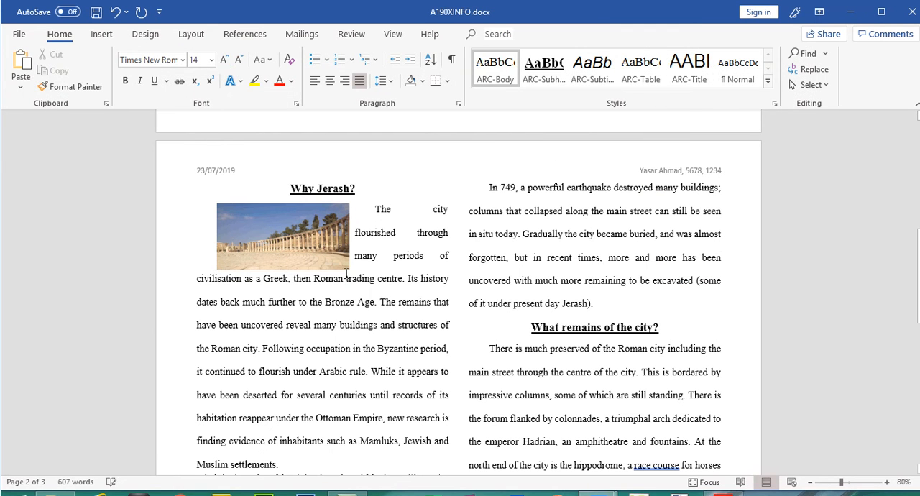
Recheck step 10, align the forum image to the left margin and the top of the text "The city flourished through", and save A190XINFO.docx.
left_click(717, 495)
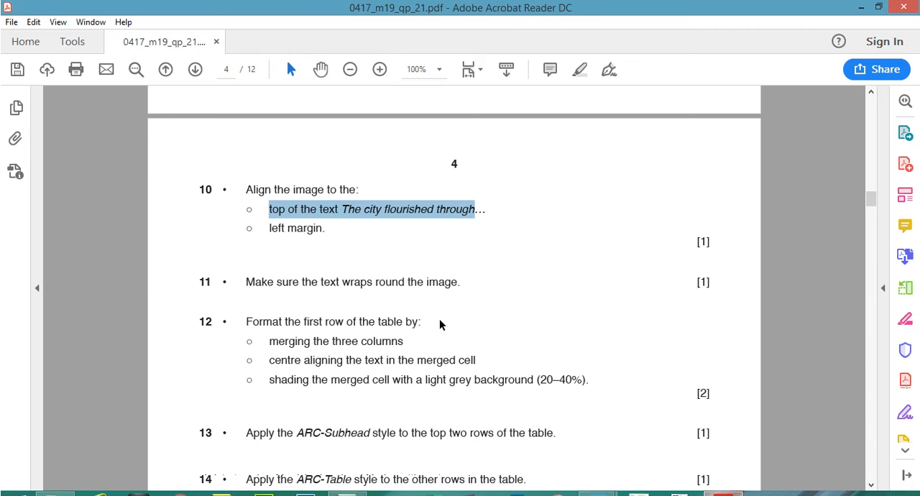
left_click_drag(270, 228, 324, 229)
left_click_drag(266, 209, 450, 214)
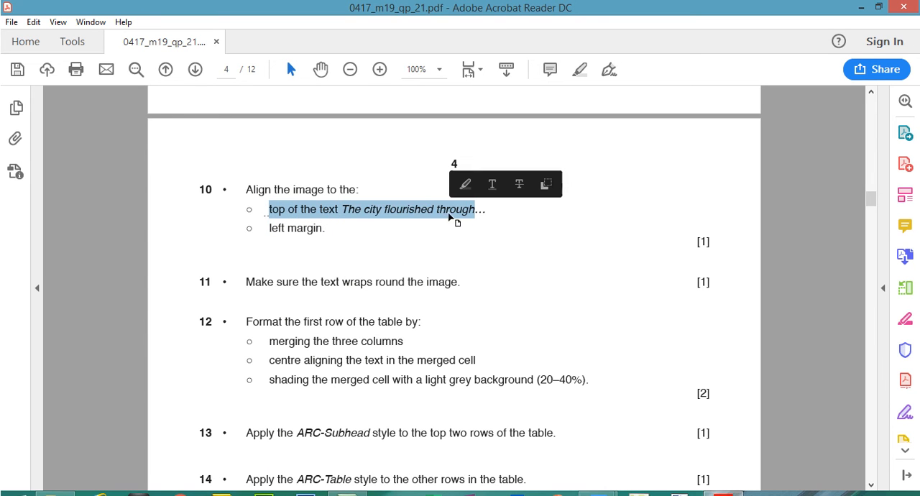
left_click(721, 495)
left_click(294, 234)
left_click_drag(295, 234, 278, 239)
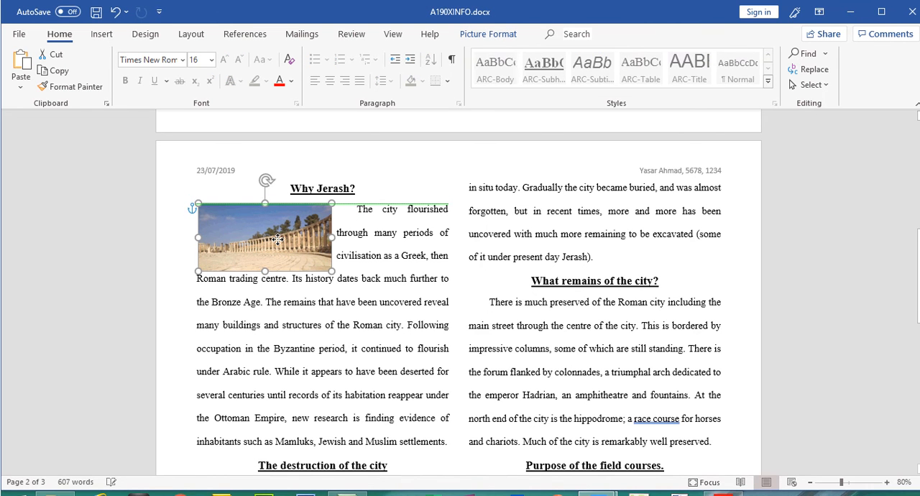
left_click_drag(279, 242, 242, 250)
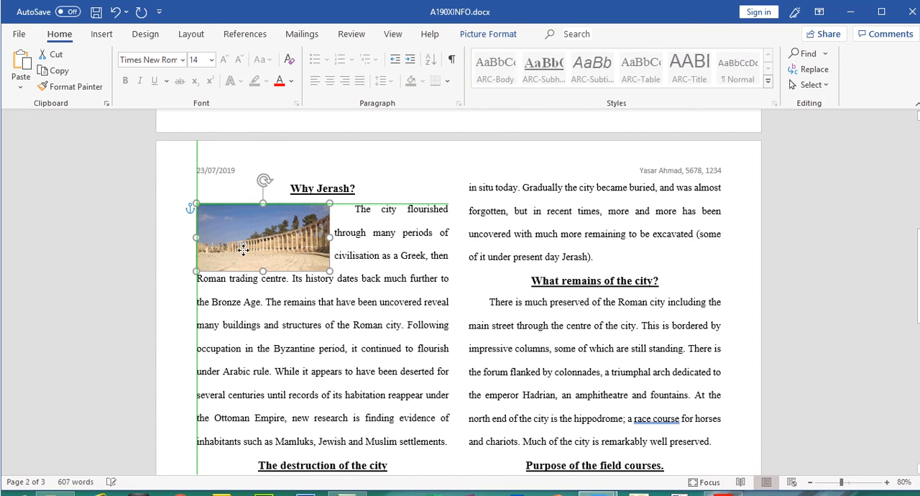
left_click_drag(243, 249, 242, 249)
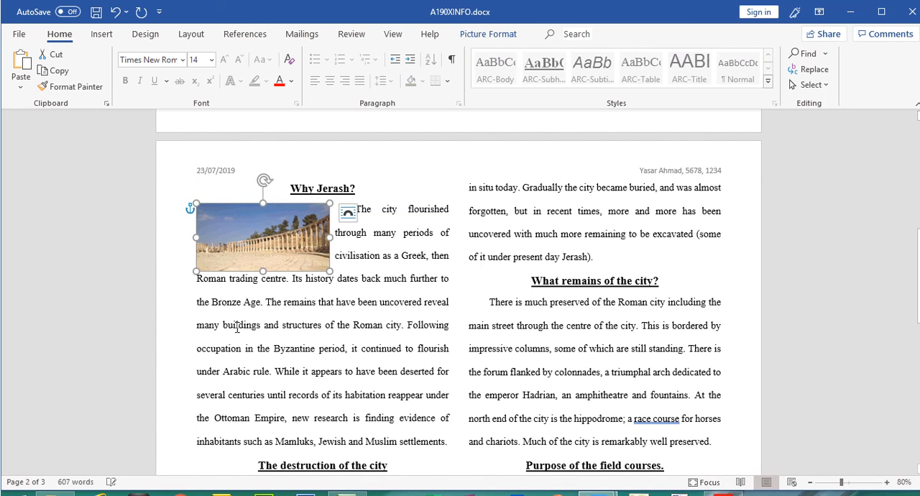
left_click(237, 327)
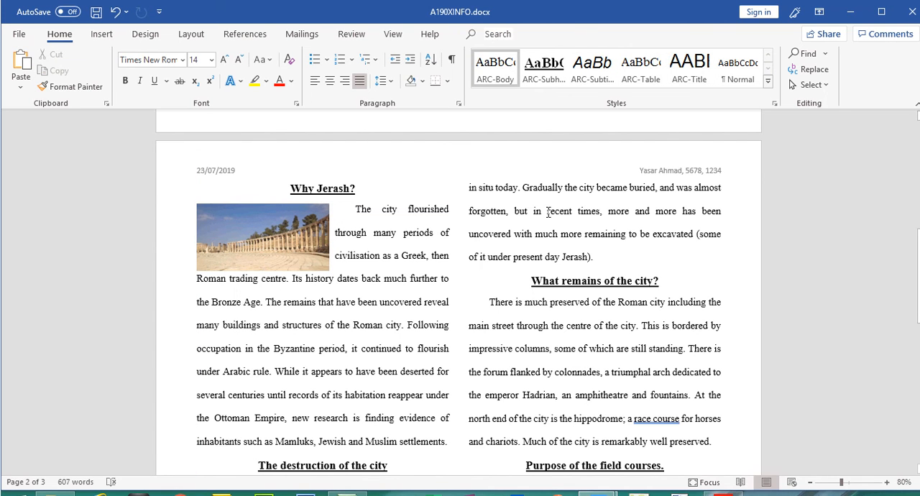
key("ctrl+s")
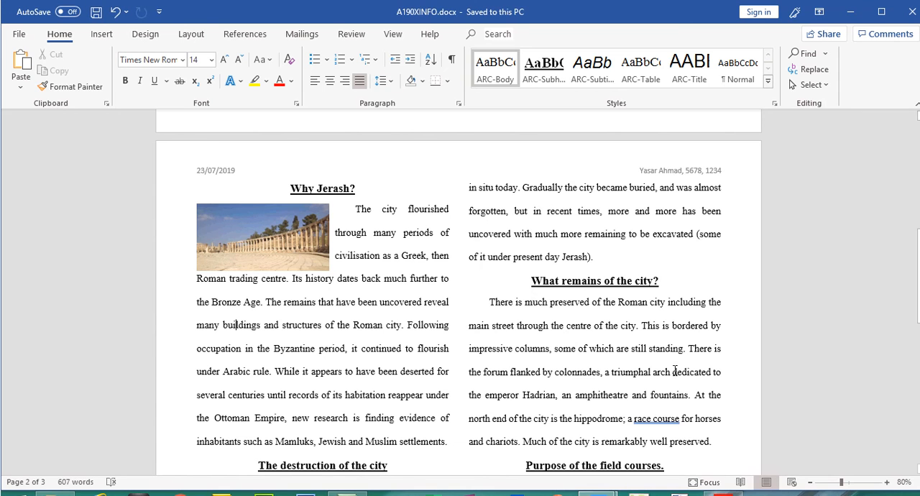
Switch to the question paper in Acrobat Reader and highlight the step 10 alignment and step 11 text wrap instructions.
left_click(722, 494)
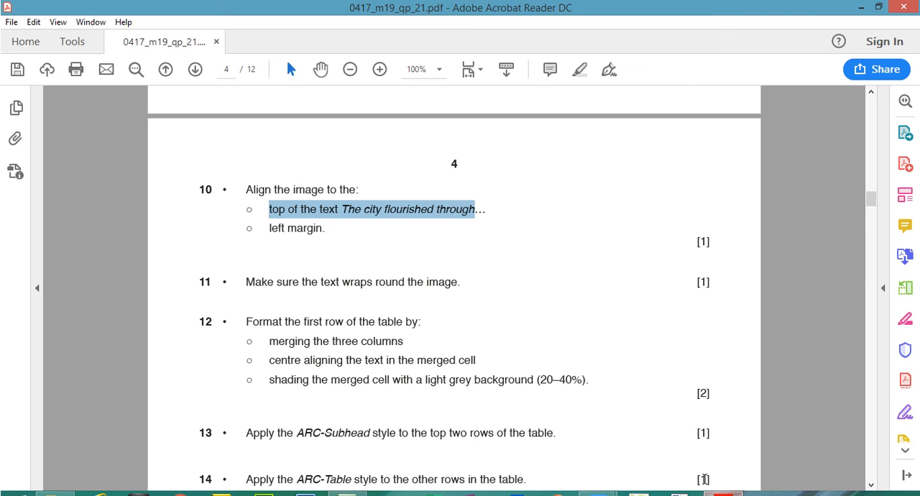
mouse_move(257, 188)
left_mouse_down()
mouse_move(314, 198)
mouse_move(333, 227)
left_mouse_up()
left_click(581, 70)
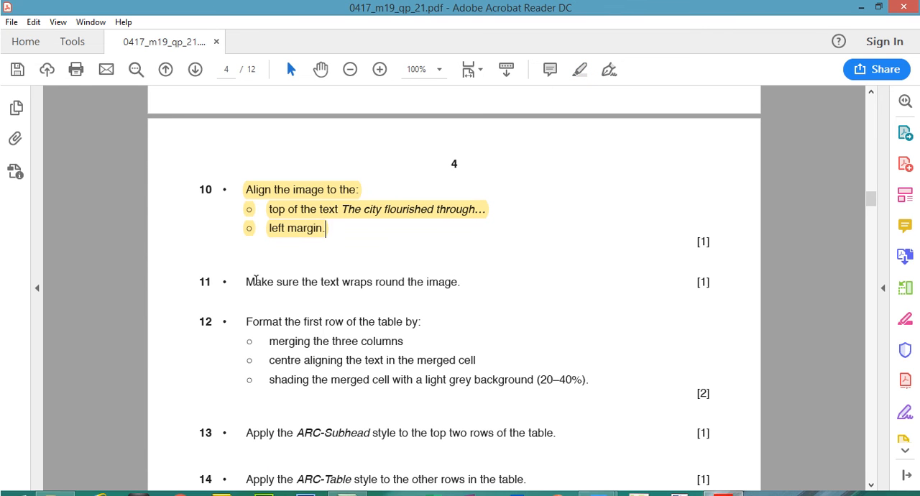
left_click_drag(247, 283, 460, 288)
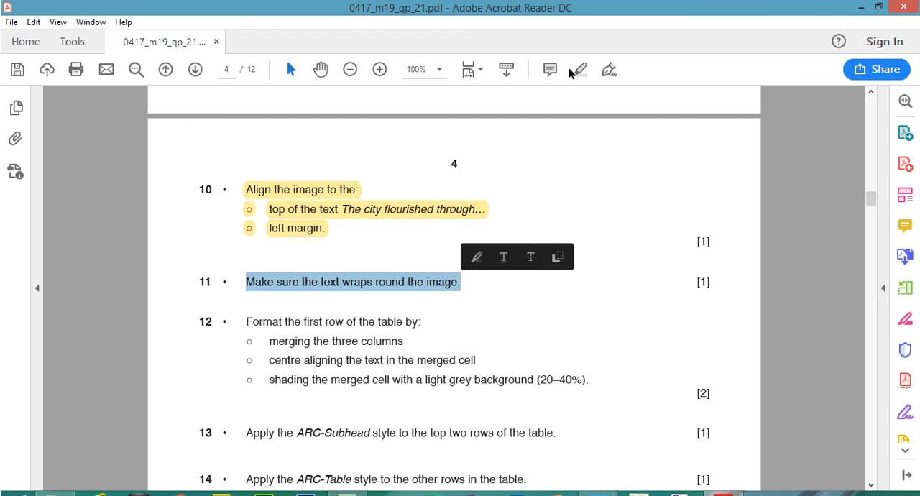
left_click(582, 72)
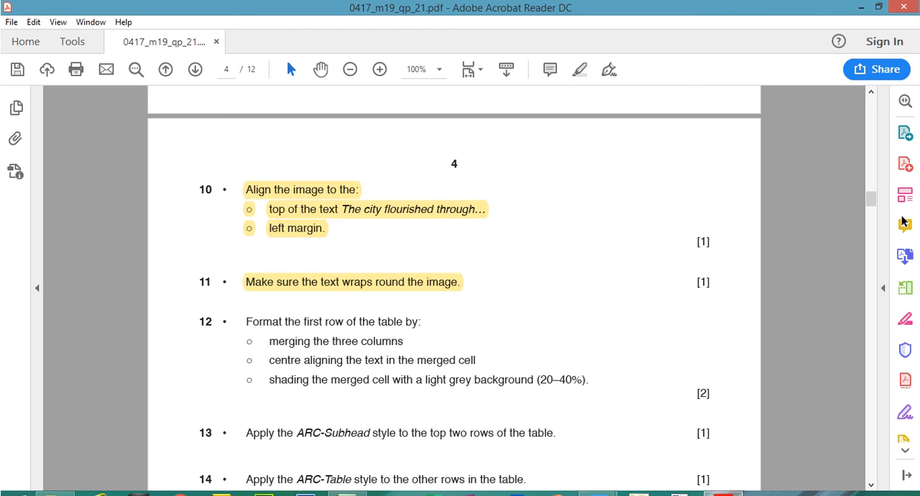
Highlight the step 12 line "Format the first row of the table by:" and switch back to A190XINFO.docx in Word.
scroll(874, 202, "down", 1)
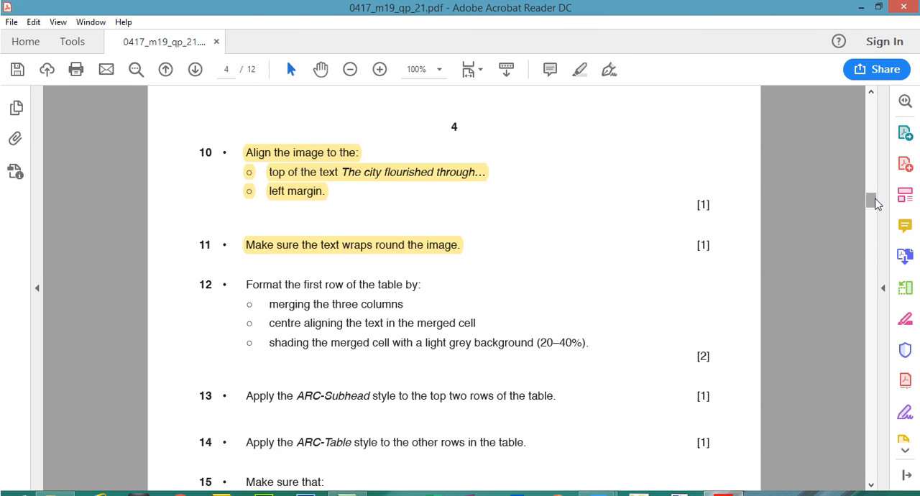
scroll(871, 201, "down", 2)
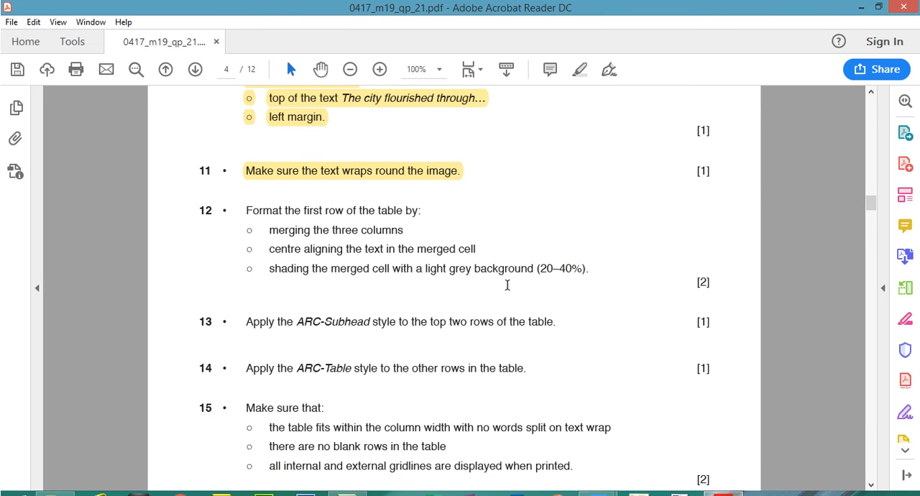
left_click_drag(246, 210, 445, 210)
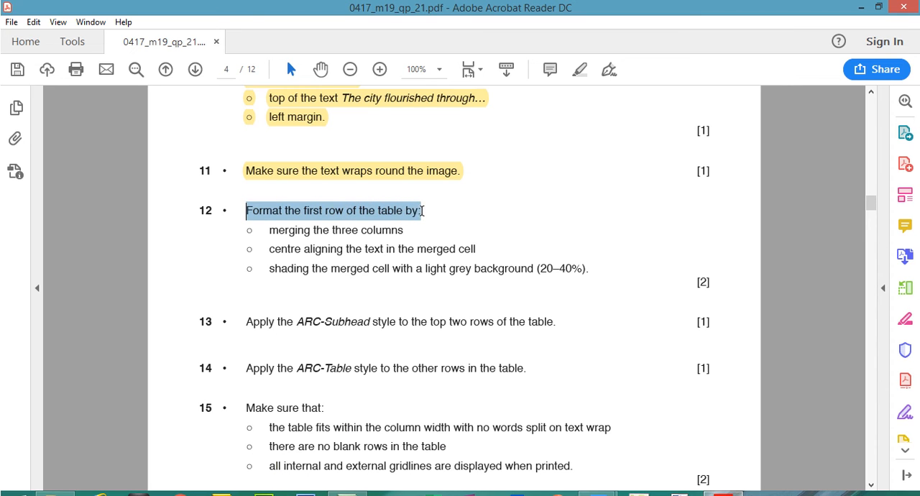
left_click(579, 69)
mouse_move(598, 493)
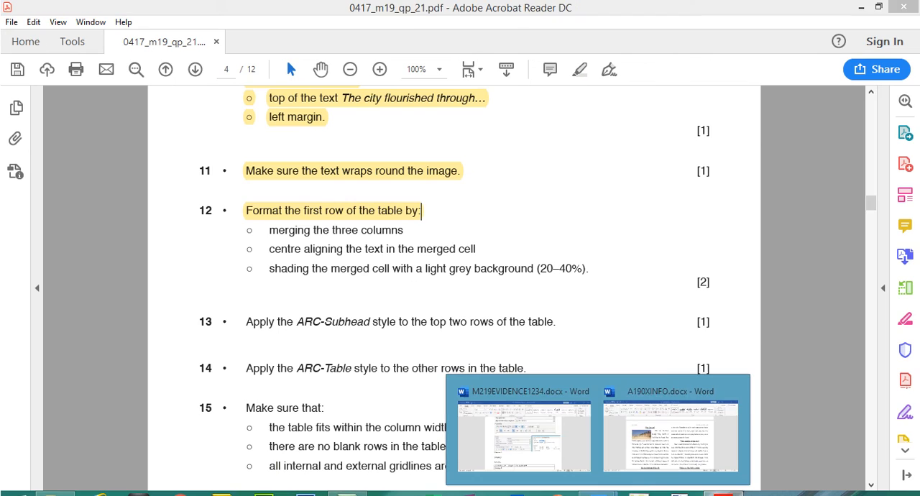
left_click(683, 465)
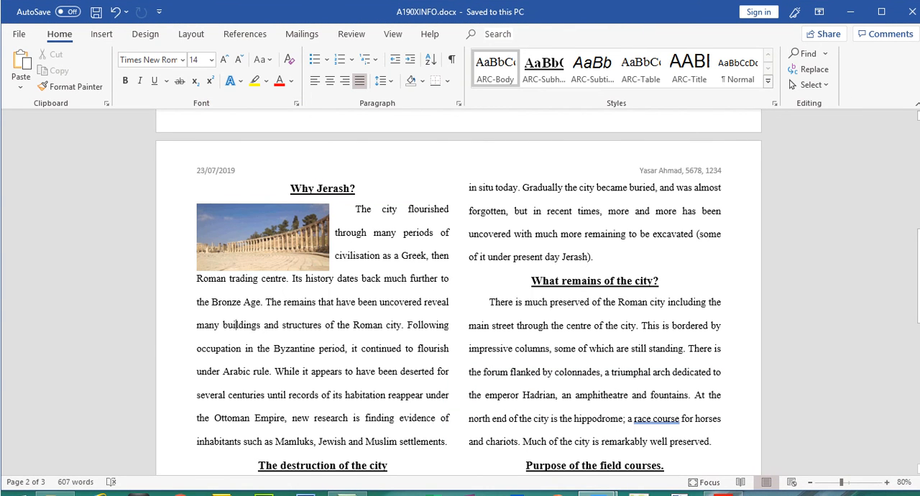
Find the table in the document, highlight "merging the three columns" in step 12 of the Acrobat Reader question paper, and return to Word.
left_click_drag(918, 245, 918, 370)
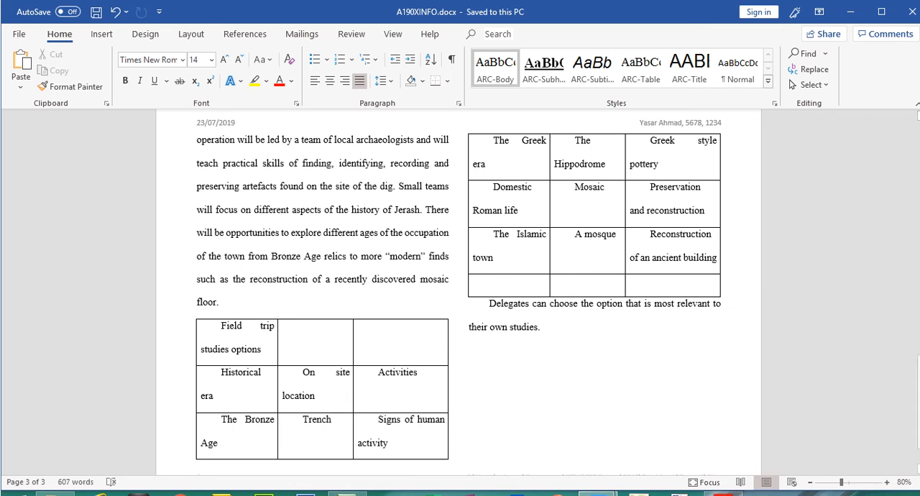
key("alt+Tab")
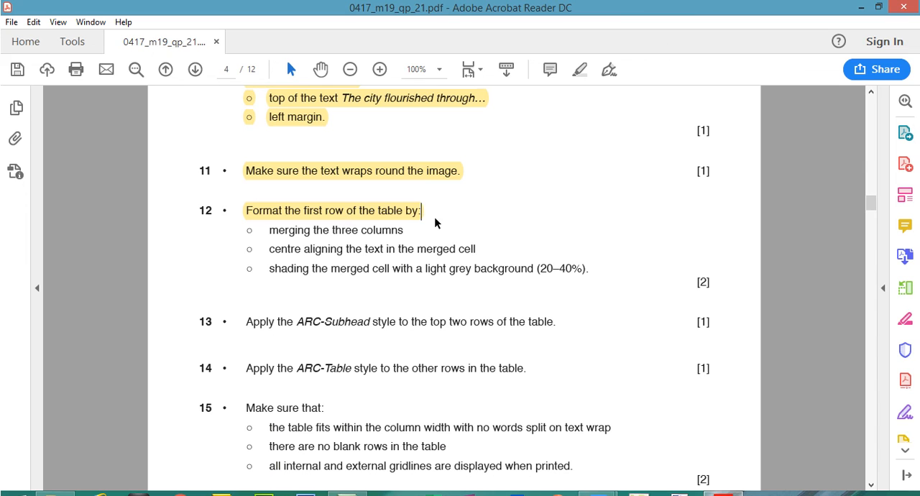
left_click_drag(270, 235, 404, 233)
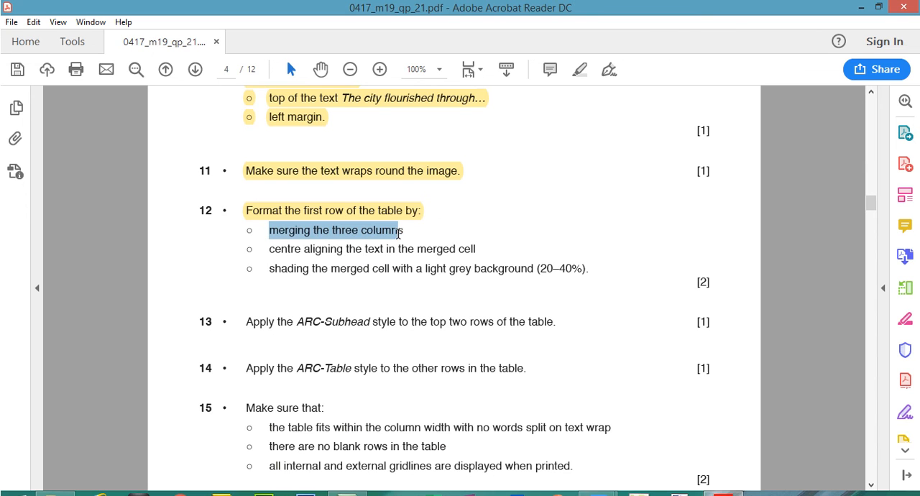
left_click(581, 69)
left_click(723, 493)
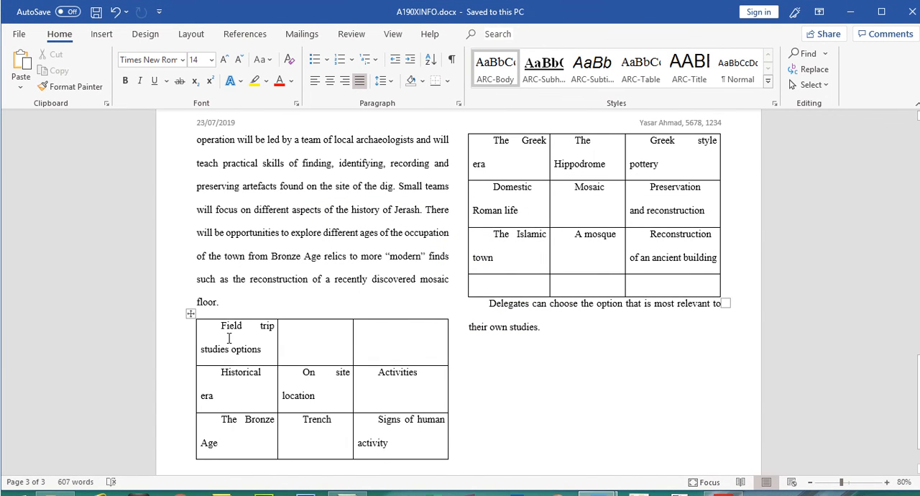
Merge the three cells in the first row of the table, containing "Field trip studies options".
left_click_drag(228, 338, 365, 345)
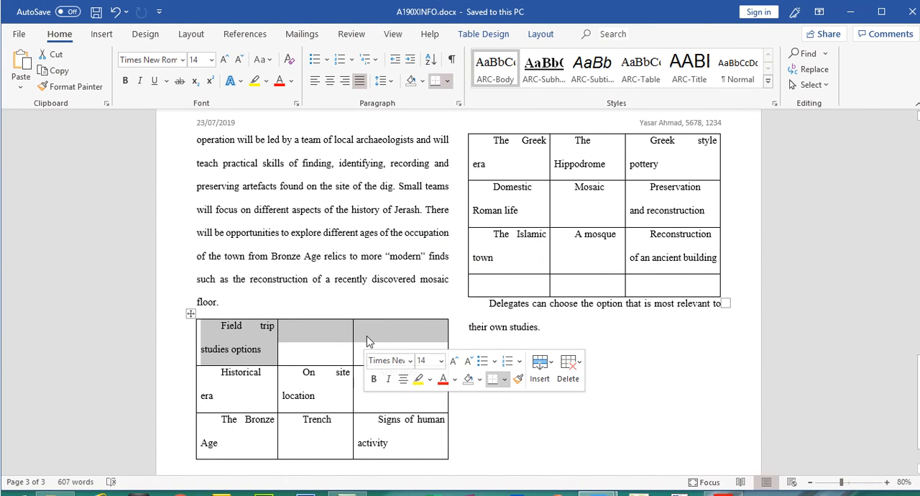
right_click(367, 336)
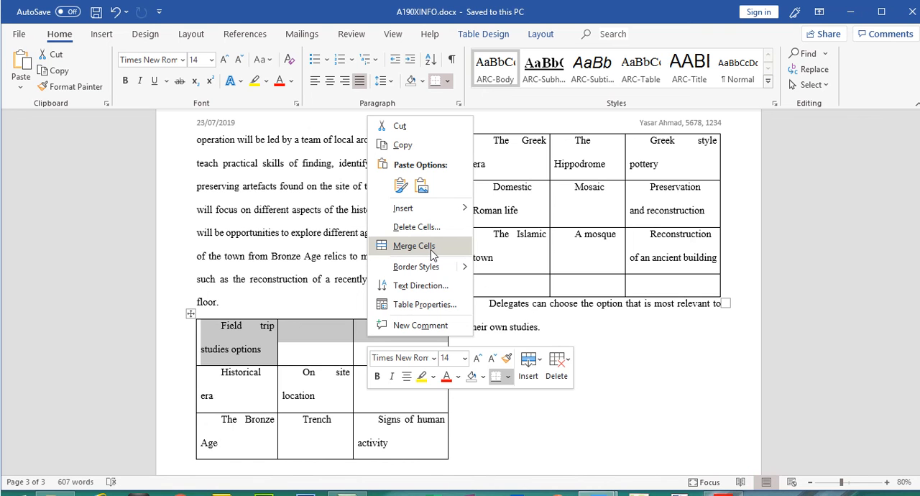
left_click(414, 246)
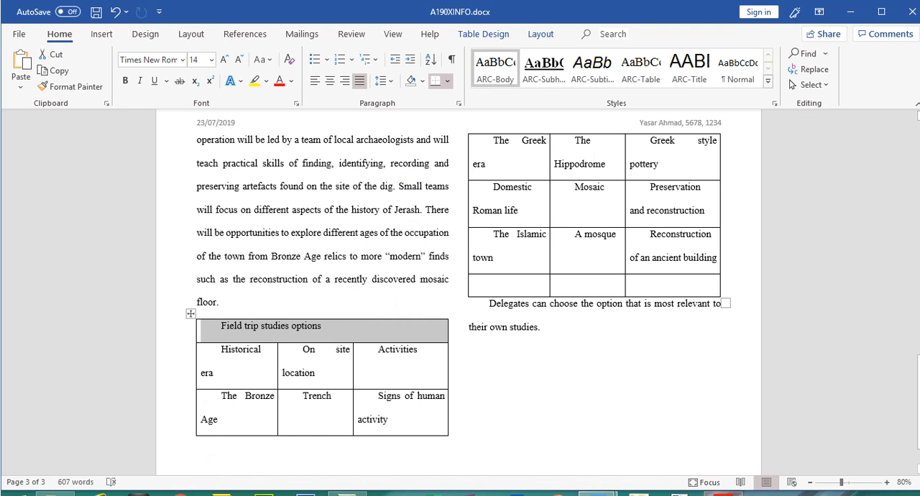
Check the step 12 centring instruction in Acrobat Reader, then centre "Field trip studies options" in the merged cell in Word.
key("alt+Tab")
left_click_drag(272, 248, 476, 250)
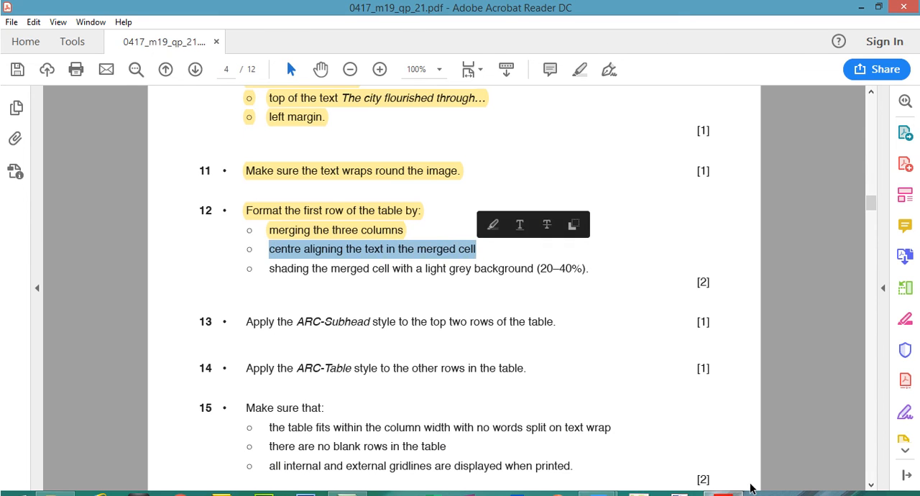
key("alt+Tab")
left_click(212, 329)
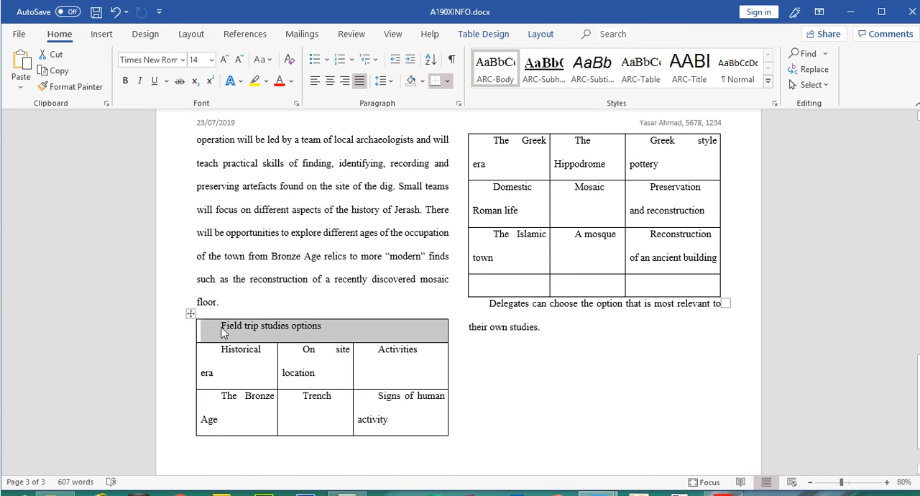
left_click(222, 326)
left_click_drag(222, 327, 321, 328)
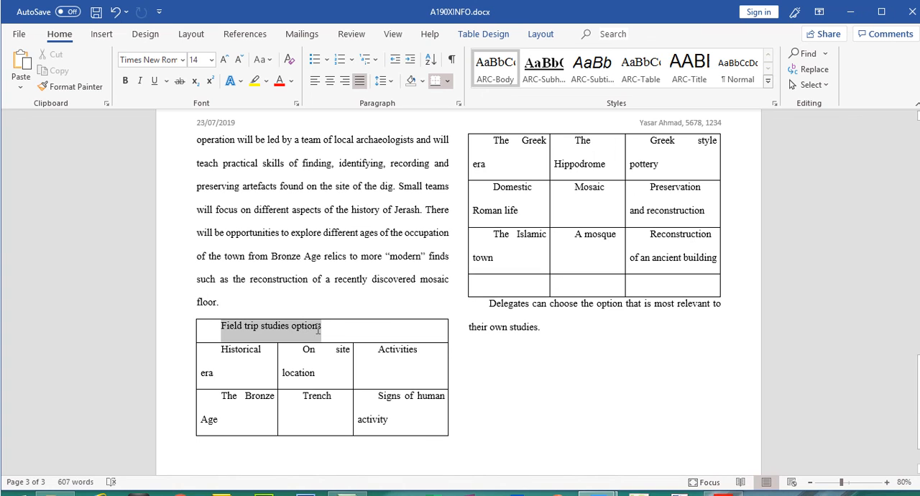
left_click(329, 80)
Remove the first-line indent from "Field trip studies options" and centre the text in the merged cell again.
left_click(284, 335)
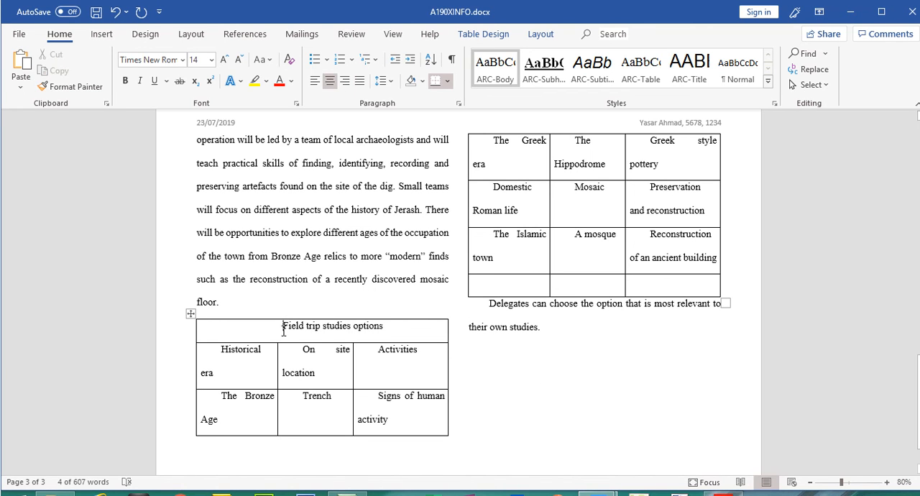
key("ctrl+j")
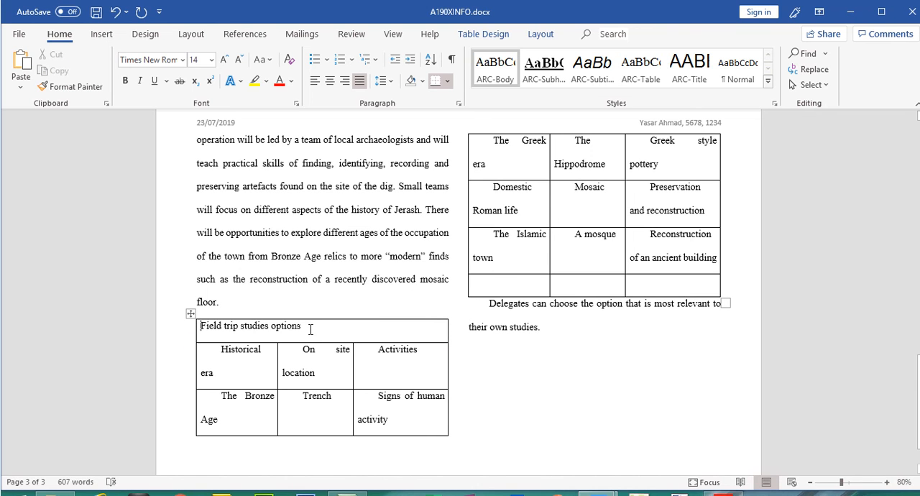
left_click_drag(302, 327, 201, 327)
left_click(329, 80)
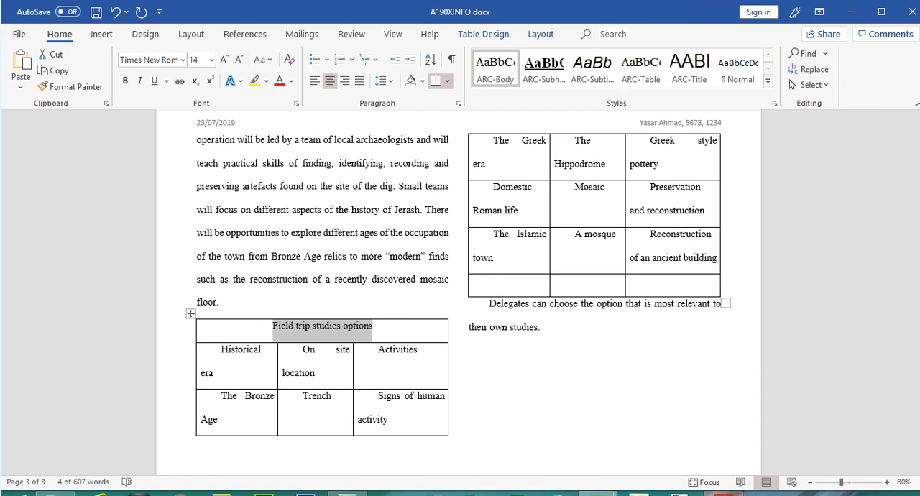
Check the step 12 shading instruction in Acrobat Reader, then shade the merged cell in Word with White, Background 1, Darker 25%.
key("alt+Tab")
left_click_drag(271, 268, 591, 268)
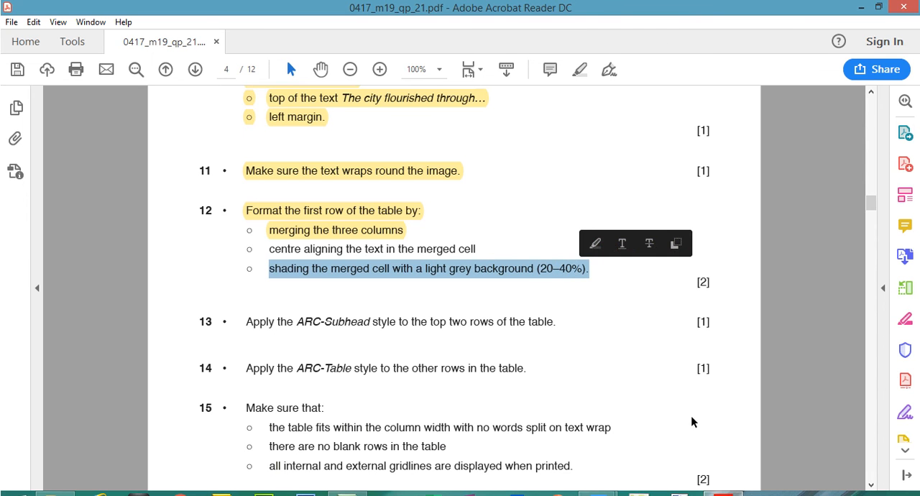
left_click(597, 494)
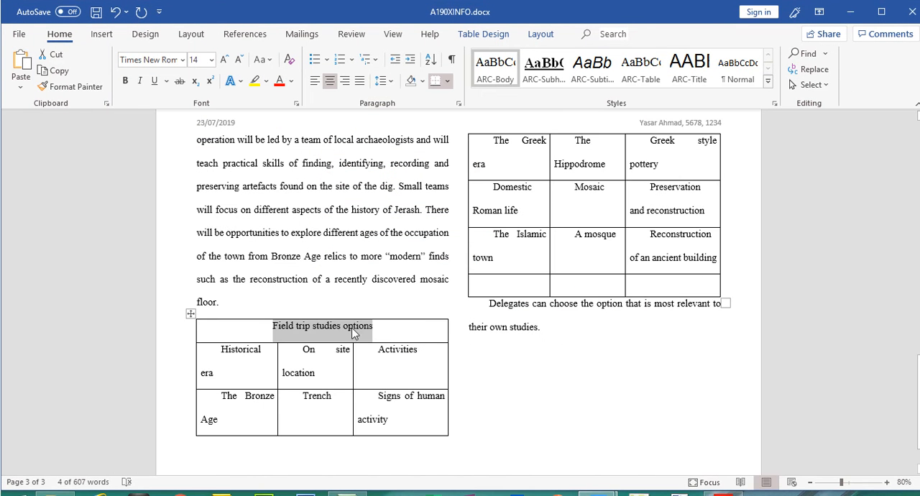
left_click(424, 82)
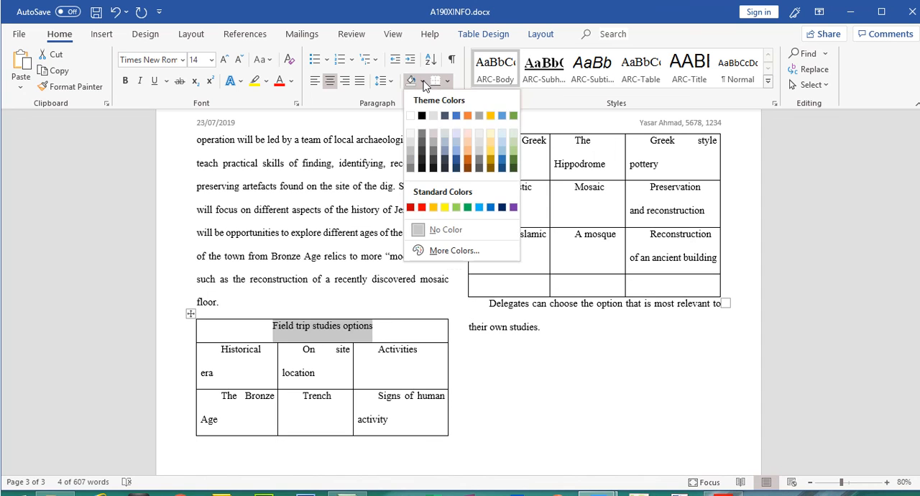
left_click(348, 325)
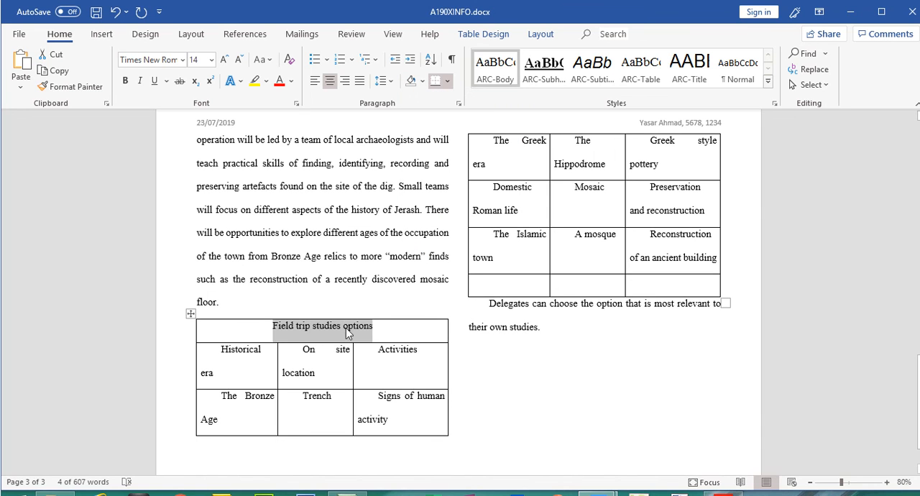
left_click(347, 326)
left_click(422, 82)
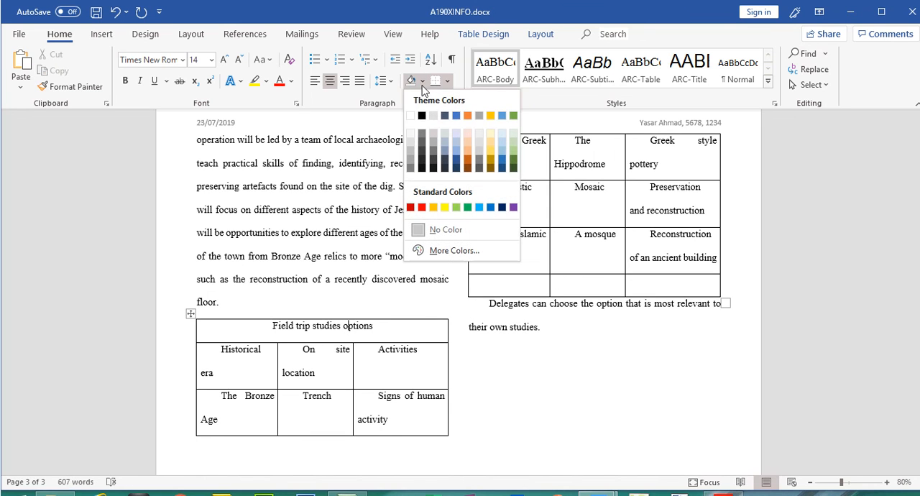
left_click(412, 152)
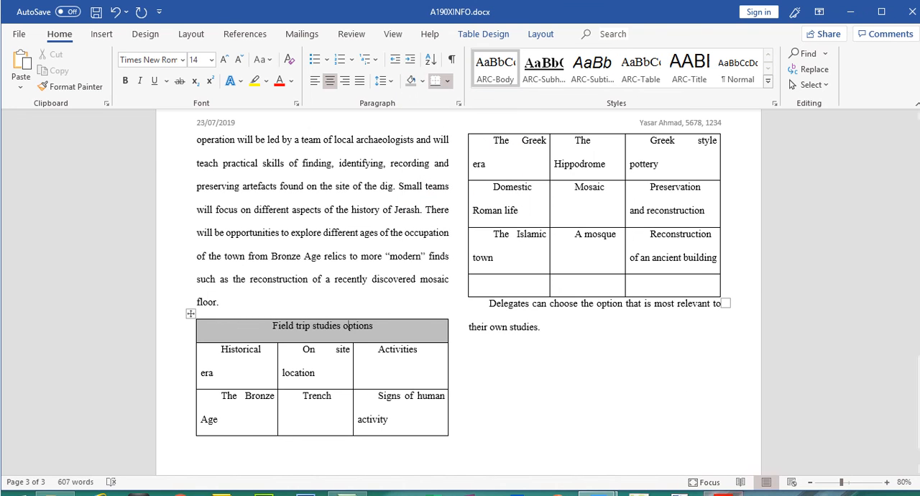
Switch to the question paper in Acrobat Reader and highlight the step 12 lines on centre aligning and shading the merged cell.
key("alt+Tab")
left_click(274, 247)
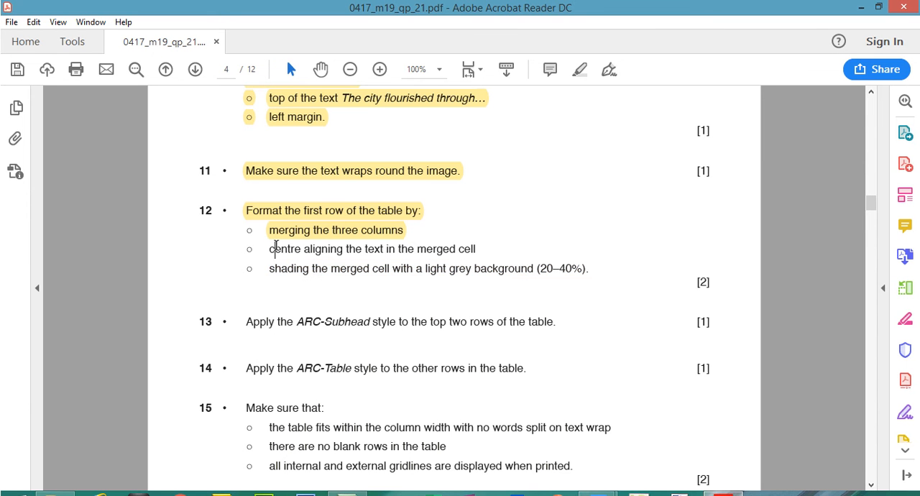
left_click_drag(276, 246, 517, 269)
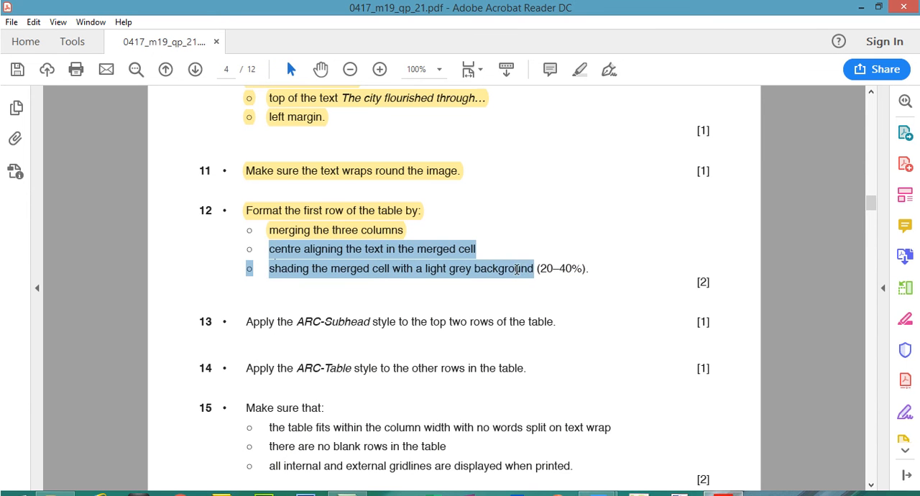
left_click(586, 74)
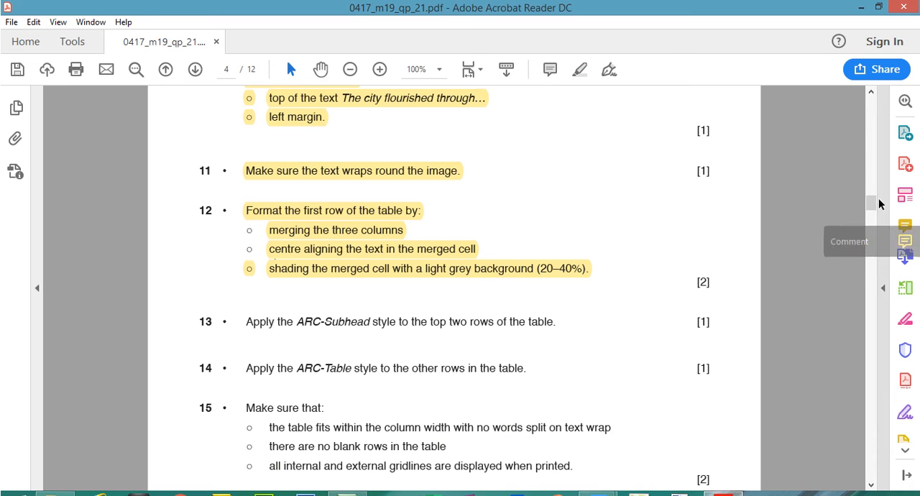
Read step 13, select its text about the ARC-Subhead style for the top two rows, and switch back to Word.
scroll(873, 206, "down", 3)
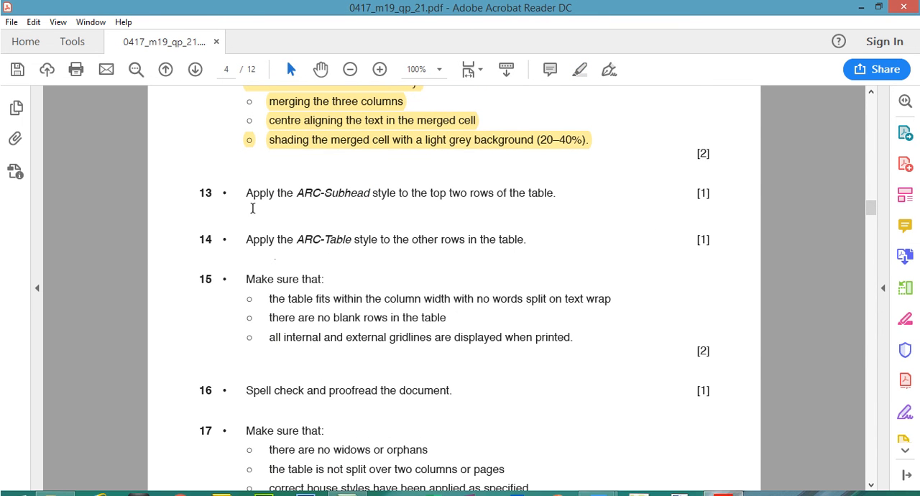
left_click_drag(296, 193, 557, 197)
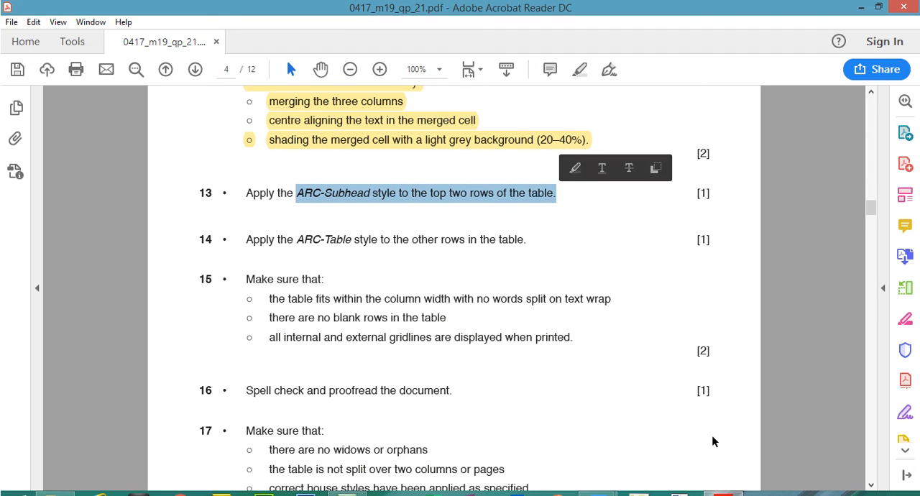
key("alt+Tab")
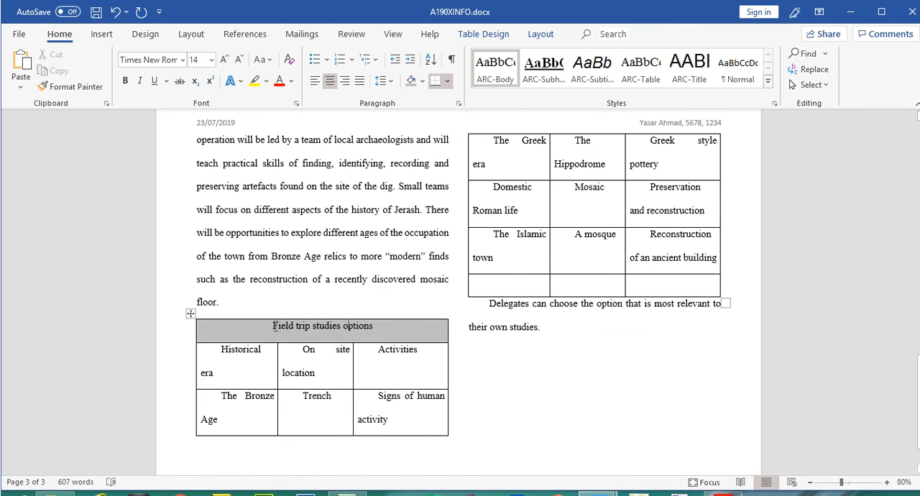
Apply the ARC-Subhead style to the top two rows of the table, rechecking the step 13 instruction in Acrobat Reader.
left_click_drag(289, 328, 366, 356)
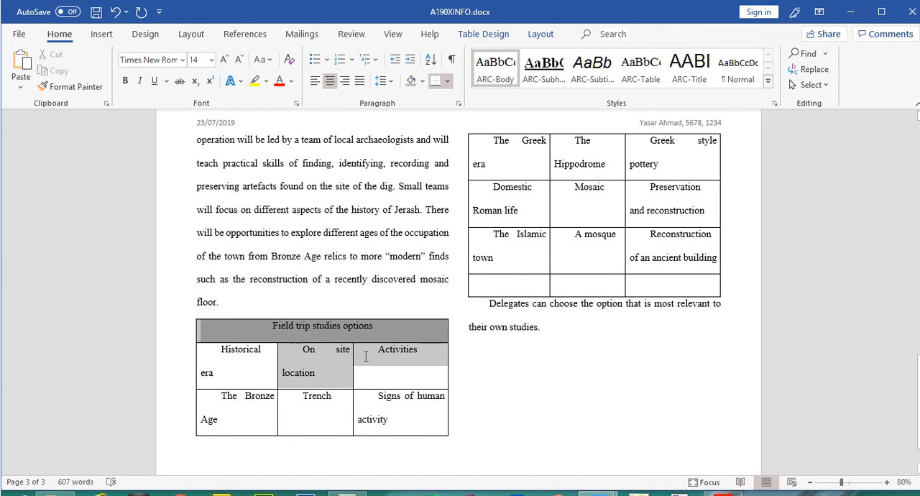
left_click(197, 325)
left_click(206, 326)
mouse_move(208, 329)
left_mouse_down()
mouse_move(236, 357)
mouse_move(384, 364)
left_mouse_up()
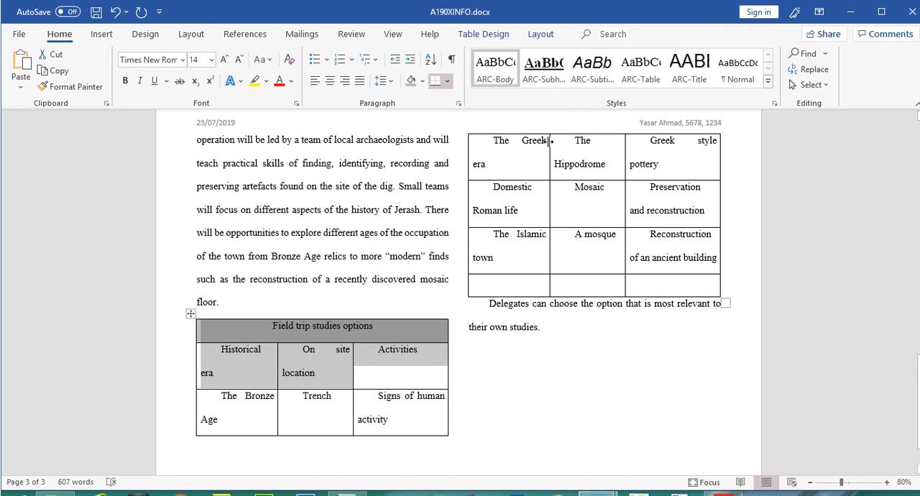
left_click(774, 105)
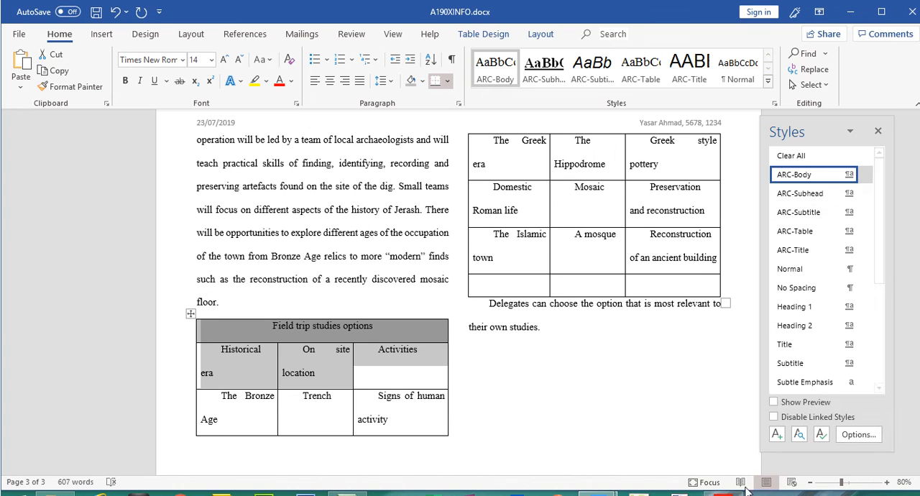
key("alt+Tab")
key("alt+Tab")
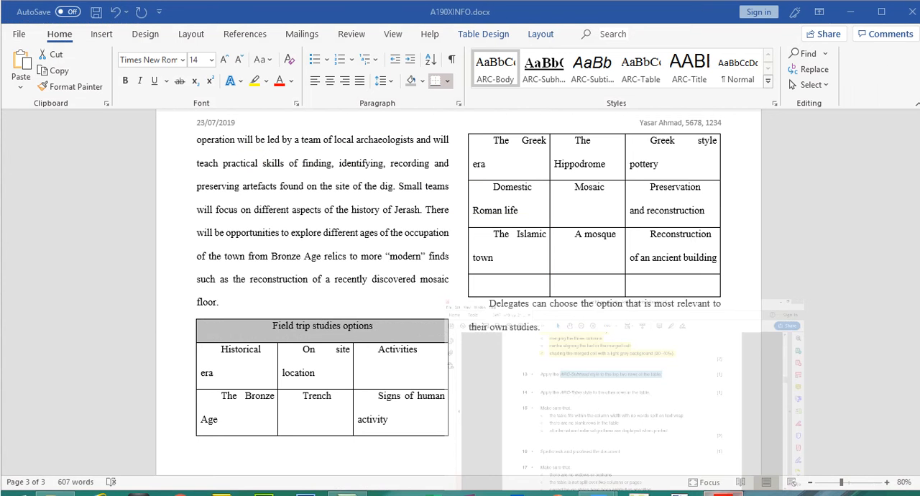
left_click(774, 104)
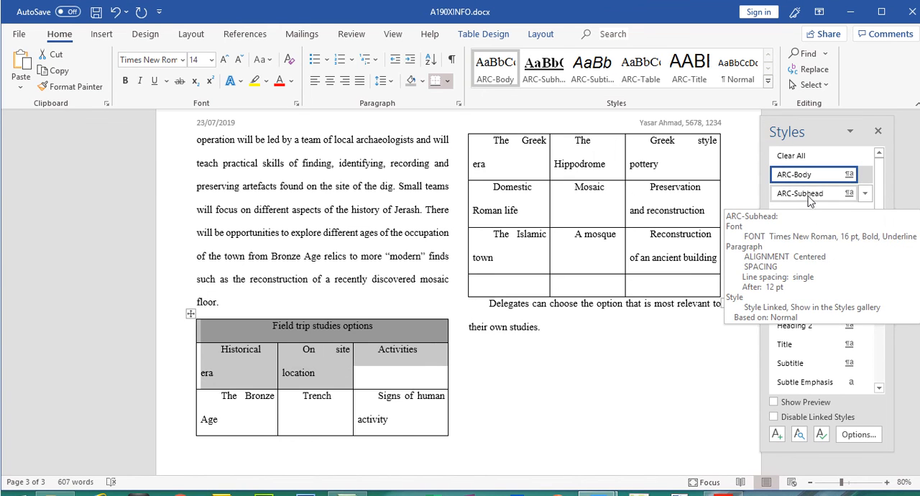
left_click(808, 194)
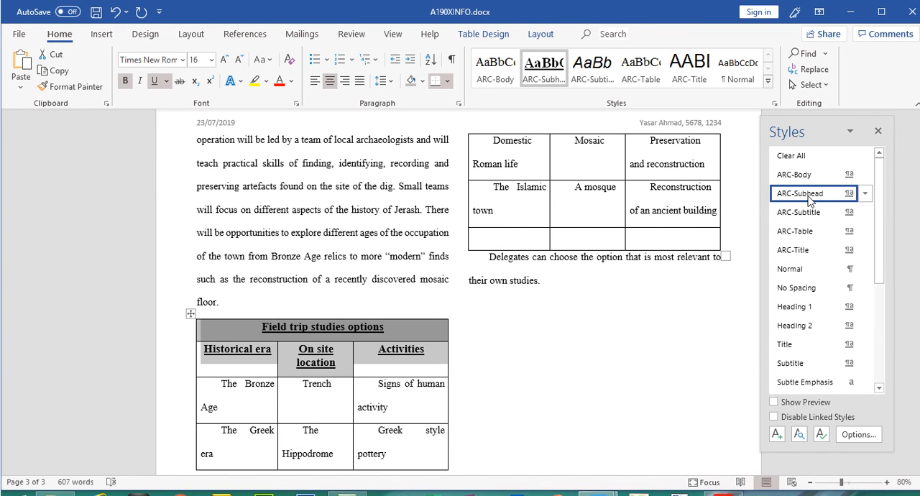
Switch to the question paper in Acrobat Reader, check the ARC-Subhead house style specification, and highlight the selected step 13 instruction.
left_click(724, 492)
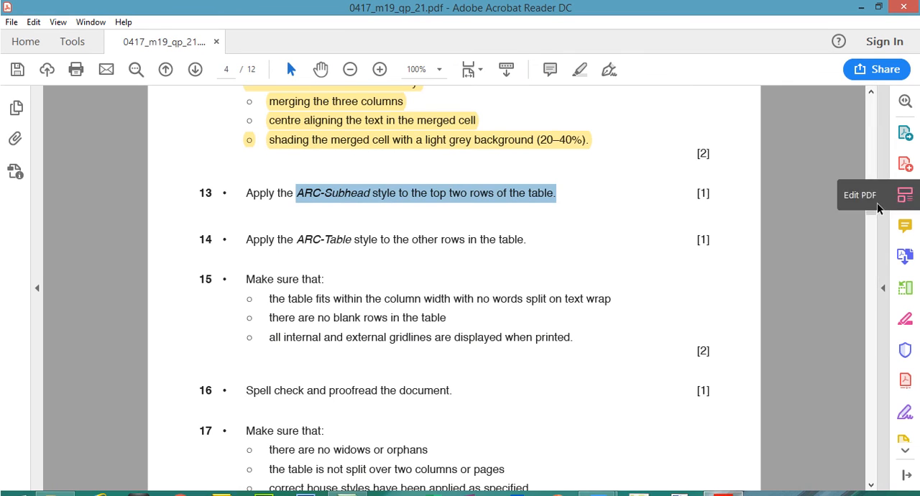
left_click_drag(871, 209, 873, 179)
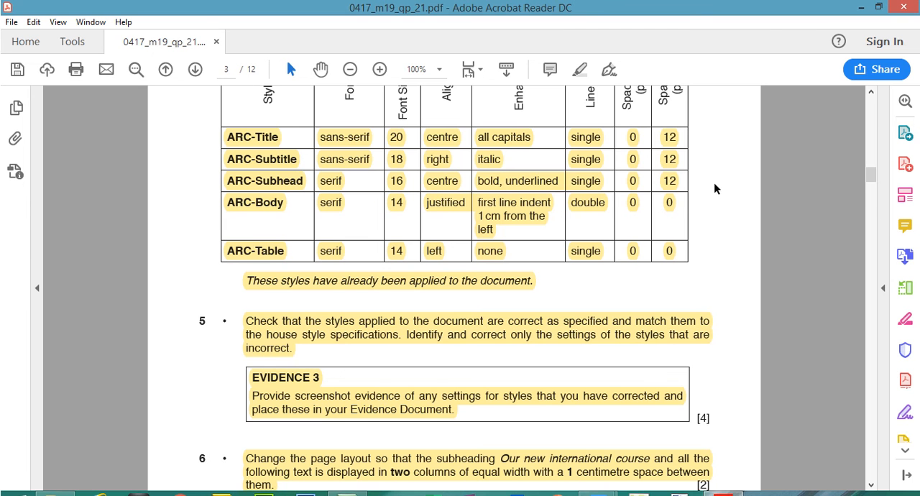
left_click_drag(870, 177, 871, 212)
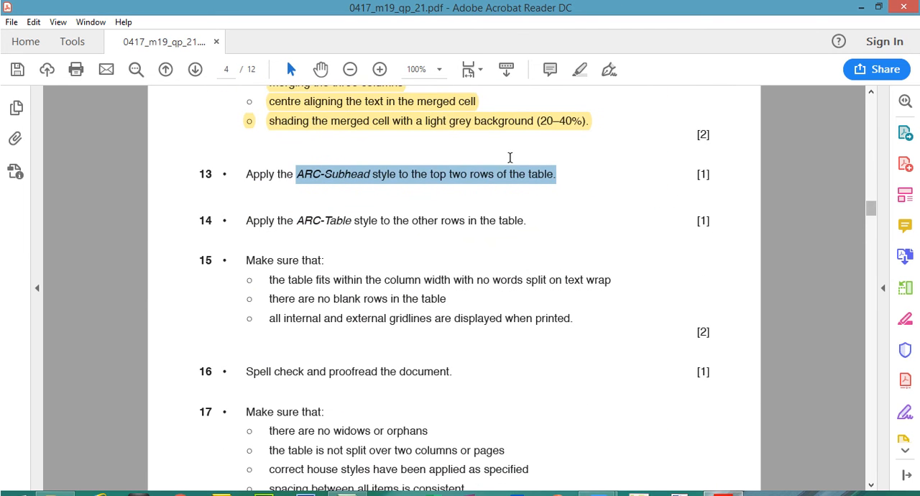
left_click(579, 71)
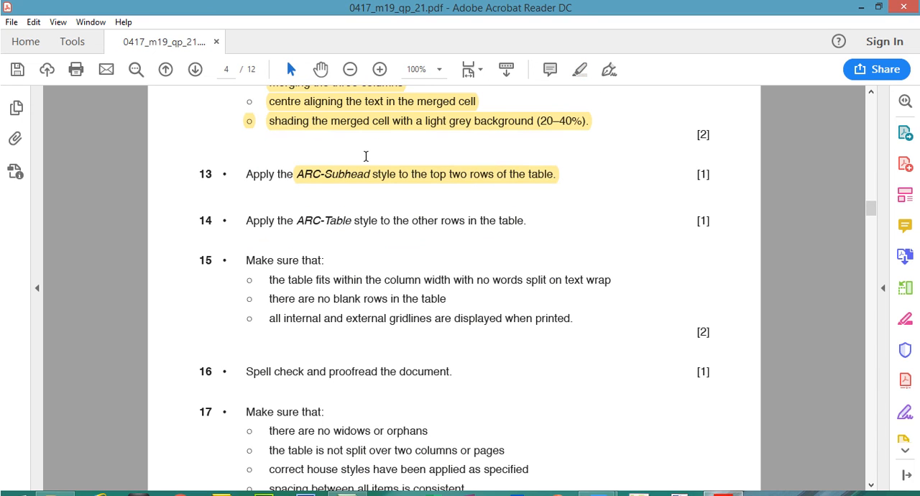
Highlight the step 14 instruction in the question paper, switch to Word, and apply the ARC-Table style to the table rows below the headings.
left_click_drag(248, 222, 527, 221)
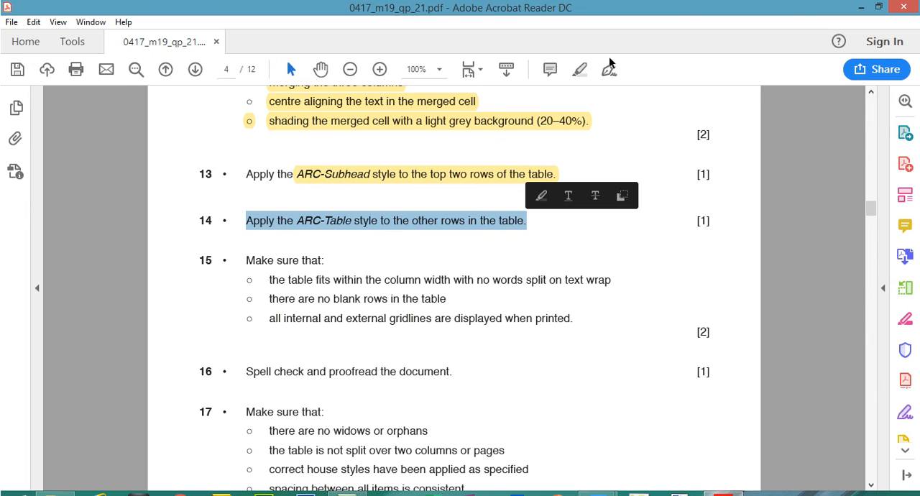
left_click(579, 71)
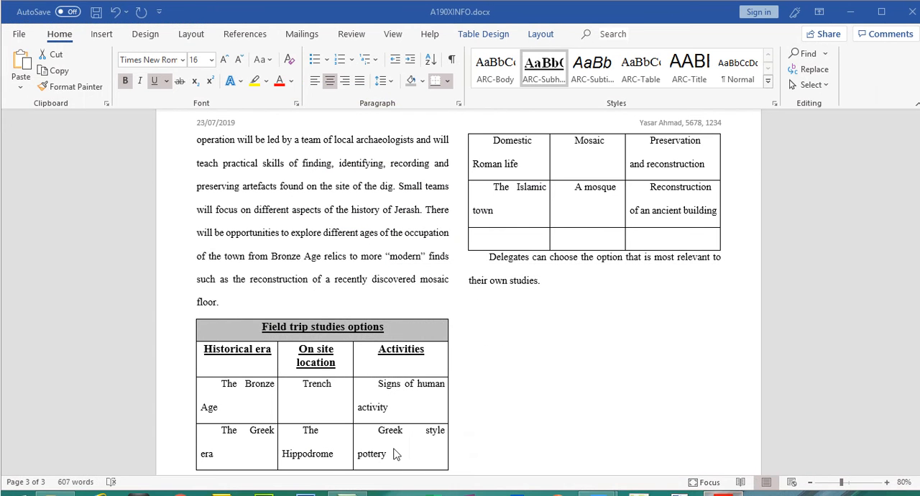
left_click(222, 384)
left_click_drag(222, 384, 697, 238)
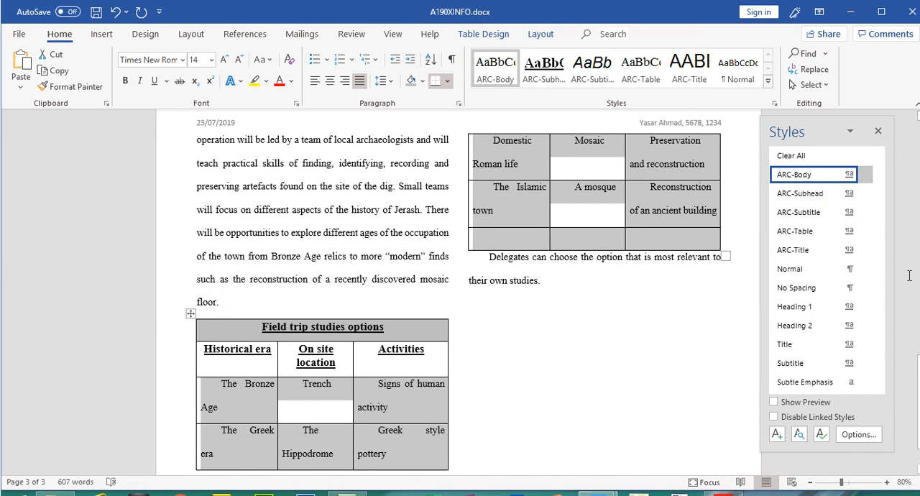
left_click(805, 231)
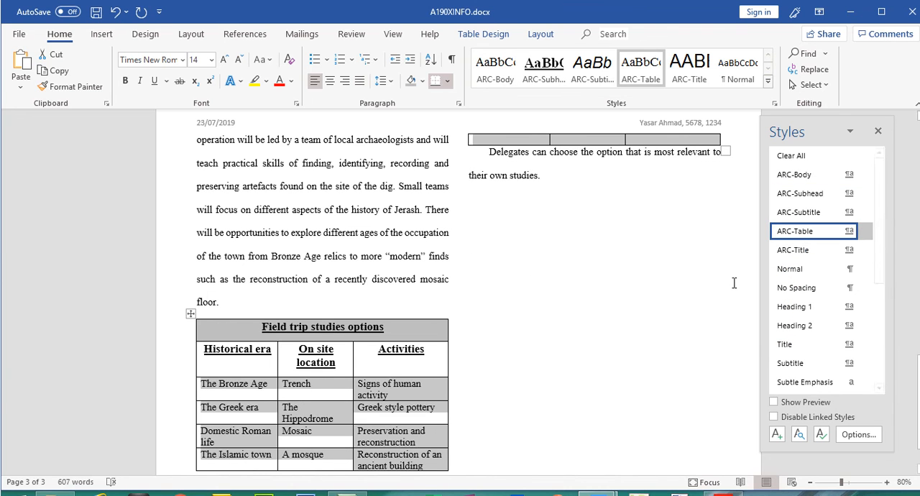
left_click(220, 302)
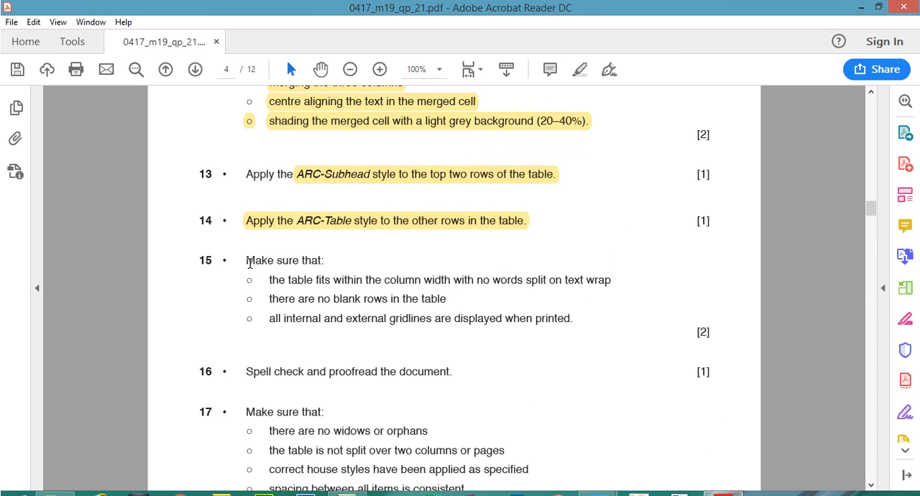
Read step 15 in the question paper and check in Word whether the table fits within the column width.
left_click_drag(249, 263, 326, 259)
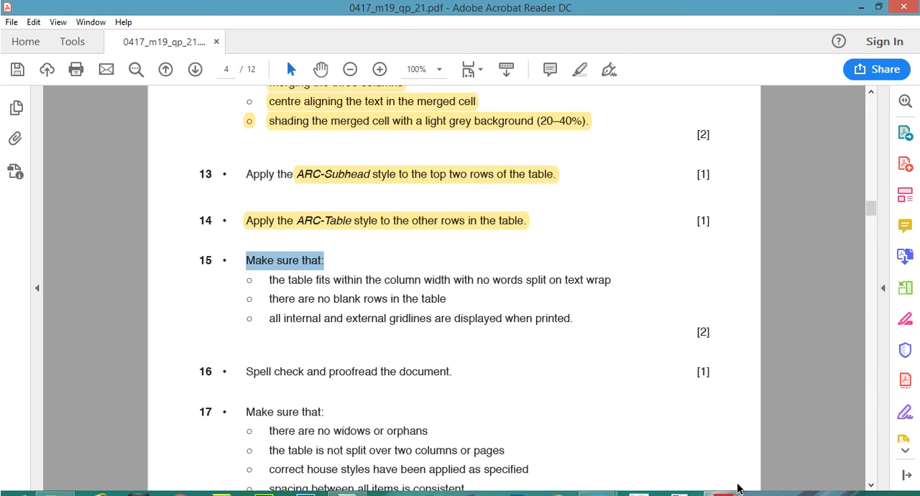
left_click(726, 490)
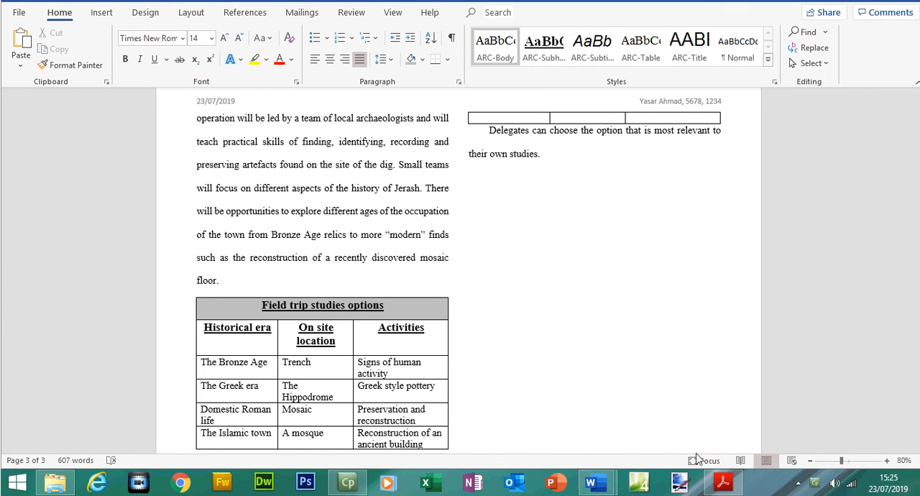
left_click(722, 482)
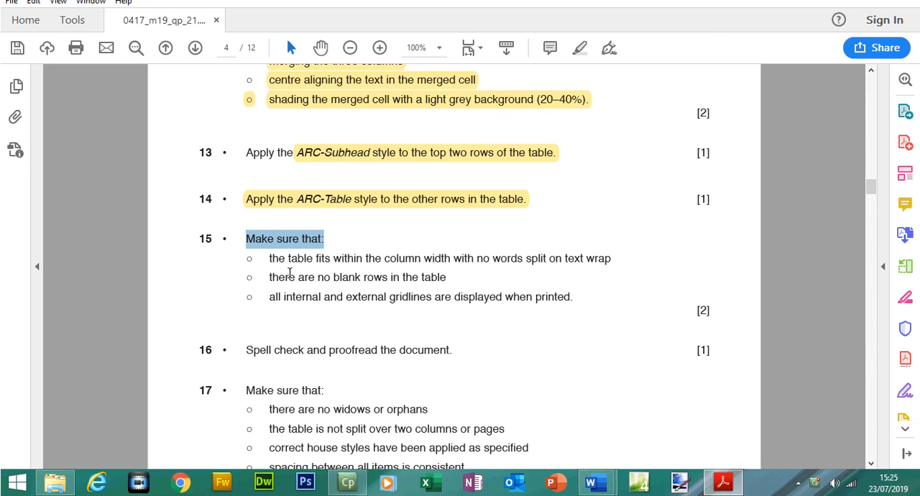
left_click(717, 479)
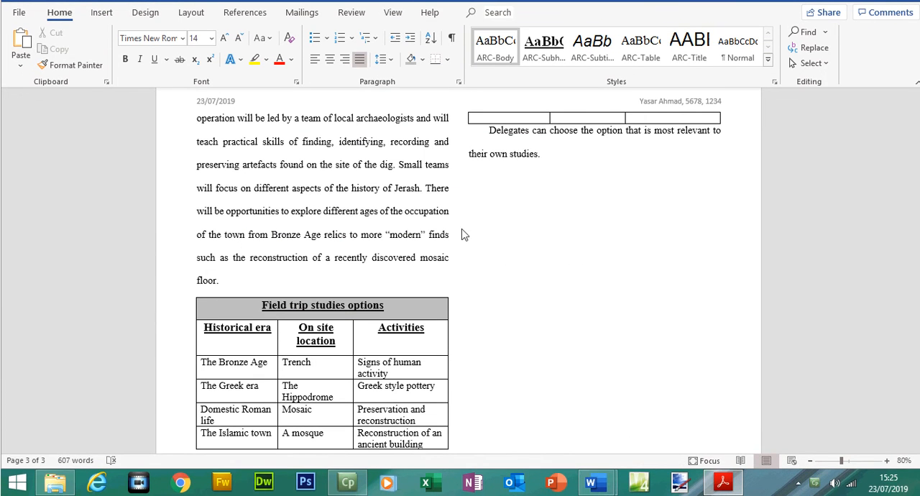
key("ctrl+alt+shift+s")
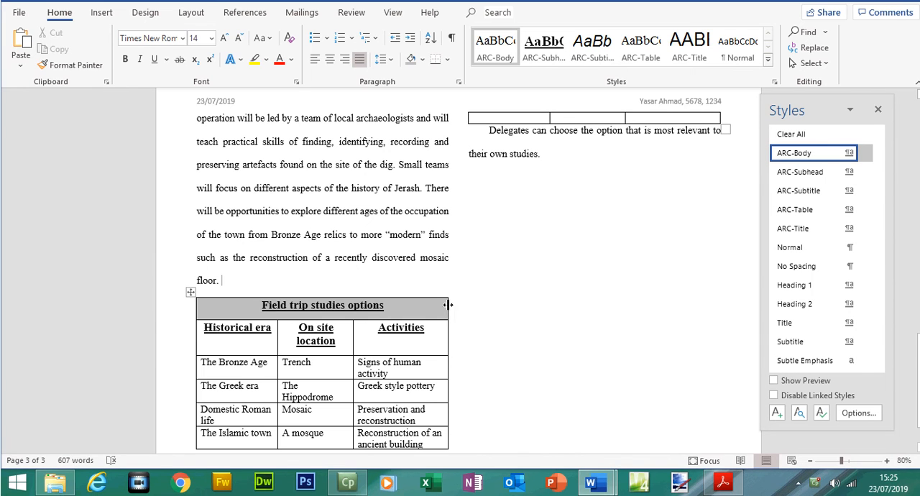
mouse_move(446, 305)
left_mouse_down()
mouse_move(466, 308)
mouse_move(449, 307)
left_mouse_up()
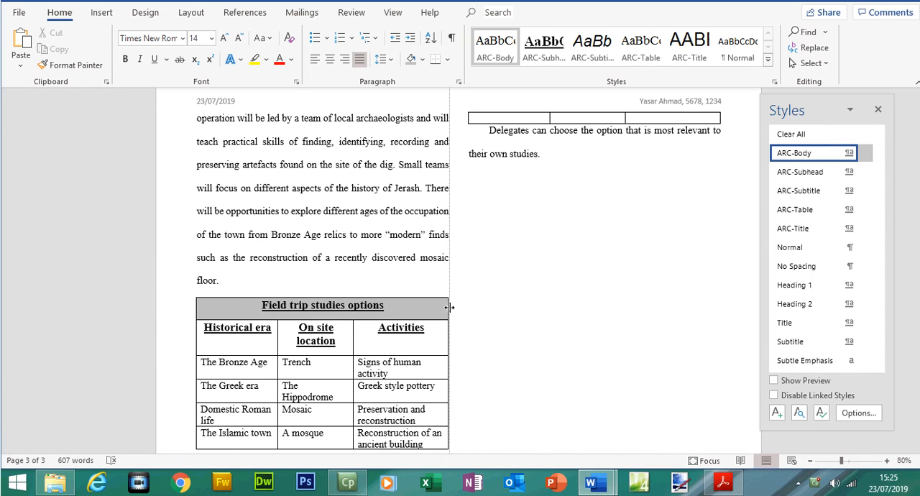
Recheck the step 15 requirement on blank rows in Acrobat Reader, and delete the entire empty last row of the table in Word.
left_click(723, 482)
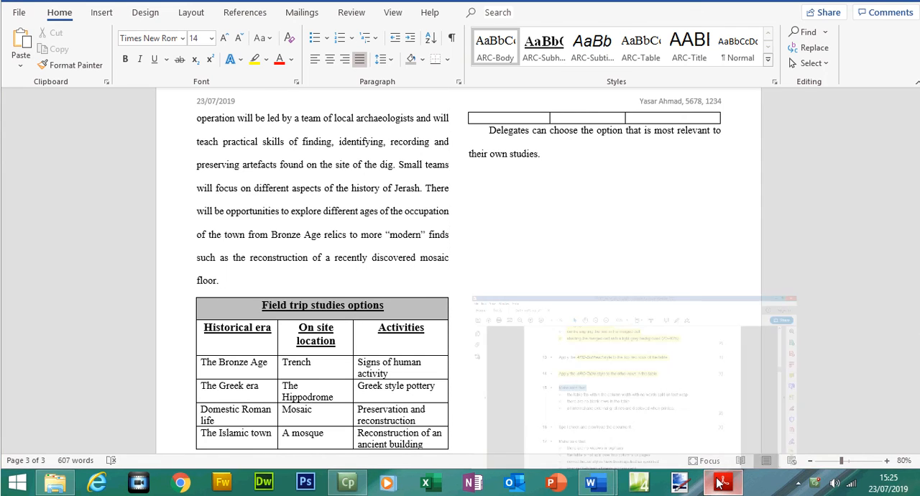
left_click_drag(270, 278, 440, 278)
key("alt+Tab")
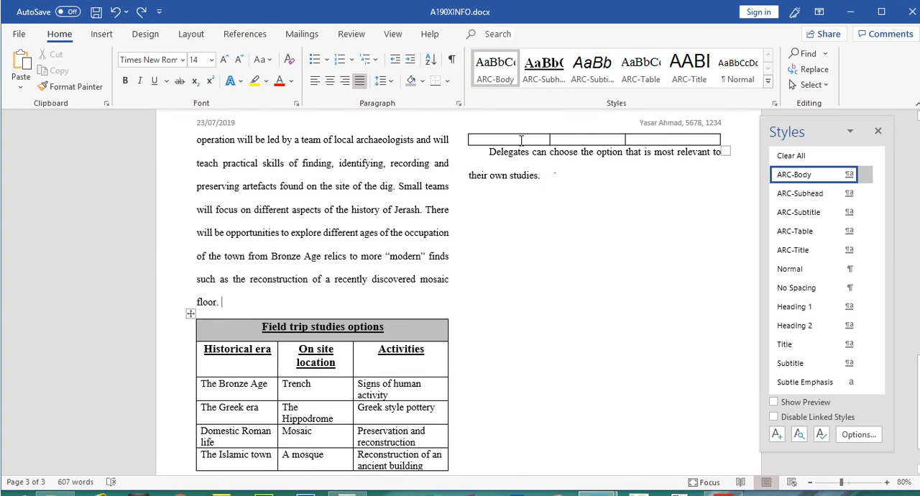
left_click_drag(560, 138, 636, 142)
right_click(636, 141)
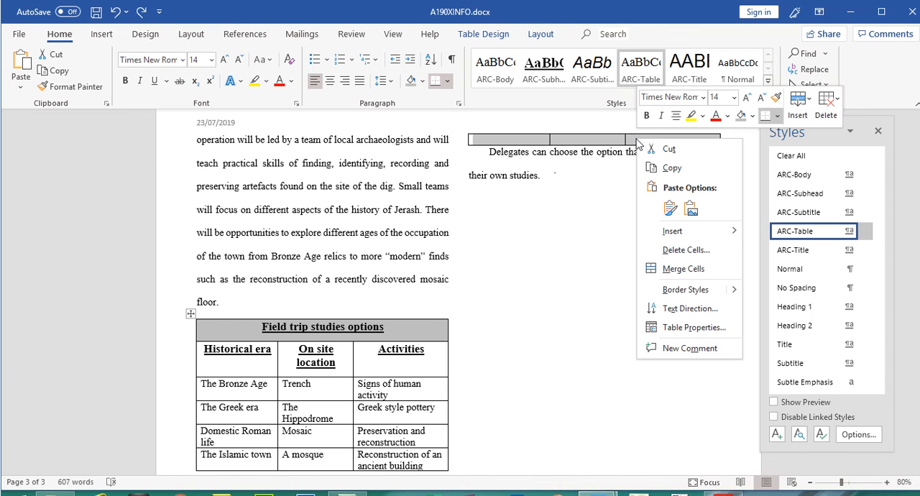
left_click(662, 249)
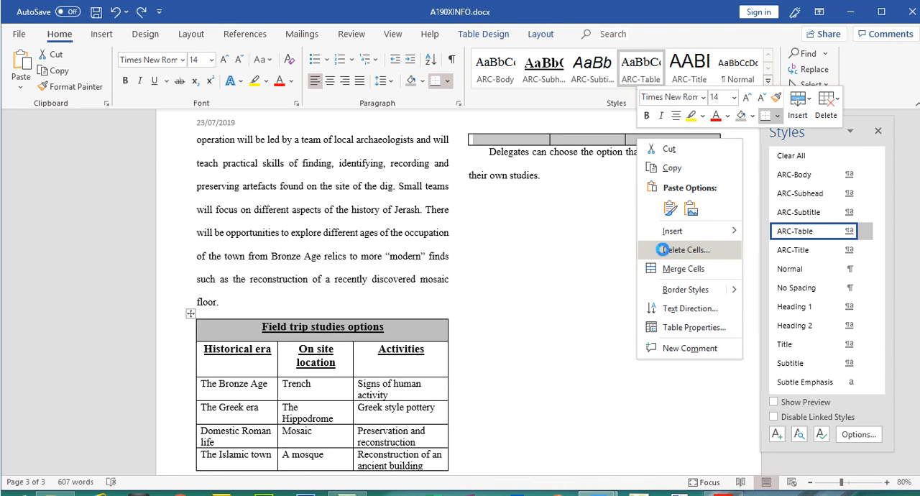
left_click(459, 241)
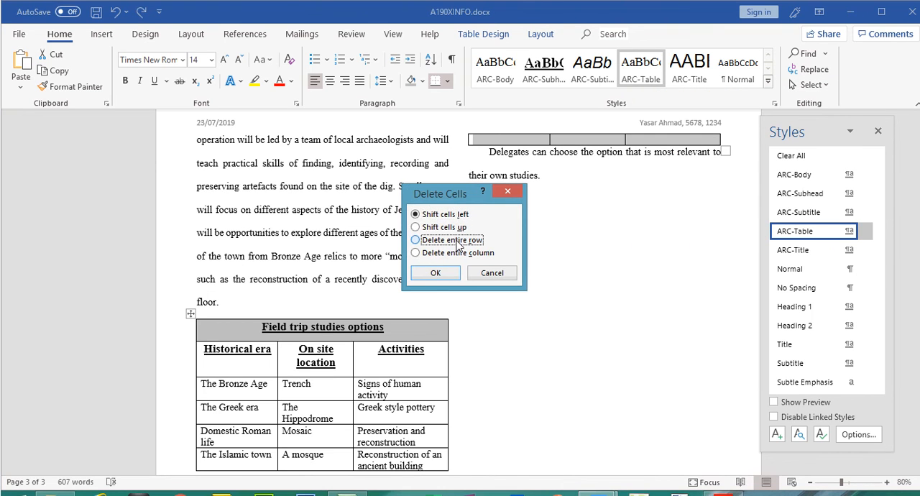
left_click(433, 273)
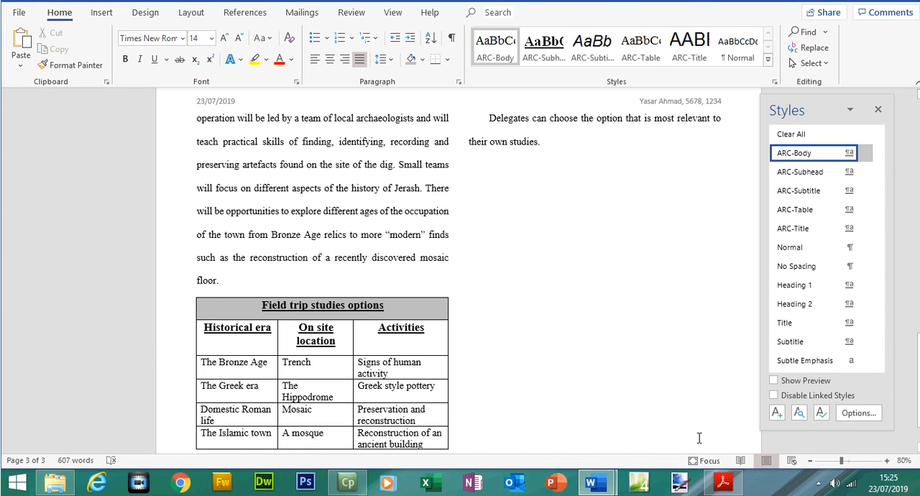
Select the step 15 gridlines requirement in Acrobat Reader and check the table's gridlines in Word's print preview.
left_click(723, 495)
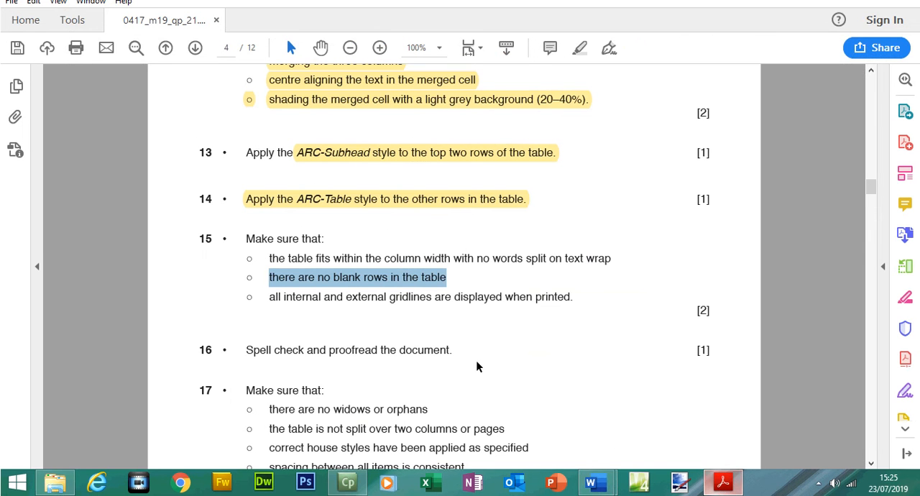
left_click_drag(269, 297, 572, 299)
left_click(723, 485)
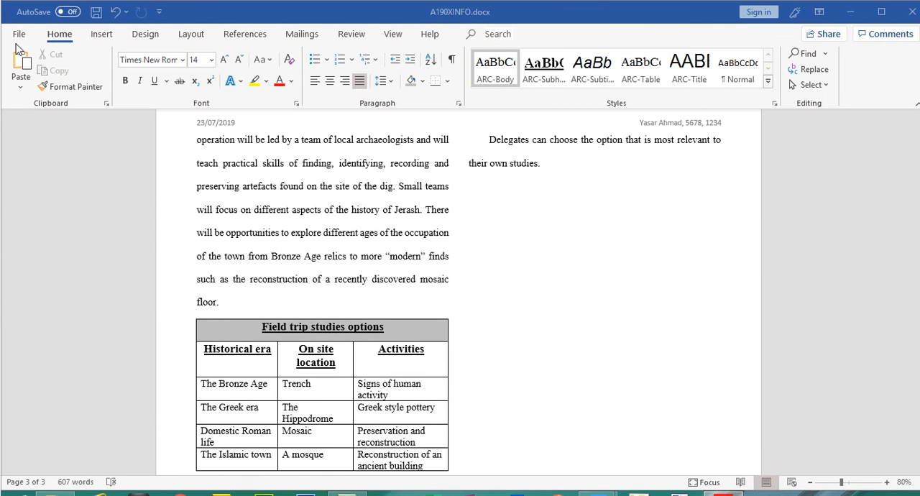
left_click(18, 18)
left_click(20, 36)
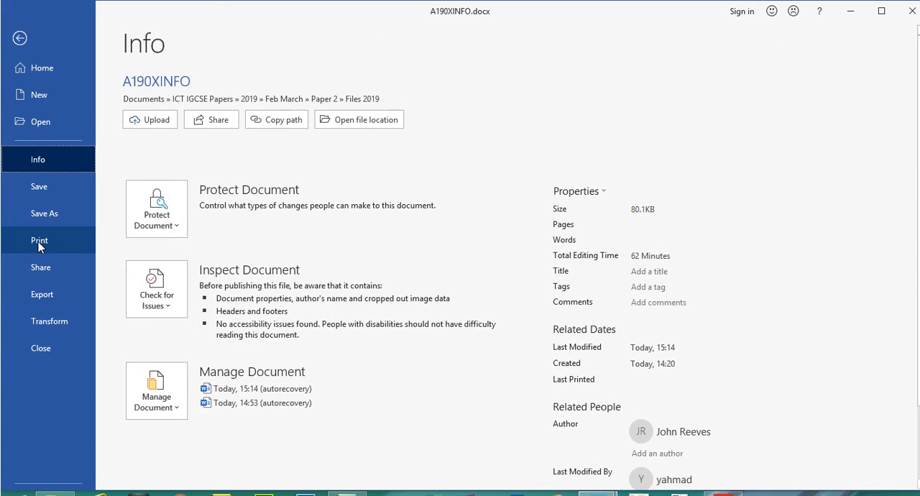
left_click(36, 240)
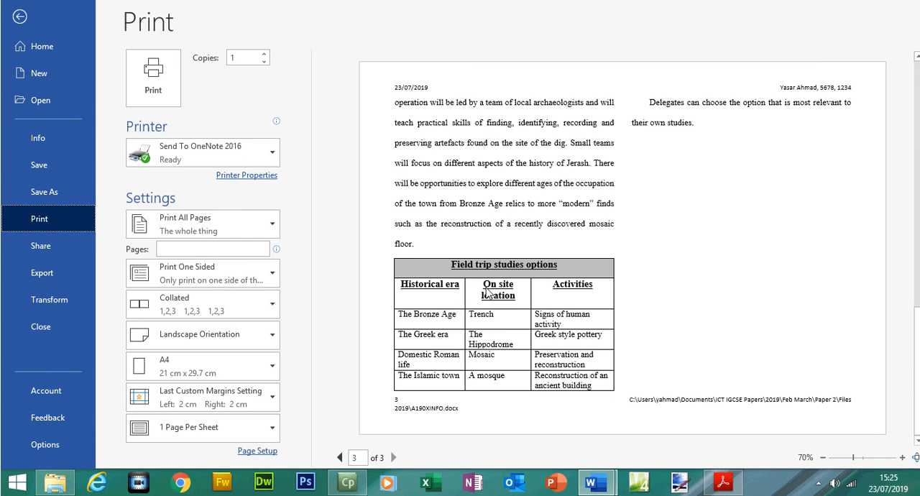
left_click(20, 16)
Switch to the question paper in Acrobat Reader and highlight all of step 15 and the step 16 spell check instruction.
left_click(723, 483)
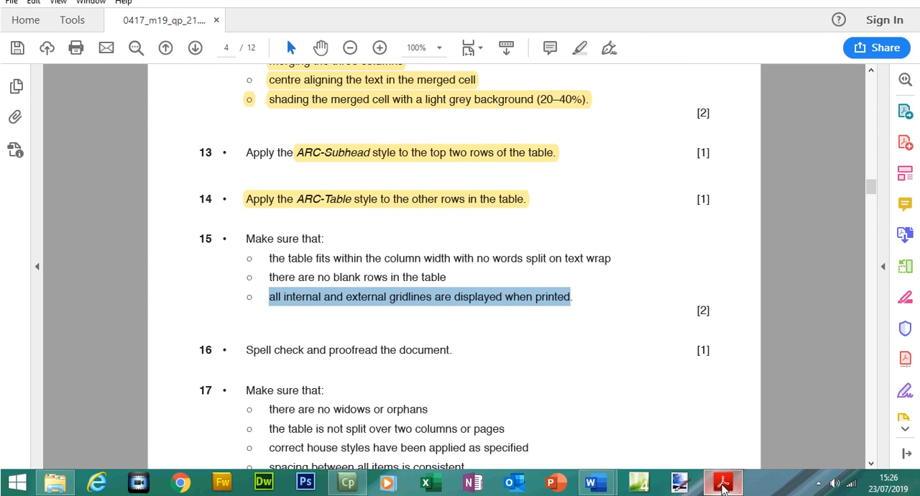
left_click_drag(246, 243, 583, 295)
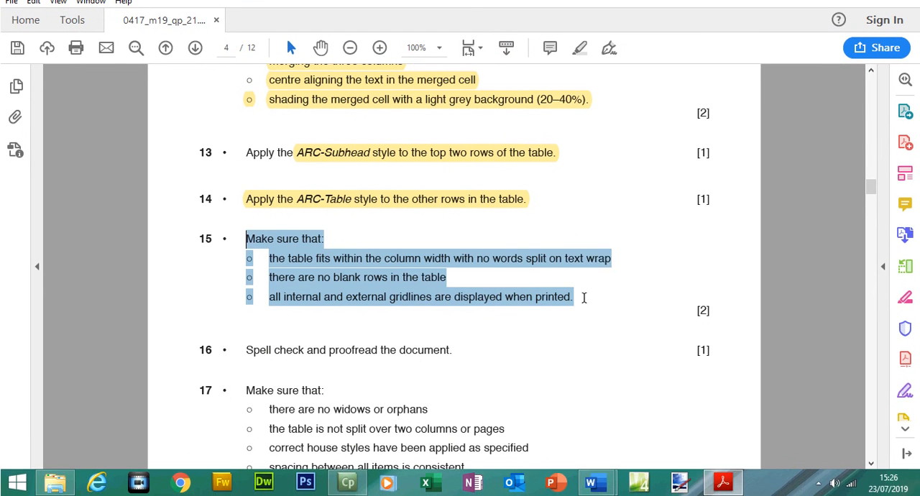
left_click(581, 71)
mouse_move(246, 371)
left_mouse_down()
mouse_move(335, 370)
mouse_move(462, 349)
left_mouse_up()
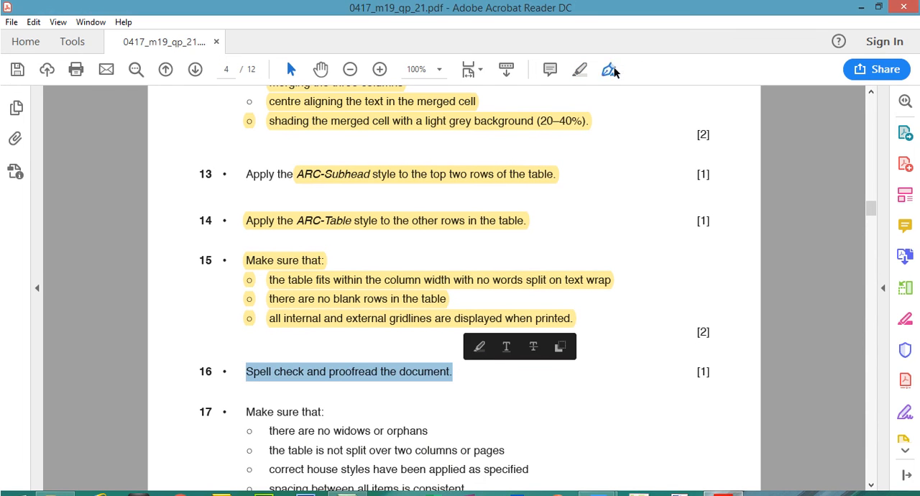
left_click(580, 48)
Switch to Word, start the spelling and grammar check of the document, and close the list of styles.
mouse_move(591, 482)
left_click(676, 438)
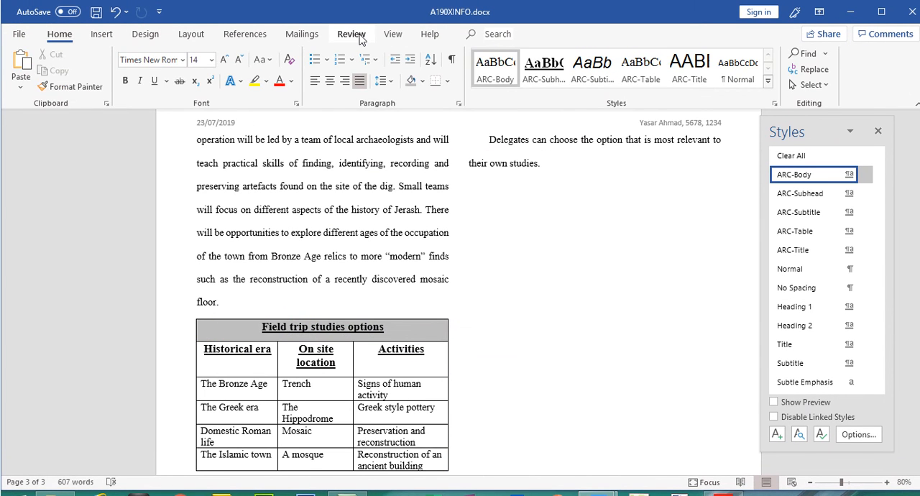
left_click(352, 34)
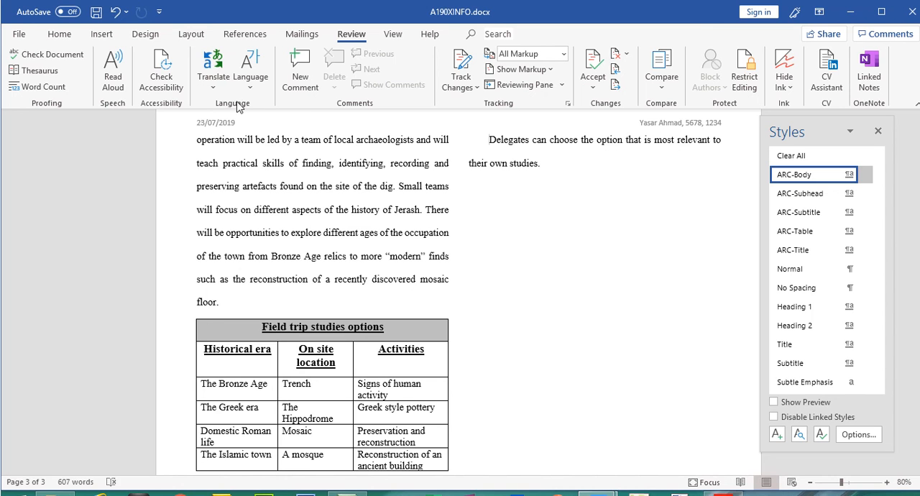
left_click(57, 60)
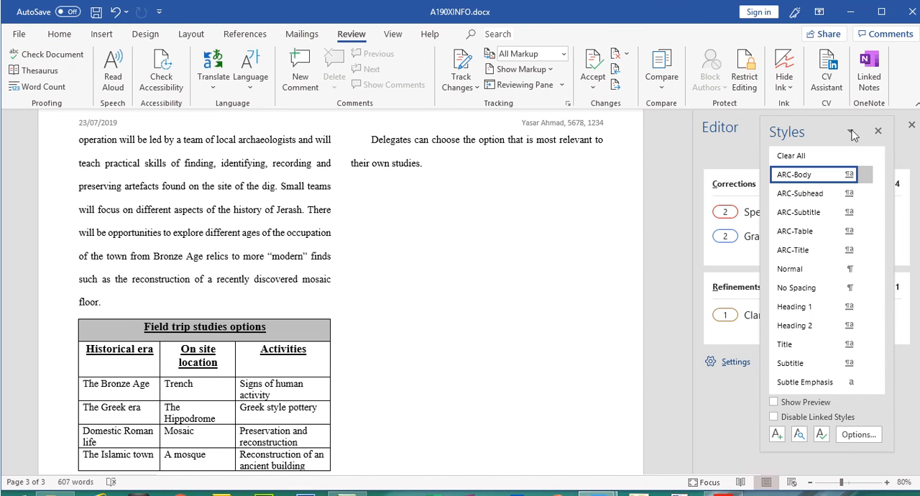
left_click(877, 133)
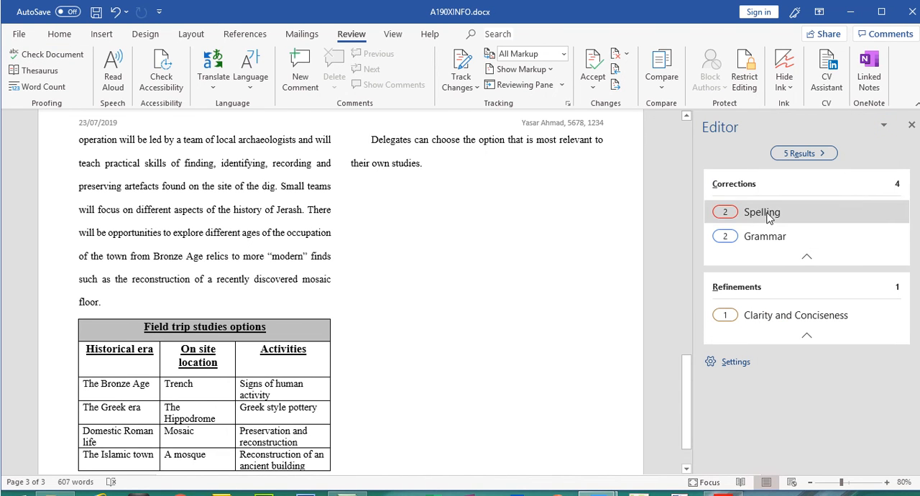
Correct the misspelled words "hugge" to "huge" and "ventureing" to "venturing", and resume the spelling check.
left_click(768, 215)
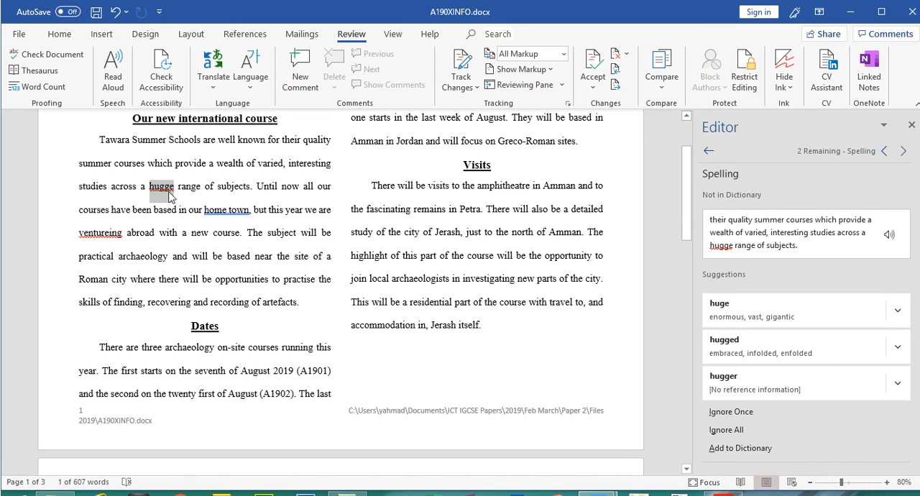
left_click(164, 194)
right_click(164, 194)
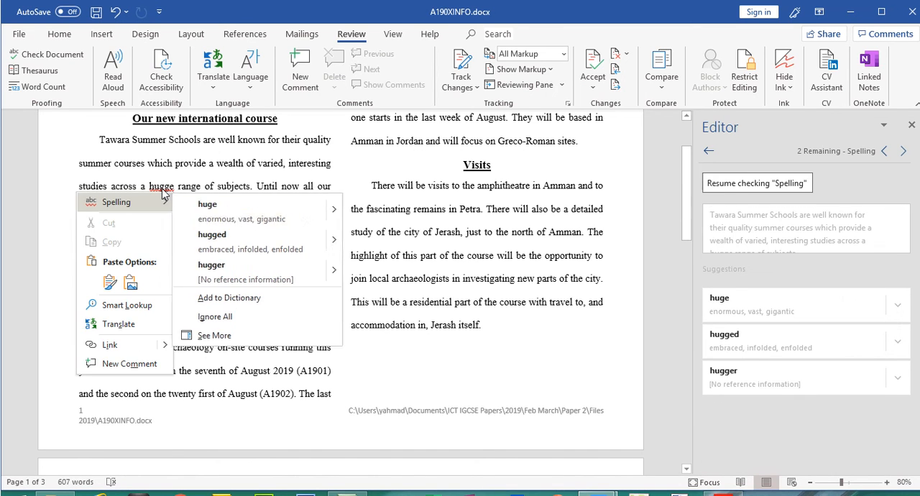
key("Escape")
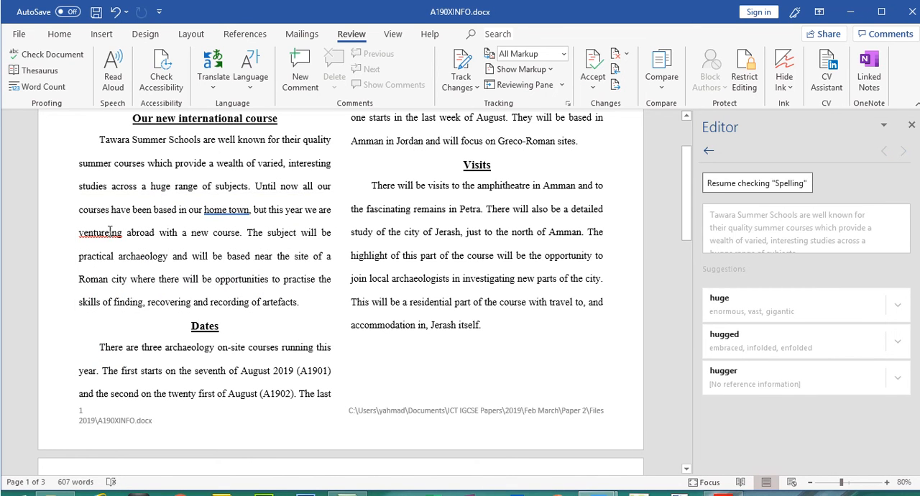
right_click(109, 232)
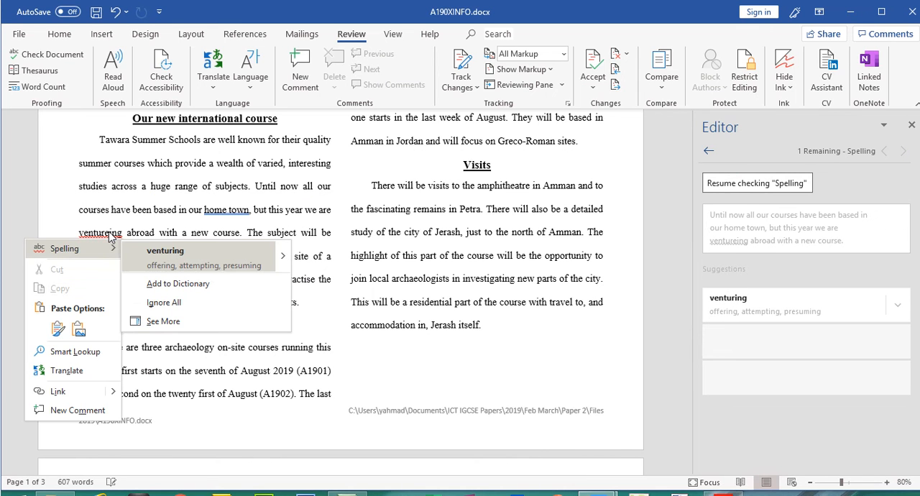
left_click(152, 251)
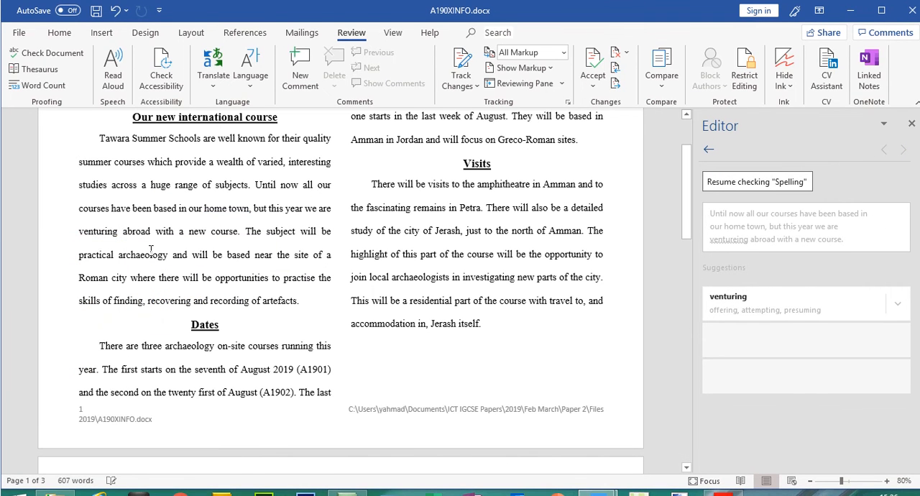
left_click(773, 182)
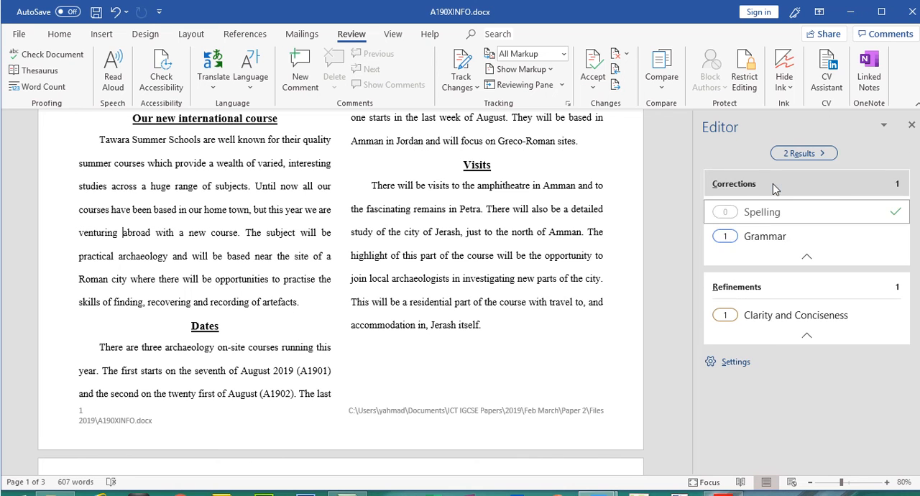
Review the grammar results, replace "race course" with "racecourse" on page 2, close the Editor pane and return to page 1.
left_click(770, 239)
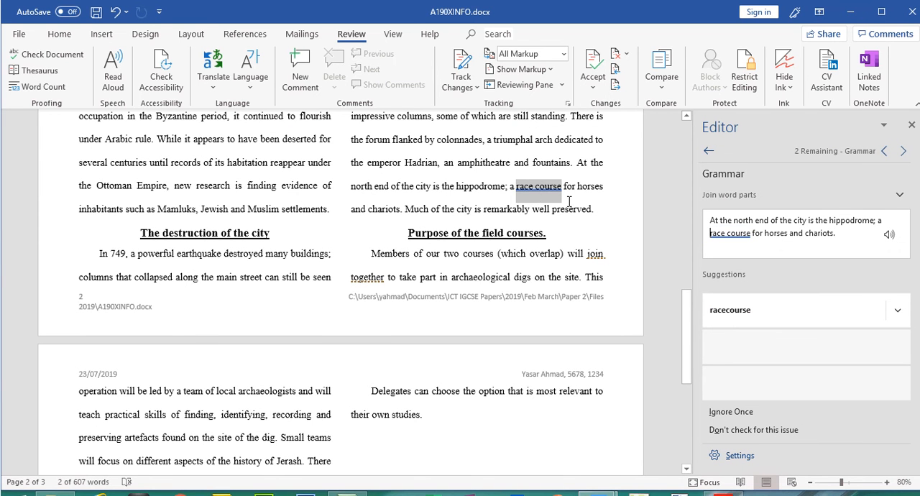
left_click(541, 195)
right_click(535, 186)
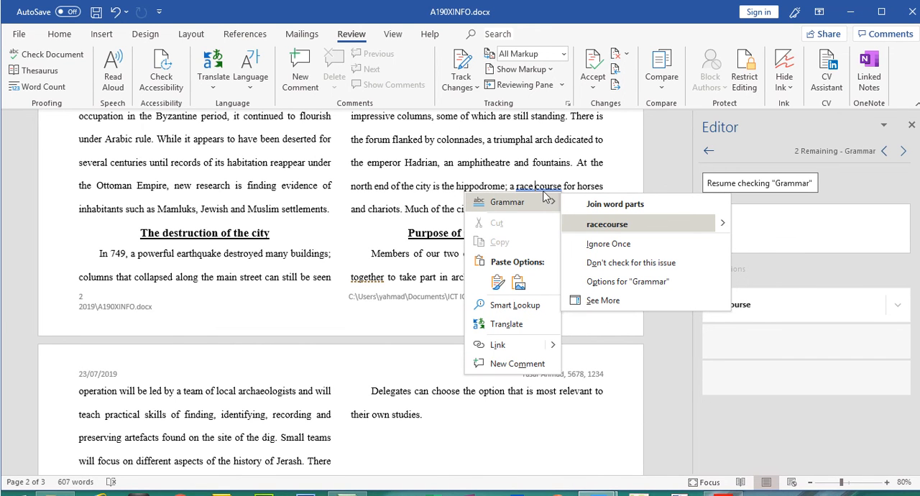
left_click(594, 226)
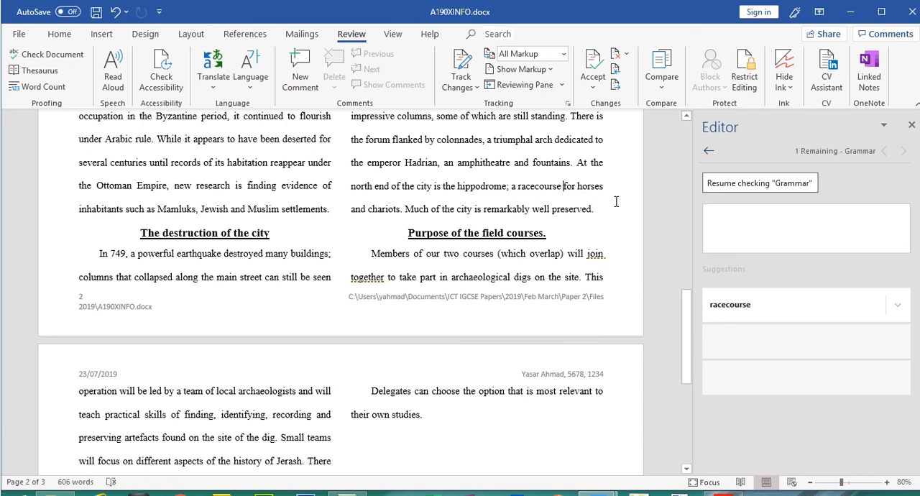
left_click(911, 124)
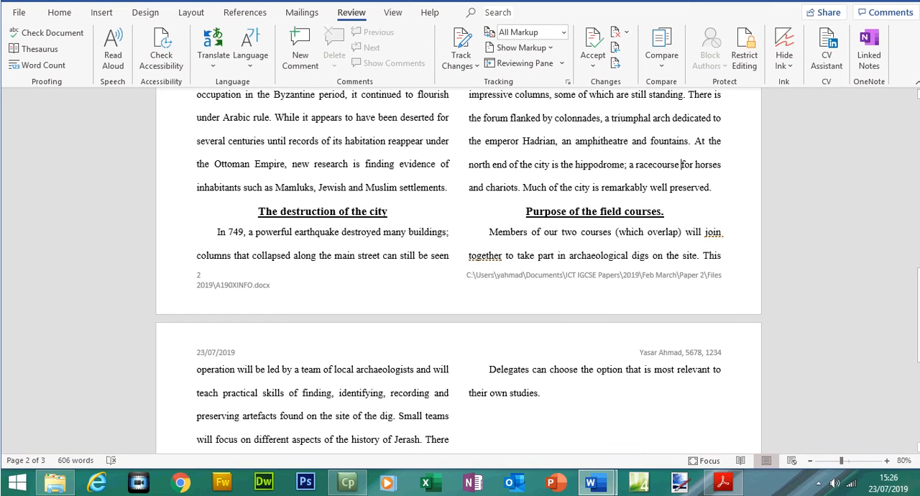
left_click_drag(917, 341, 903, 194)
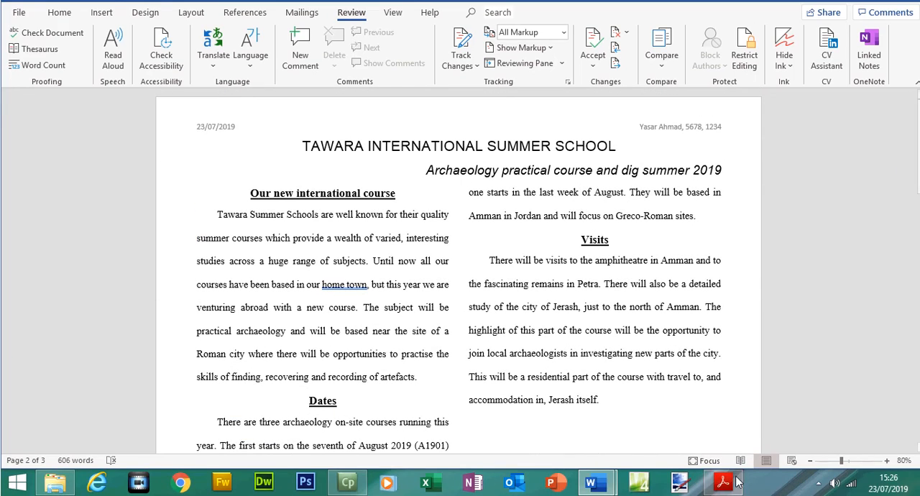
Switch to the question paper in Acrobat Reader and read the step 17 layout requirements.
left_click(729, 486)
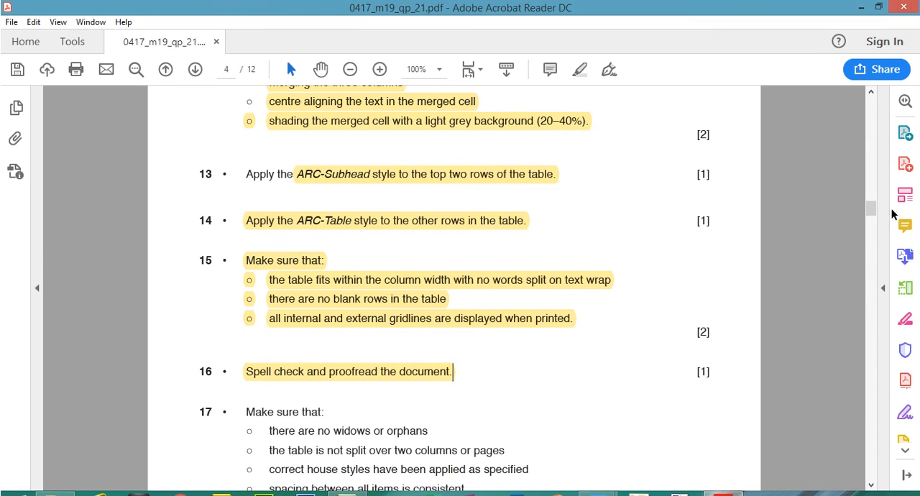
left_click_drag(870, 206, 873, 223)
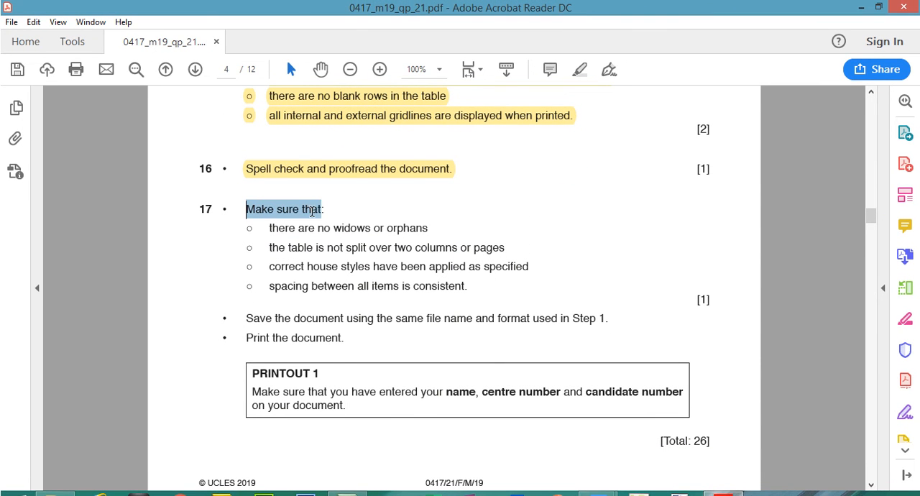
left_click(410, 243)
Switch to Word and place the insertion point before the heading "The destruction of the city" on page 2.
left_click(734, 478)
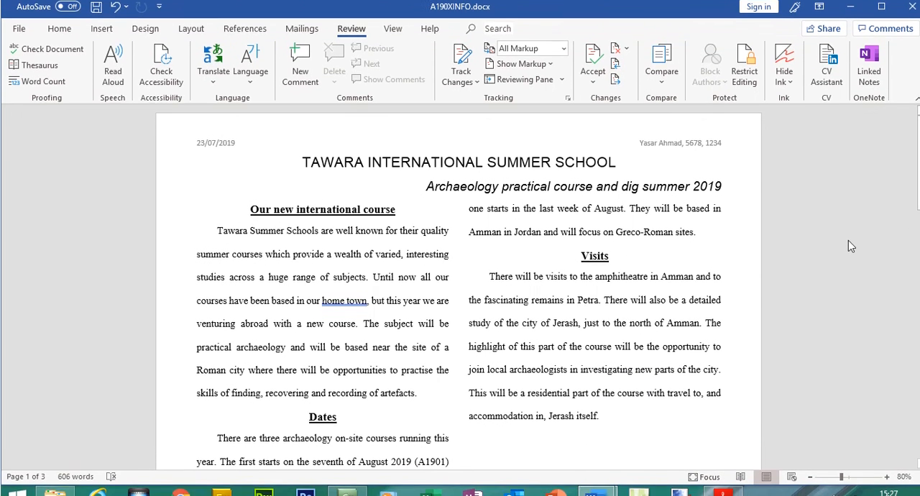
left_click_drag(917, 190, 918, 299)
left_click(261, 394)
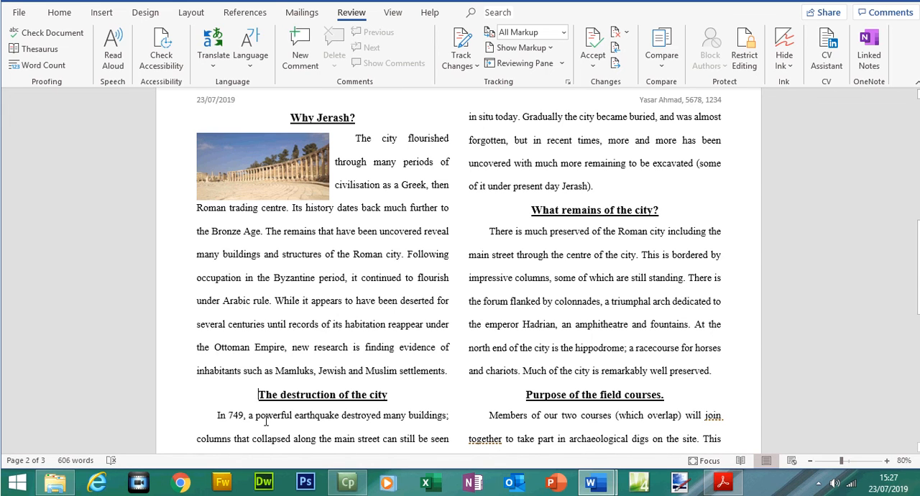
key("ctrl+Return")
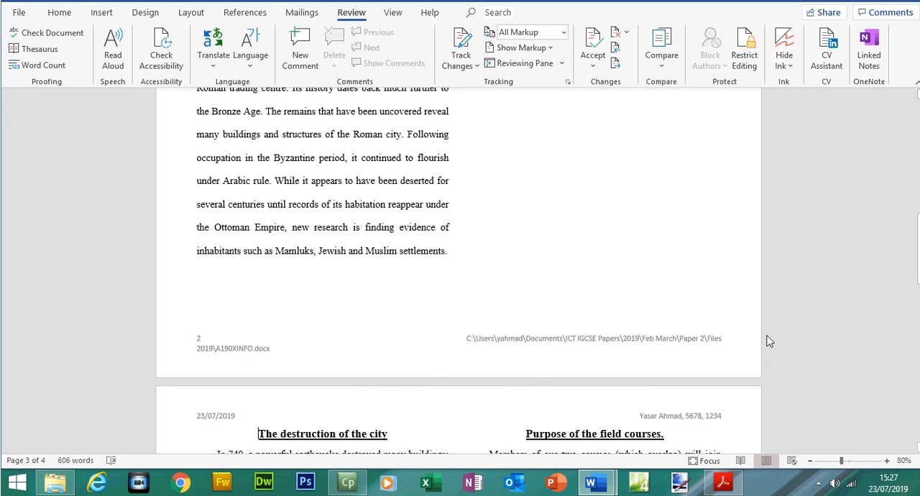
mouse_move(918, 256)
left_mouse_down()
mouse_move(918, 214)
mouse_move(918, 253)
left_mouse_up()
key("ctrl+z")
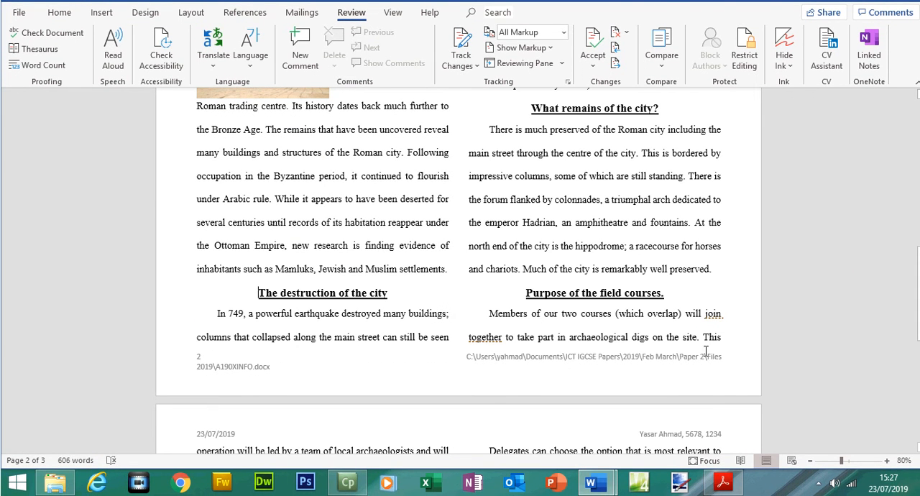
Insert three blank lines before "The destruction of the city" to push the heading into the second column.
key("Return")
key("Return")
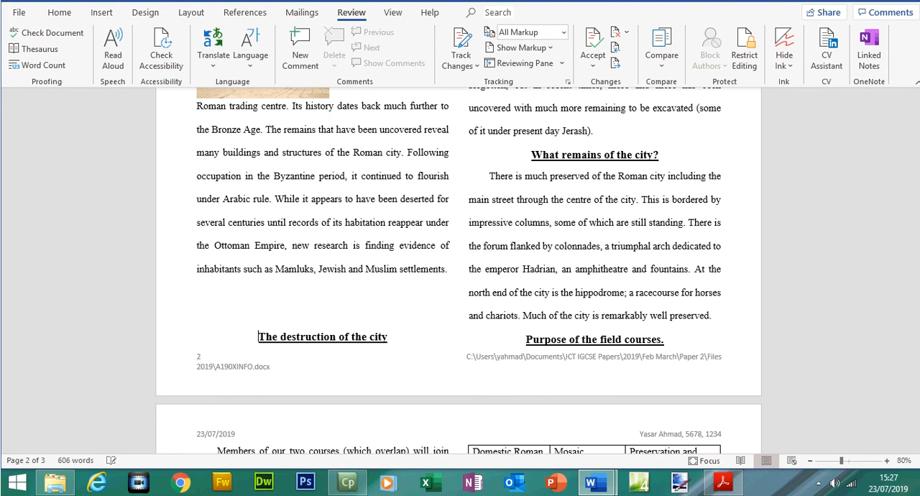
key("Return")
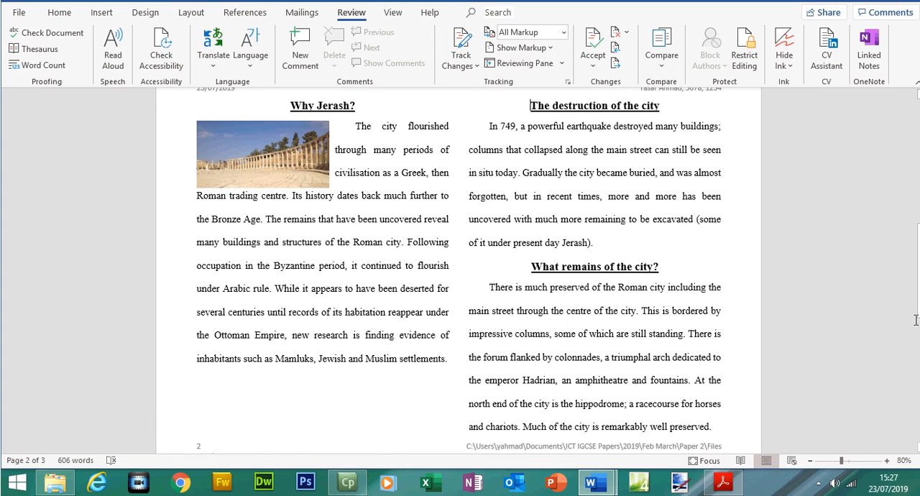
Examine the table on page 3, and select the step 17 requirement about not splitting the table in Acrobat Reader.
left_click_drag(917, 273, 917, 332)
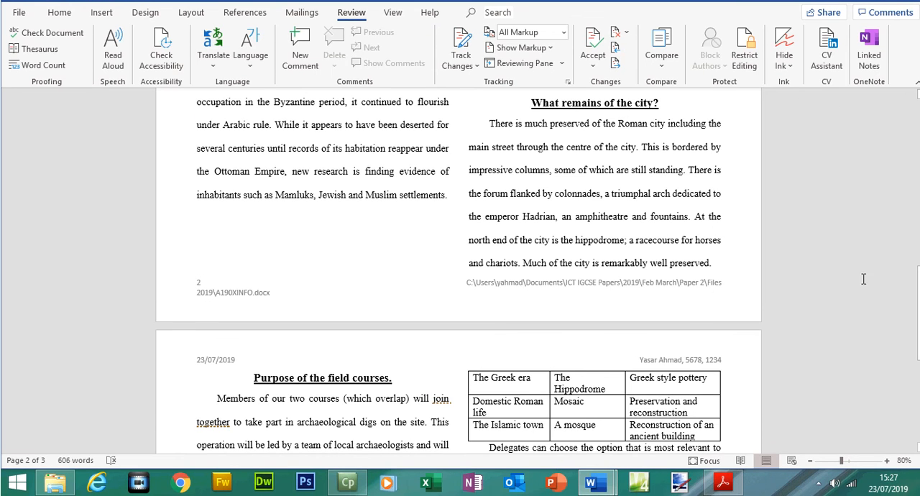
left_click_drag(917, 280, 917, 305)
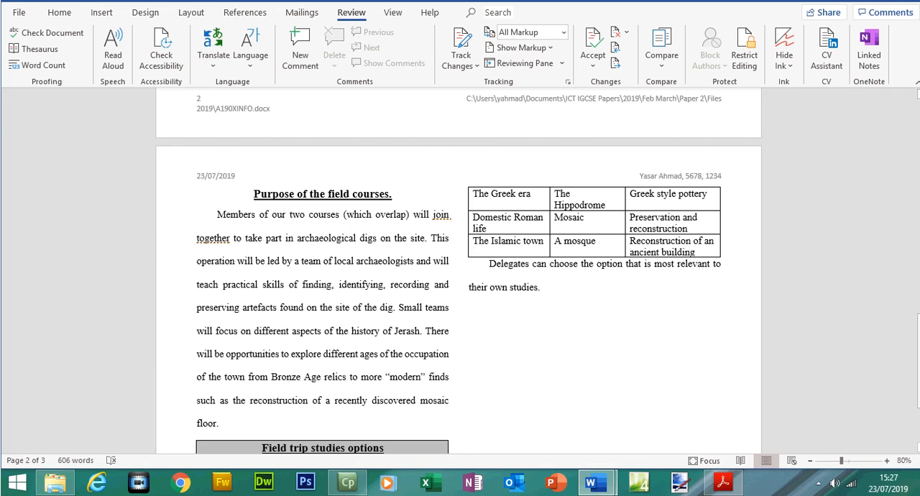
left_click_drag(918, 330, 918, 358)
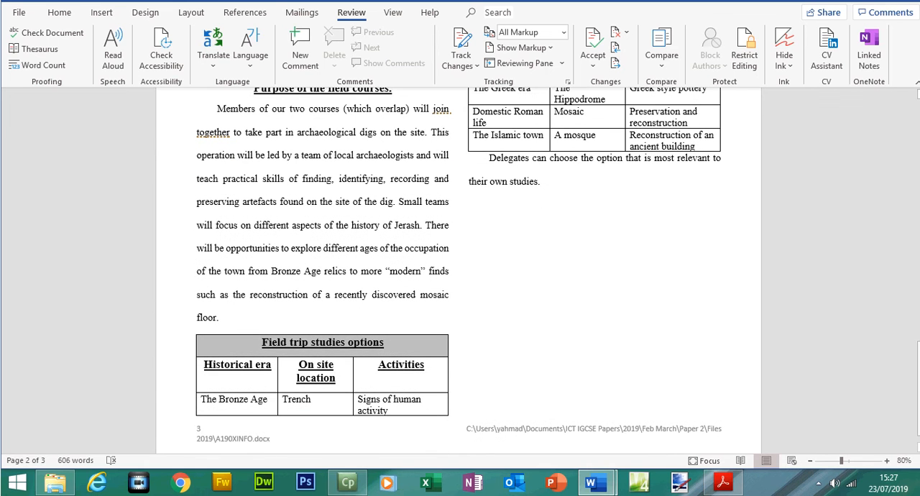
left_click(723, 484)
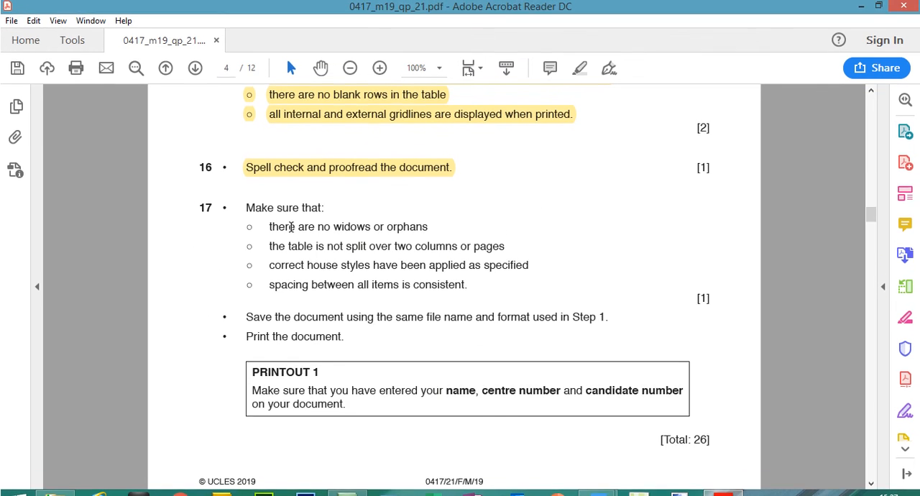
left_click_drag(269, 248, 507, 249)
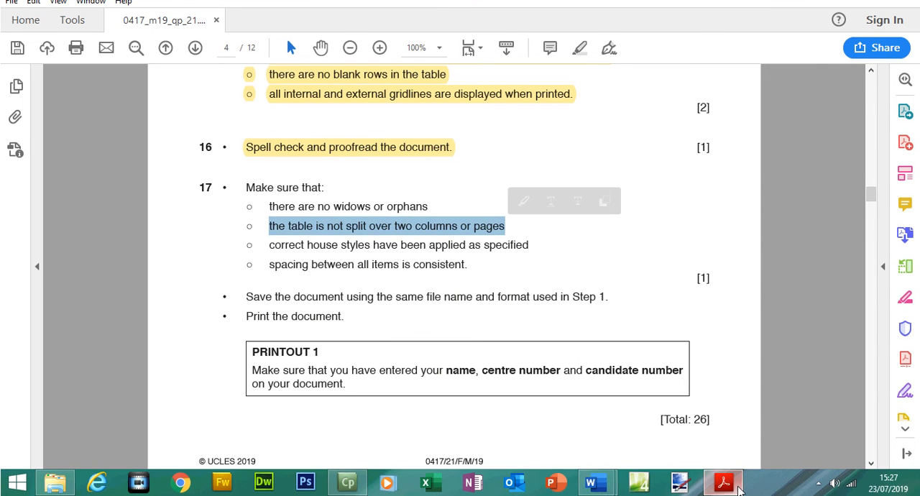
Switch to Word and add blank lines after the paragraph ending "mosaic floor." to move the whole table into page 3's second column.
left_click(721, 481)
left_click(227, 317)
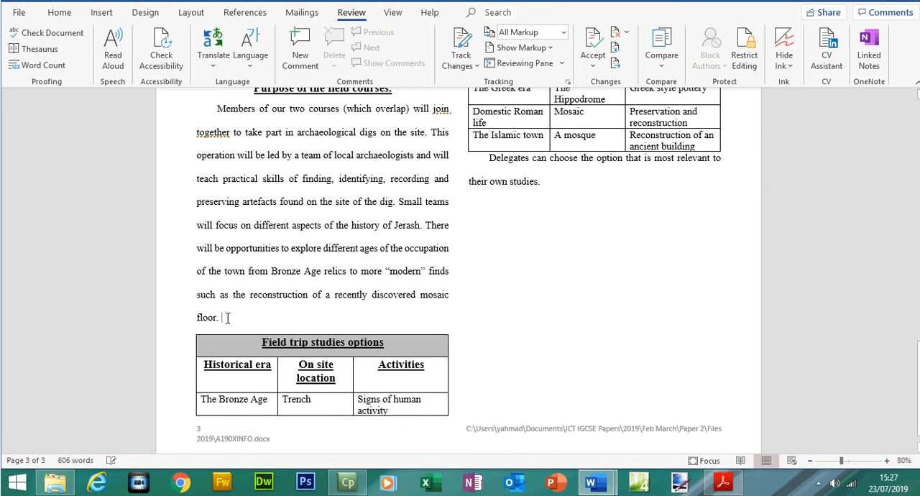
key("ctrl+Return")
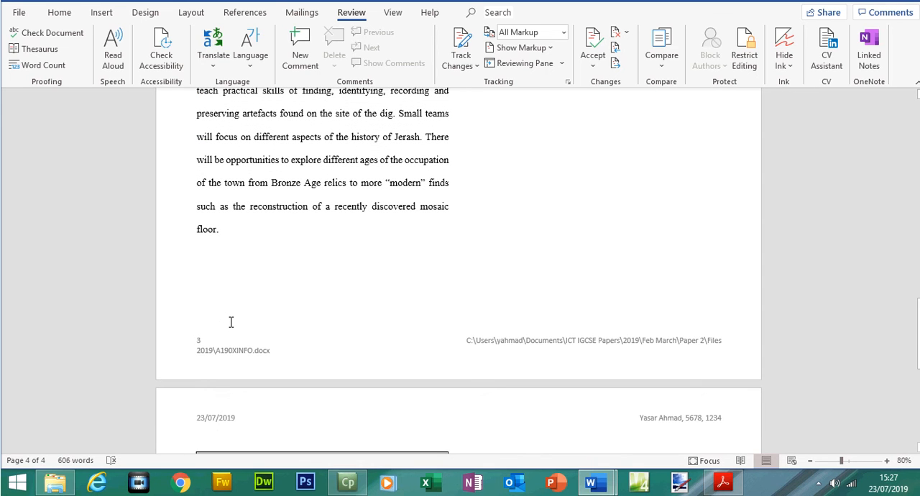
key("ctrl+z")
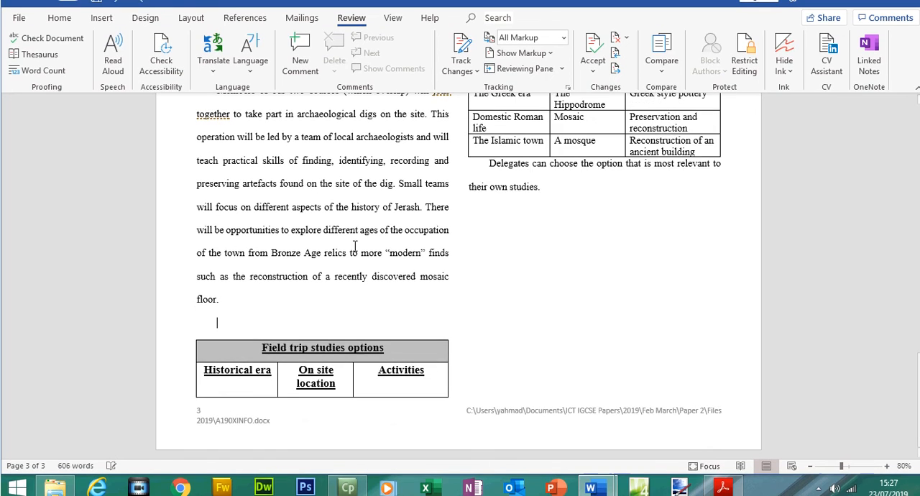
key("Return")
key("Return")
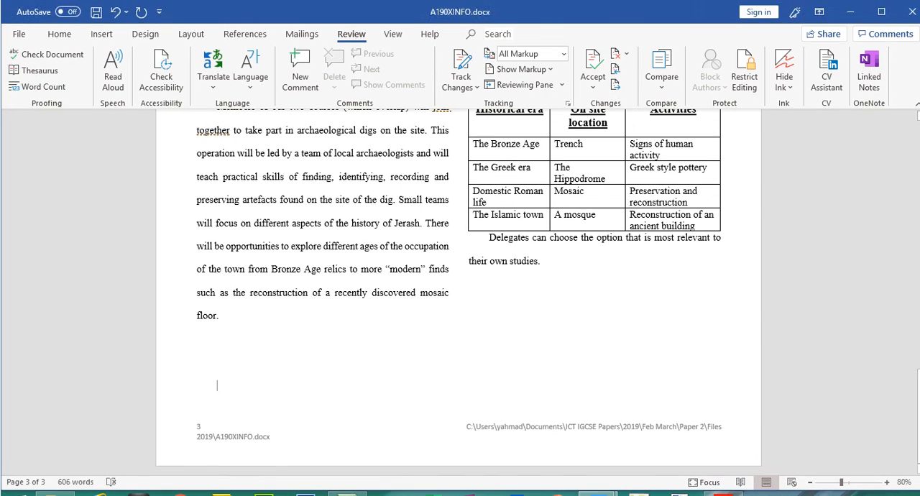
left_click_drag(918, 359, 917, 338)
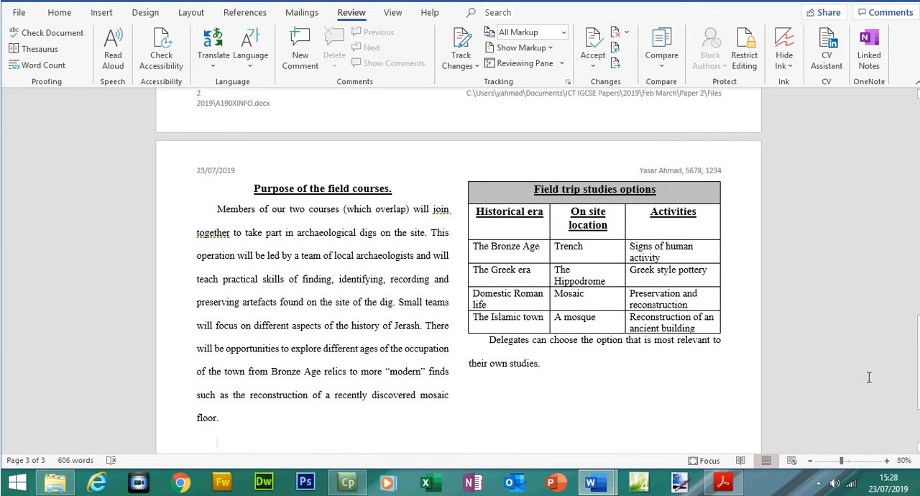
Switch to Acrobat Reader and select the step 17 requirements on house styles and on consistent spacing in turn.
left_click(725, 483)
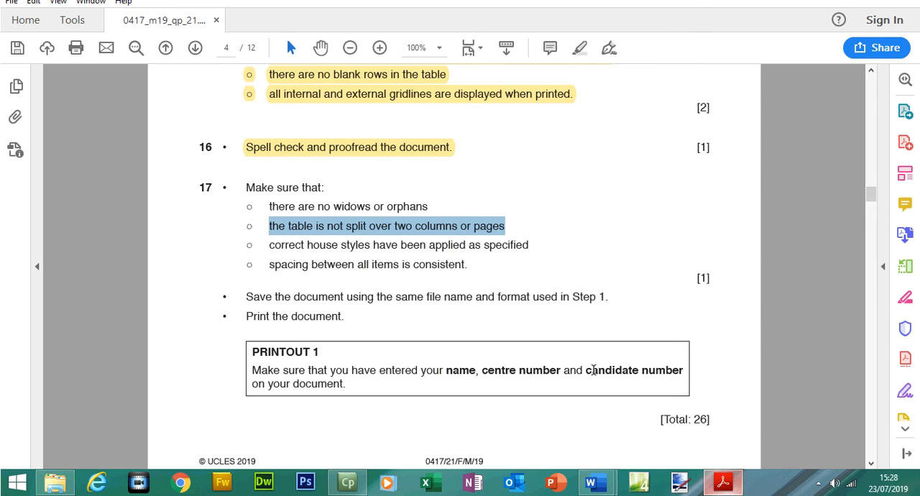
left_click_drag(271, 251, 511, 255)
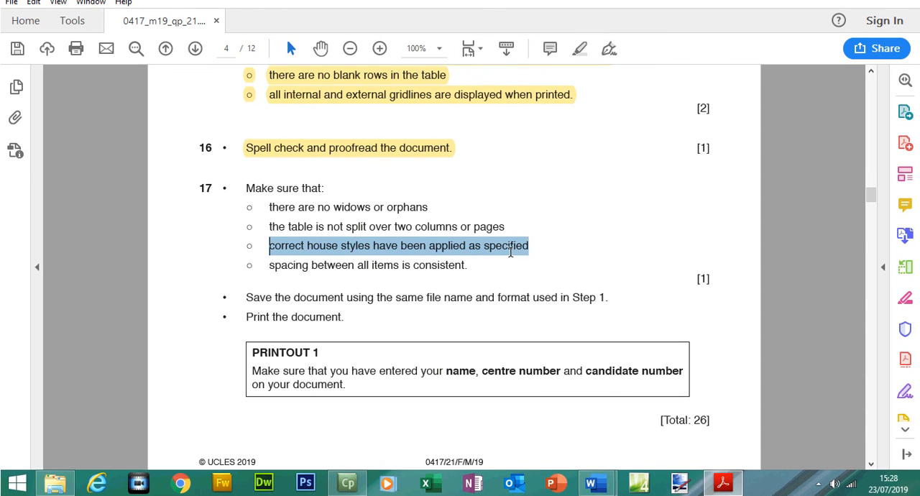
left_click_drag(269, 264, 453, 271)
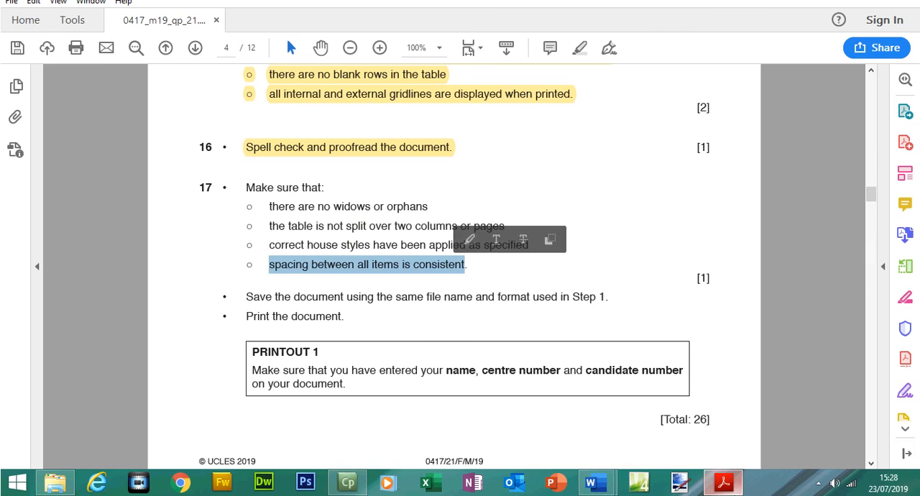
Switch to Word, check the layout of all three pages in print preview, and go back to the question paper in Acrobat Reader.
left_click(722, 482)
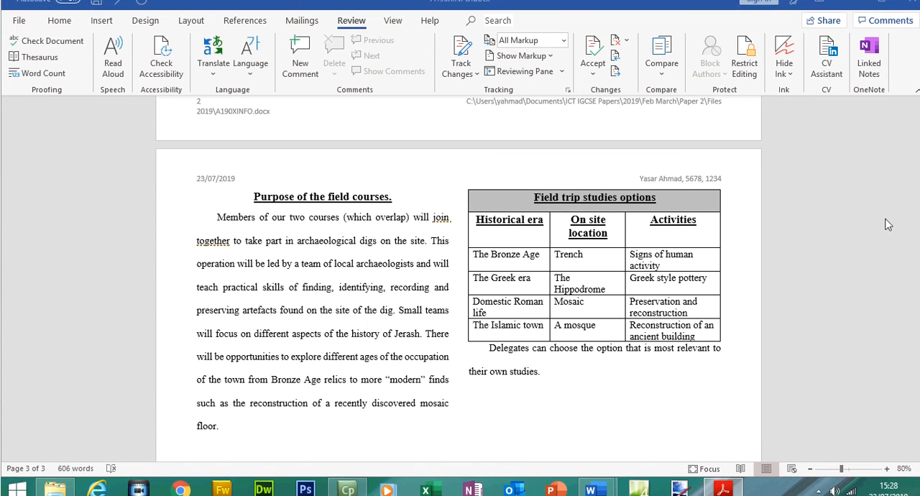
left_click(919, 155)
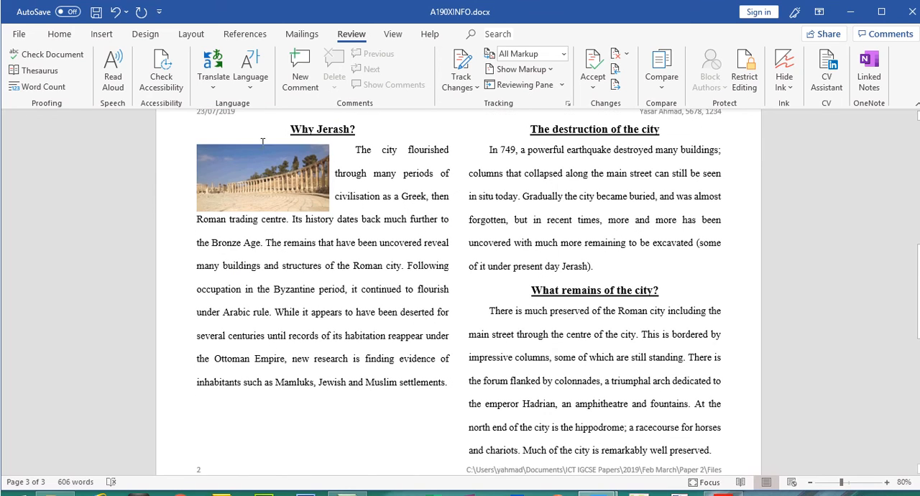
left_click(17, 33)
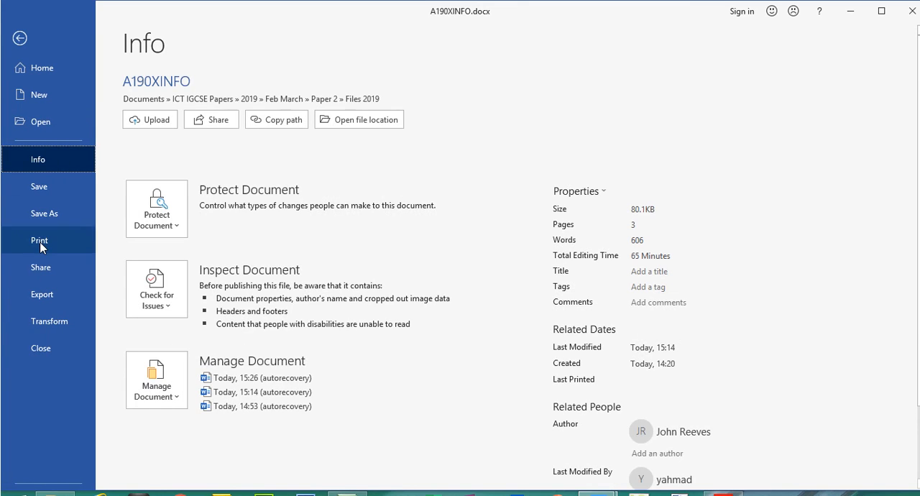
left_click(39, 243)
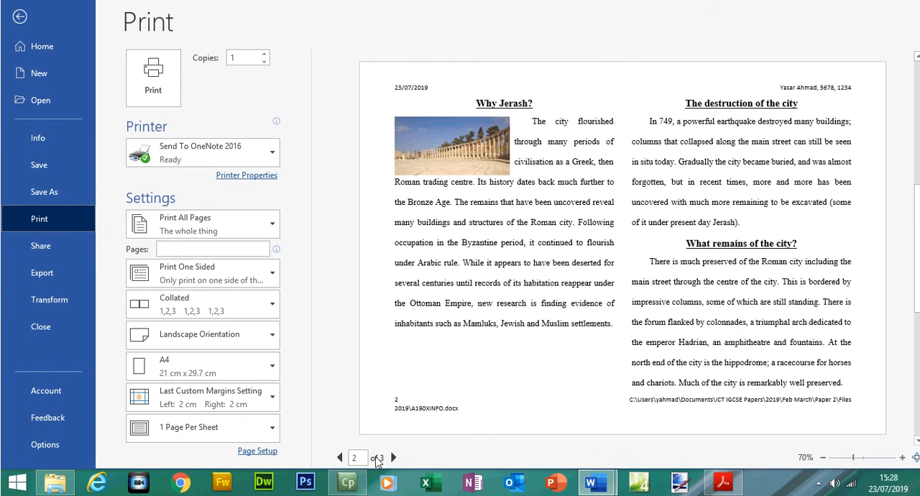
left_click(339, 458)
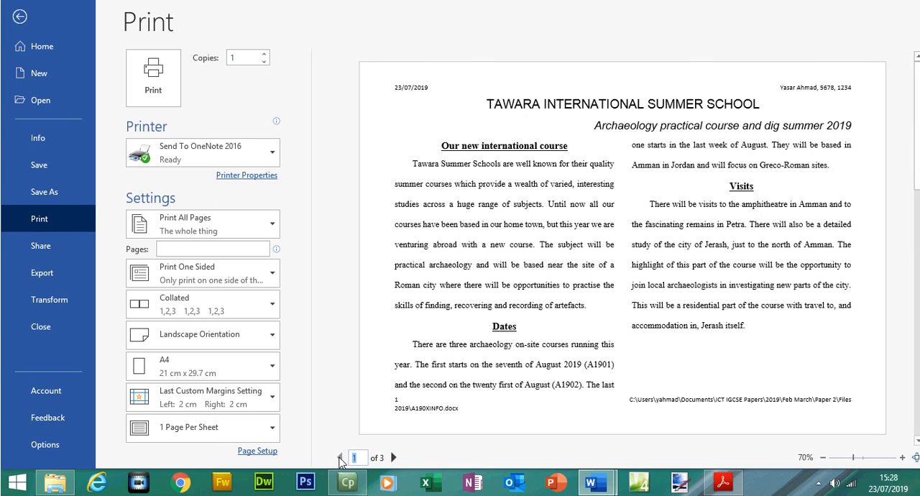
left_click(393, 458)
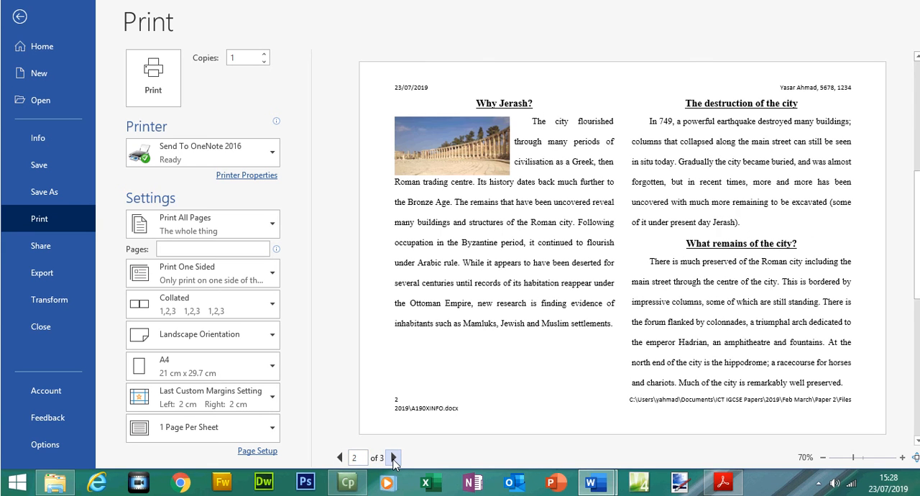
left_click(393, 459)
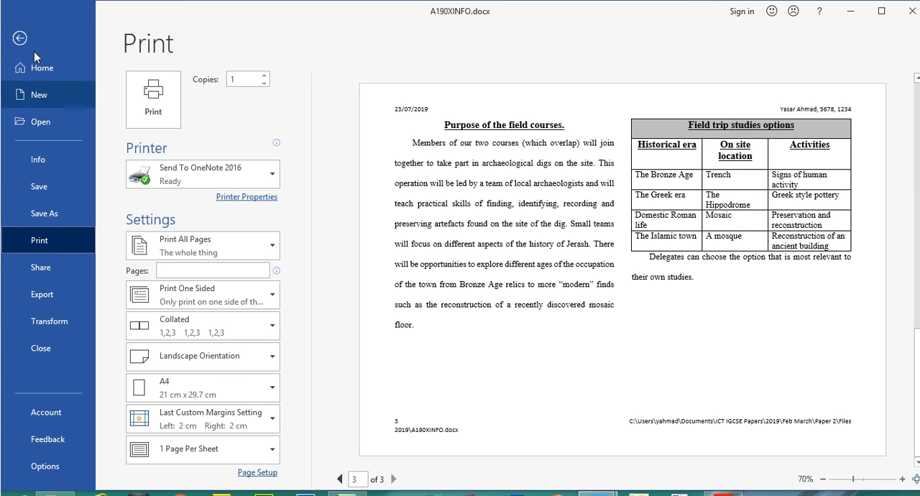
left_click(20, 17)
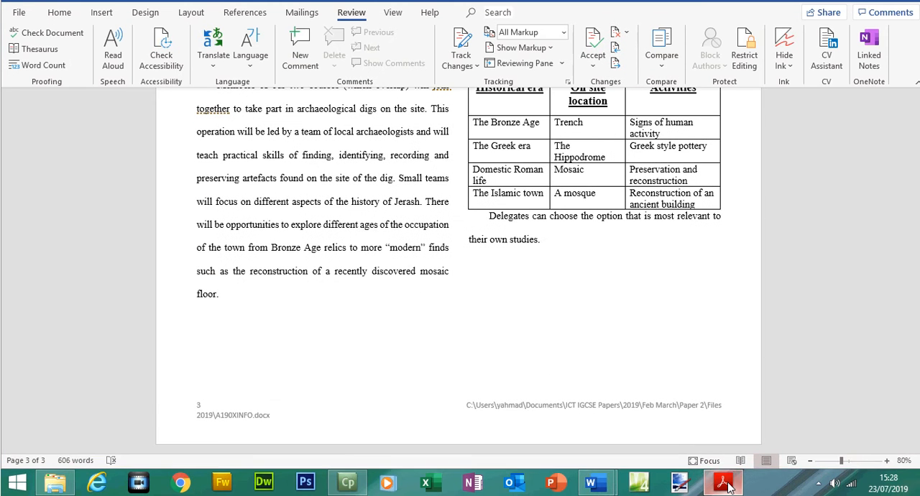
left_click(724, 483)
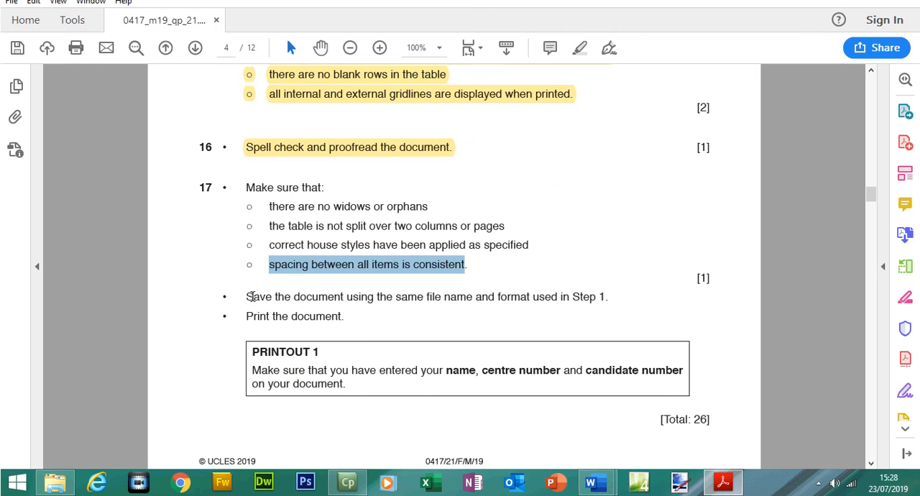
Highlight the question paper text from step 17's layout checks through the PRINTOUT 1 instructions.
left_click_drag(246, 208, 350, 407)
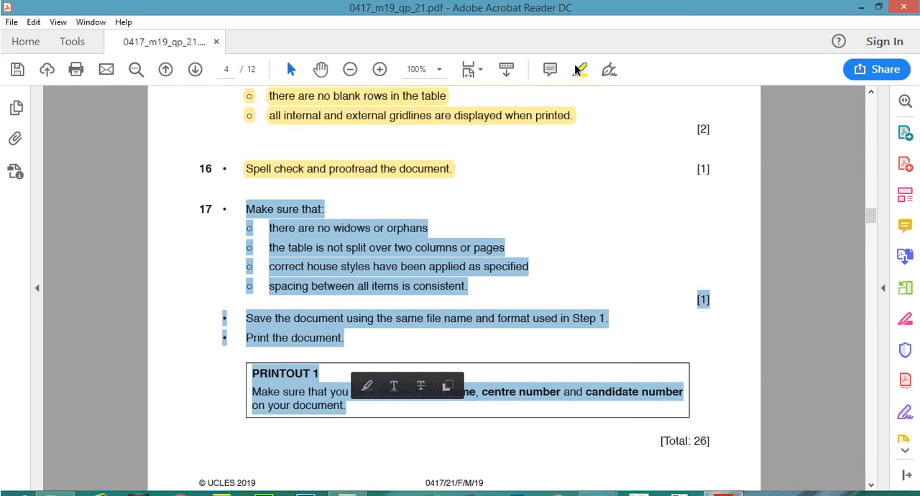
left_click(363, 364)
Switch to A190XINFO.docx in Word and save the document under the same file name and format.
mouse_move(591, 481)
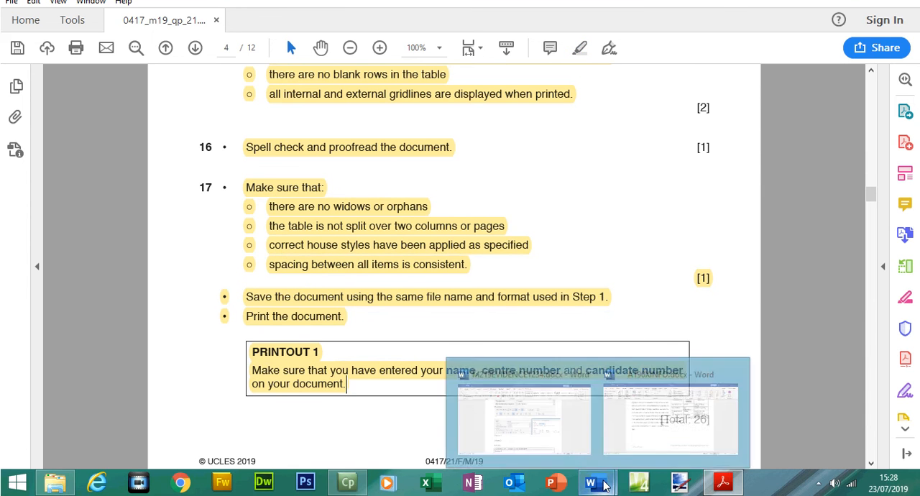
left_click(656, 422)
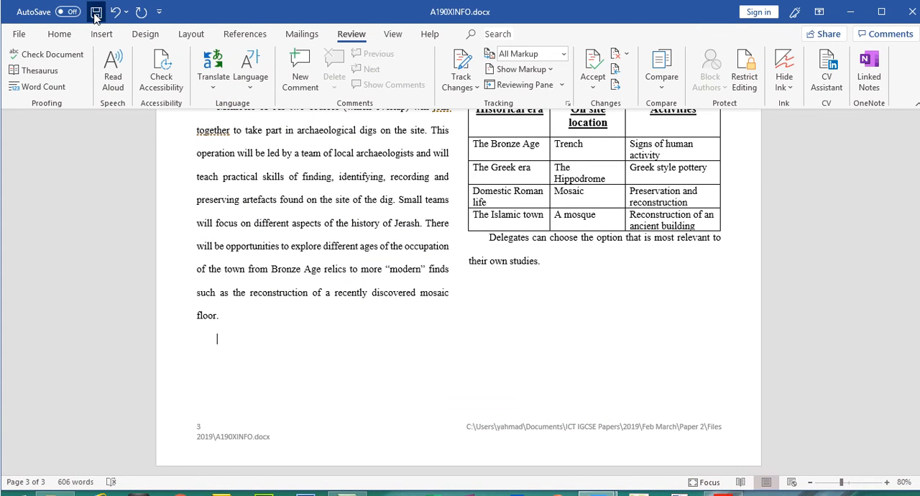
scroll(786, 107, "up", 15)
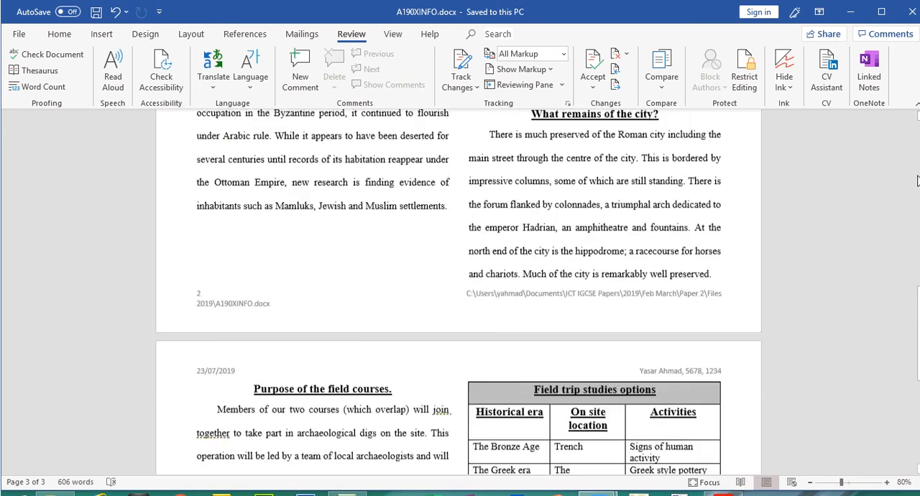
Open the print preview of A190XINFO.docx and examine the layout of pages 1 and 2.
left_click(19, 33)
left_click(45, 234)
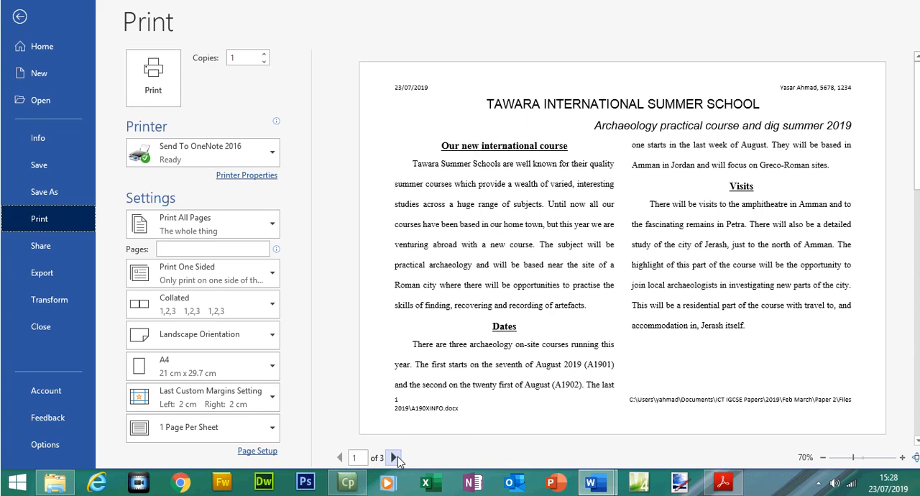
left_click(395, 457)
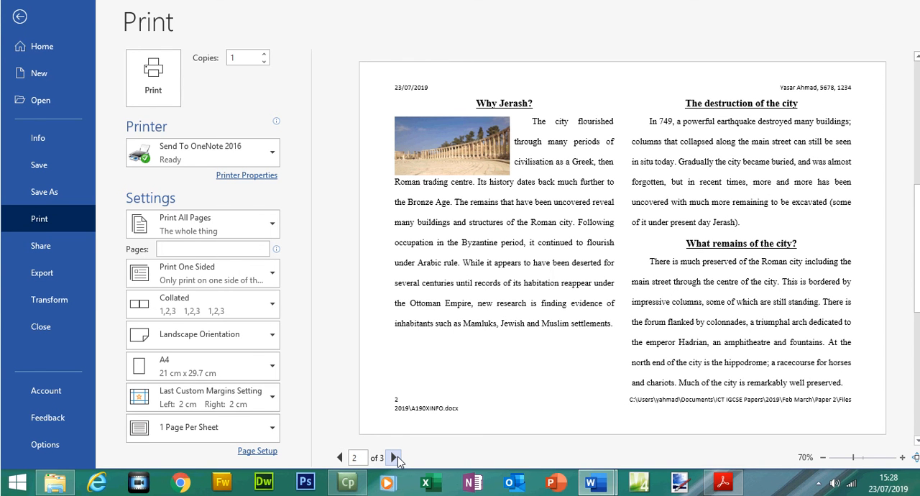